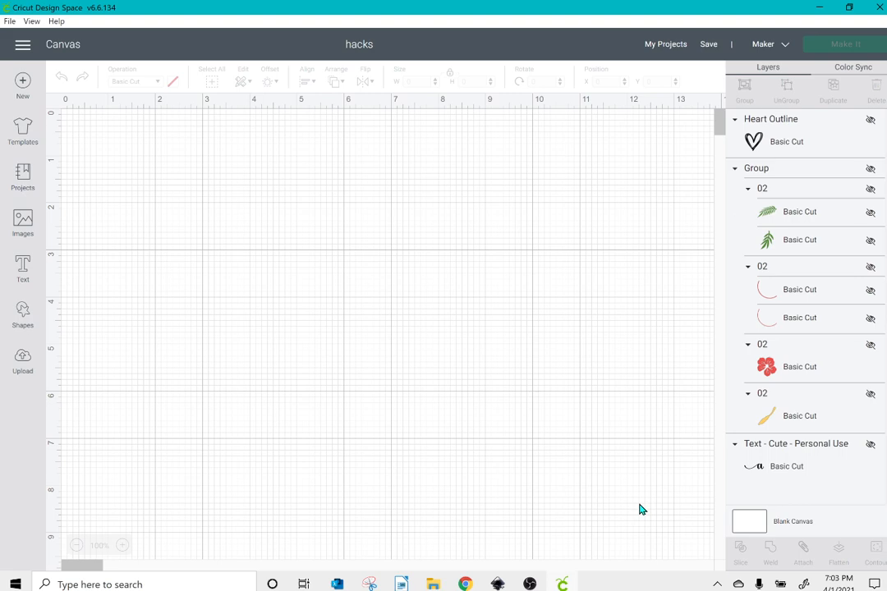
- Switch to Chrome and save the Mama Bear image with the paw and arrow from the Yahoo image results as mb
{"action": "scroll", "coordinate": [575, 472], "scroll_direction": "right", "scroll_amount": 2}
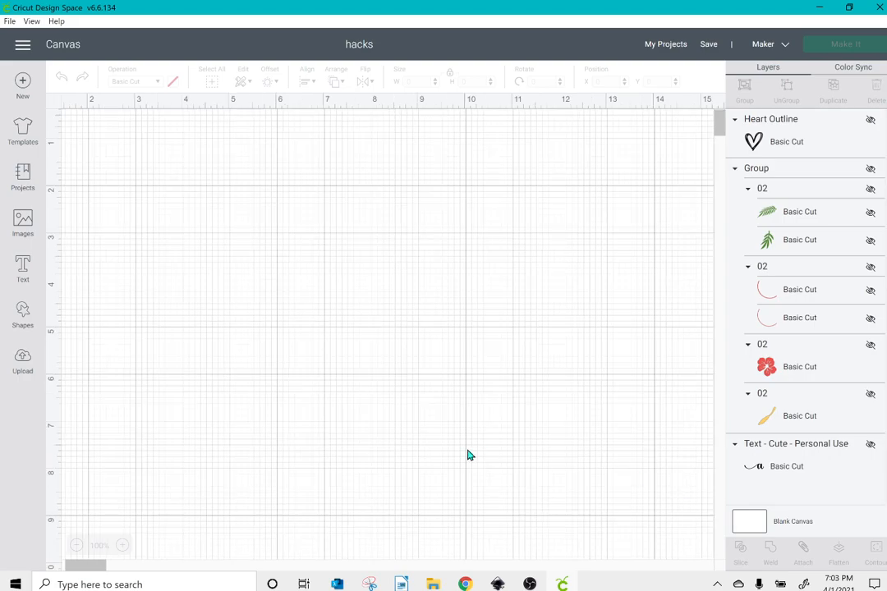
{"action": "left_click", "coordinate": [464, 583]}
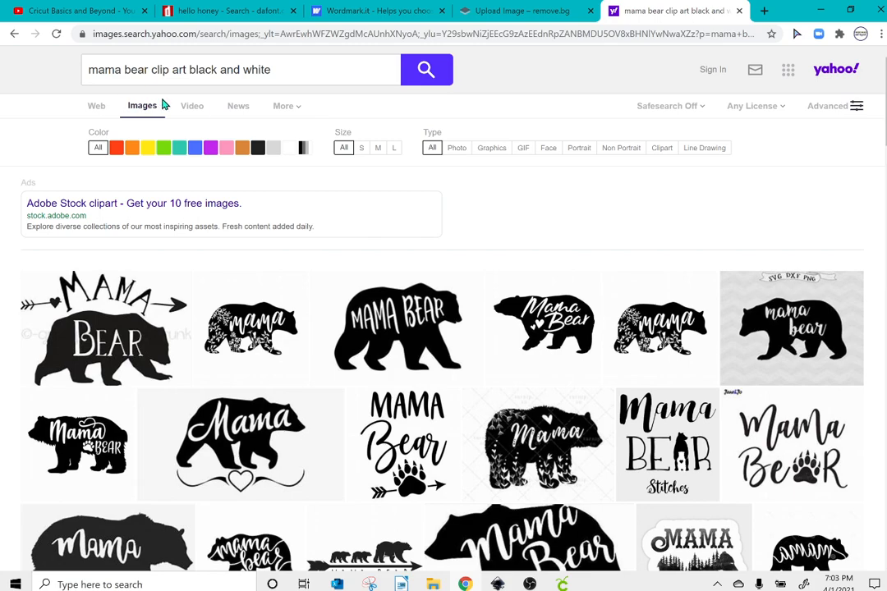
{"action": "left_click", "coordinate": [384, 447]}
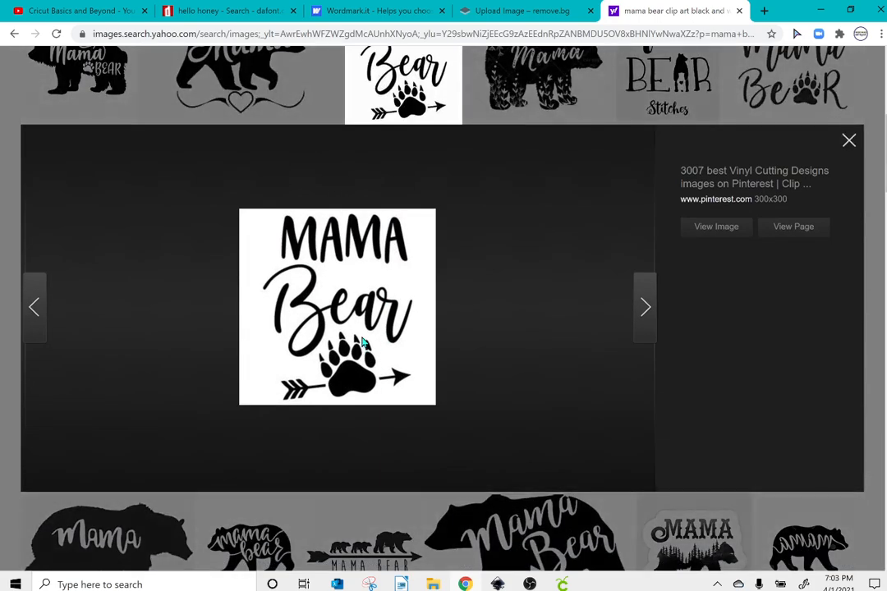
{"action": "right_click", "coordinate": [361, 343]}
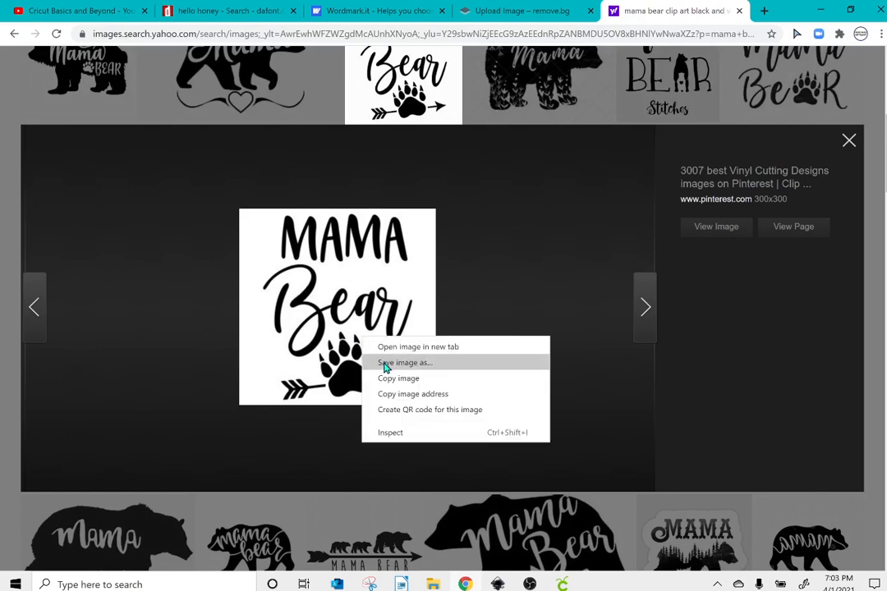
{"action": "left_click", "coordinate": [385, 364]}
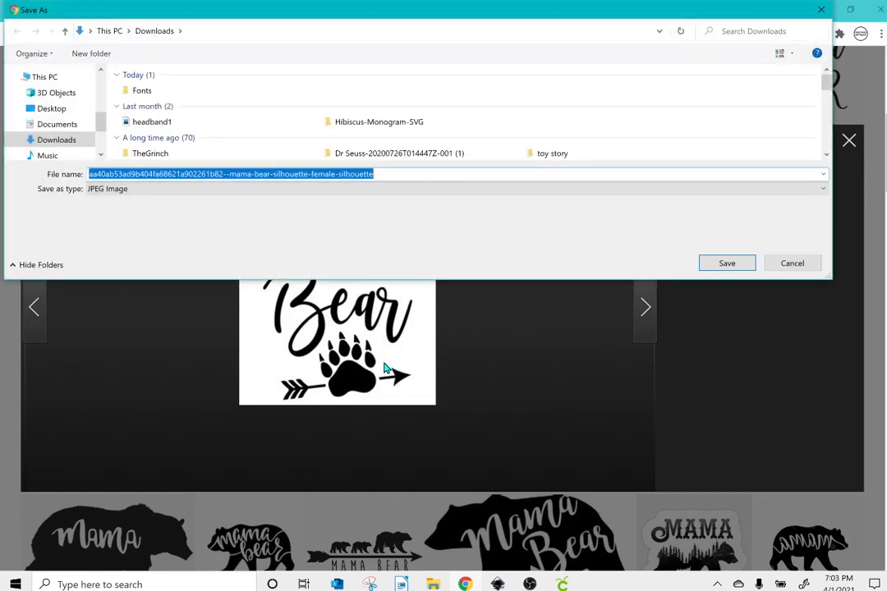
{"action": "type", "text": "mb"}
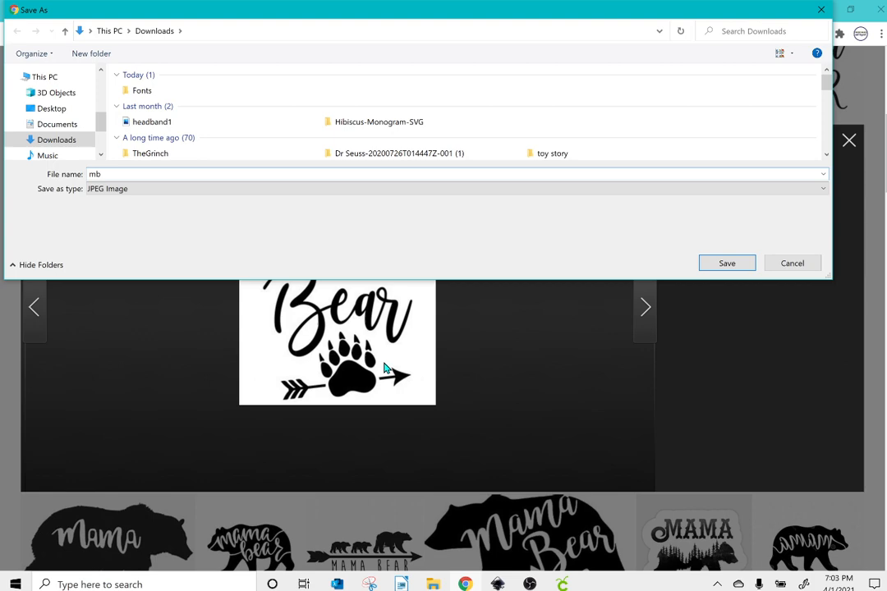
{"action": "key", "text": "Return"}
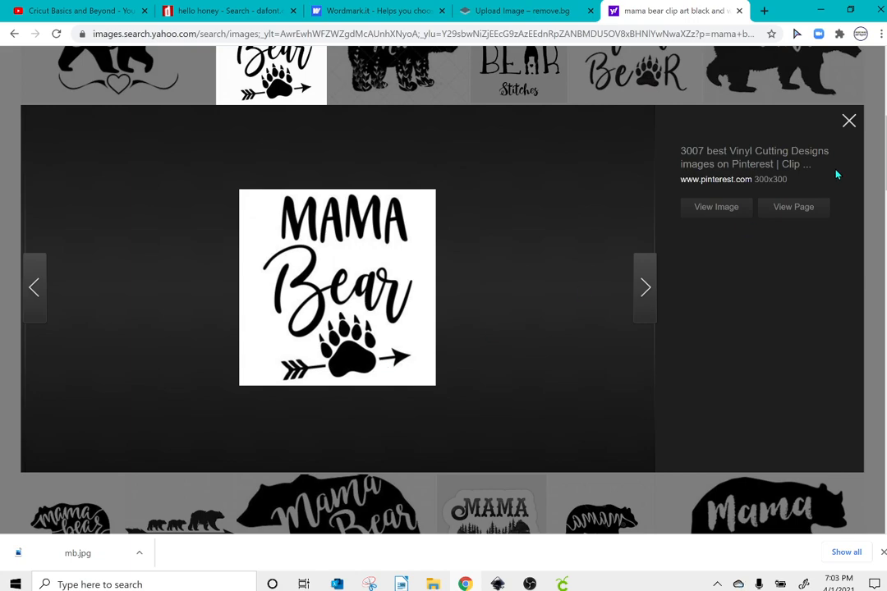
{"action": "left_click", "coordinate": [848, 123]}
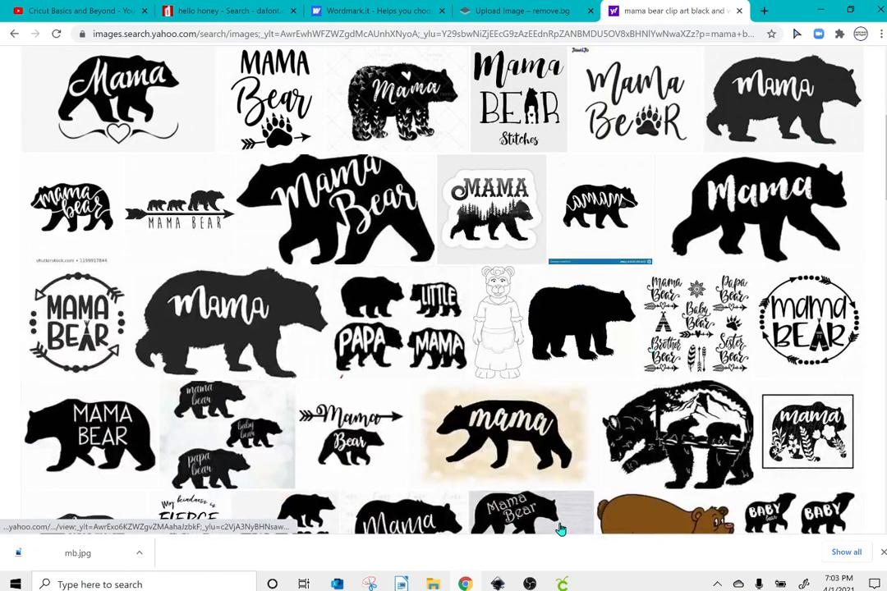
- Switch back to Cricut Design Space and load the mb image from Downloads for uploading
{"action": "mouse_move", "coordinate": [563, 583]}
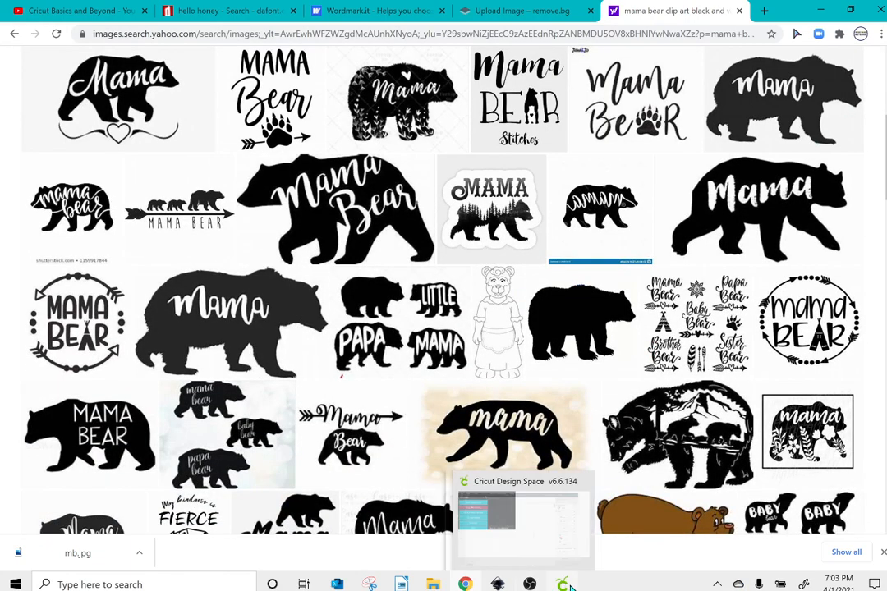
{"action": "left_click", "coordinate": [542, 509]}
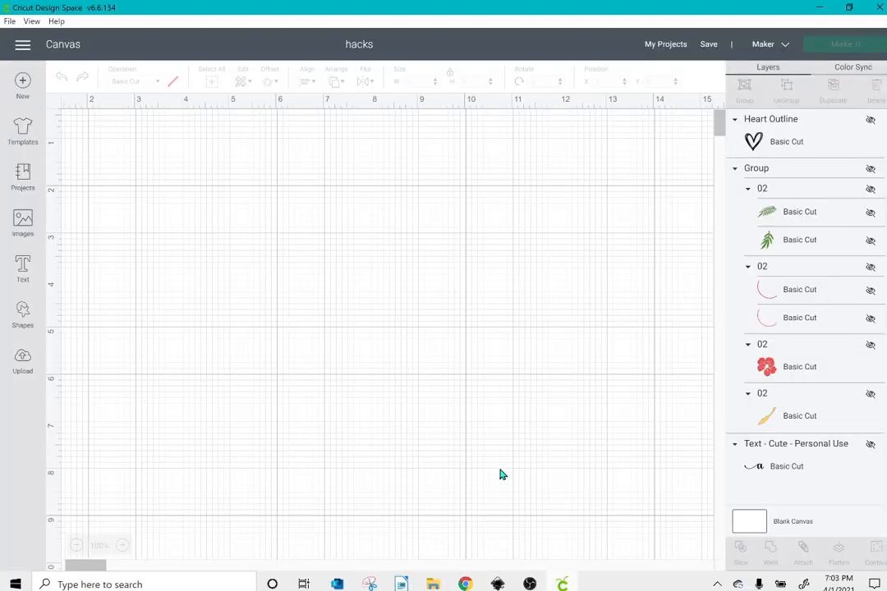
{"action": "left_click", "coordinate": [24, 361]}
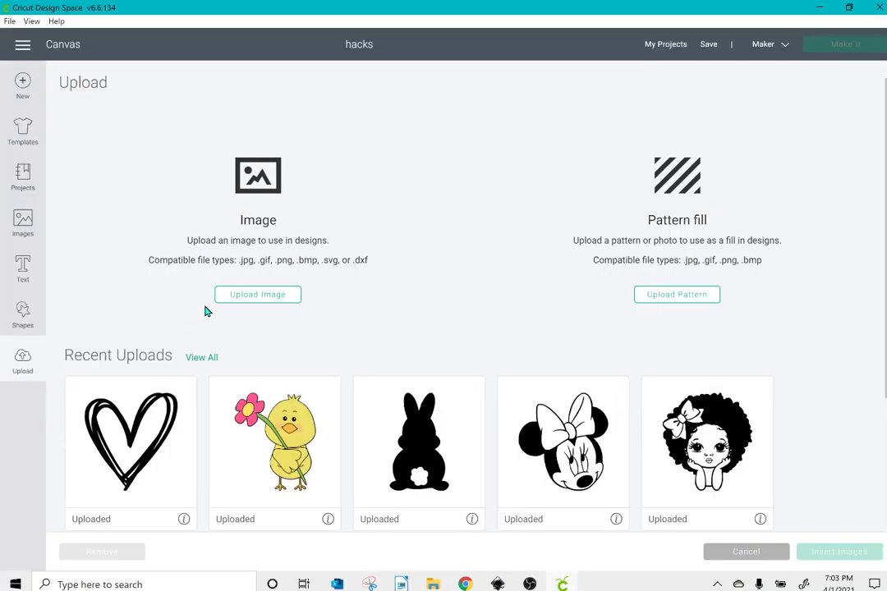
{"action": "left_click", "coordinate": [246, 298]}
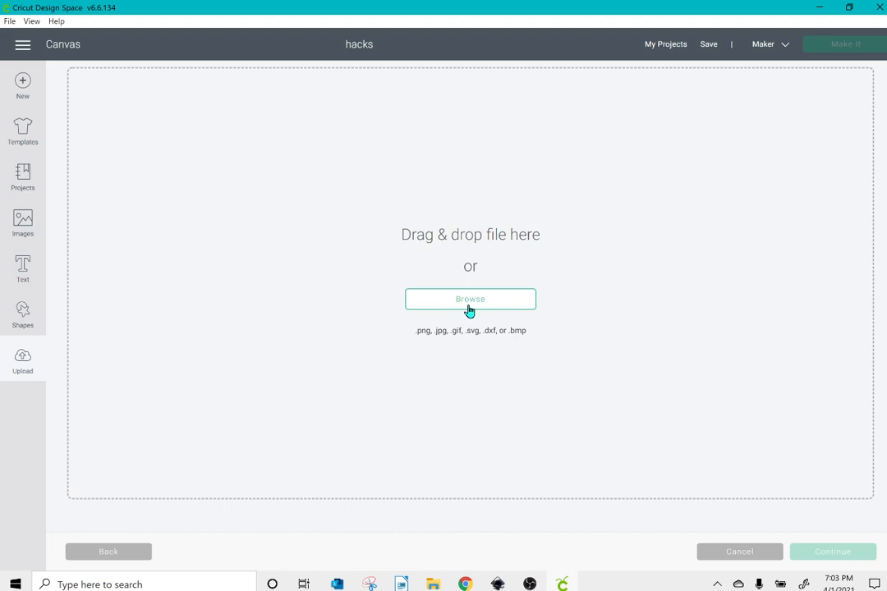
{"action": "left_click", "coordinate": [315, 216]}
{"action": "left_click", "coordinate": [138, 105]}
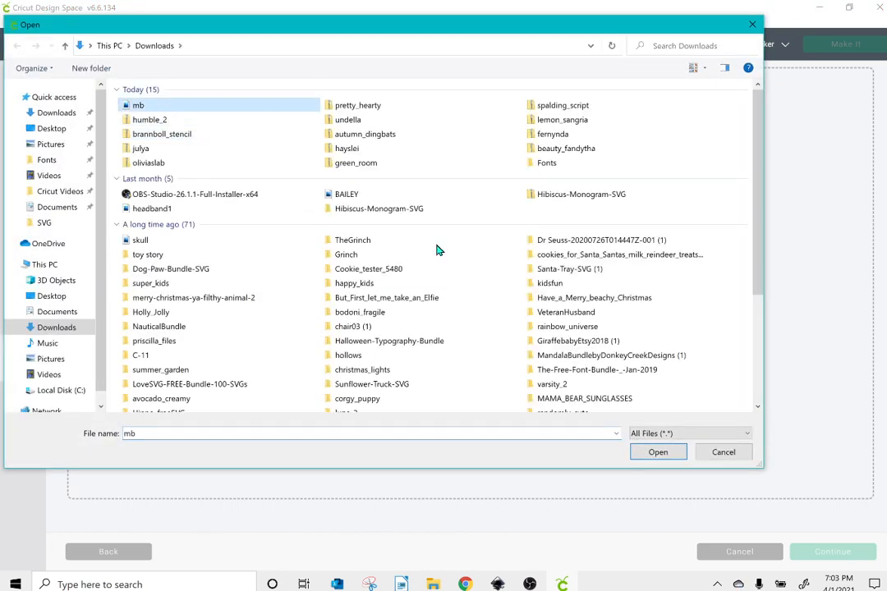
{"action": "left_click", "coordinate": [656, 457]}
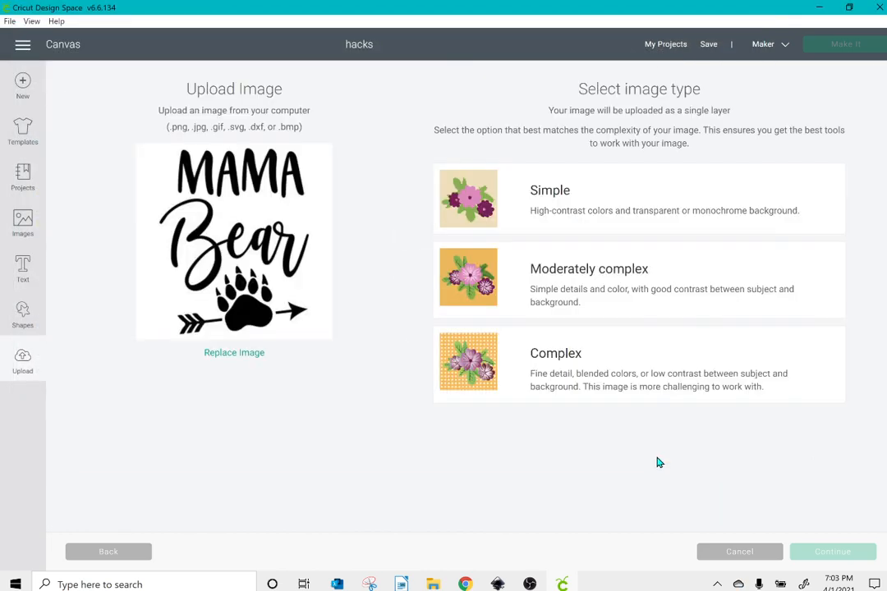
- Try the Complex image type with unmodified colors, erasing the white background and previewing the cut shape, then return to the image type selection
{"action": "left_click", "coordinate": [632, 371]}
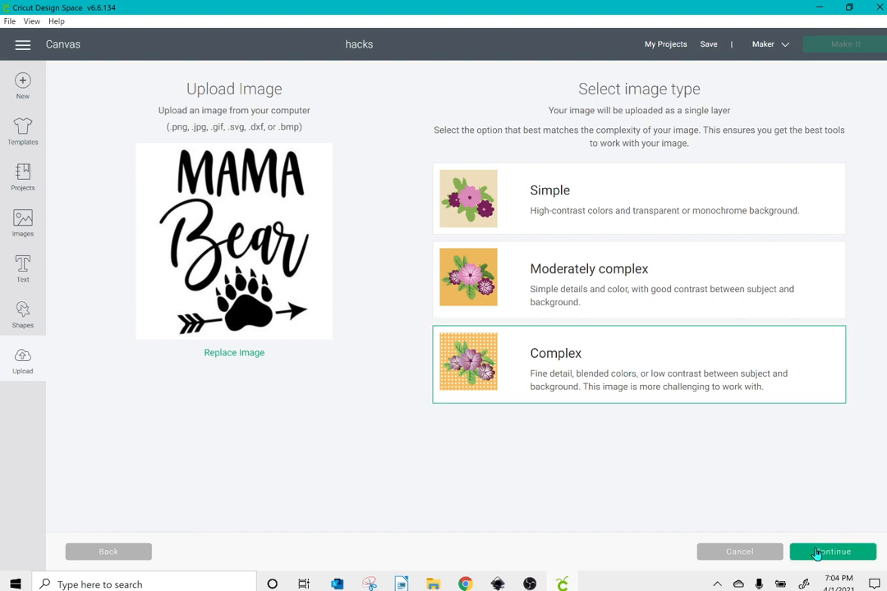
{"action": "left_click", "coordinate": [816, 554]}
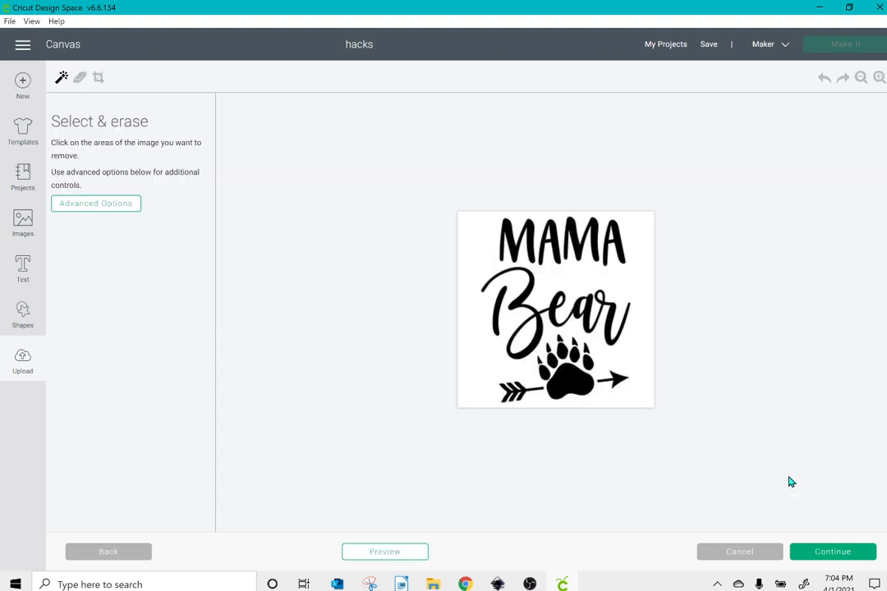
{"action": "left_click", "coordinate": [474, 240]}
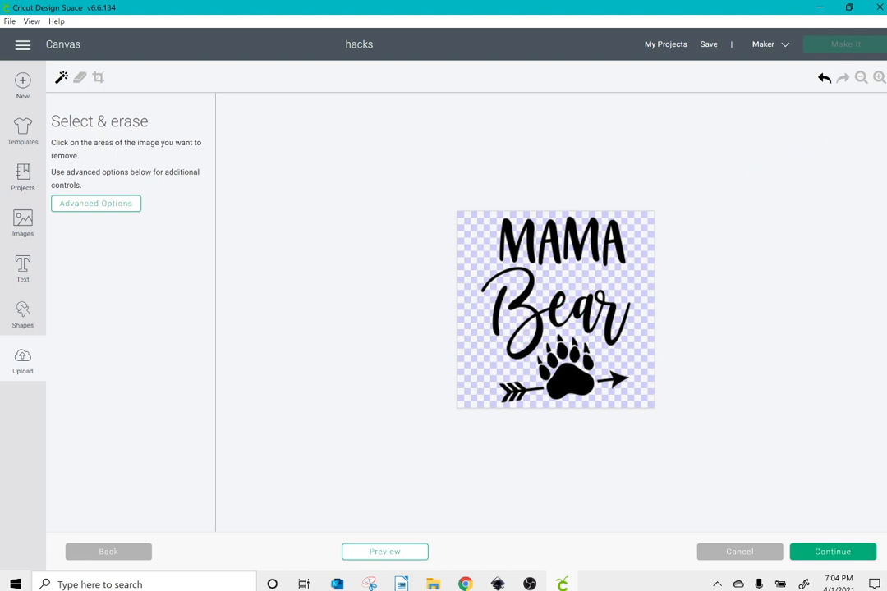
{"action": "left_click", "coordinate": [879, 77]}
{"action": "left_click", "coordinate": [879, 77]}
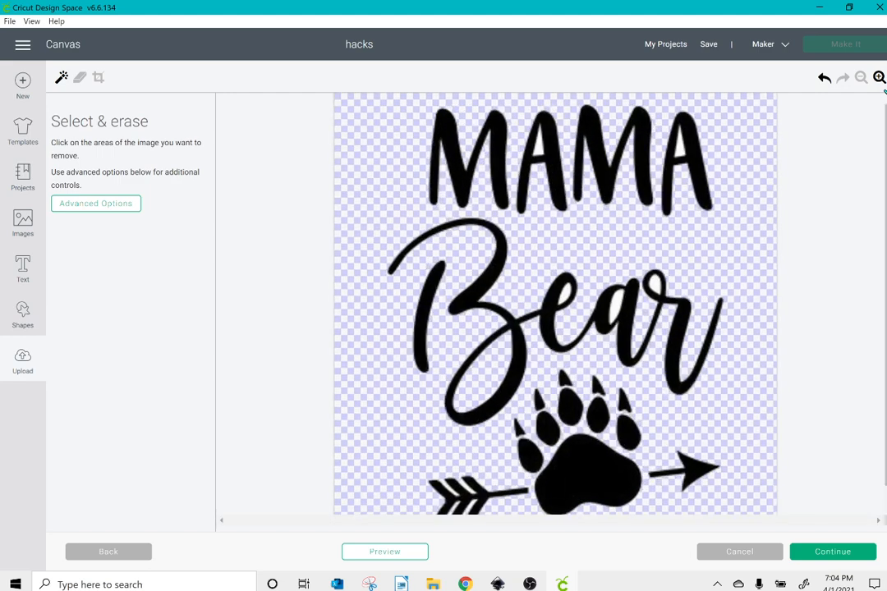
{"action": "left_click", "coordinate": [374, 555]}
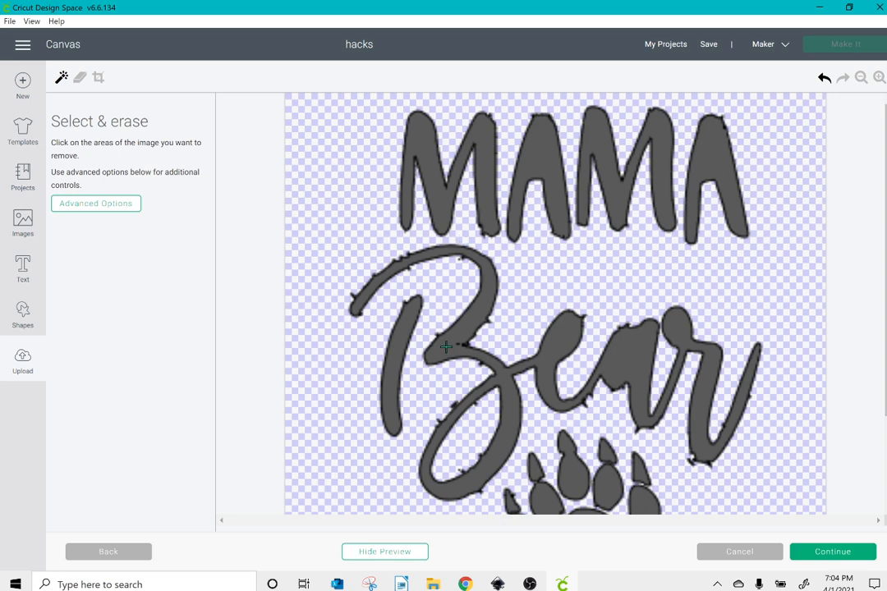
{"action": "left_click", "coordinate": [123, 556]}
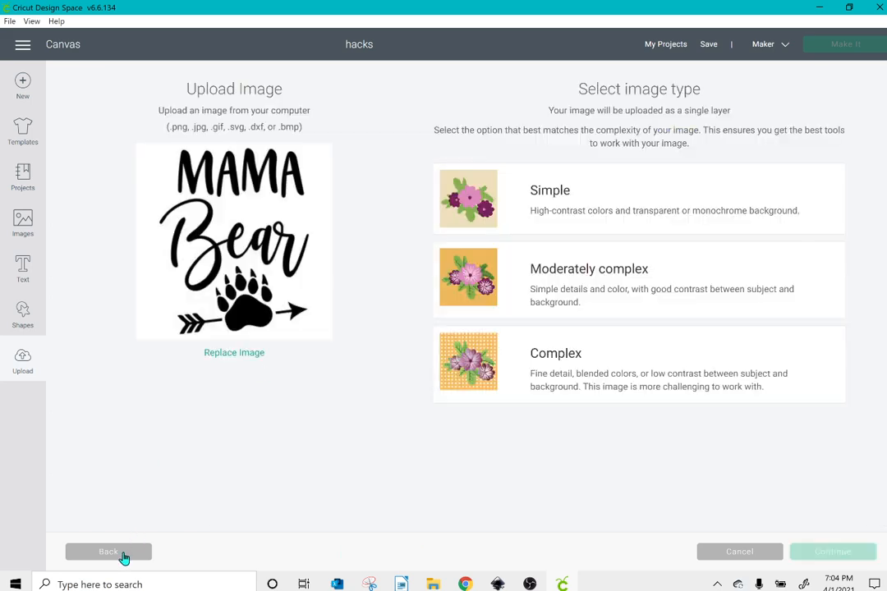
- Choose the Complex image type, reduce the image to 2 colors and set the color tolerance to 60
{"action": "left_click", "coordinate": [568, 370]}
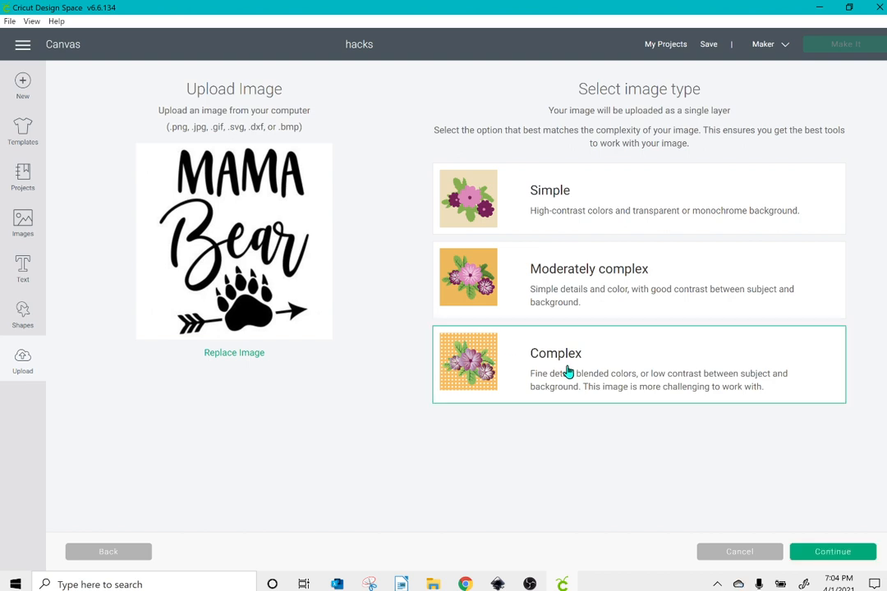
{"action": "left_click", "coordinate": [833, 551]}
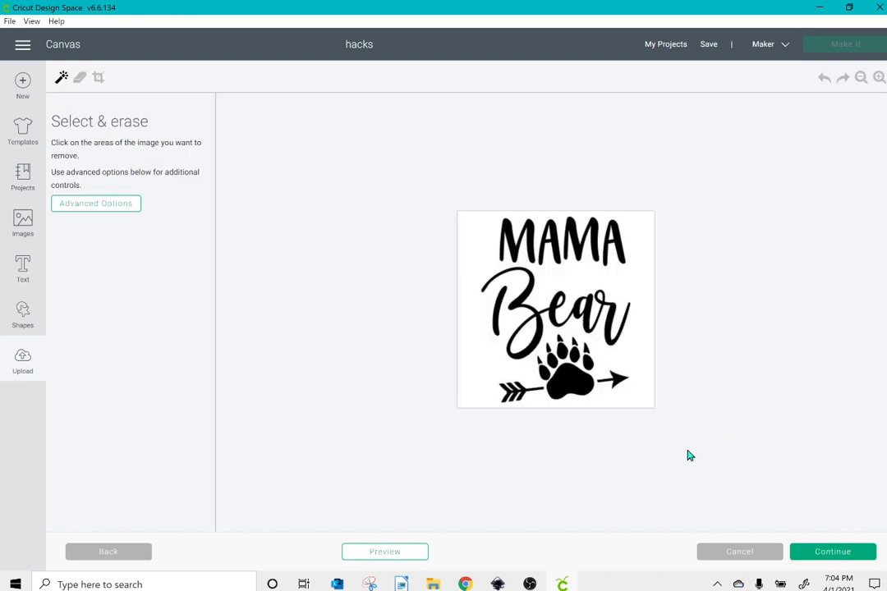
{"action": "left_click", "coordinate": [96, 205]}
{"action": "left_click", "coordinate": [95, 246]}
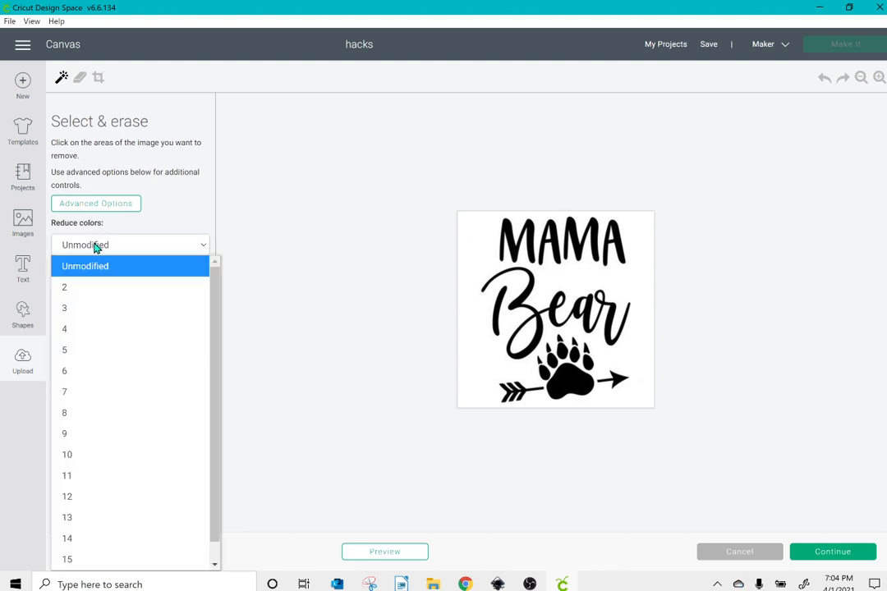
{"action": "left_click", "coordinate": [88, 288]}
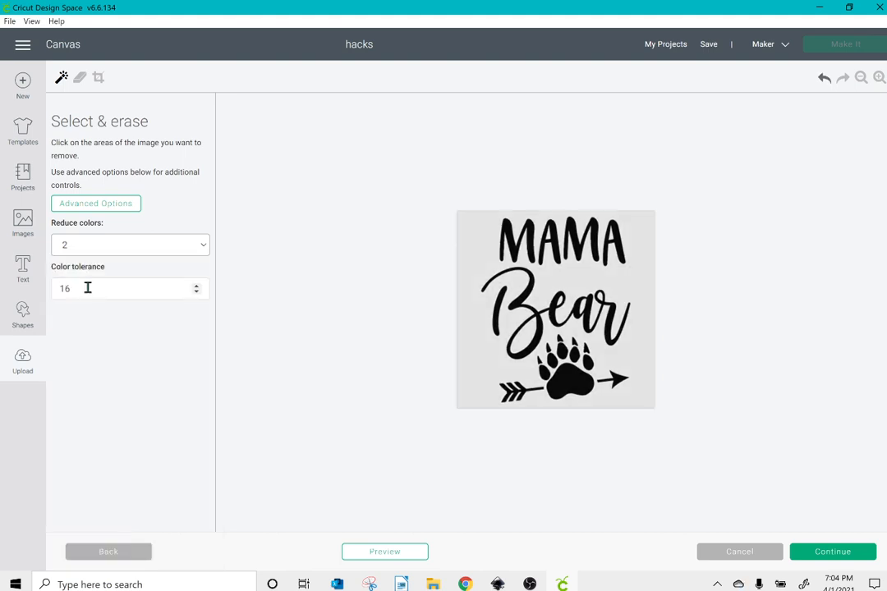
{"action": "left_click_drag", "start_coordinate": [85, 289], "coordinate": [4, 280]}
{"action": "type", "text": "60"}
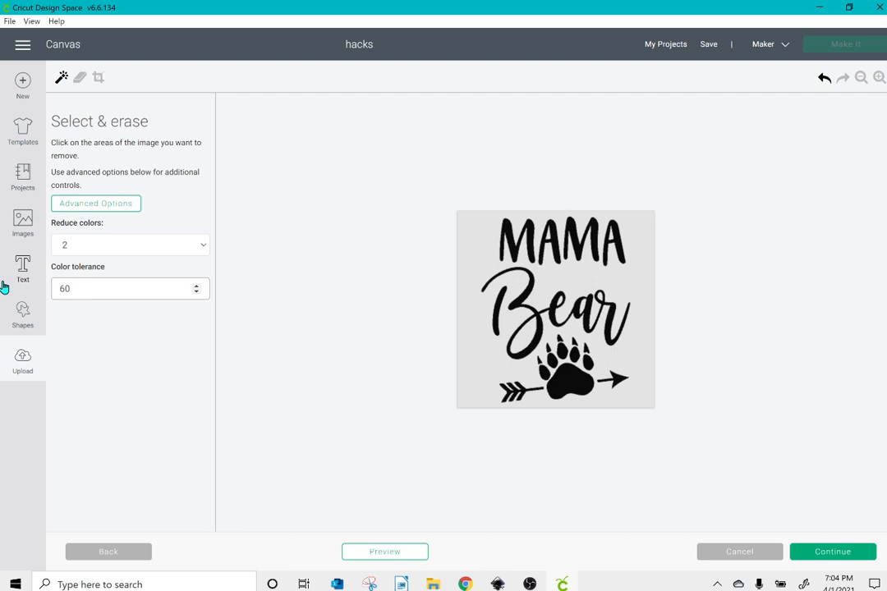
- Erase the background around the design and the enclosed areas inside the letters of Mama Bear, and preview the cut shape
{"action": "left_click", "coordinate": [469, 259]}
{"action": "left_click", "coordinate": [878, 78]}
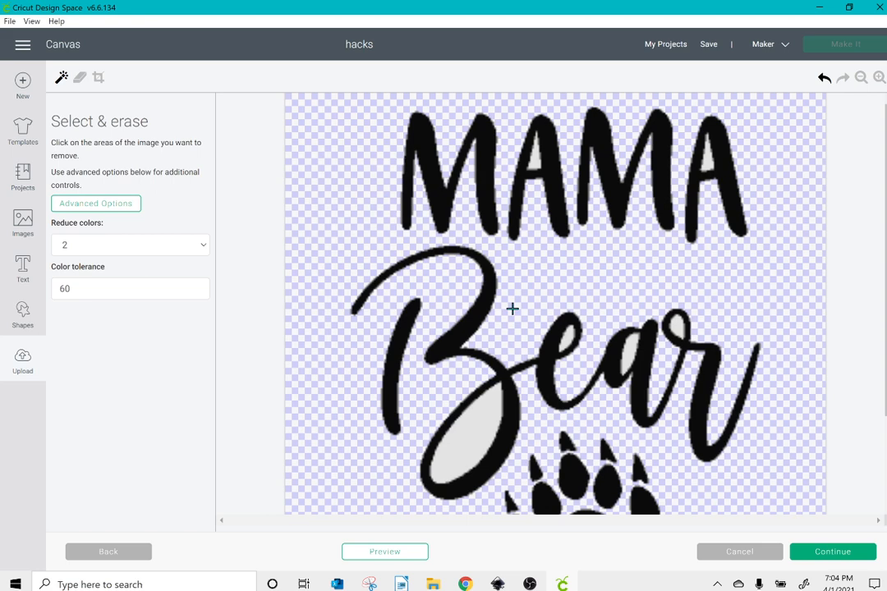
{"action": "left_click", "coordinate": [447, 453]}
{"action": "left_click", "coordinate": [624, 353]}
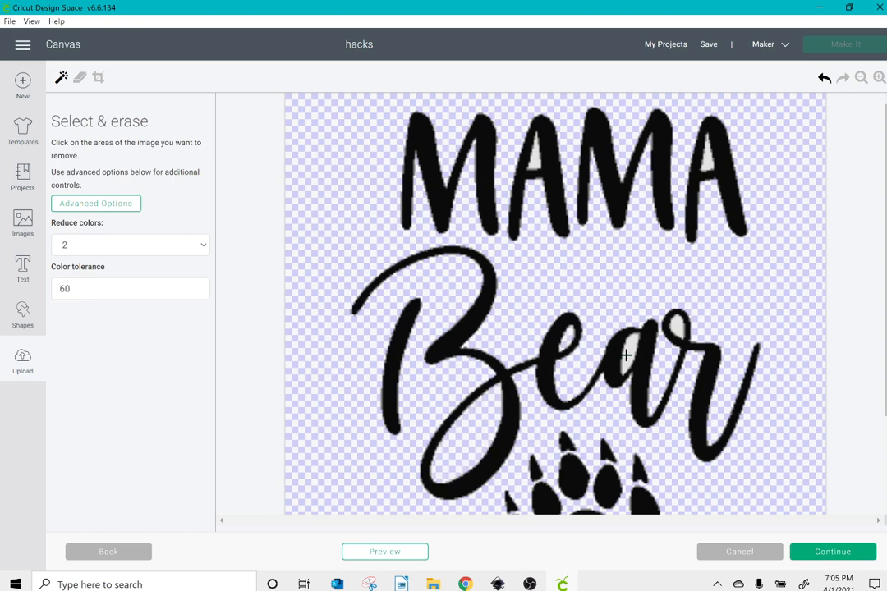
{"action": "left_click", "coordinate": [707, 154]}
{"action": "left_click", "coordinate": [533, 160]}
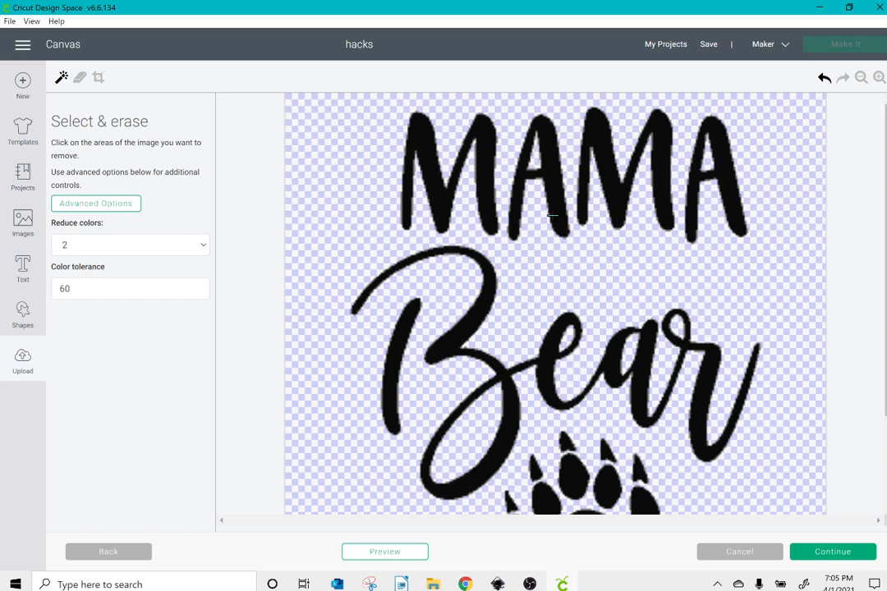
{"action": "left_click", "coordinate": [419, 554]}
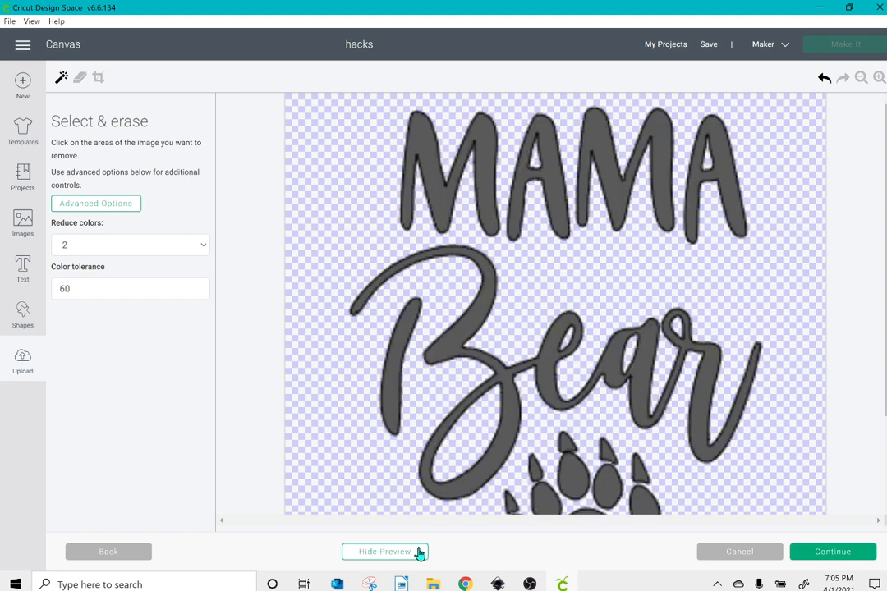
- Upload the cleaned mb design as a Cut Image and insert it onto the canvas
{"action": "left_click", "coordinate": [833, 553]}
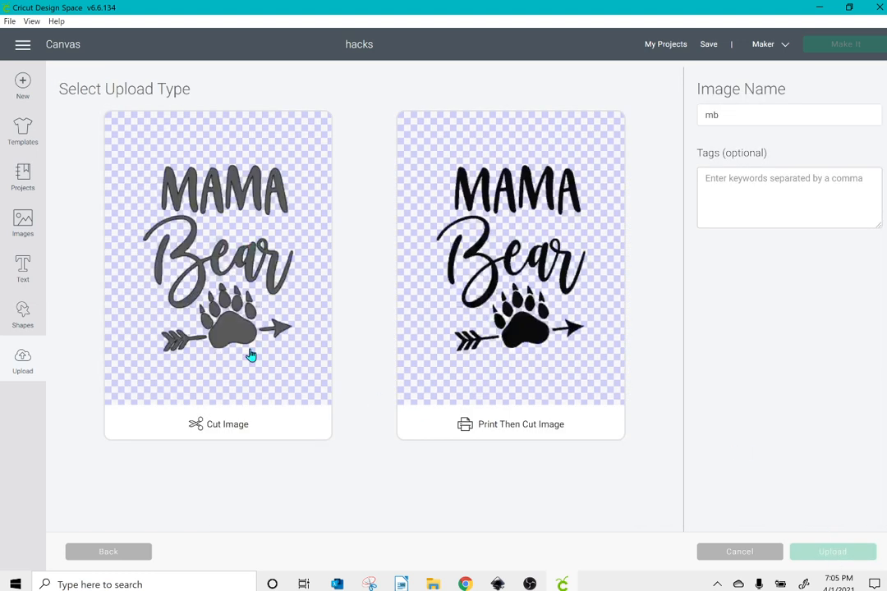
{"action": "left_click", "coordinate": [251, 355]}
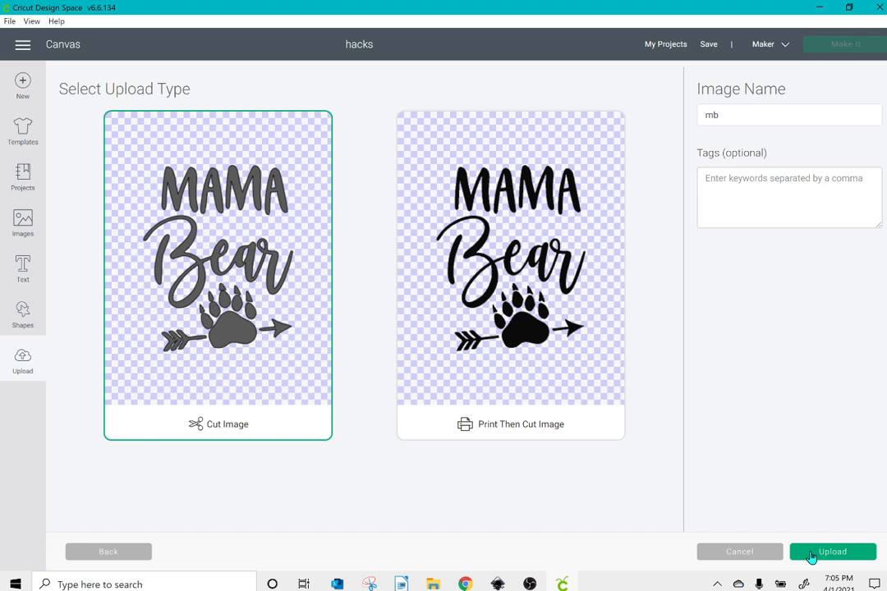
{"action": "left_click", "coordinate": [810, 553]}
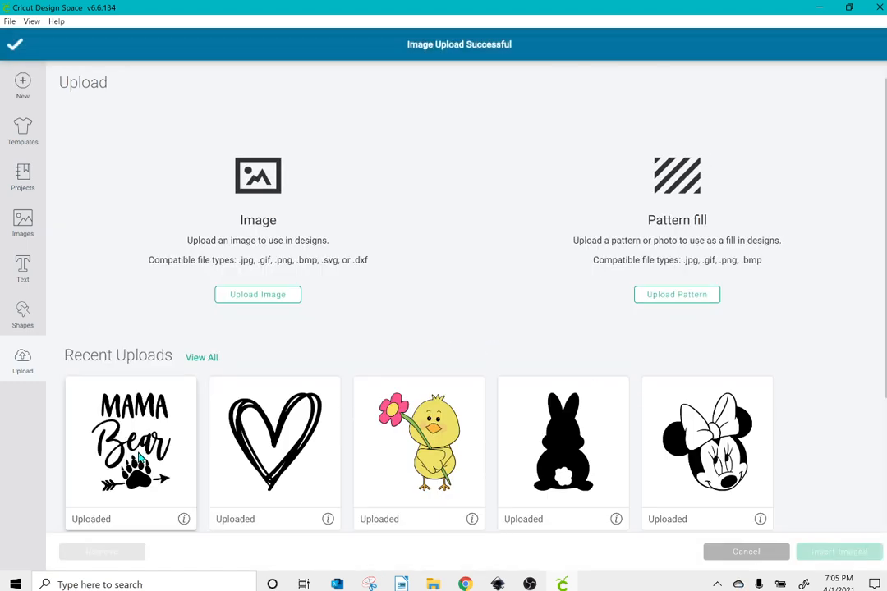
{"action": "left_click", "coordinate": [140, 458]}
{"action": "left_click", "coordinate": [821, 555]}
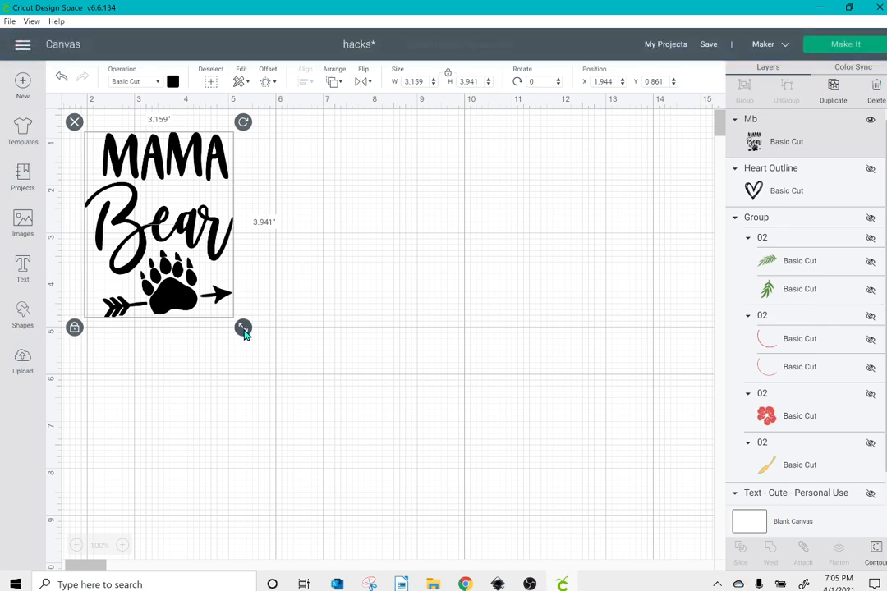
- Enlarge the Mama Bear design to about 5.6 by 7 inches, and delete it from the canvas
{"action": "left_click_drag", "start_coordinate": [243, 328], "coordinate": [358, 470]}
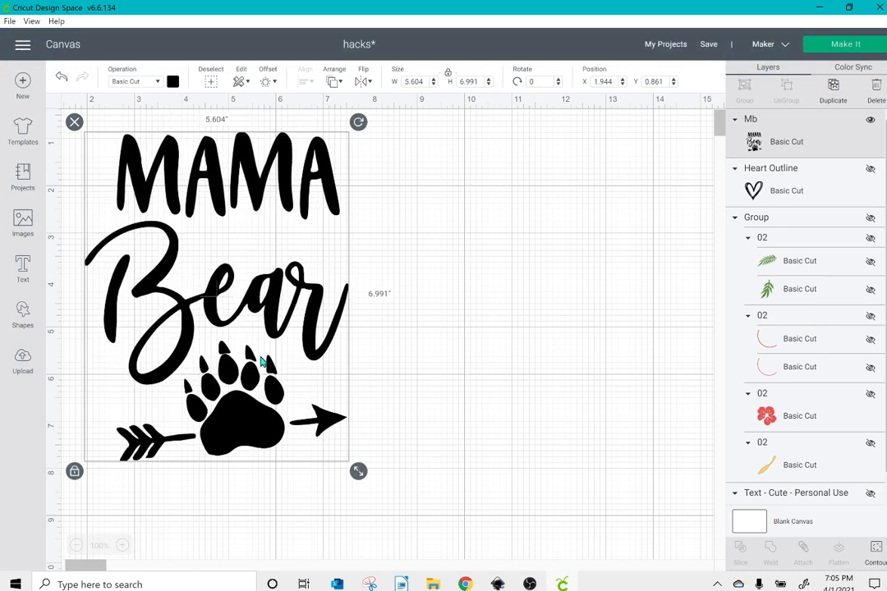
{"action": "left_click", "coordinate": [74, 123]}
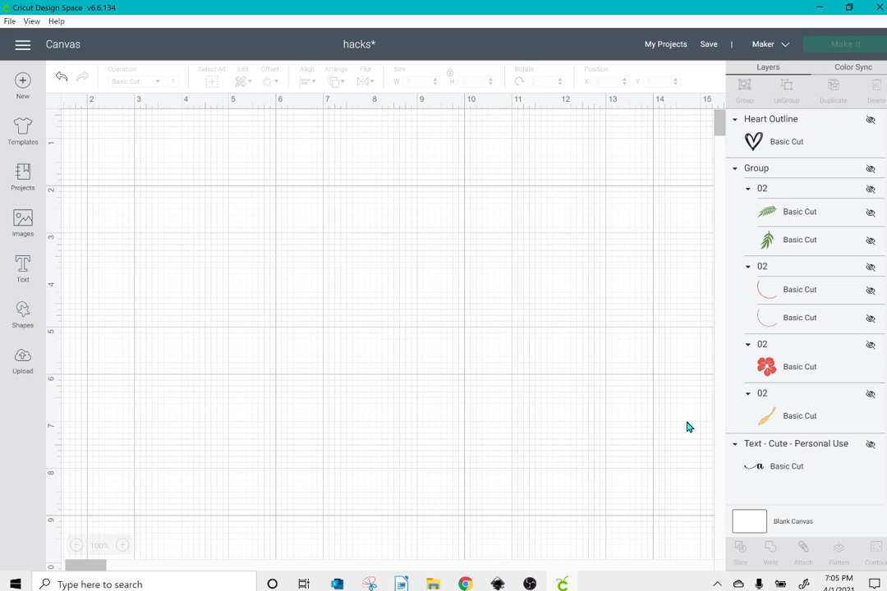
- Unhide the script name text, move it to about X 2.55, Y 1.75, and weld its letters together
{"action": "left_click", "coordinate": [871, 447]}
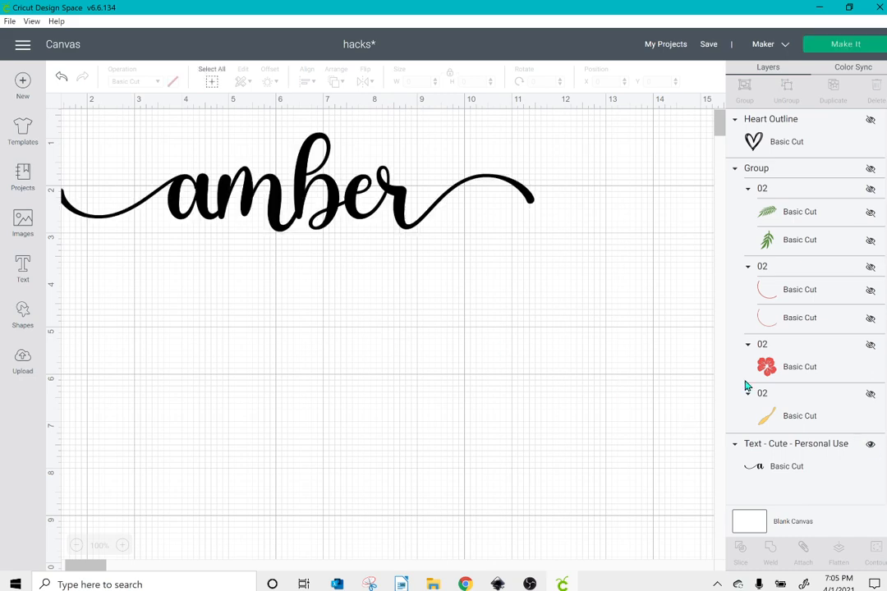
{"action": "left_click", "coordinate": [360, 208]}
{"action": "left_click_drag", "start_coordinate": [359, 208], "coordinate": [416, 250]}
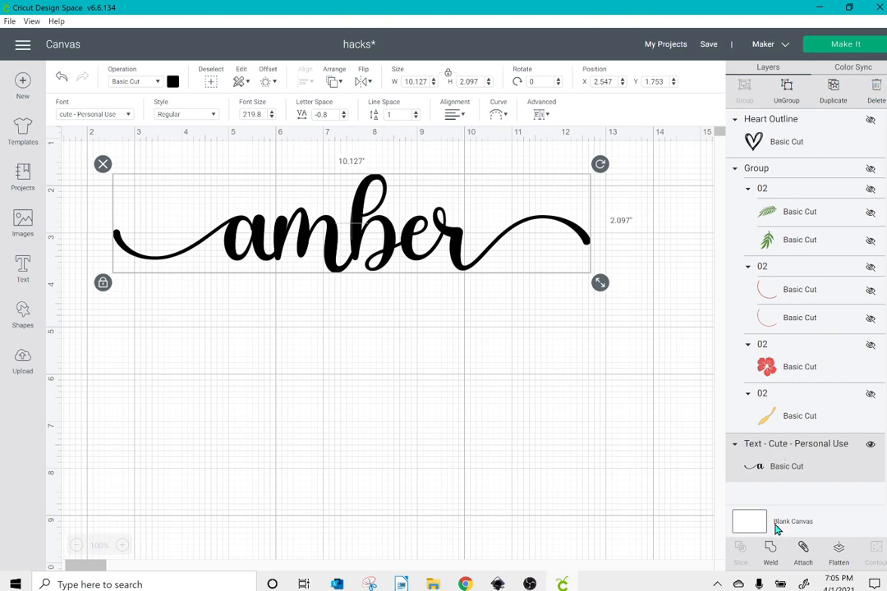
{"action": "left_click", "coordinate": [771, 551]}
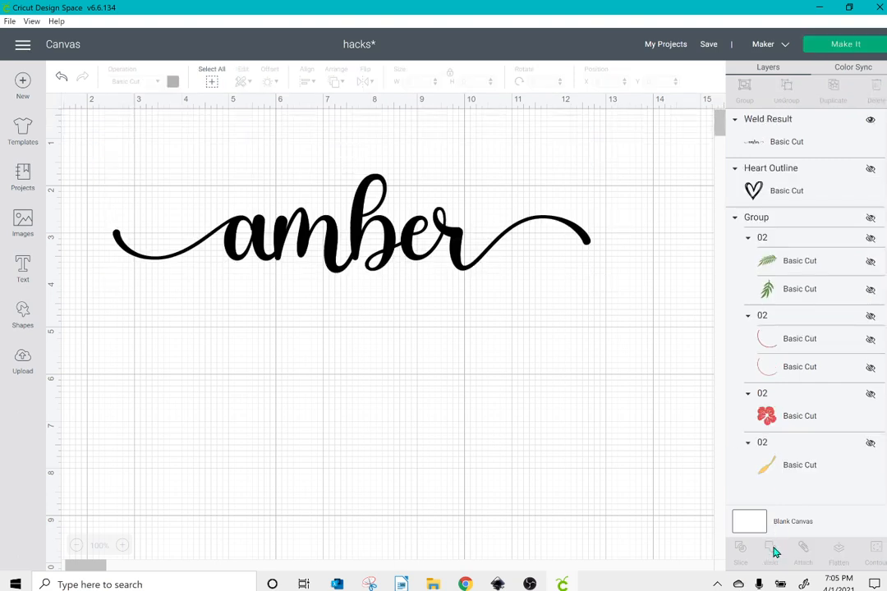
- Check which font the welded name uses in its image info, and delete the welded name from the canvas
{"action": "left_click", "coordinate": [763, 147]}
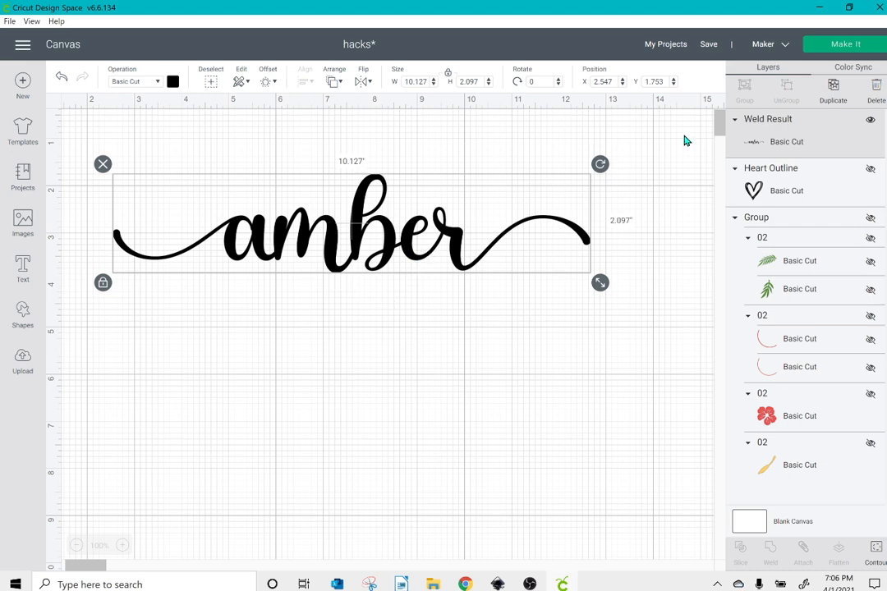
{"action": "right_click", "coordinate": [755, 146]}
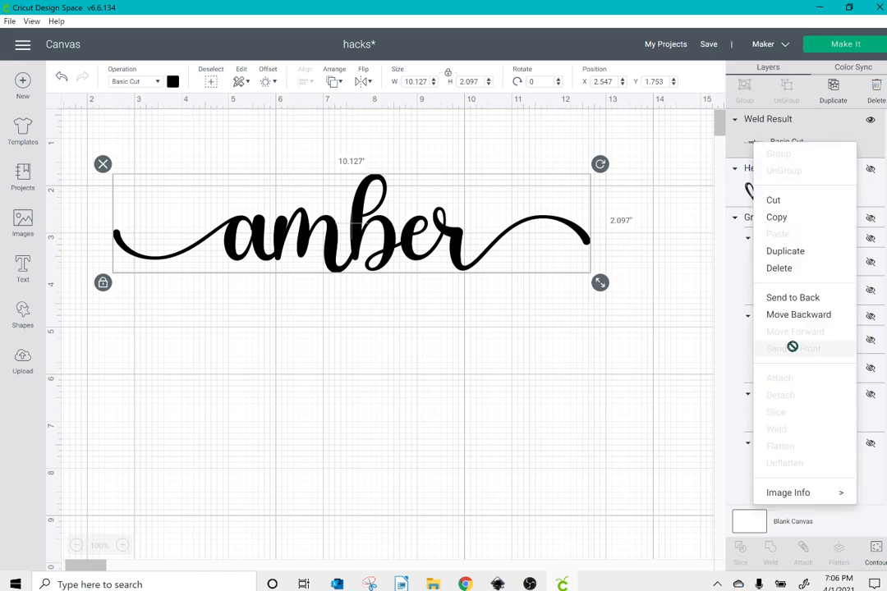
{"action": "mouse_move", "coordinate": [790, 496]}
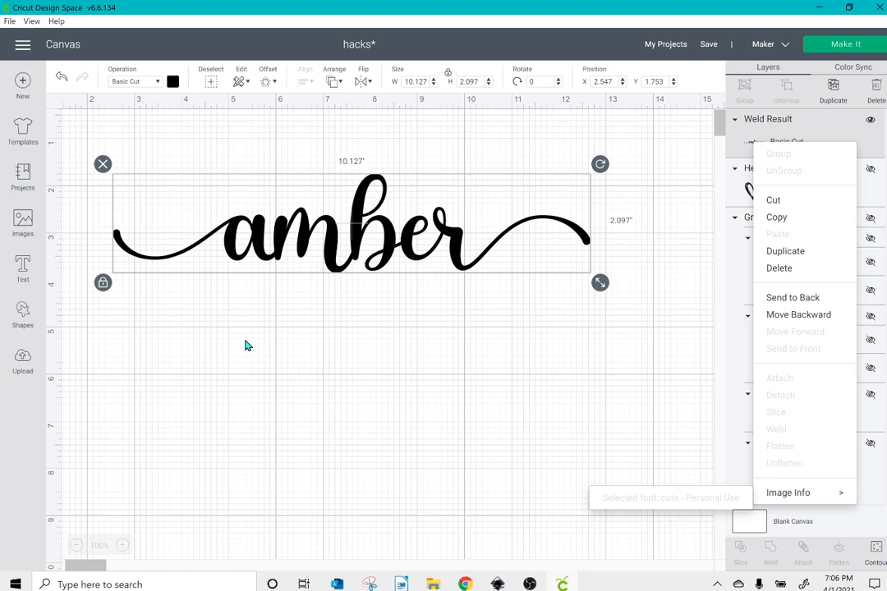
{"action": "left_click", "coordinate": [102, 164]}
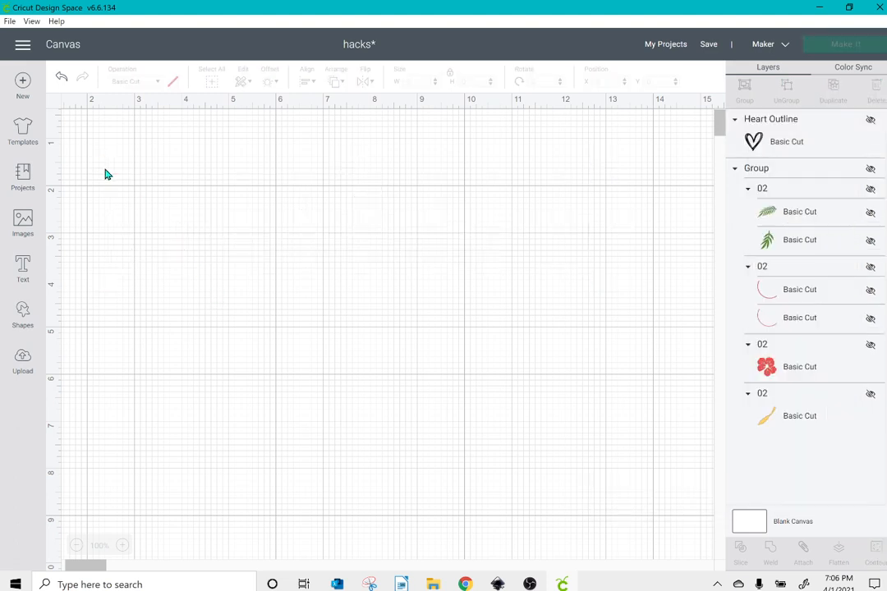
- Add a new text object with the sample first name in the hello honey - Personal Use font
{"action": "left_click", "coordinate": [24, 276]}
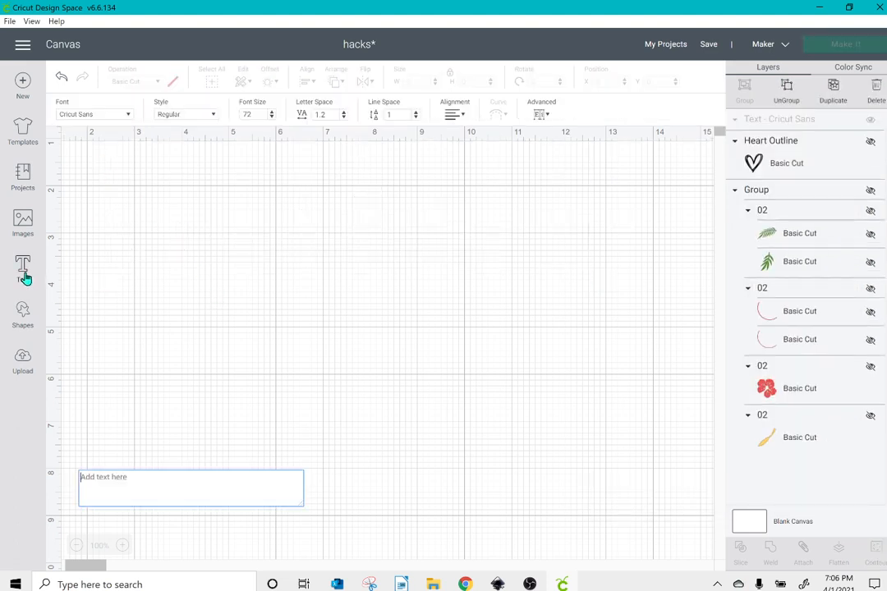
{"action": "left_click", "coordinate": [123, 115]}
{"action": "left_click", "coordinate": [574, 83]}
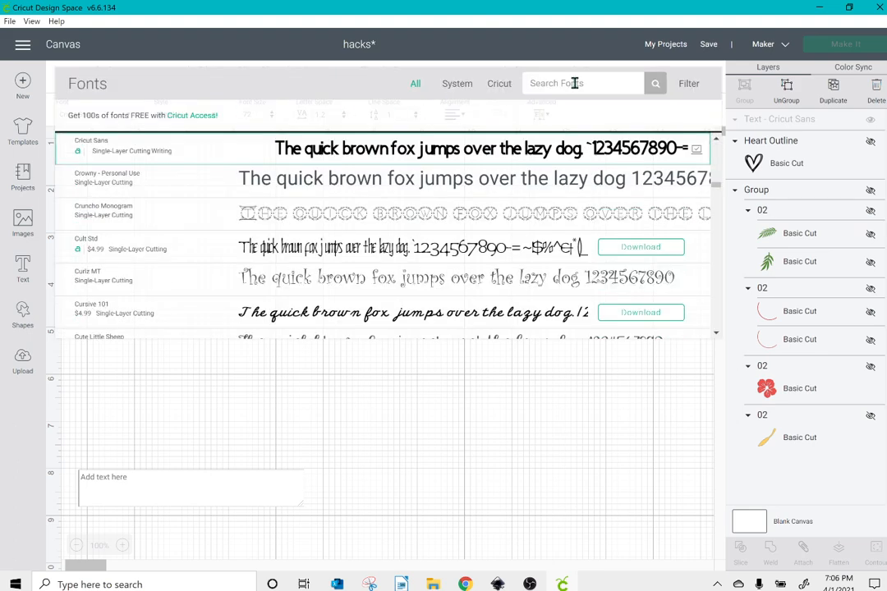
{"action": "type", "text": "hello honey"}
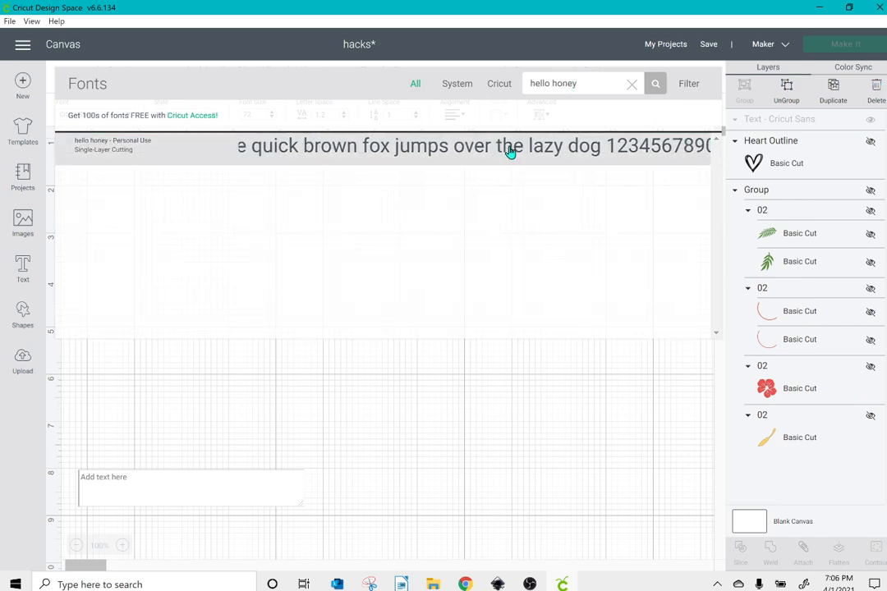
{"action": "left_click", "coordinate": [511, 147]}
{"action": "left_click", "coordinate": [186, 491]}
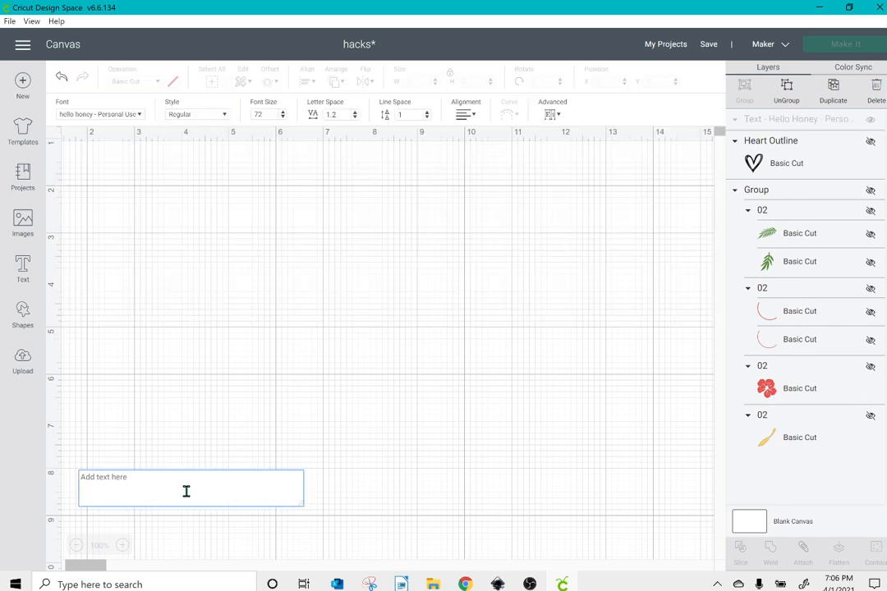
{"action": "type", "text": "amber"}
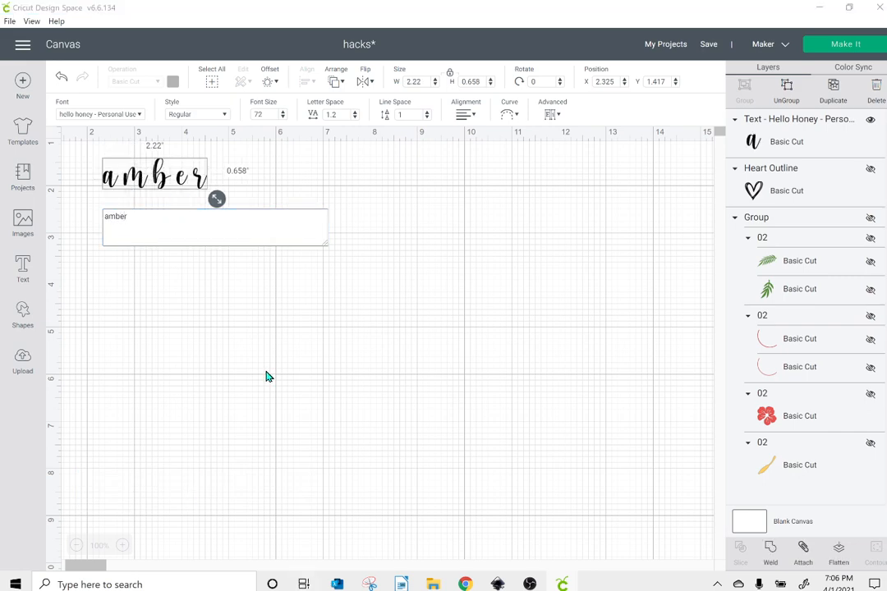
- Enlarge the hello honey name to about 11.4 by 3.4 inches and deselect it
{"action": "key", "text": "super+Tab"}
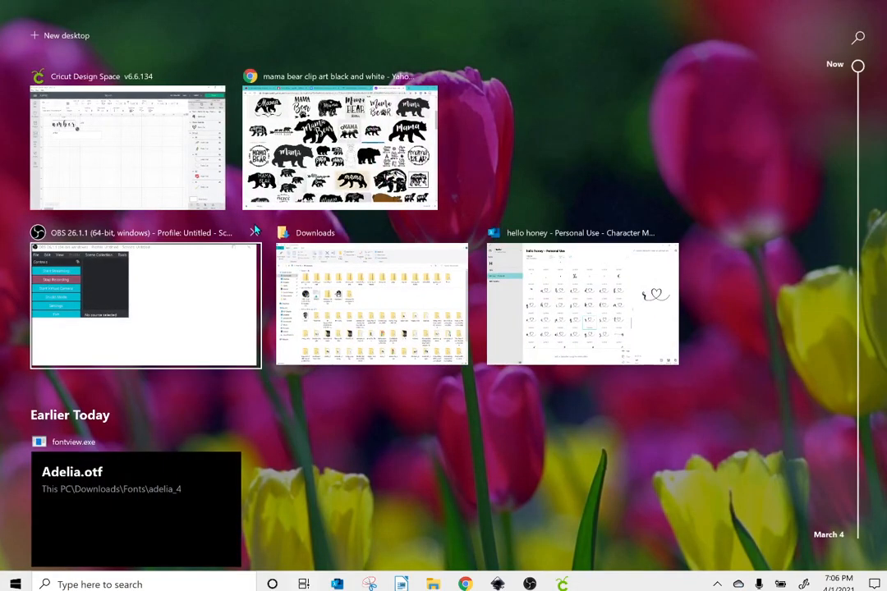
{"action": "left_click", "coordinate": [139, 153]}
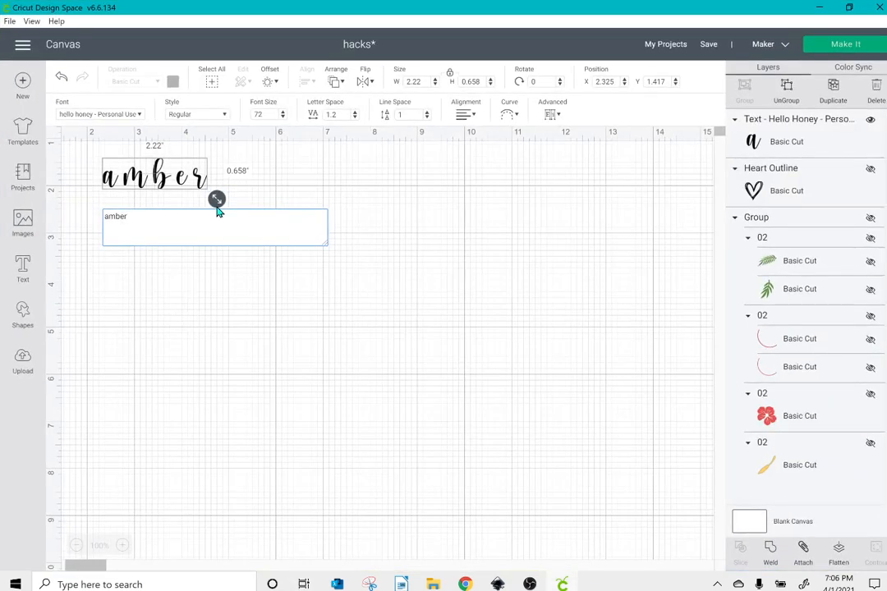
{"action": "left_click_drag", "start_coordinate": [216, 199], "coordinate": [506, 284]}
{"action": "left_click_drag", "start_coordinate": [316, 290], "coordinate": [357, 331]}
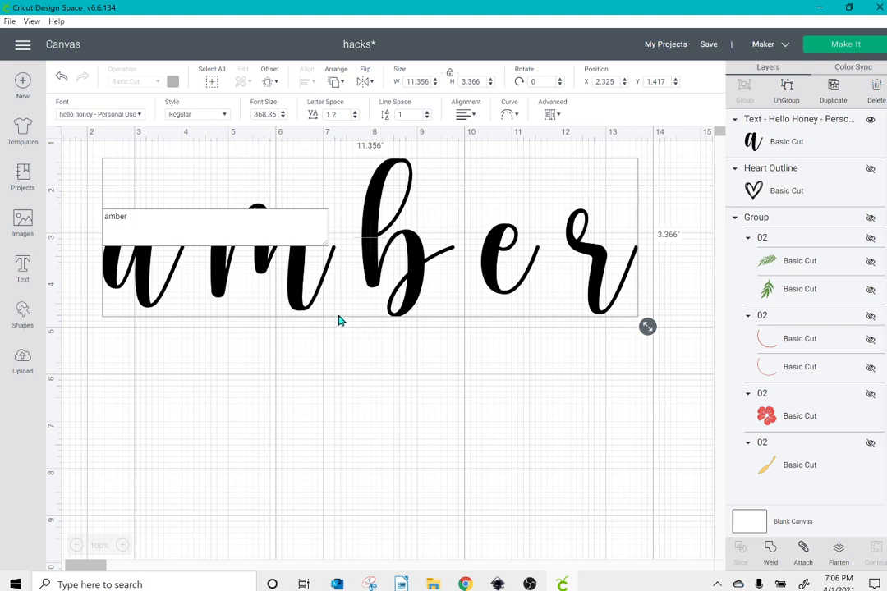
{"action": "left_click", "coordinate": [326, 355]}
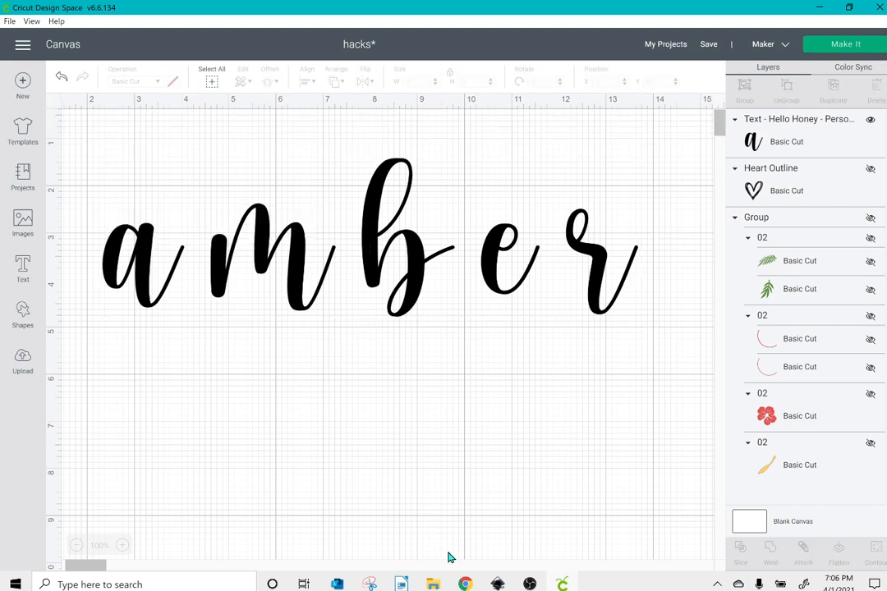
- Switch to Chrome to view the Hello Honey font on DaFont, and return to Cricut Design Space
{"action": "left_click", "coordinate": [464, 584]}
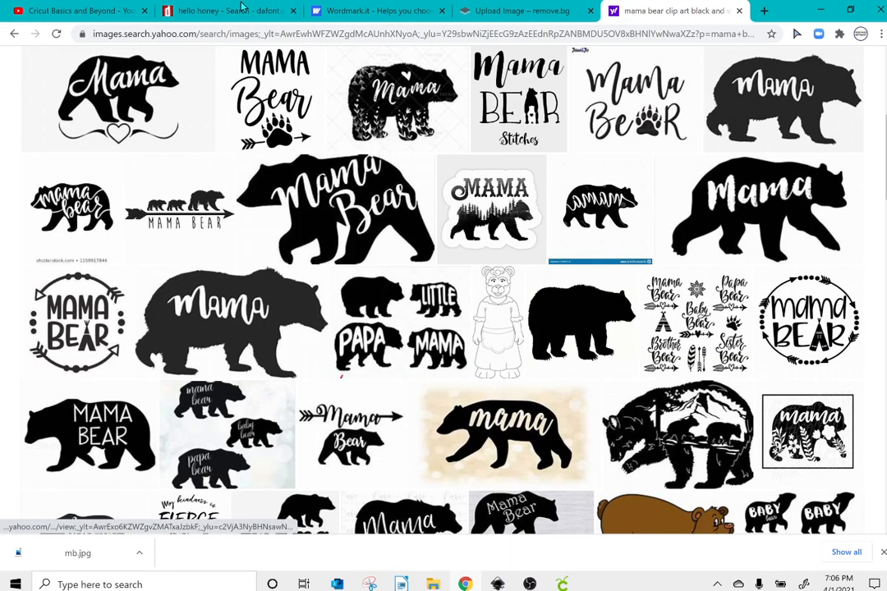
{"action": "left_click", "coordinate": [203, 8]}
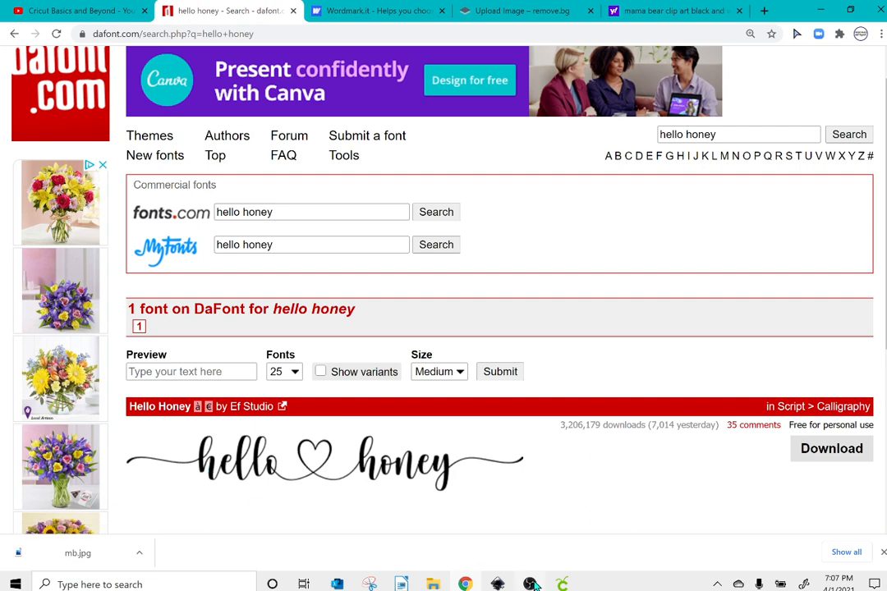
{"action": "mouse_move", "coordinate": [561, 584]}
{"action": "left_click", "coordinate": [476, 494]}
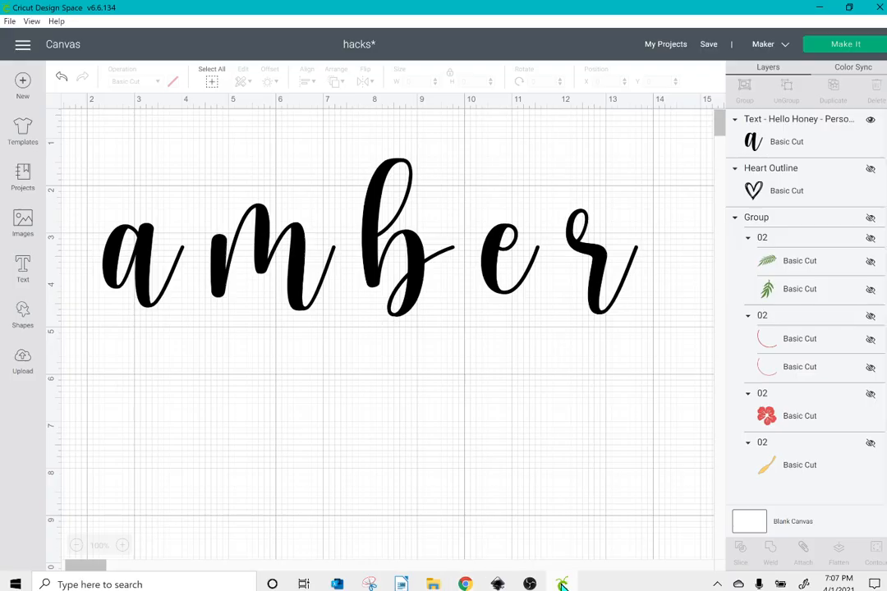
- Set the letter spacing of the hello honey name to -0.5 so its letters connect
{"action": "left_click", "coordinate": [383, 279]}
{"action": "left_click_drag", "start_coordinate": [383, 280], "coordinate": [383, 280]}
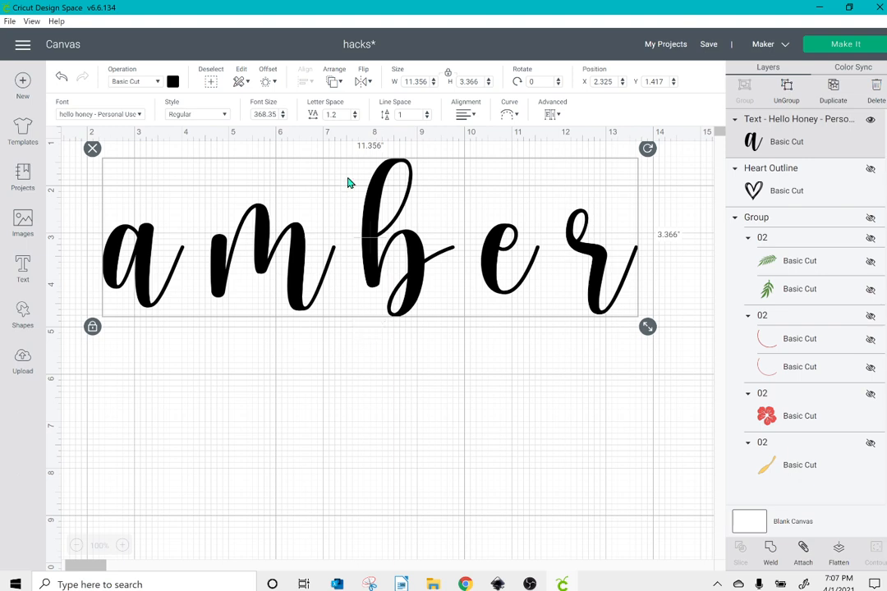
{"action": "left_click", "coordinate": [340, 113]}
{"action": "type", "text": "-"}
{"action": "type", "text": "5"}
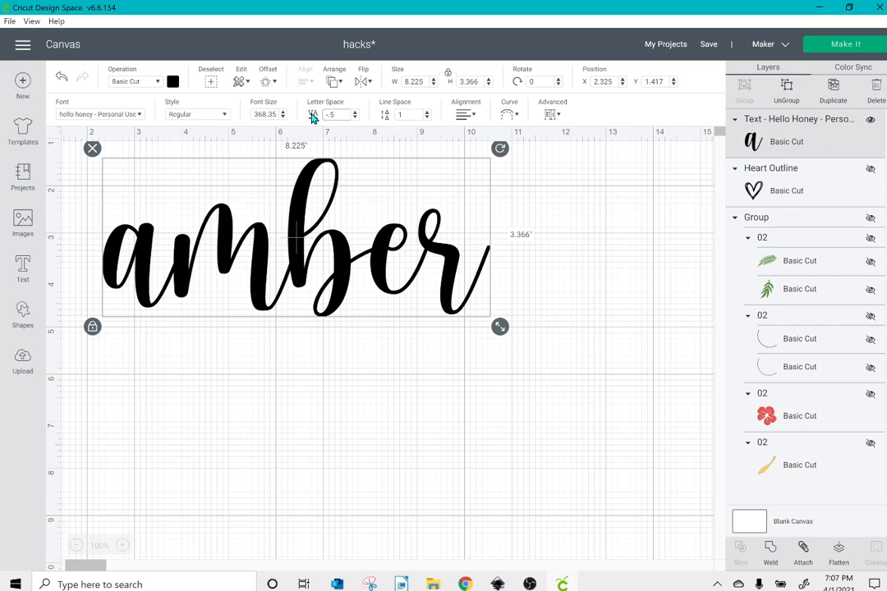
- Try tightening the name's letter spacing to -1.1, and bring it back to -0.5
{"action": "left_click", "coordinate": [354, 120]}
{"action": "left_click", "coordinate": [354, 120]}
{"action": "left_click", "coordinate": [354, 120]}
{"action": "left_click", "coordinate": [353, 120]}
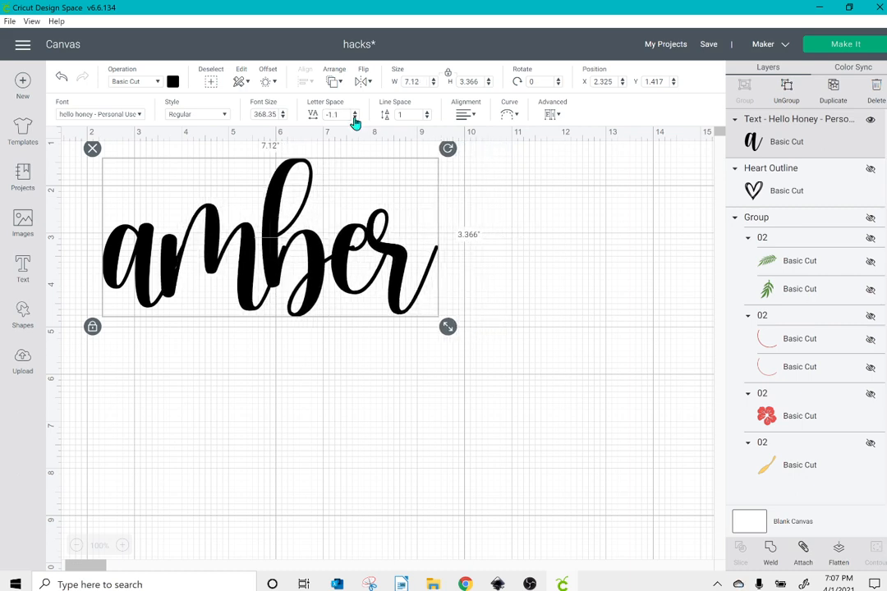
{"action": "left_click", "coordinate": [356, 116]}
{"action": "left_click", "coordinate": [356, 115]}
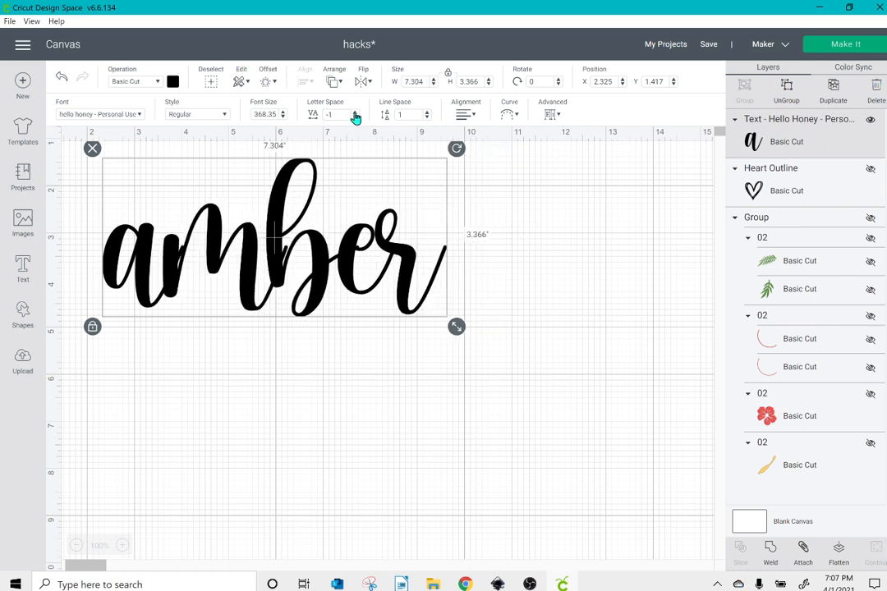
{"action": "left_click", "coordinate": [357, 116]}
{"action": "left_click", "coordinate": [355, 118]}
{"action": "left_click", "coordinate": [356, 118]}
{"action": "left_click", "coordinate": [356, 118]}
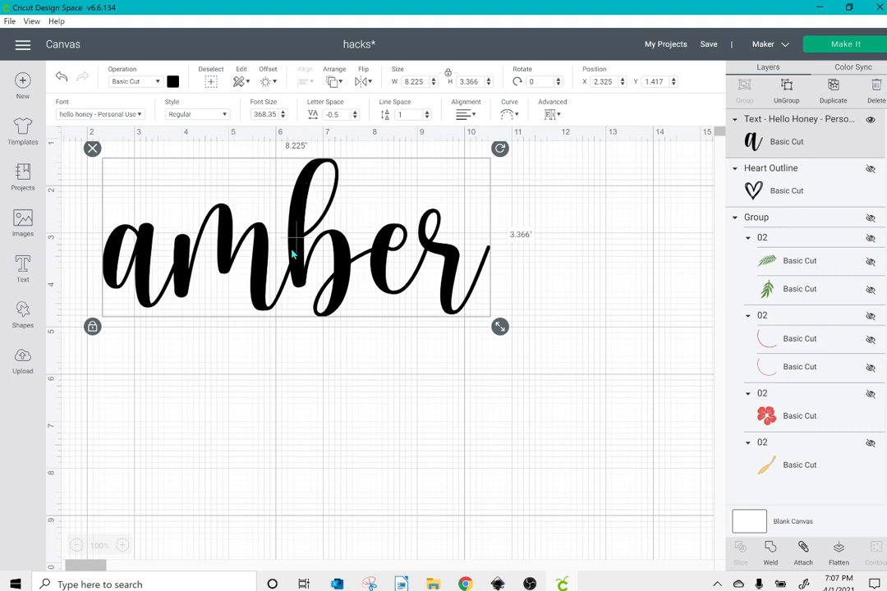
- Weld the connected letters of the name into one shape, and delete the welded result from the canvas
{"action": "left_click", "coordinate": [770, 561]}
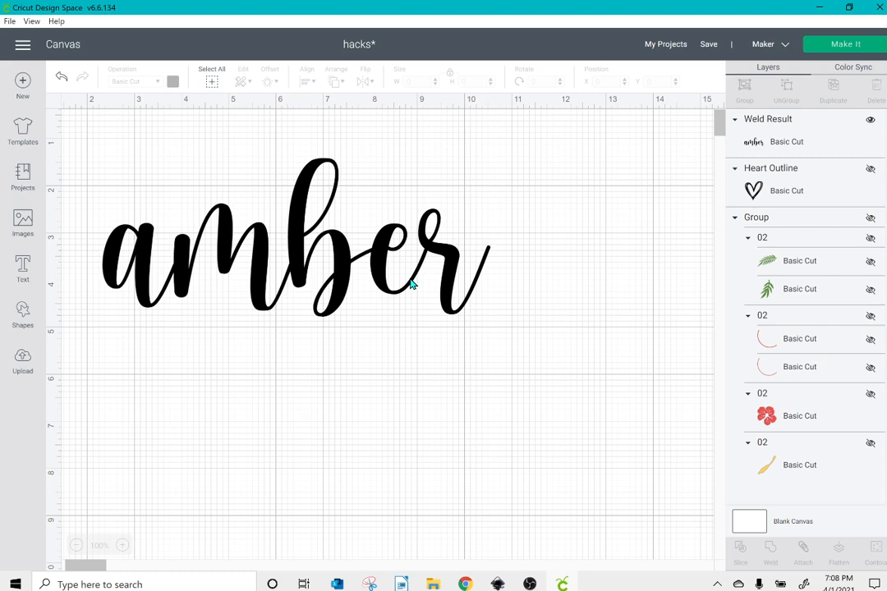
{"action": "left_click", "coordinate": [353, 265]}
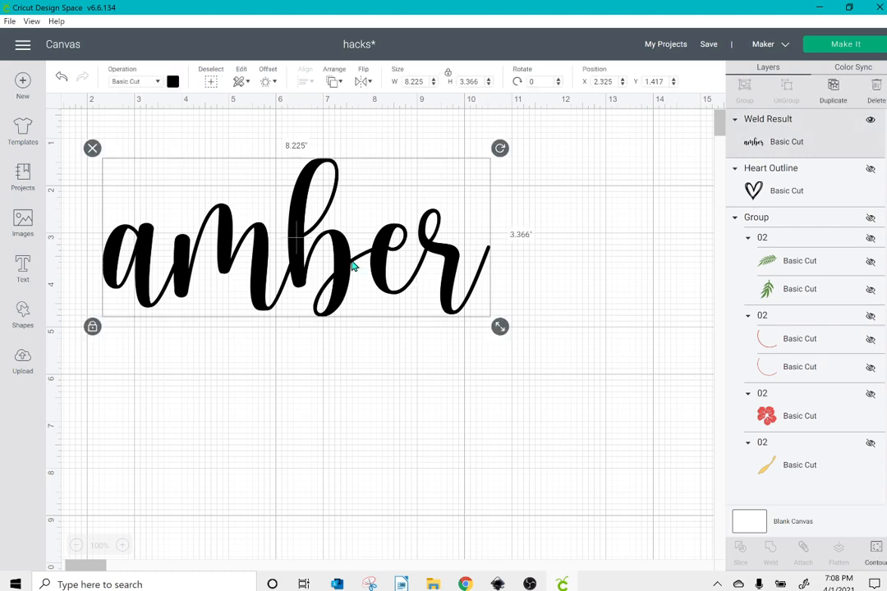
{"action": "left_click", "coordinate": [92, 148]}
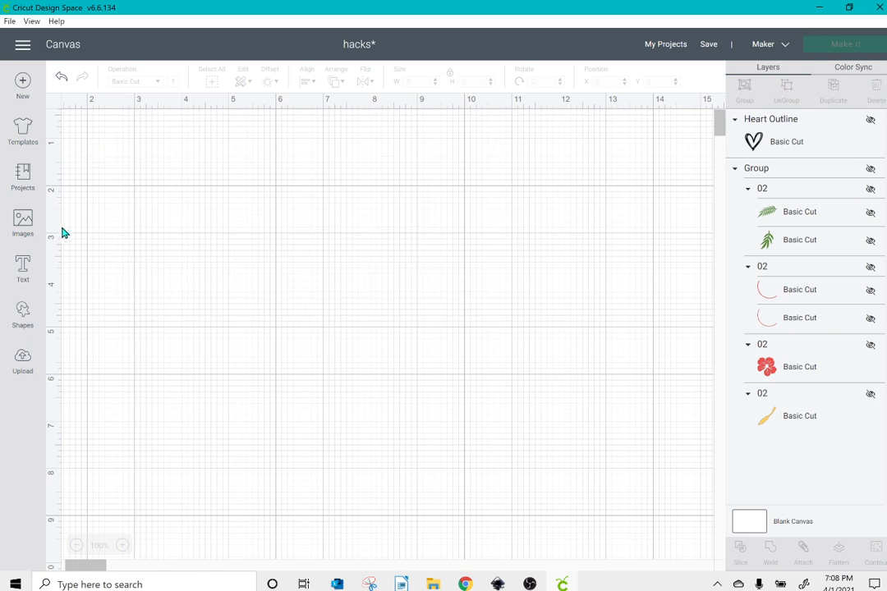
- Add the text love in the hello honey font and shrink it to about 1.14 by 0.54 inches
{"action": "left_click", "coordinate": [23, 270]}
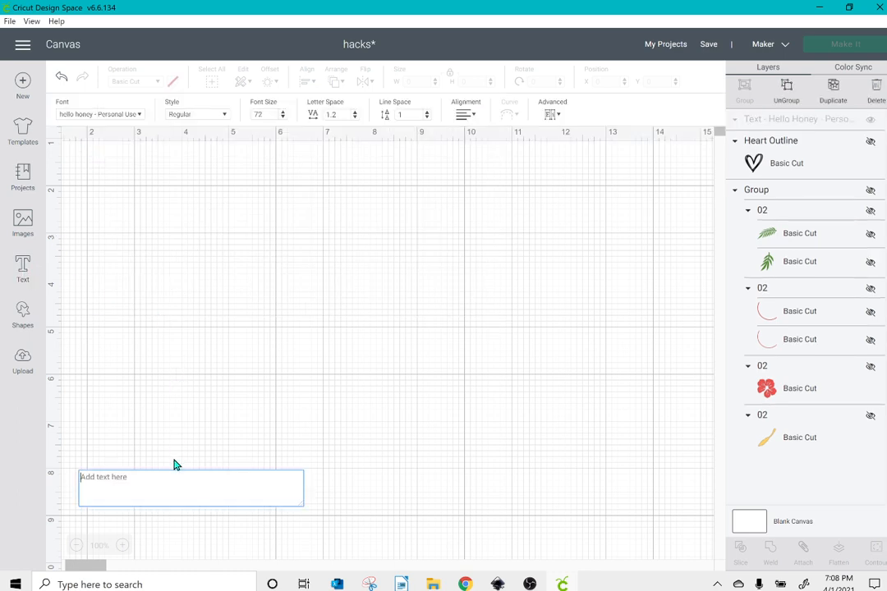
{"action": "type", "text": "love"}
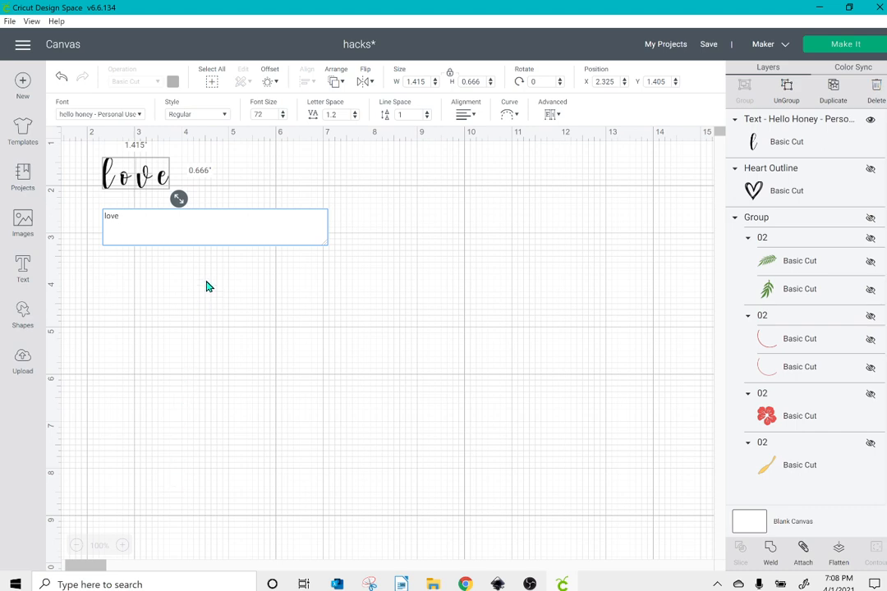
{"action": "left_click", "coordinate": [156, 184]}
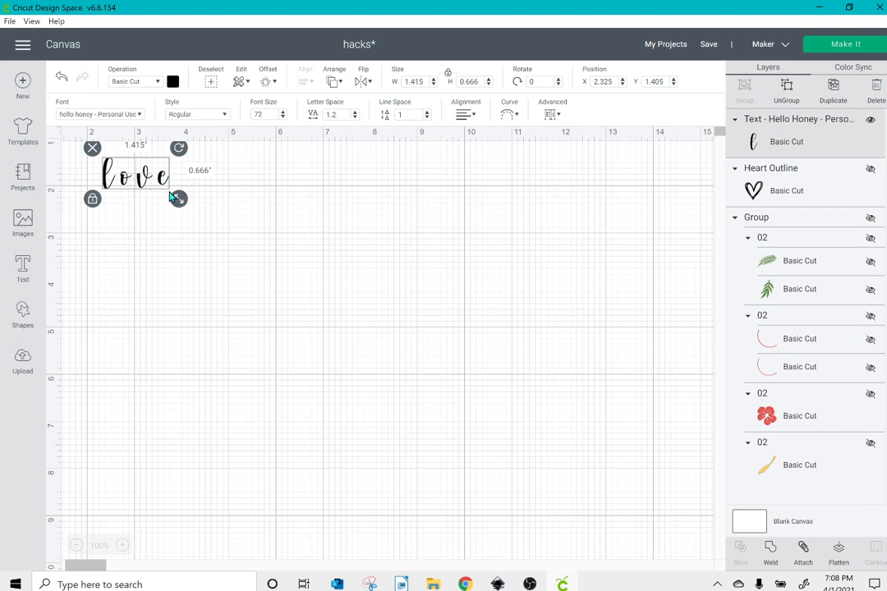
{"action": "left_click_drag", "start_coordinate": [178, 198], "coordinate": [165, 193]}
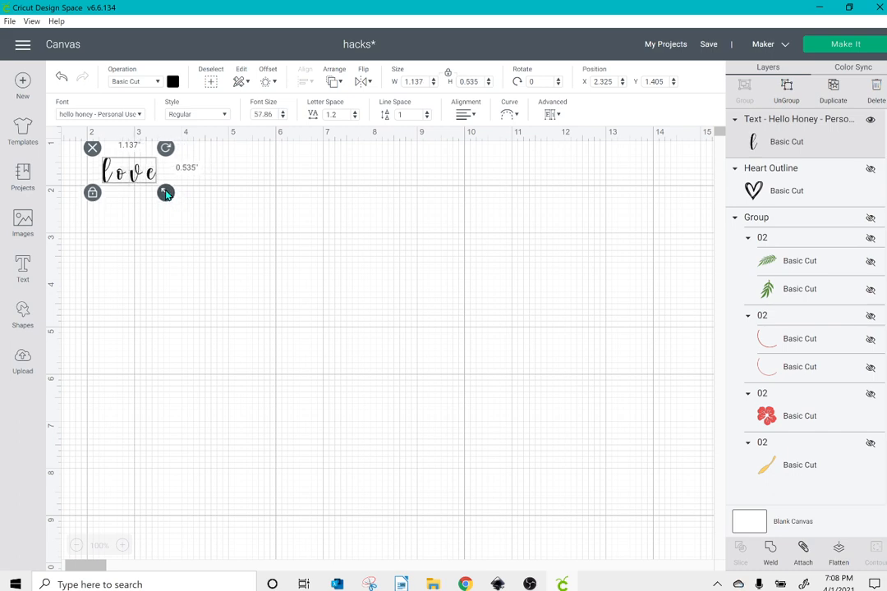
- Tighten the letter spacing of the small love text to -0.5
{"action": "left_click", "coordinate": [354, 118]}
{"action": "left_click", "coordinate": [354, 118]}
{"action": "left_click", "coordinate": [355, 117]}
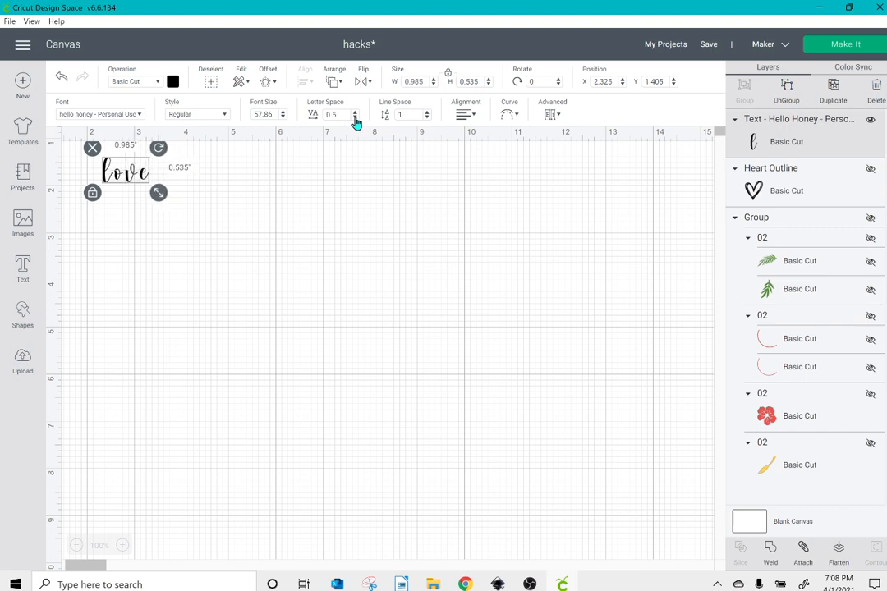
{"action": "left_click", "coordinate": [355, 118]}
{"action": "left_click", "coordinate": [355, 118]}
{"action": "left_click", "coordinate": [355, 117]}
{"action": "left_click", "coordinate": [355, 117]}
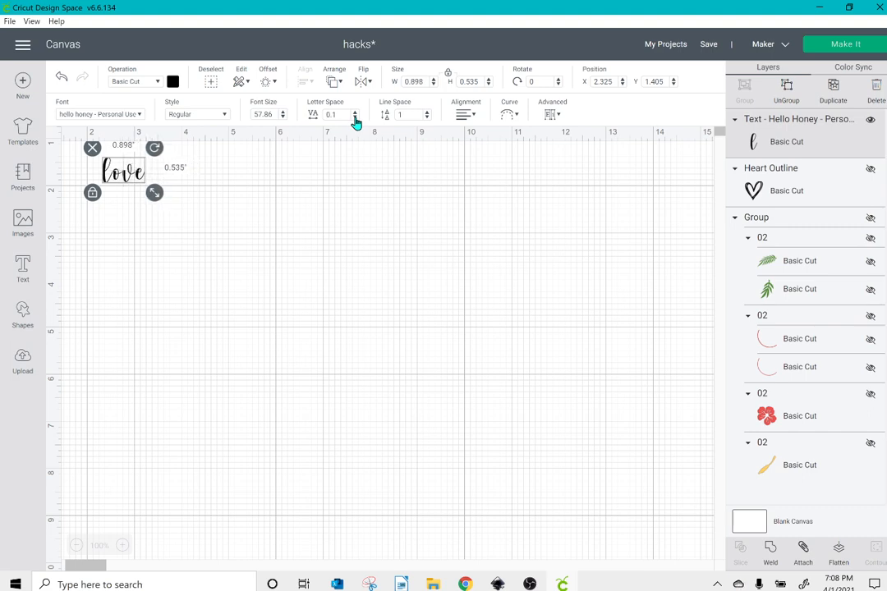
{"action": "left_click", "coordinate": [355, 118]}
{"action": "left_click", "coordinate": [354, 117]}
{"action": "left_click", "coordinate": [355, 117]}
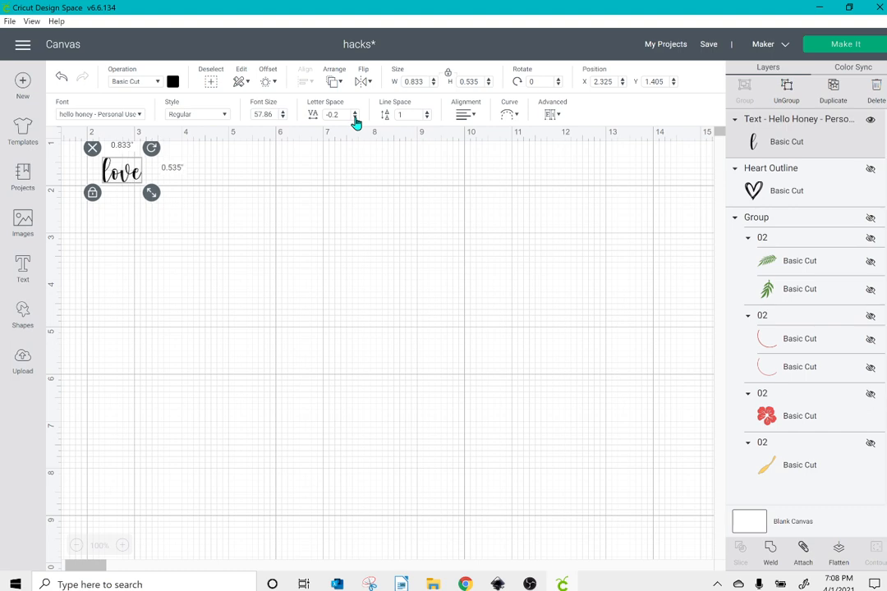
{"action": "left_click", "coordinate": [355, 117]}
{"action": "left_click", "coordinate": [355, 117]}
{"action": "left_click", "coordinate": [355, 117]}
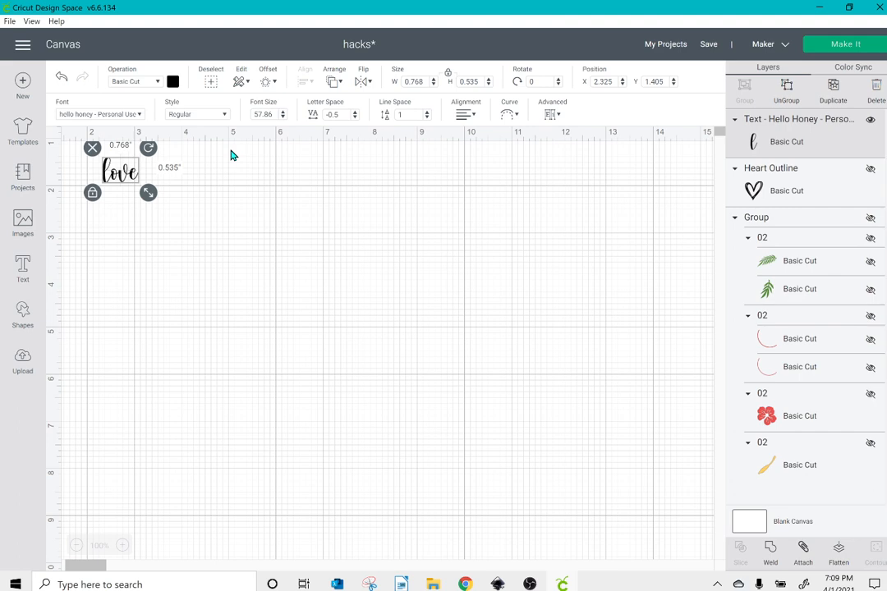
- Switch to the font character viewer and copy the hello honey e with the heart tail (U+E005)
{"action": "scroll", "coordinate": [232, 154], "scroll_direction": "down", "scroll_amount": 1}
{"action": "left_click", "coordinate": [336, 584]}
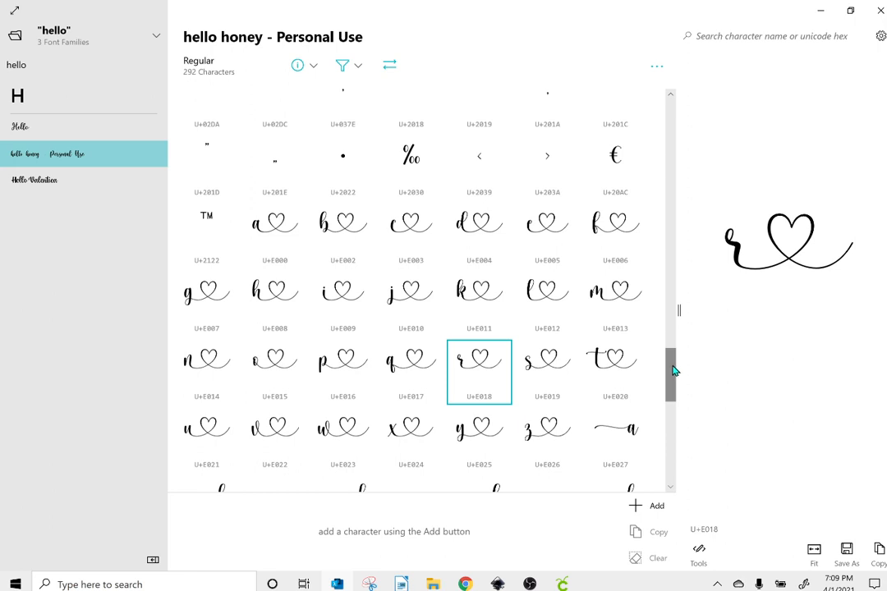
{"action": "left_click", "coordinate": [562, 223]}
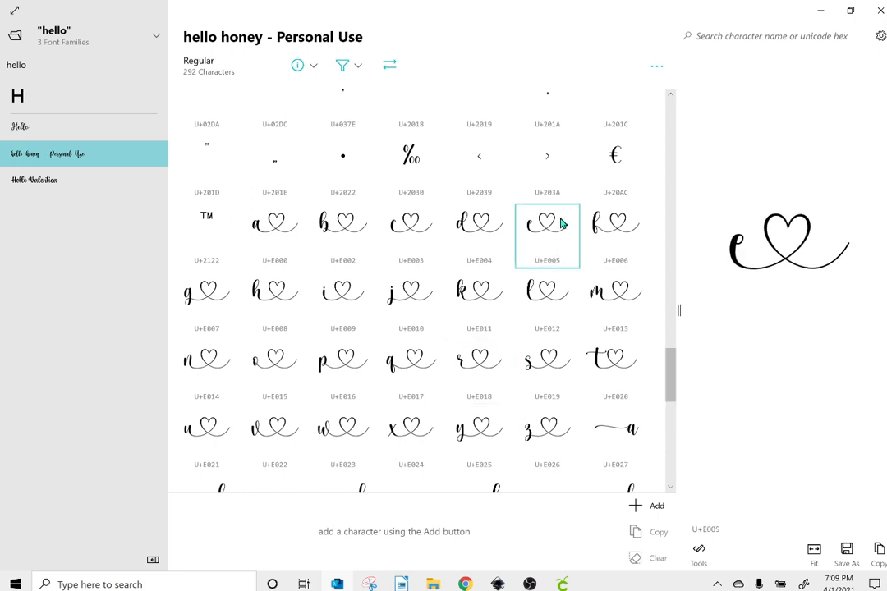
{"action": "left_click", "coordinate": [879, 567]}
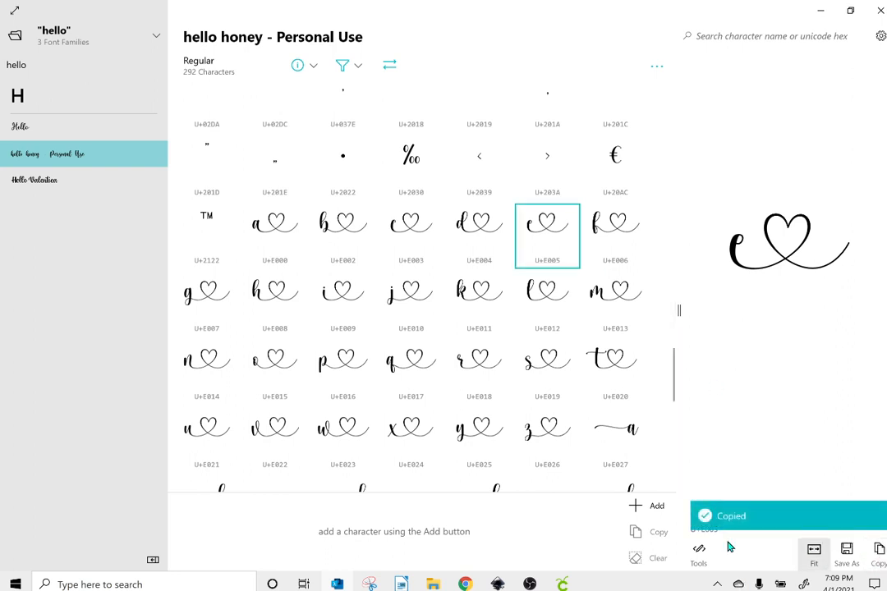
- Switch back to Cricut Design Space and replace the final e of the text love with the copied heart-tailed character
{"action": "left_click", "coordinate": [563, 584]}
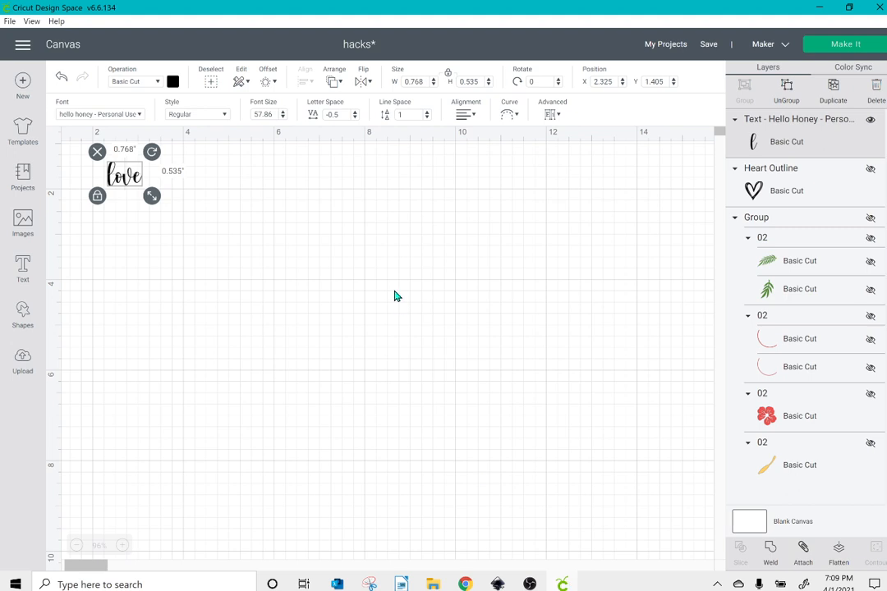
{"action": "double_click", "coordinate": [130, 176]}
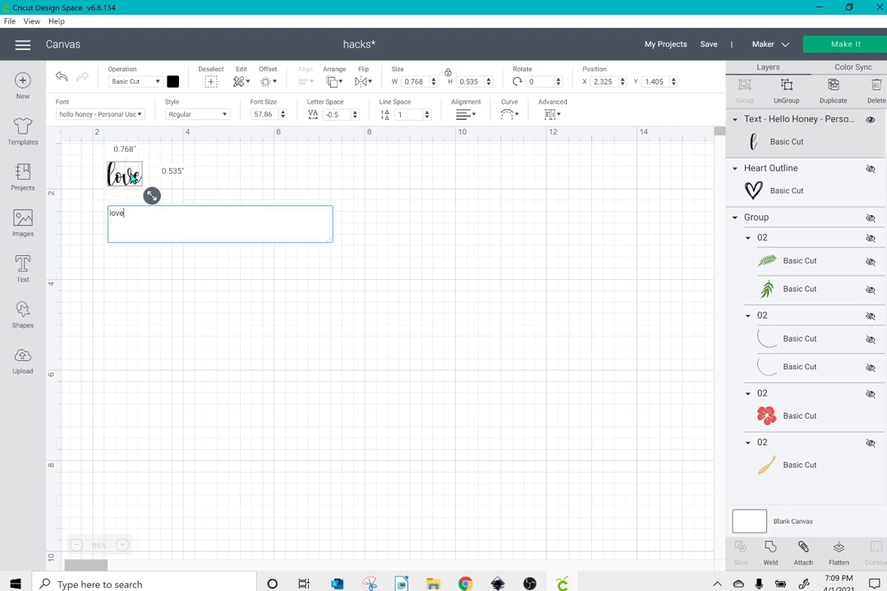
{"action": "key", "text": "BackSpace"}
{"action": "key", "text": "ctrl+v"}
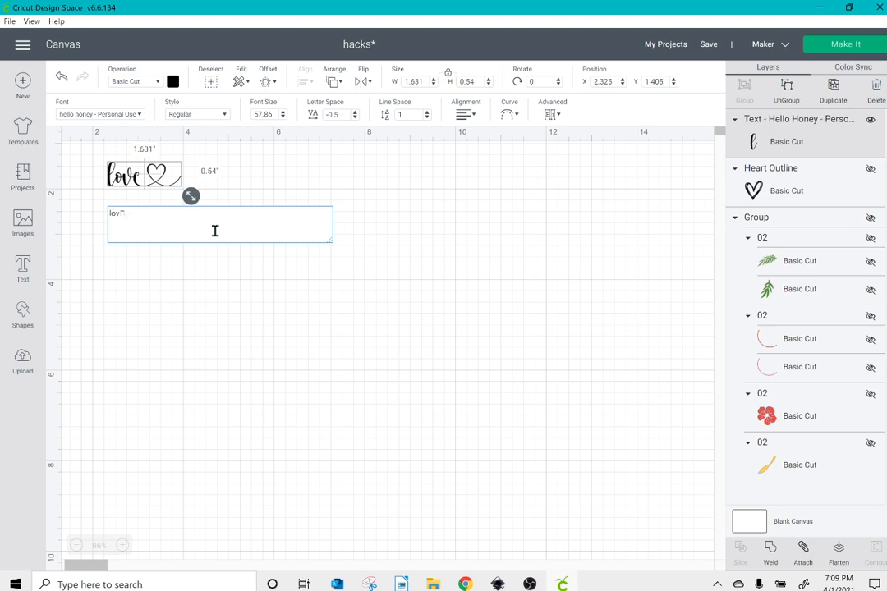
{"action": "left_click", "coordinate": [205, 275]}
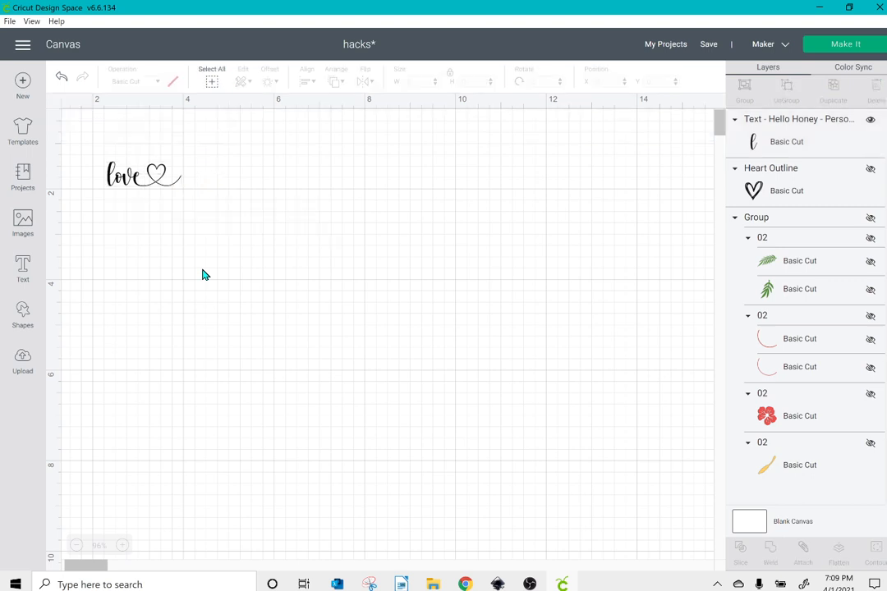
- Try welding the heart-tailed love text with its letter spacing tightened to -0.7, and undo the weld
{"action": "left_click", "coordinate": [153, 176]}
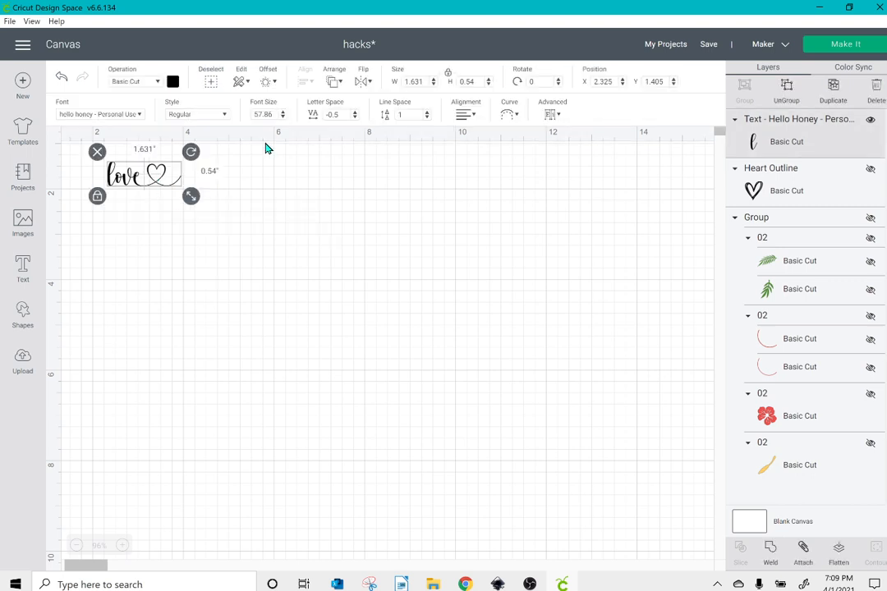
{"action": "left_click", "coordinate": [354, 117]}
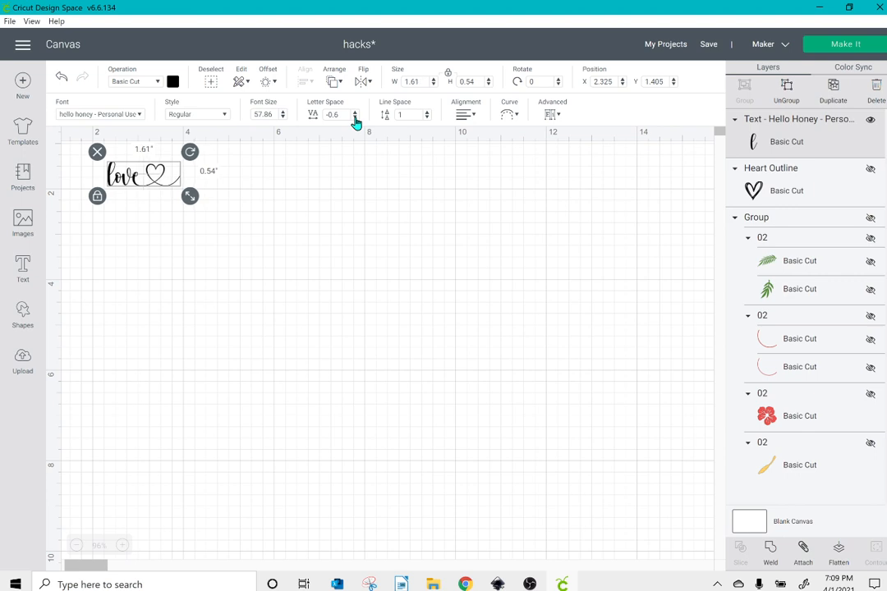
{"action": "left_click", "coordinate": [355, 117]}
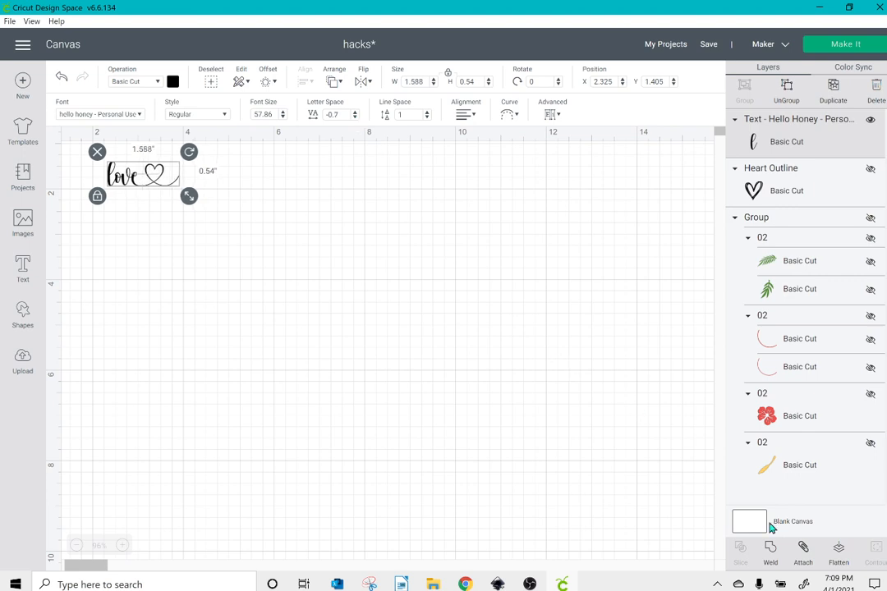
{"action": "left_click", "coordinate": [770, 550]}
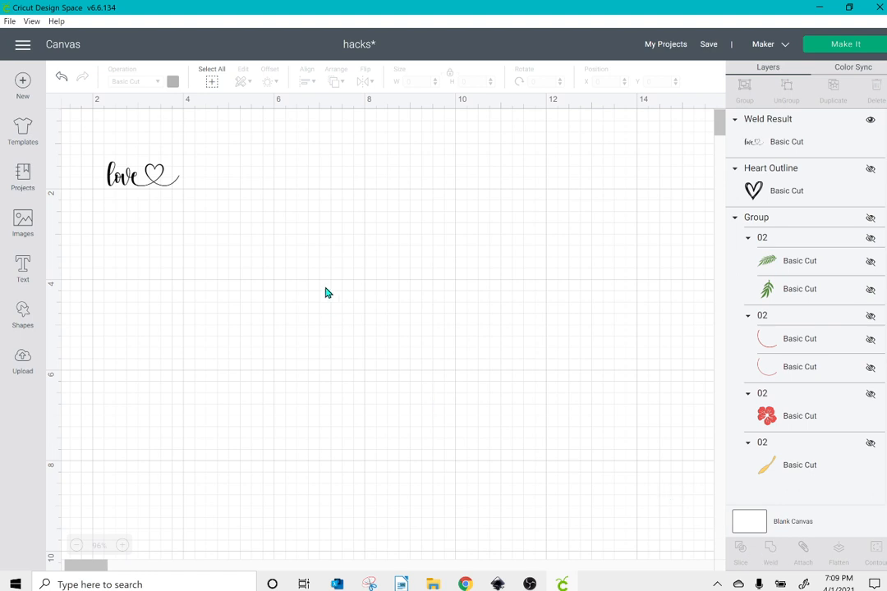
{"action": "left_click", "coordinate": [117, 182]}
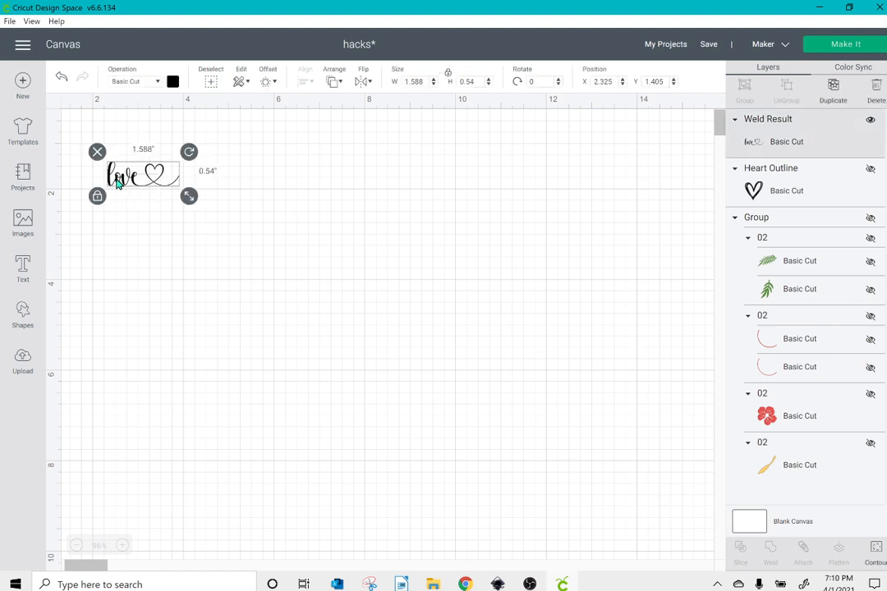
{"action": "left_click", "coordinate": [61, 78]}
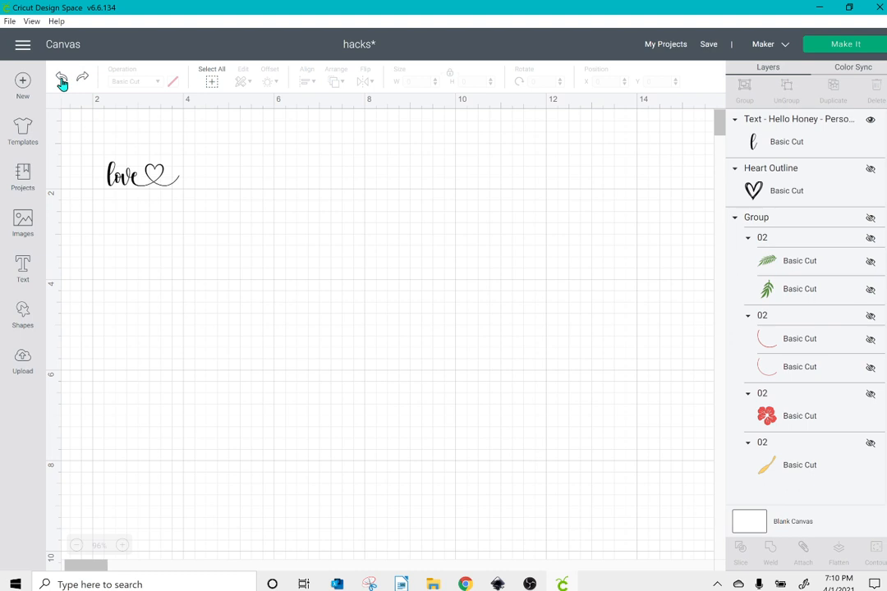
- Tighten the love text's letter spacing to -1 and shrink the text to about 1.48 by 0.53 inches
{"action": "left_click", "coordinate": [121, 172]}
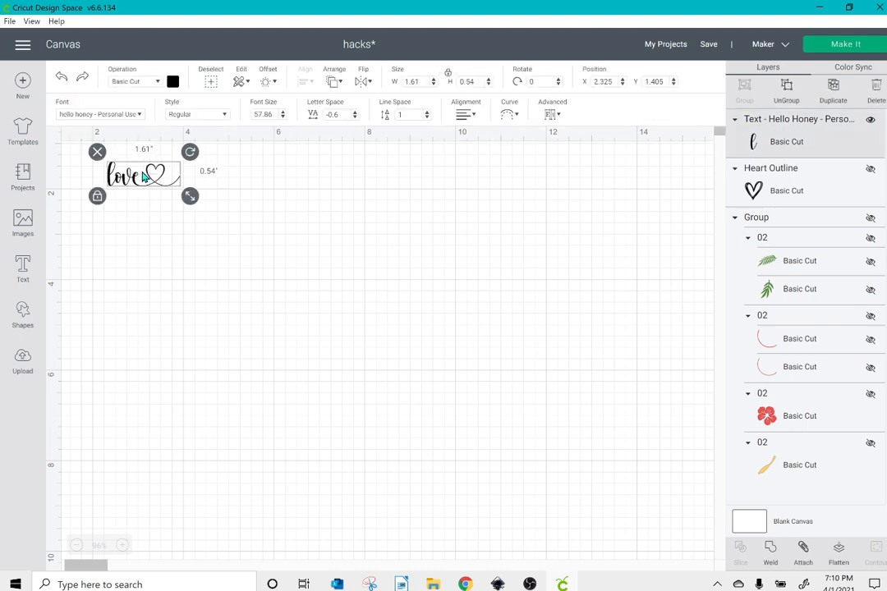
{"action": "left_click", "coordinate": [356, 117]}
{"action": "left_click", "coordinate": [356, 117]}
{"action": "left_click", "coordinate": [355, 117]}
{"action": "left_click", "coordinate": [356, 117]}
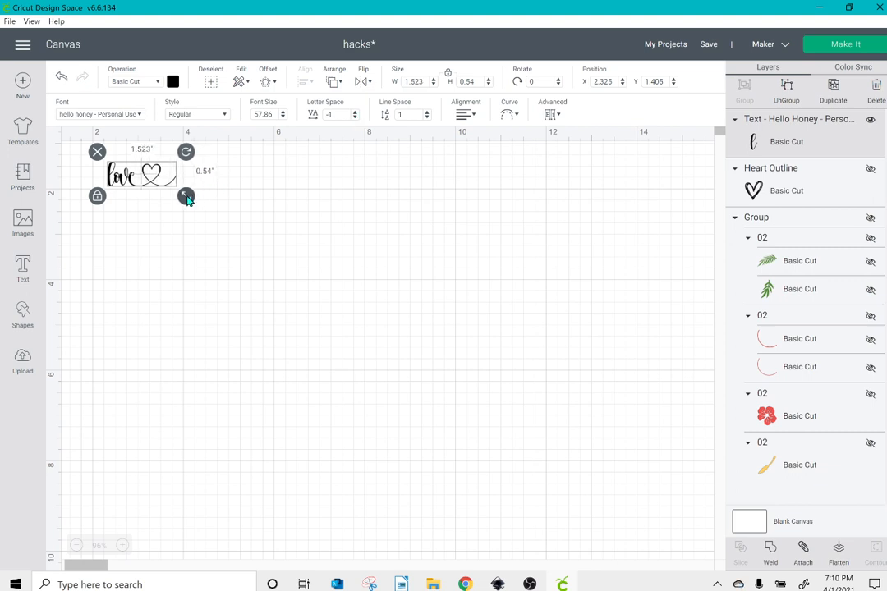
{"action": "left_click_drag", "start_coordinate": [188, 200], "coordinate": [186, 199]}
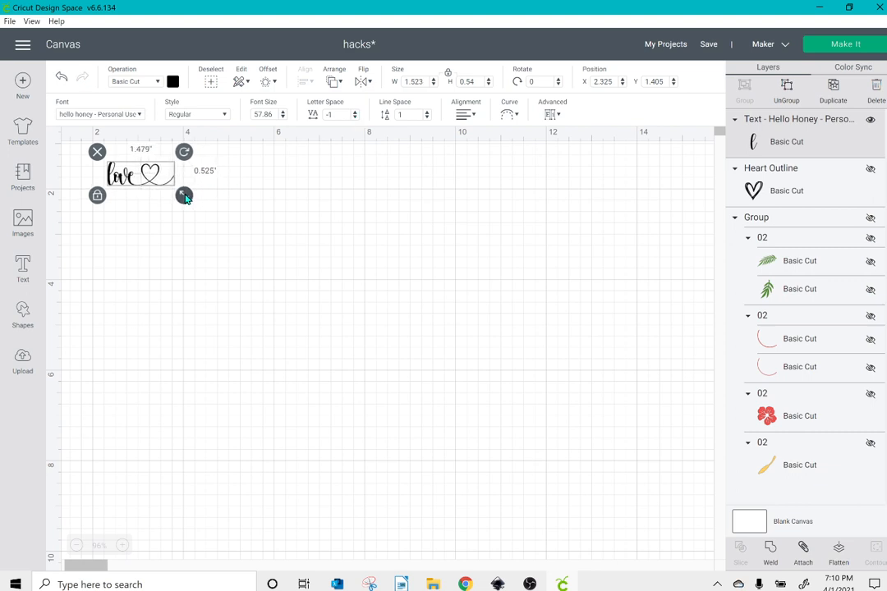
- Try welding the shrunken love text into one shape, and undo the weld
{"action": "left_click", "coordinate": [770, 560]}
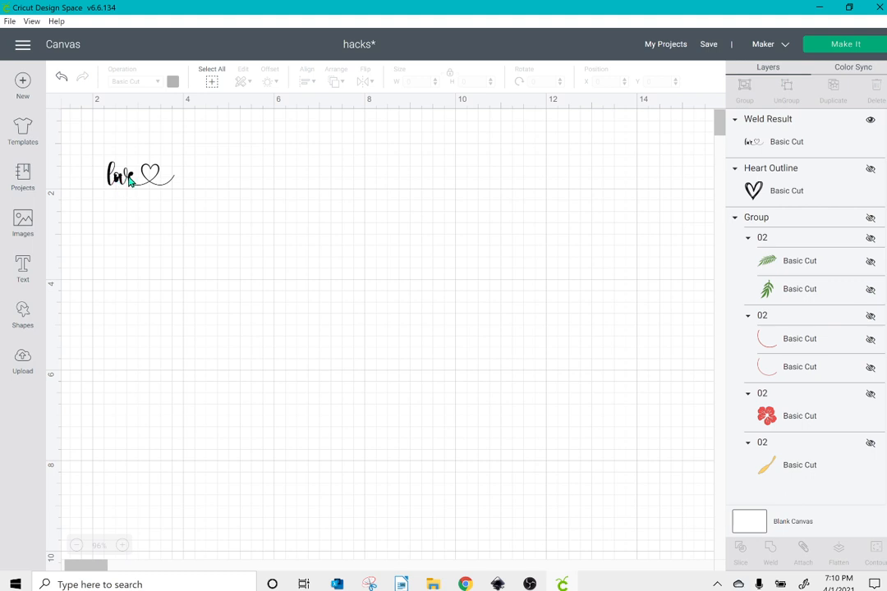
{"action": "left_click", "coordinate": [61, 77]}
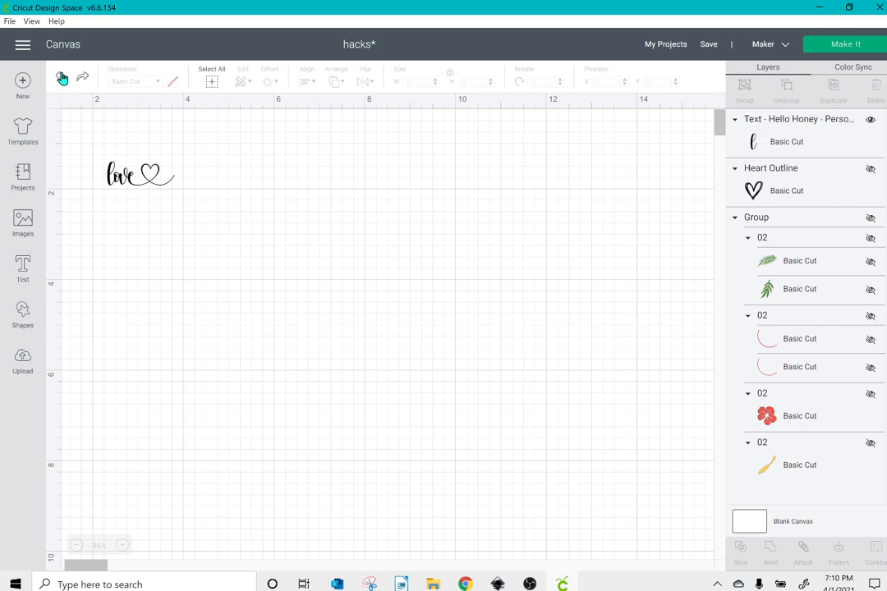
- Ungroup the love text into separate letter layers
{"action": "left_click", "coordinate": [133, 188]}
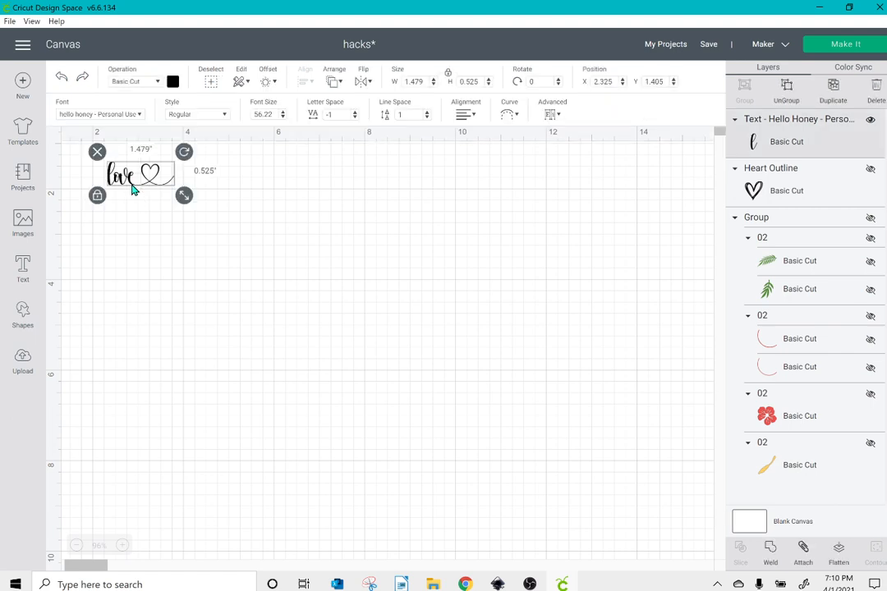
{"action": "left_click", "coordinate": [785, 93]}
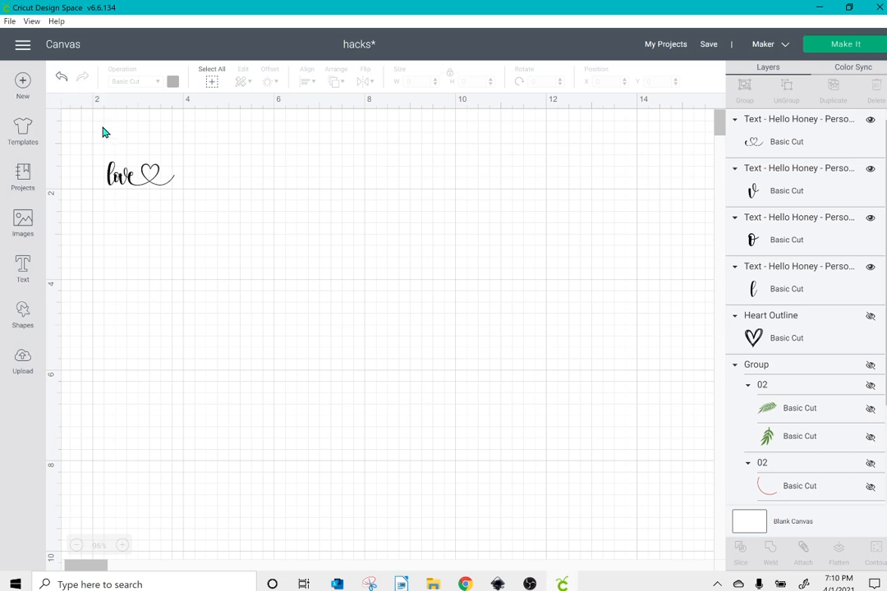
{"action": "left_click", "coordinate": [97, 144]}
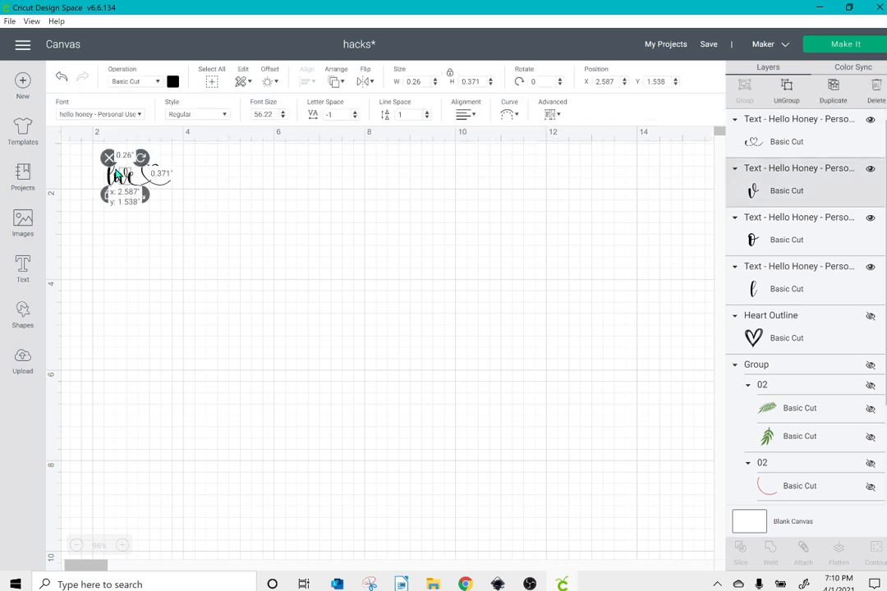
{"action": "left_click", "coordinate": [85, 179]}
- Duplicate all four letters together and enlarge the copy below the original to about 11.07 by 3.93 inches
{"action": "left_click_drag", "start_coordinate": [74, 141], "coordinate": [207, 174]}
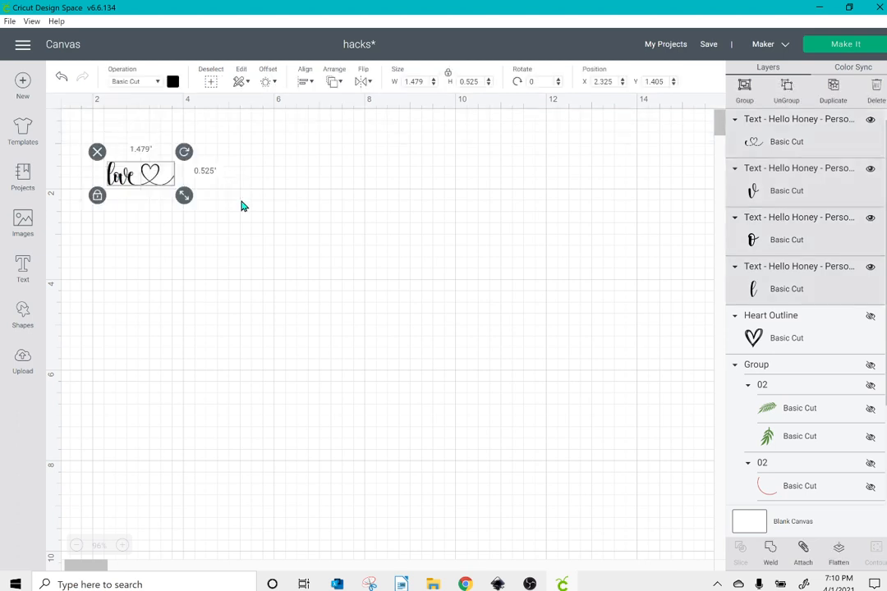
{"action": "left_click", "coordinate": [832, 87]}
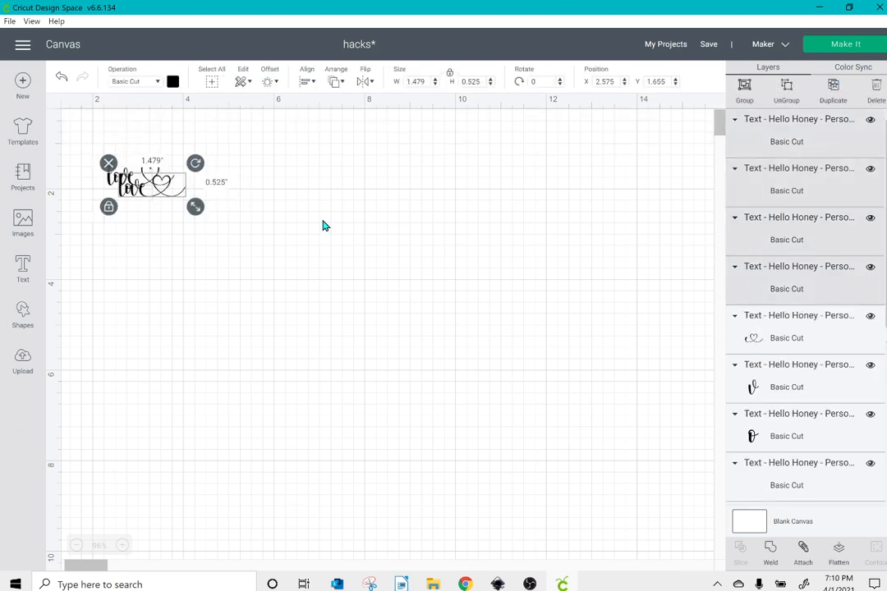
{"action": "left_click_drag", "start_coordinate": [156, 200], "coordinate": [519, 445]}
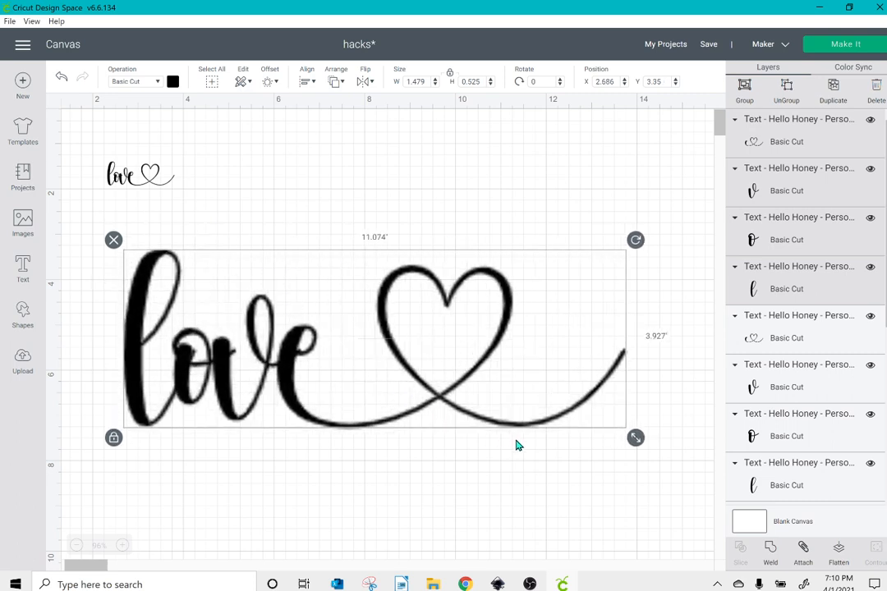
- Try welding the enlarged copy and shrinking the result to about 5.13 by 1.82 inches, and delete it
{"action": "left_click", "coordinate": [770, 547]}
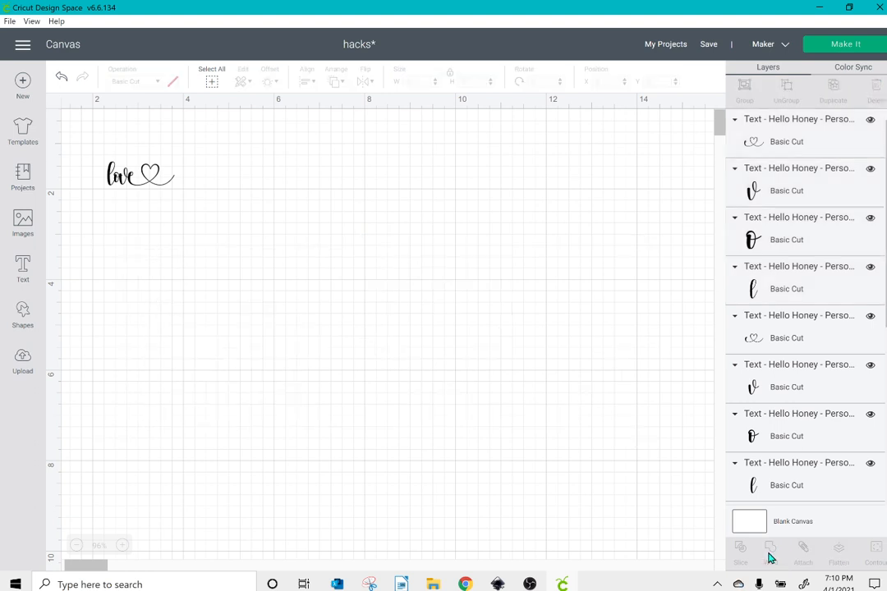
{"action": "left_click", "coordinate": [535, 420]}
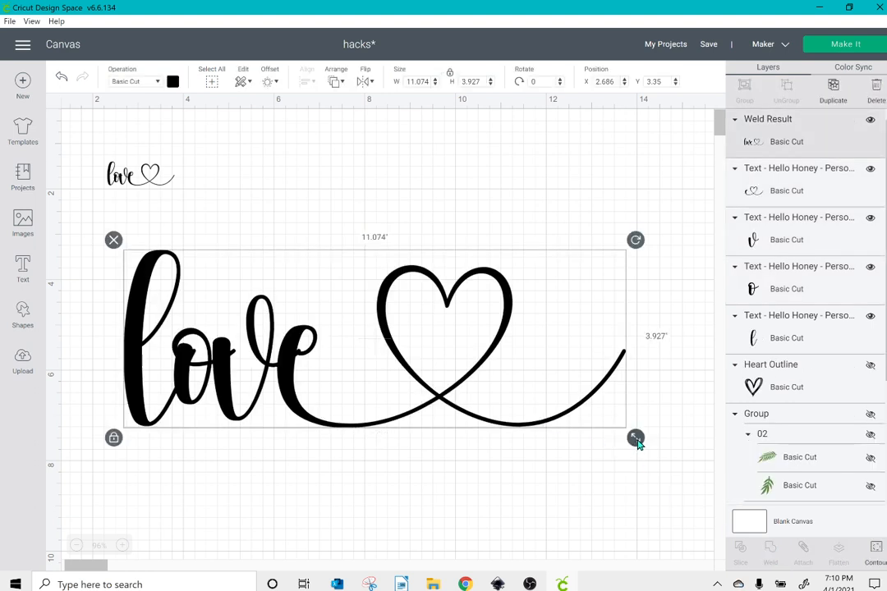
{"action": "left_click_drag", "start_coordinate": [637, 438], "coordinate": [247, 351]}
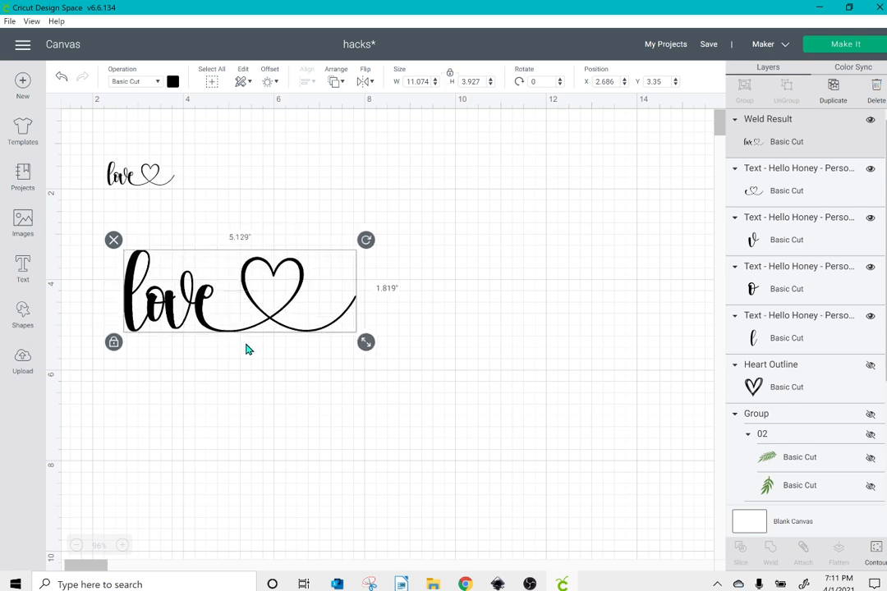
{"action": "left_click", "coordinate": [116, 242]}
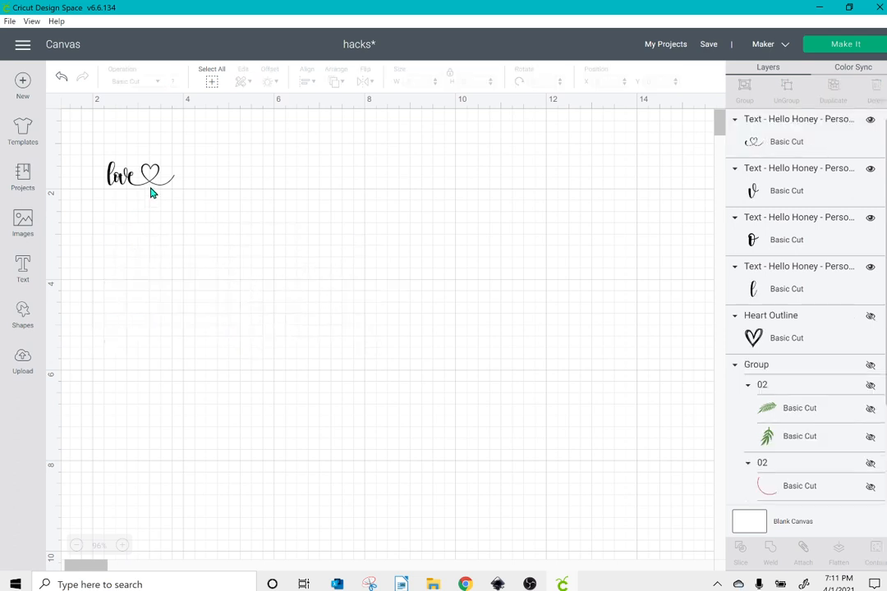
- Send the heart-tailed e of the small word love to the back of the layer order
{"action": "left_click", "coordinate": [128, 166]}
{"action": "left_click", "coordinate": [74, 190]}
{"action": "left_click", "coordinate": [136, 187]}
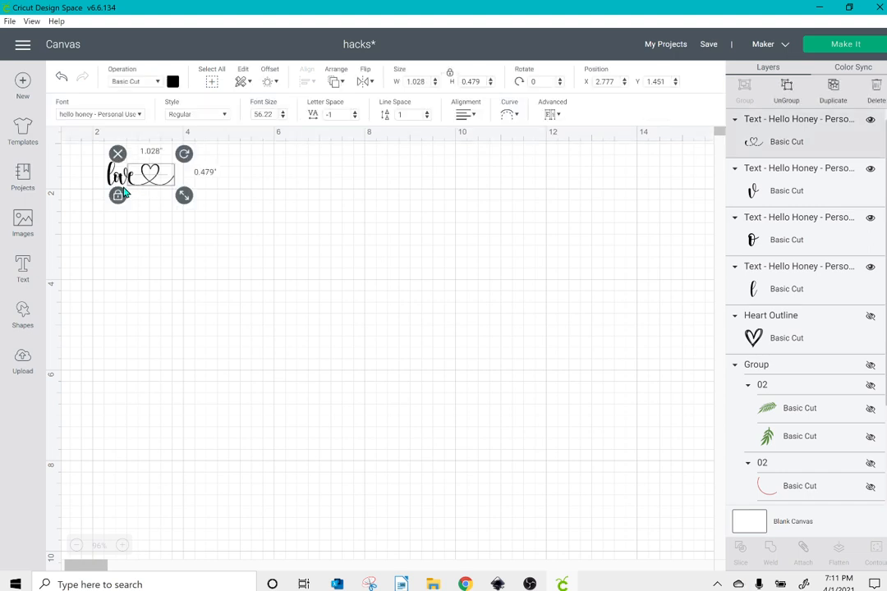
{"action": "right_click", "coordinate": [125, 189]}
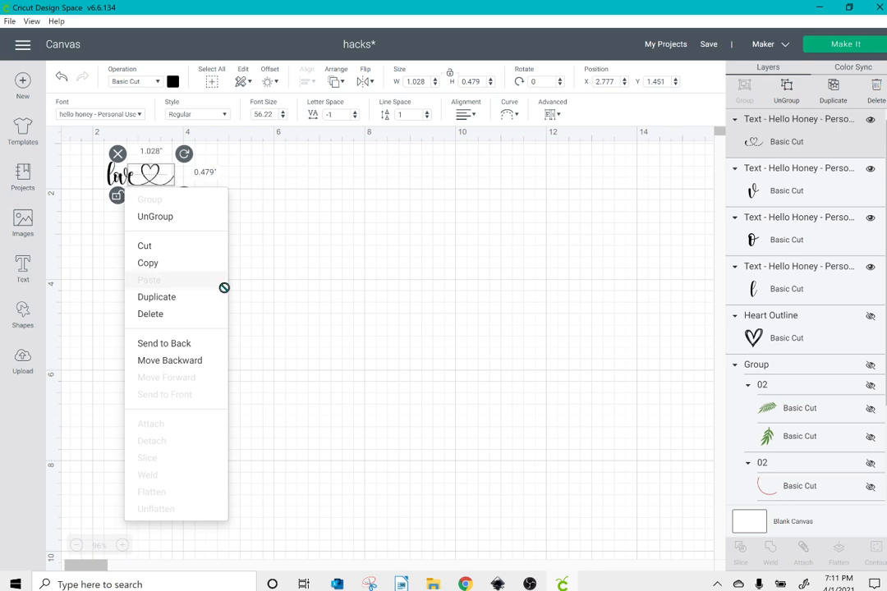
{"action": "left_click", "coordinate": [187, 345]}
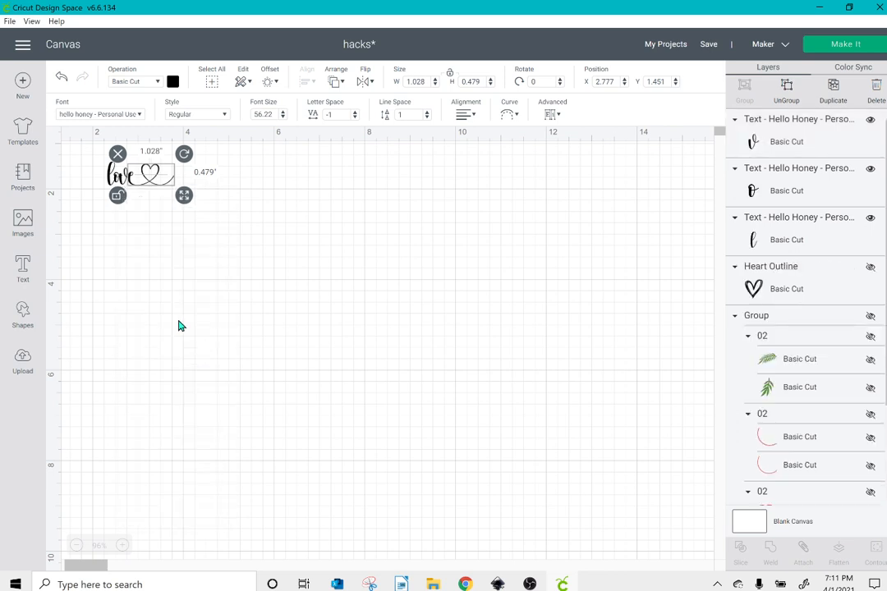
- Send the letter o of the small word love to the back of the layer order
{"action": "left_click", "coordinate": [117, 182]}
{"action": "left_click", "coordinate": [117, 185]}
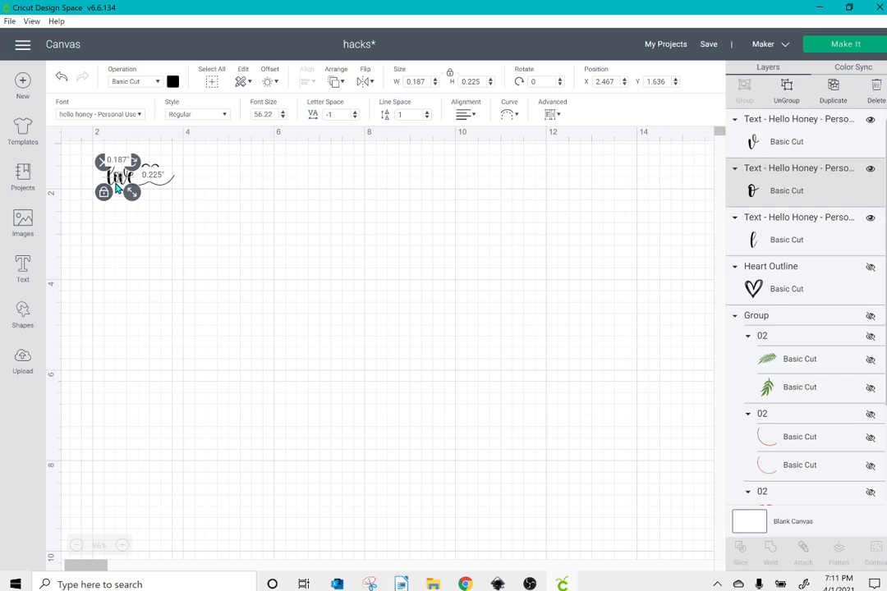
{"action": "right_click", "coordinate": [115, 187]}
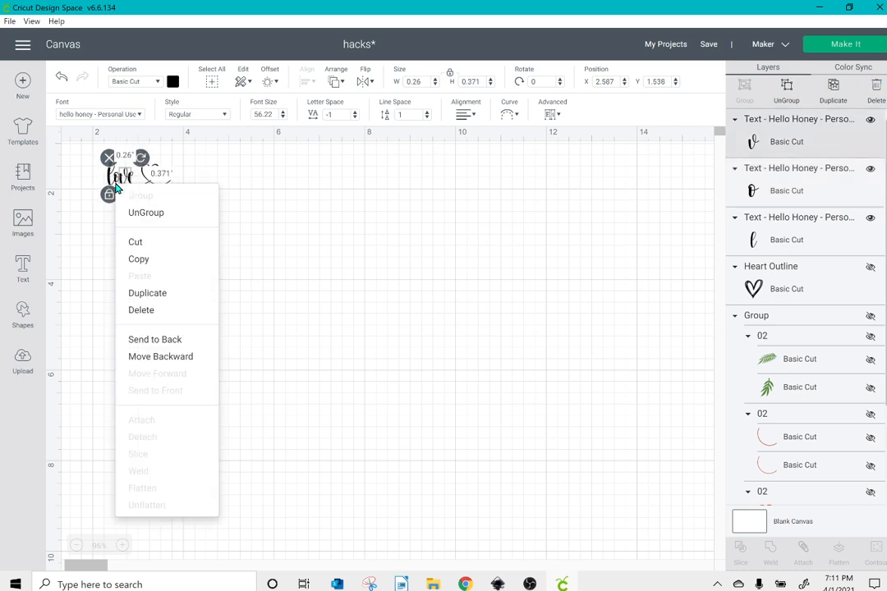
{"action": "left_click", "coordinate": [780, 178]}
{"action": "right_click", "coordinate": [779, 176]}
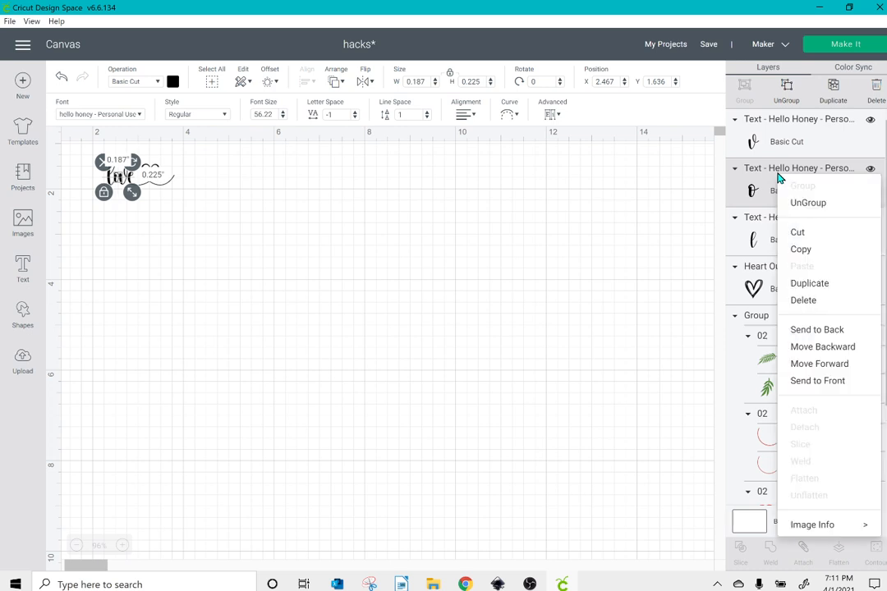
{"action": "left_click", "coordinate": [819, 331]}
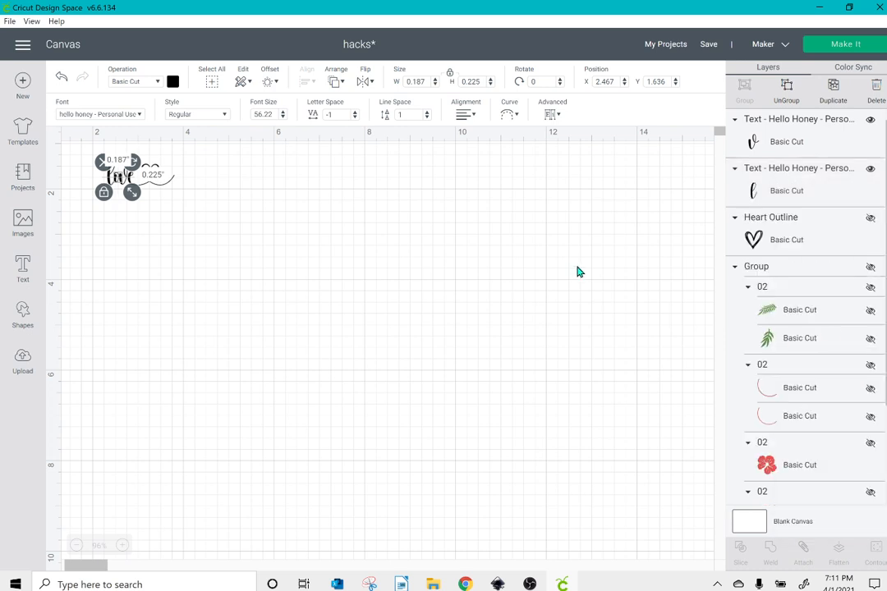
- Weld all the reordered letters of the small word love into one shape, and delete the welded result
{"action": "left_click", "coordinate": [143, 202]}
{"action": "left_click_drag", "start_coordinate": [79, 144], "coordinate": [208, 223]}
{"action": "left_click", "coordinate": [208, 223]}
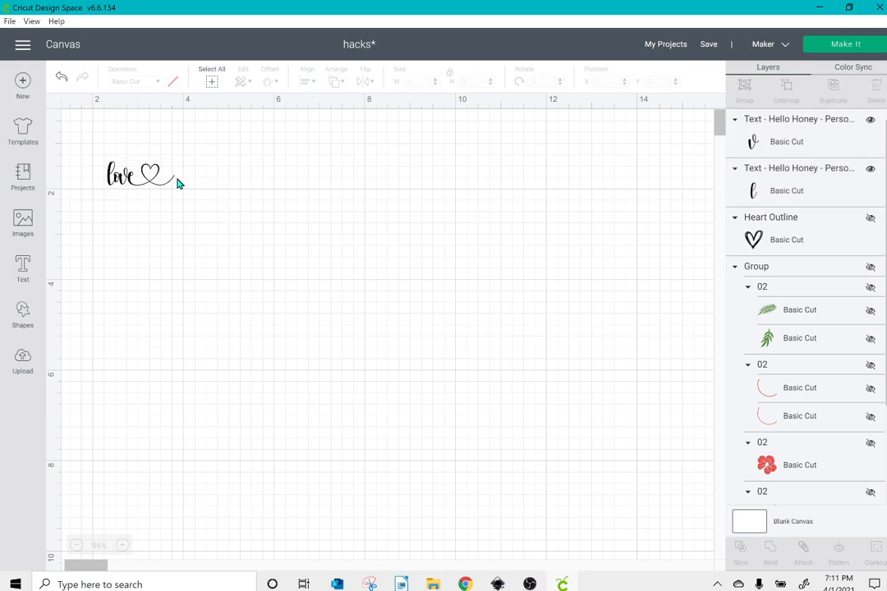
{"action": "left_click_drag", "start_coordinate": [52, 115], "coordinate": [203, 224]}
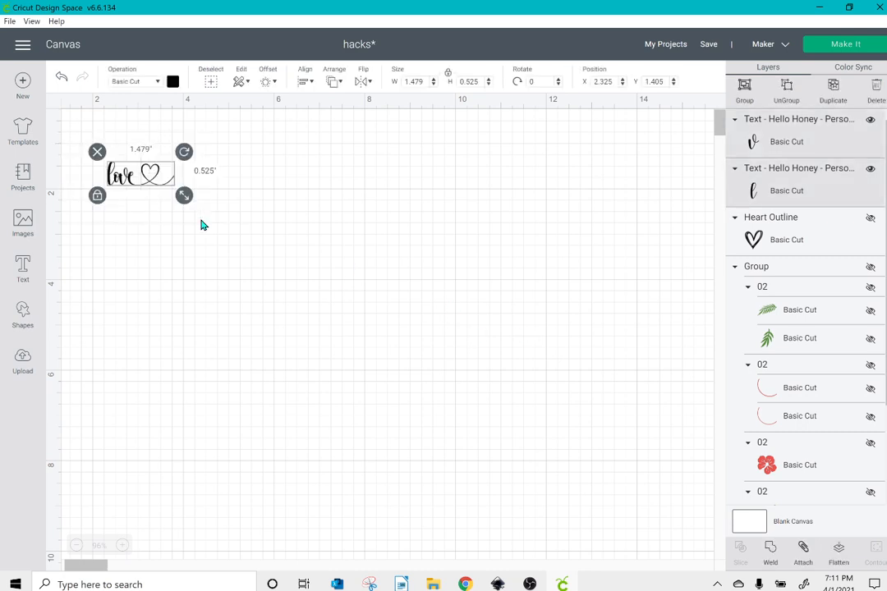
{"action": "left_click", "coordinate": [775, 553]}
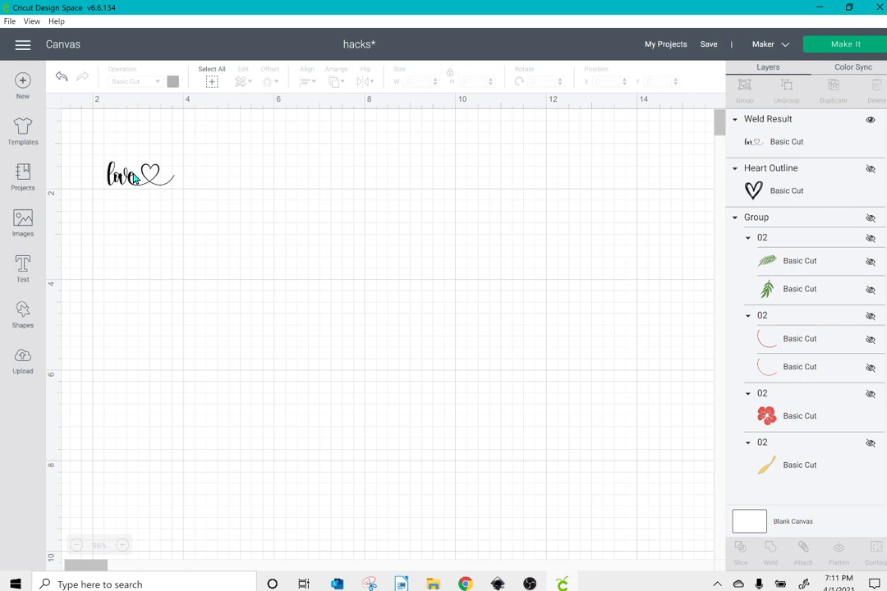
{"action": "left_click", "coordinate": [134, 179]}
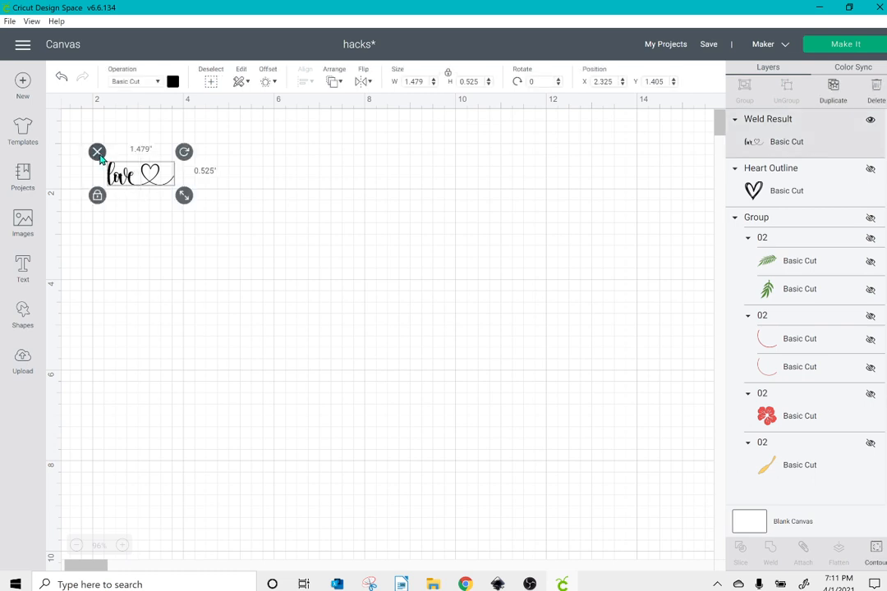
{"action": "left_click", "coordinate": [97, 153]}
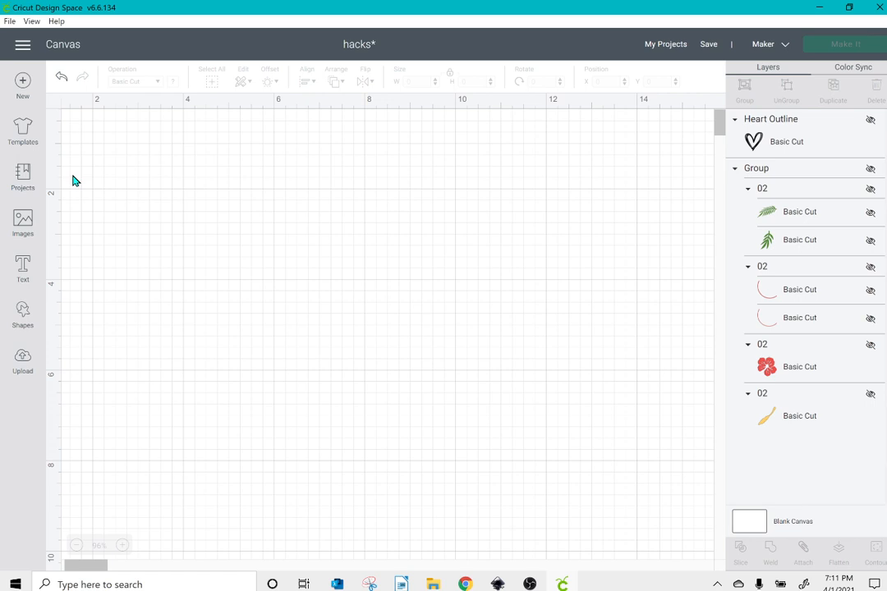
- Upload the skull image from the Downloads folder, choose the Complex image type and continue to the background editing stage
{"action": "left_click", "coordinate": [23, 371]}
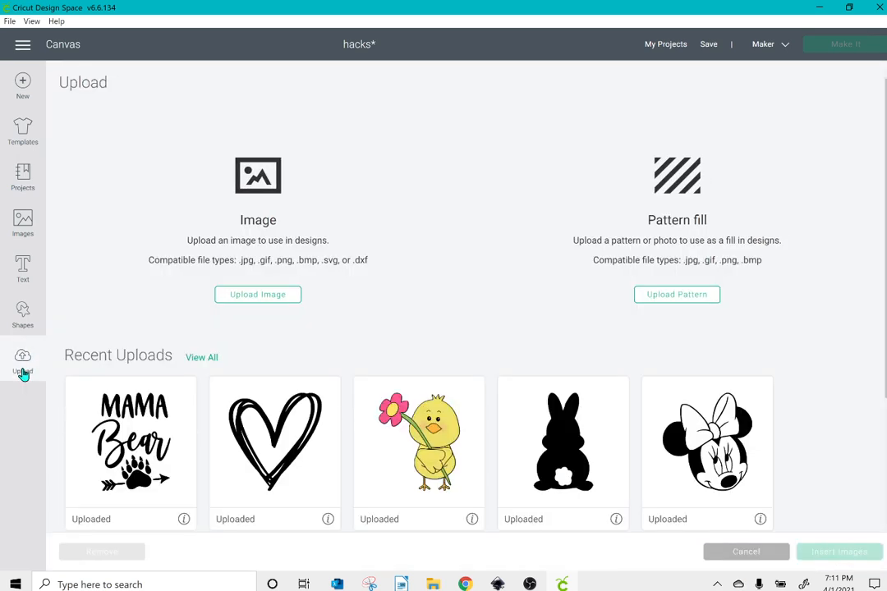
{"action": "left_click", "coordinate": [257, 299]}
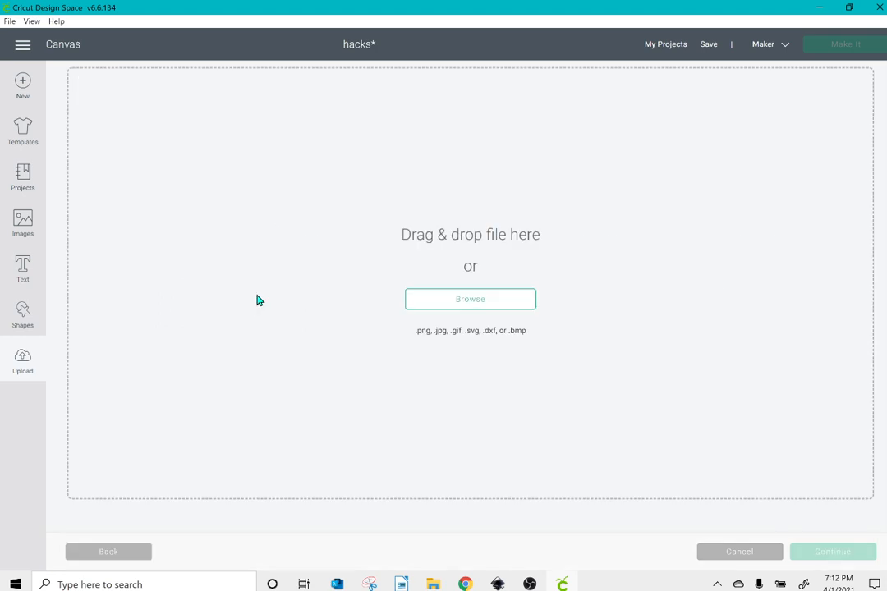
{"action": "left_click", "coordinate": [421, 300]}
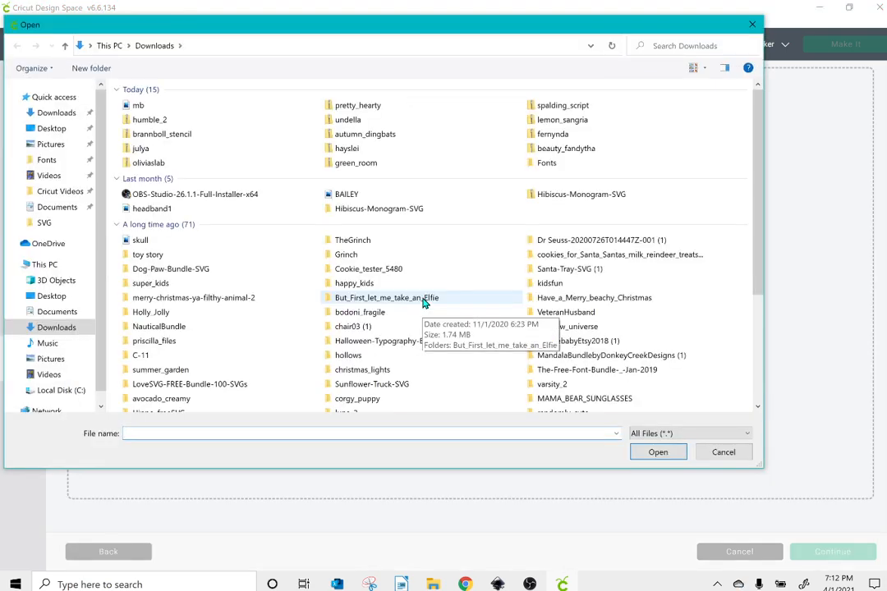
{"action": "left_click", "coordinate": [225, 241]}
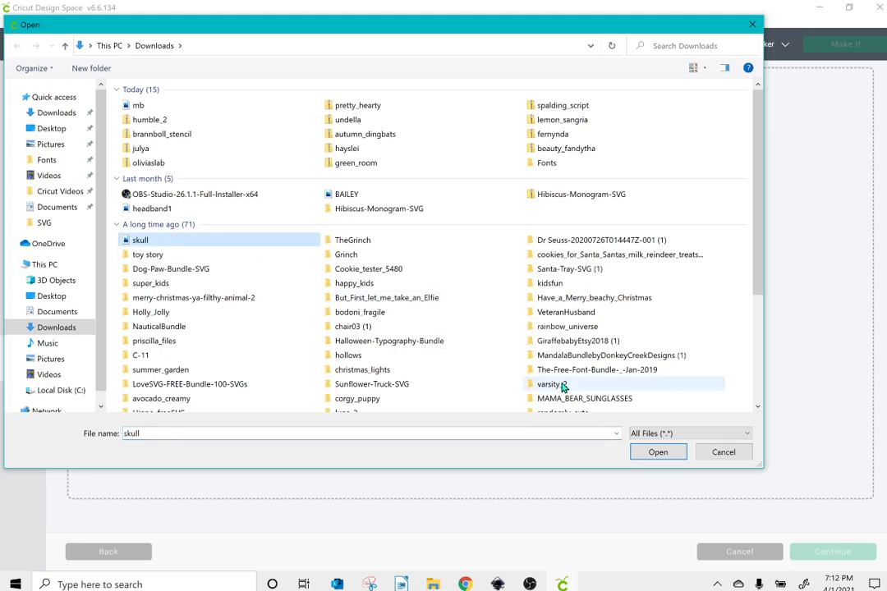
{"action": "left_click", "coordinate": [657, 451]}
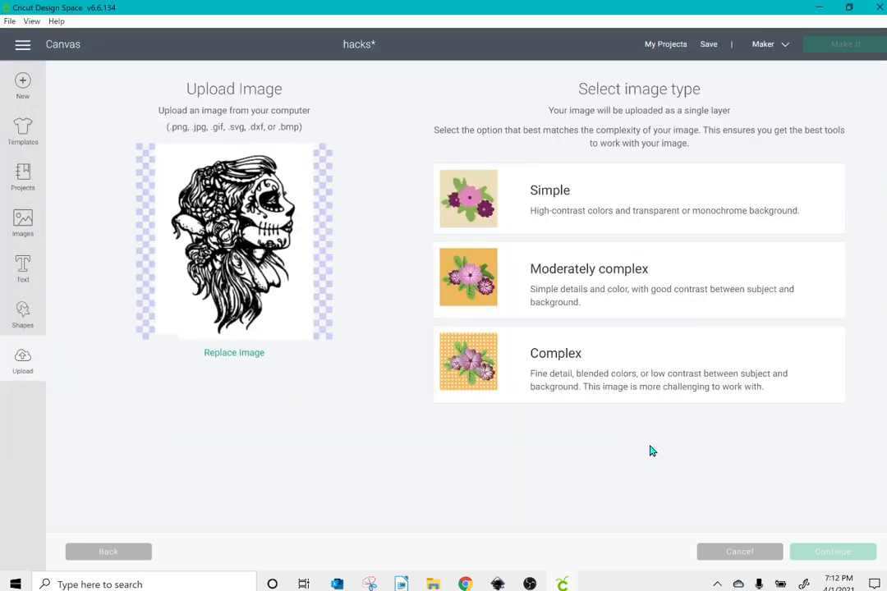
{"action": "left_click", "coordinate": [594, 371]}
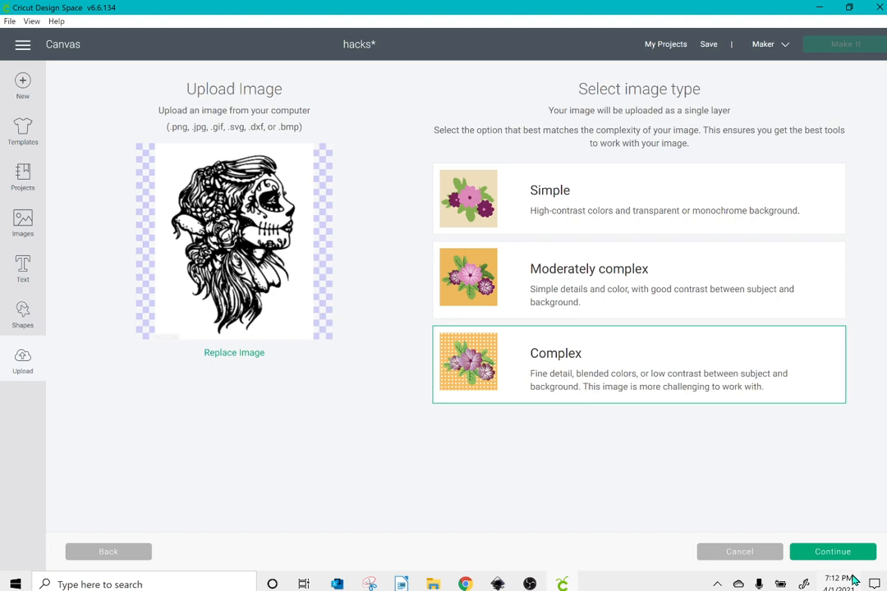
{"action": "left_click", "coordinate": [832, 551]}
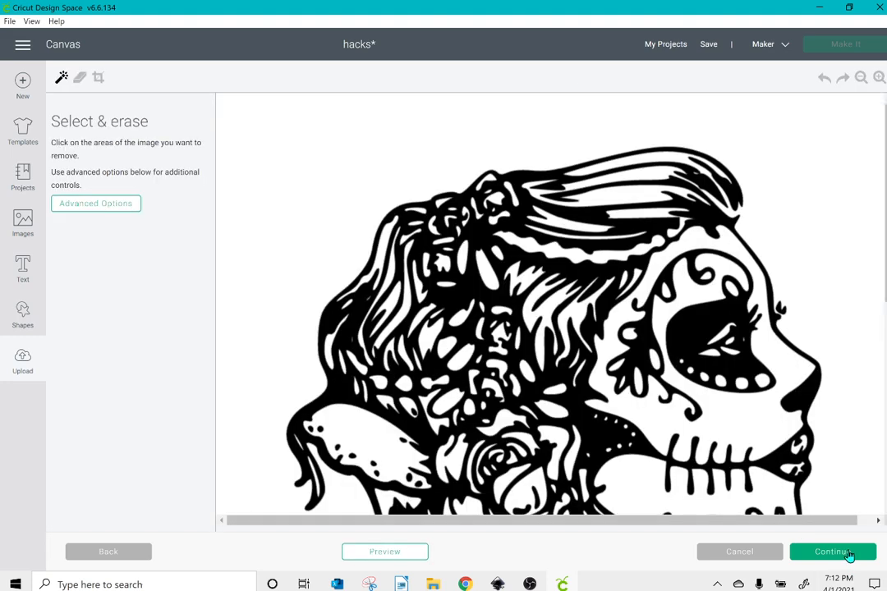
- Erase the connected black linework of the skull portrait and the separate black area around its eye, keeping the white background
{"action": "left_click", "coordinate": [862, 82]}
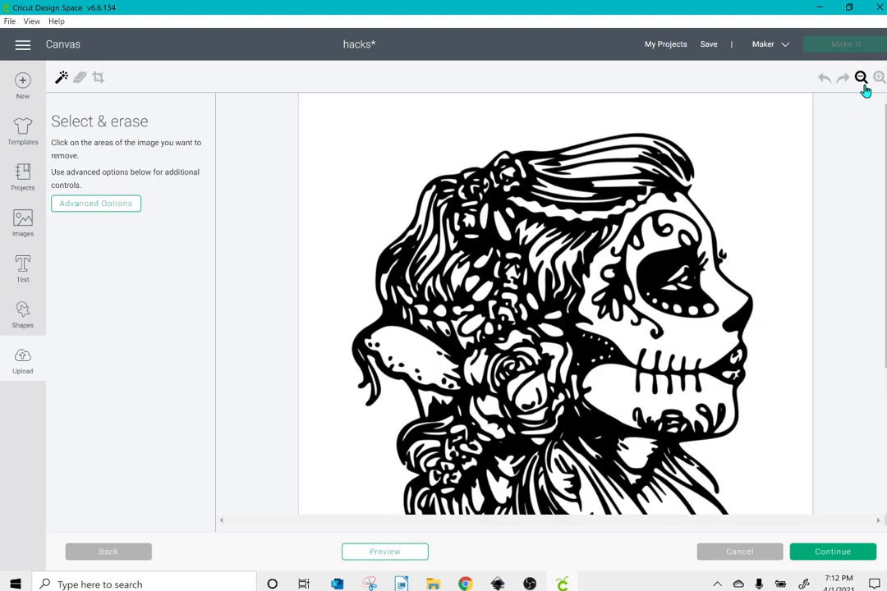
{"action": "left_click", "coordinate": [863, 89]}
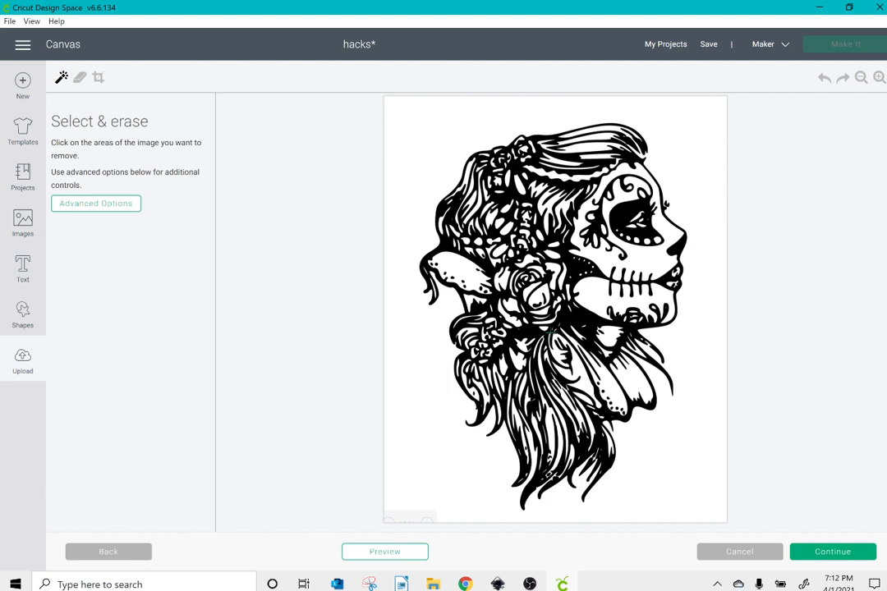
{"action": "left_click", "coordinate": [577, 270]}
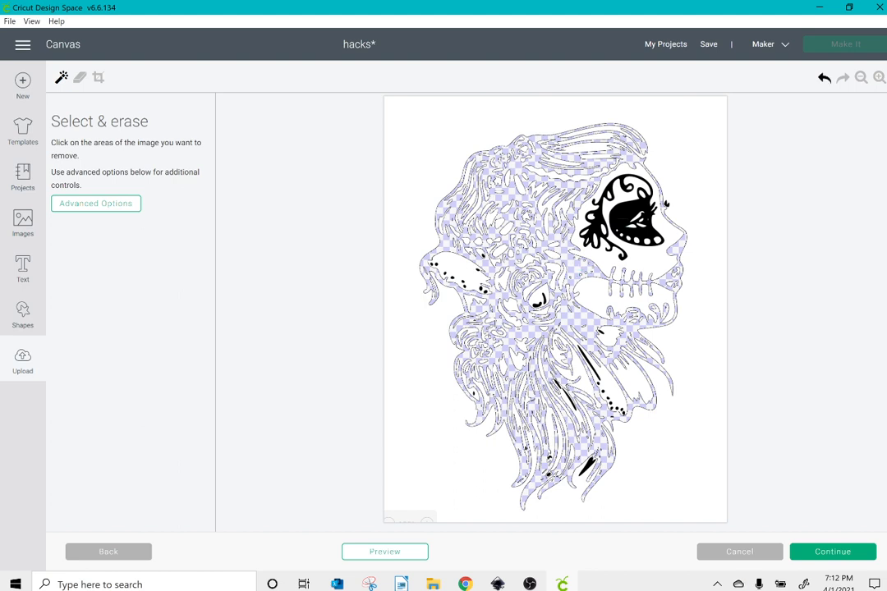
{"action": "left_click", "coordinate": [621, 214]}
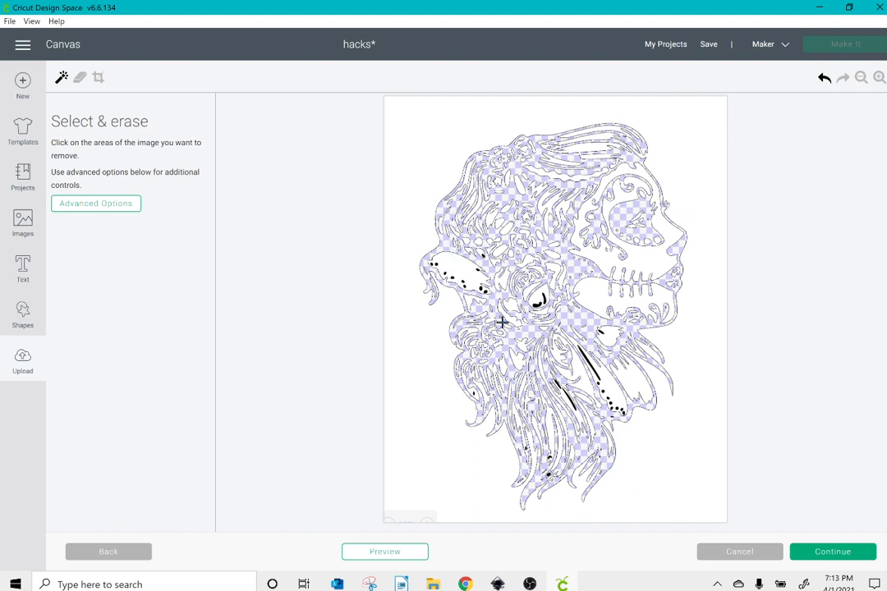
- Save the erased skull as a Cut Image and insert the upload onto the canvas
{"action": "left_click", "coordinate": [833, 551]}
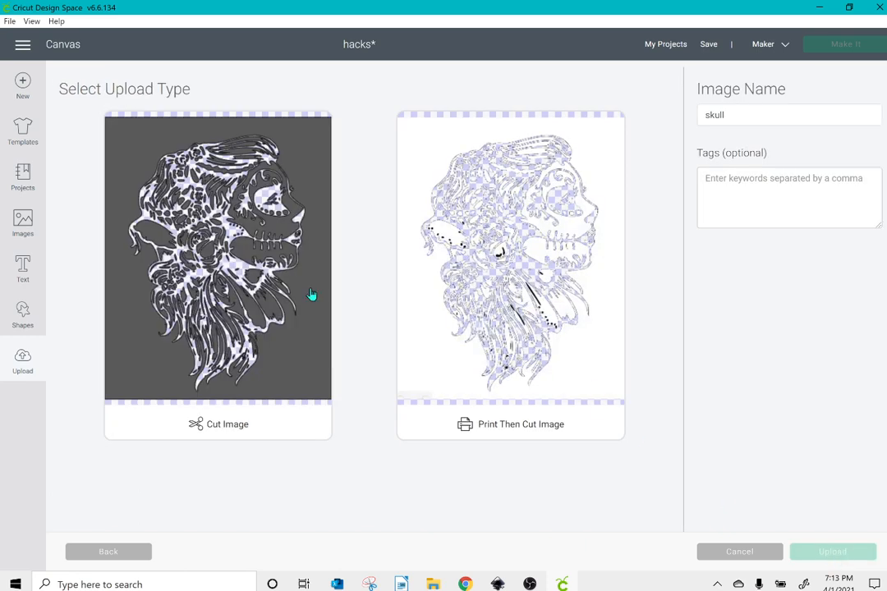
{"action": "left_click", "coordinate": [258, 288]}
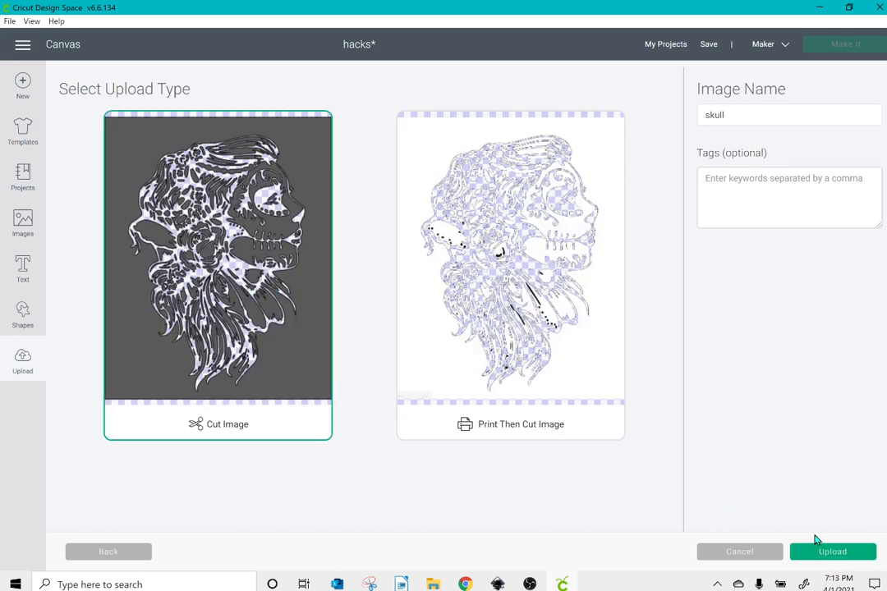
{"action": "left_click", "coordinate": [818, 557]}
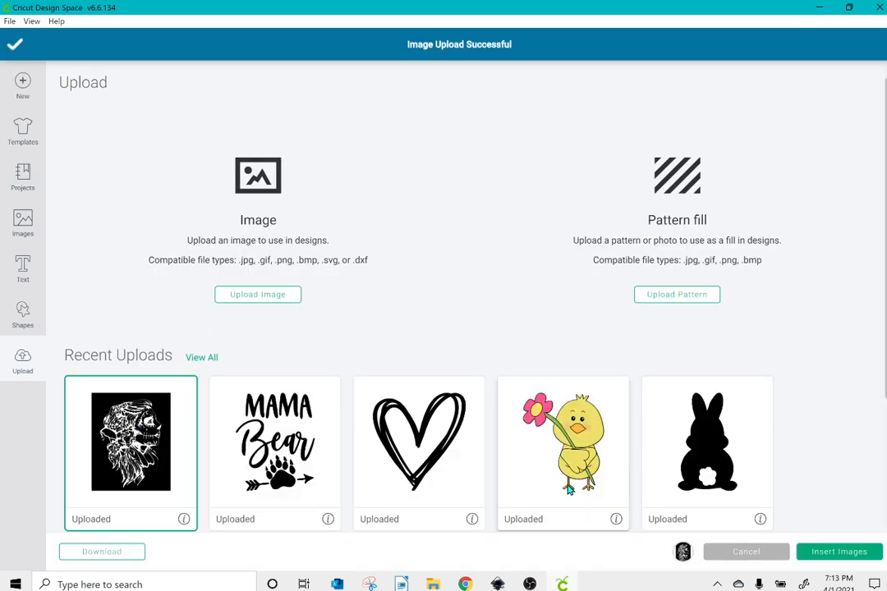
{"action": "left_click", "coordinate": [850, 559]}
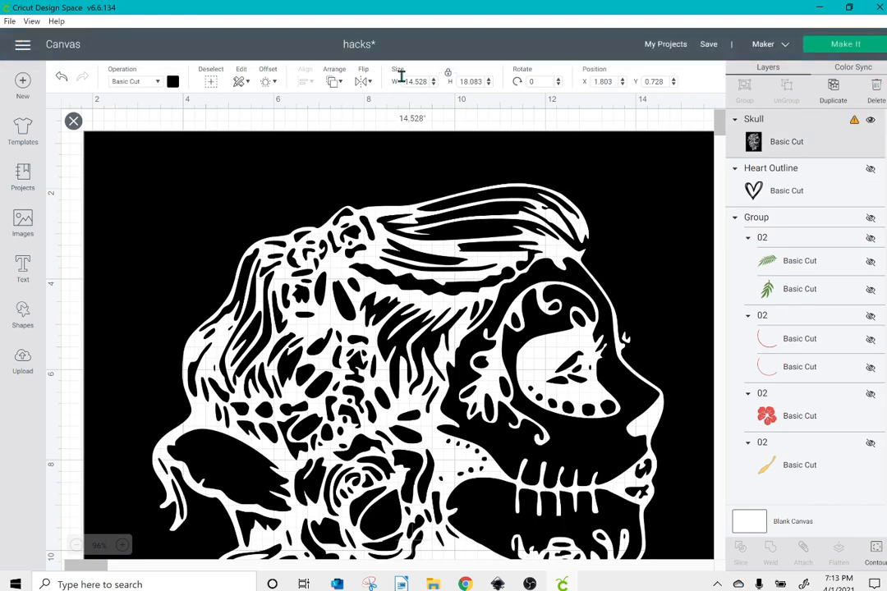
- Set the skull image's width to 5 inches and move it to about X 2.05, Y 0.72
{"action": "left_click_drag", "start_coordinate": [404, 81], "coordinate": [439, 84]}
{"action": "type", "text": "5"}
{"action": "key", "text": "Return"}
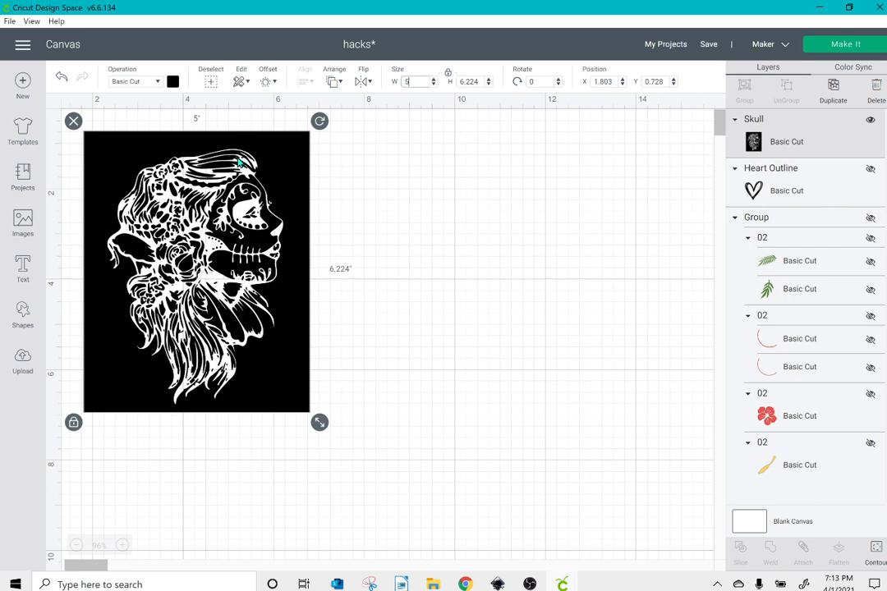
{"action": "left_click_drag", "start_coordinate": [160, 207], "coordinate": [172, 206]}
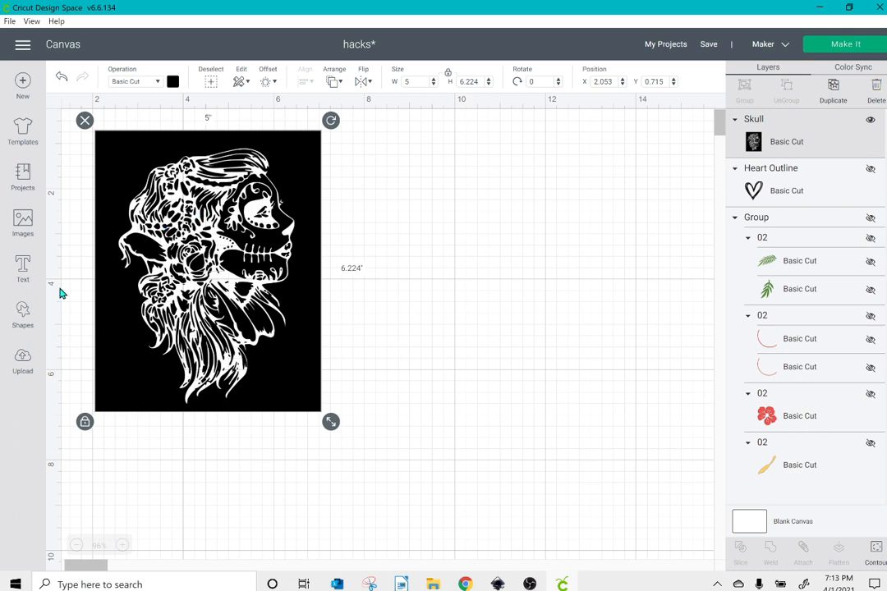
- Add a square, lay it over the skull image and stretch it to cover the whole portrait inside the black border
{"action": "left_click", "coordinate": [23, 319]}
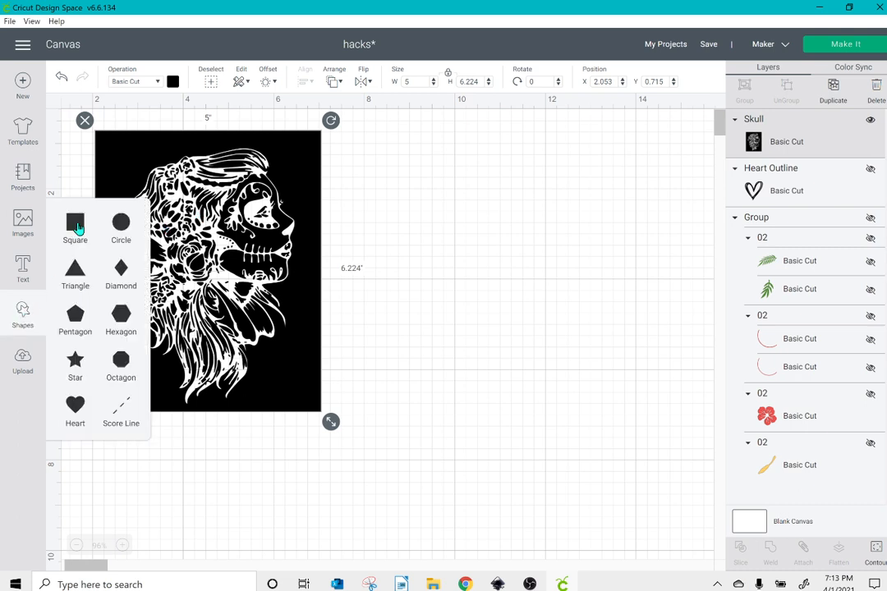
{"action": "left_click", "coordinate": [74, 224]}
{"action": "left_click_drag", "start_coordinate": [192, 200], "coordinate": [435, 204]}
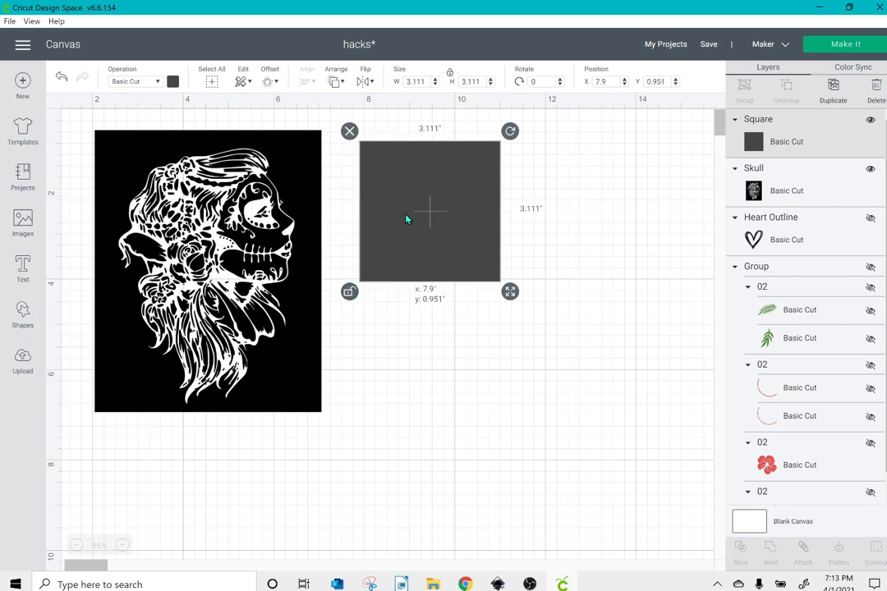
{"action": "left_click_drag", "start_coordinate": [405, 217], "coordinate": [179, 209]}
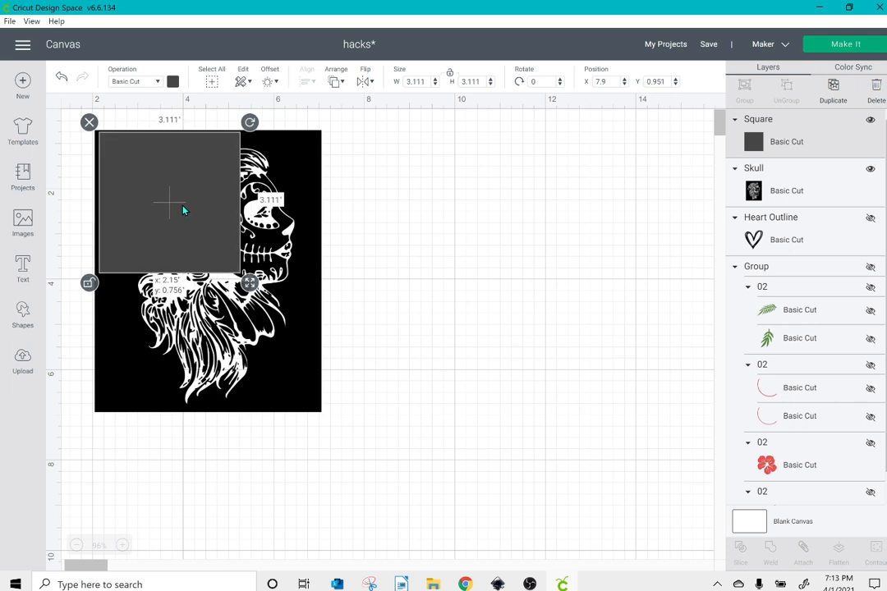
{"action": "left_click_drag", "start_coordinate": [249, 283], "coordinate": [326, 415]}
{"action": "left_click", "coordinate": [374, 318]}
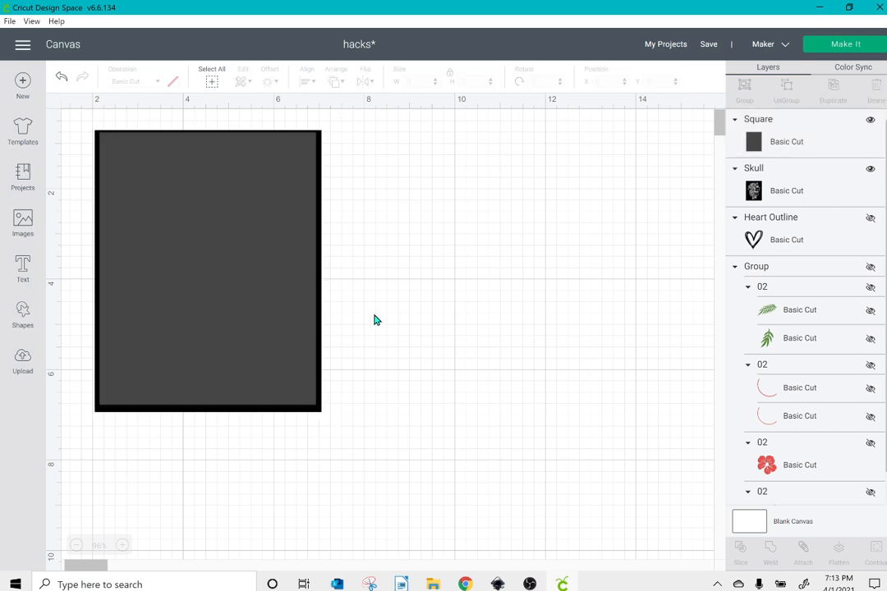
- Slice the square with the skull image and move the cut-out portrait clear to about X 9.75, Y 1.15
{"action": "left_click", "coordinate": [290, 293]}
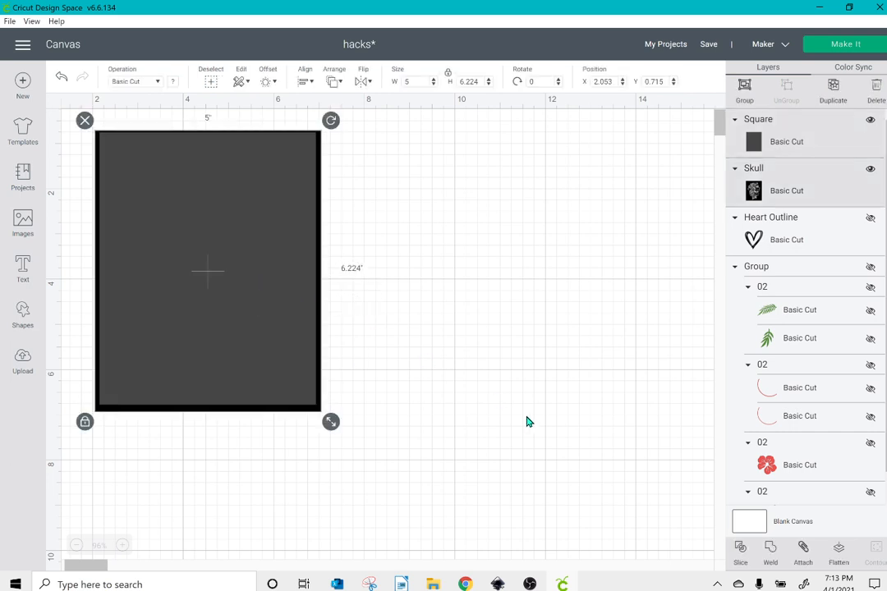
{"action": "left_click", "coordinate": [739, 554]}
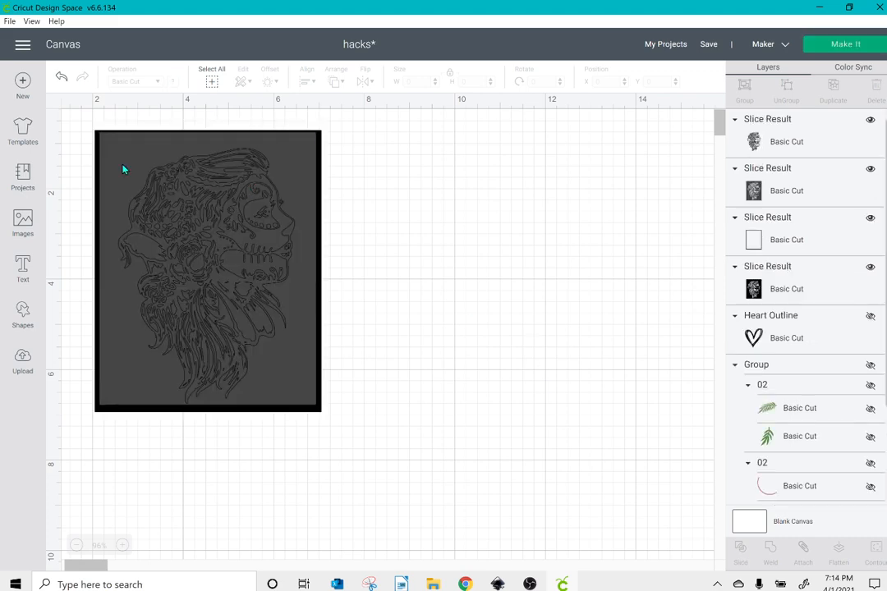
{"action": "left_click_drag", "start_coordinate": [122, 170], "coordinate": [448, 170]}
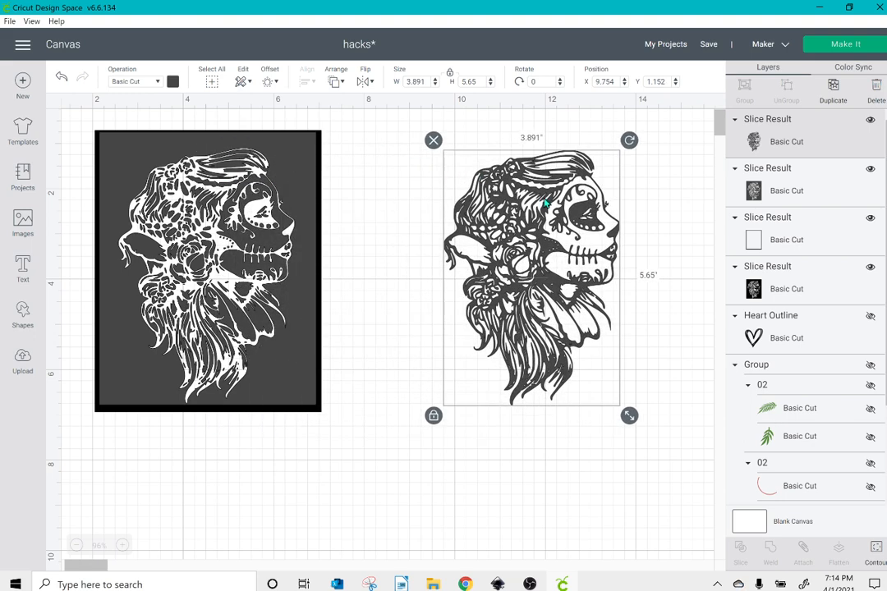
- Delete the three leftover slice results, keeping only the separated skull portrait
{"action": "left_click", "coordinate": [71, 136]}
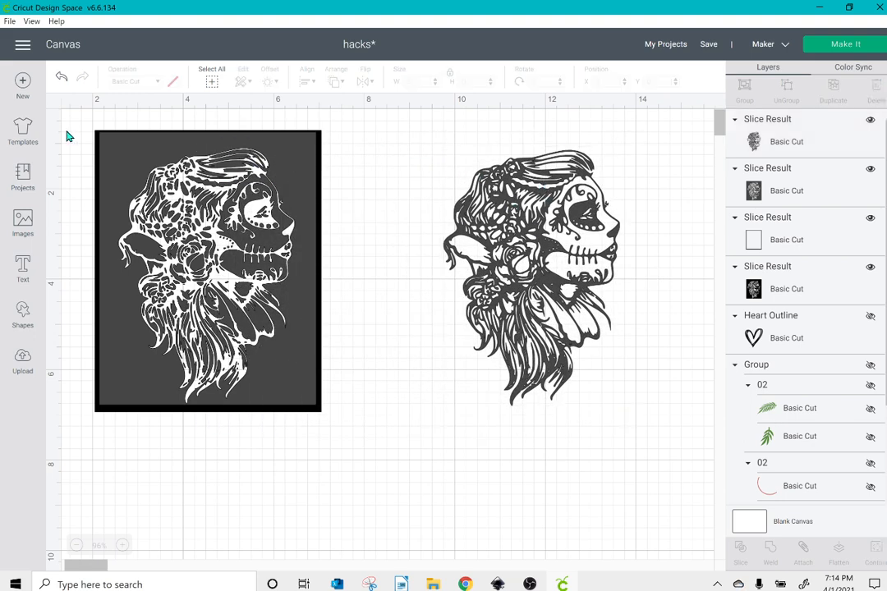
{"action": "left_click_drag", "start_coordinate": [67, 131], "coordinate": [293, 414]}
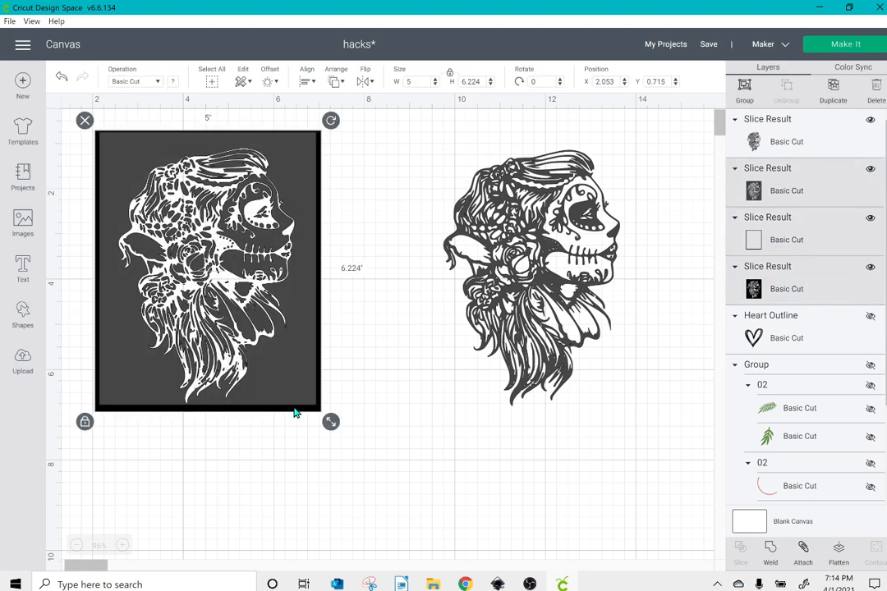
{"action": "left_click", "coordinate": [874, 103]}
- Move the remaining skull portrait back near the canvas origin, to about X 2.31, Y 1.07
{"action": "left_click", "coordinate": [560, 212]}
{"action": "left_click_drag", "start_coordinate": [560, 212], "coordinate": [223, 210]}
{"action": "left_click", "coordinate": [207, 130]}
{"action": "left_click", "coordinate": [207, 155]}
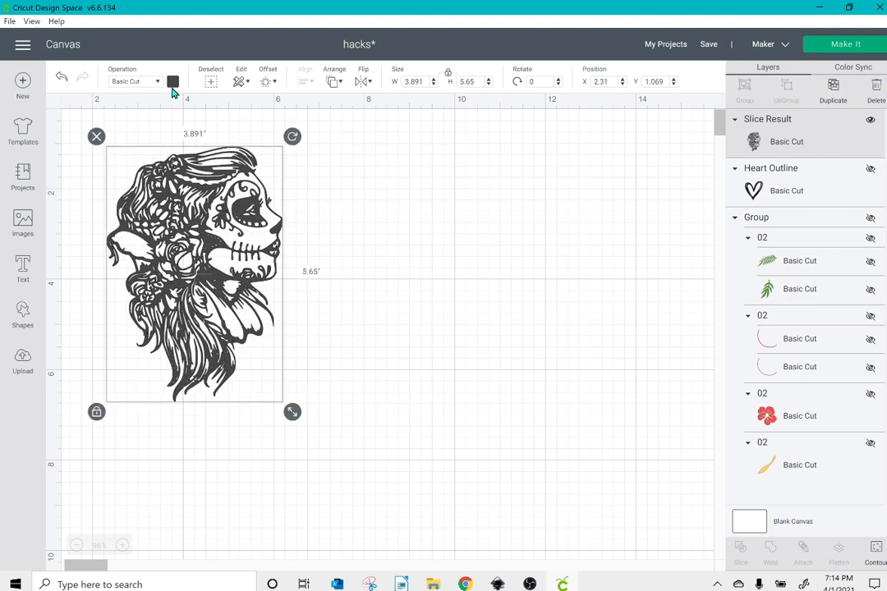
- Recolor the skull portrait black and enlarge it proportionally until its face reaches about the 8-inch horizontal ruler mark
{"action": "left_click", "coordinate": [172, 81]}
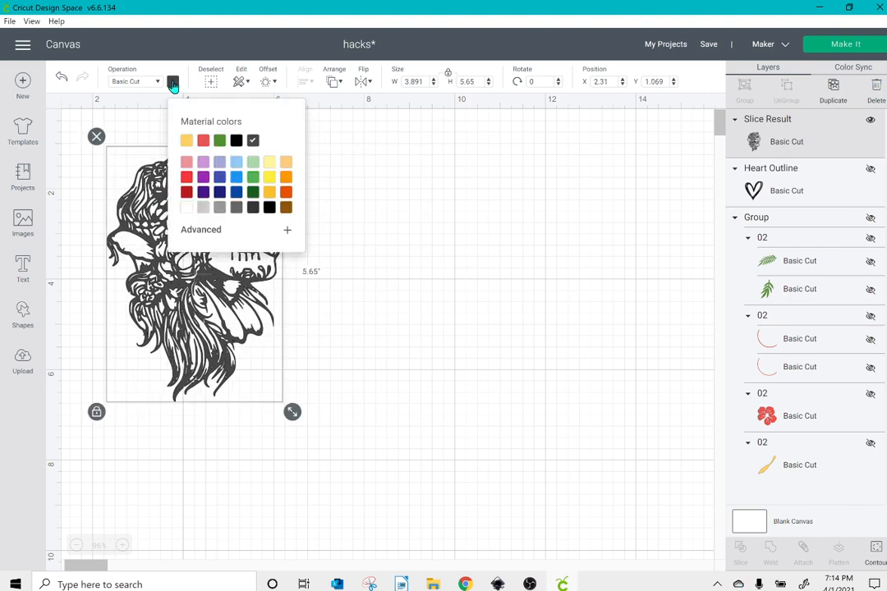
{"action": "left_click", "coordinate": [238, 142]}
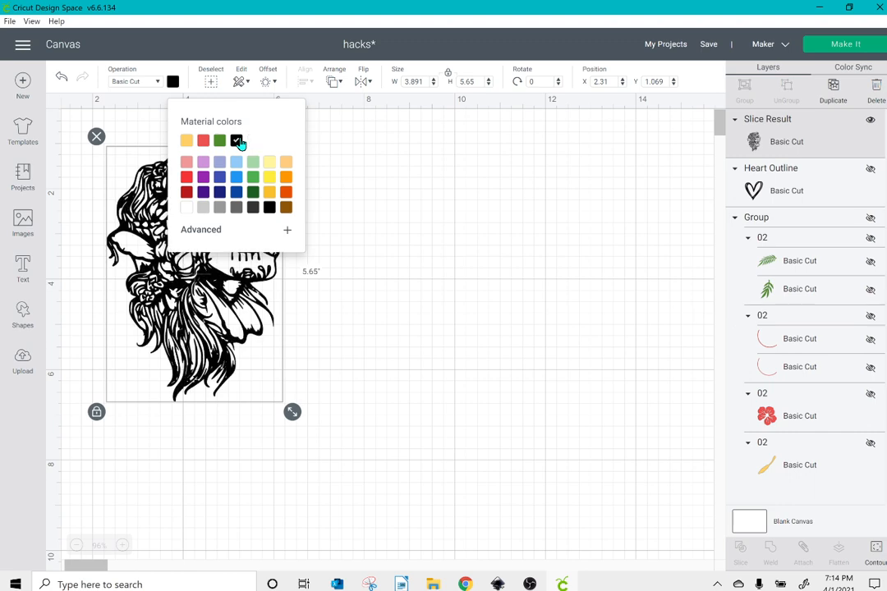
{"action": "left_click", "coordinate": [197, 336]}
{"action": "left_click_drag", "start_coordinate": [291, 412], "coordinate": [363, 537]}
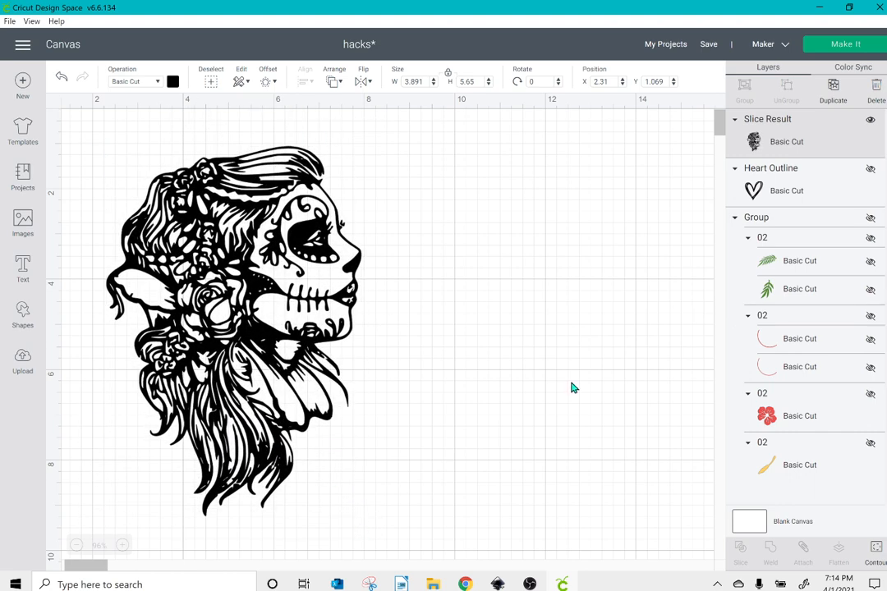
- Duplicate the skull portrait, place the copy beside it, and try to contour the original portrait
{"action": "left_click", "coordinate": [834, 96]}
{"action": "left_click_drag", "start_coordinate": [246, 262], "coordinate": [581, 293]}
{"action": "left_click", "coordinate": [293, 336]}
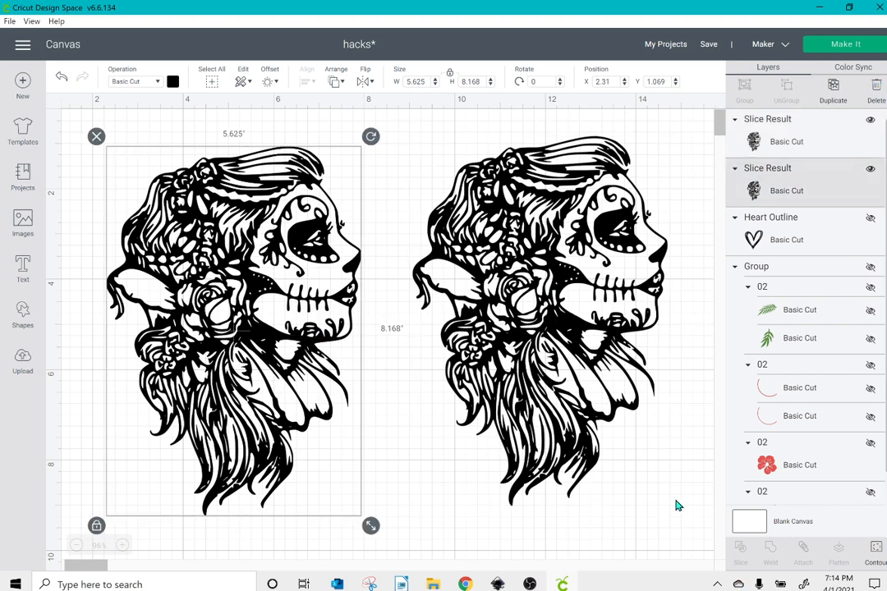
{"action": "left_click", "coordinate": [876, 558]}
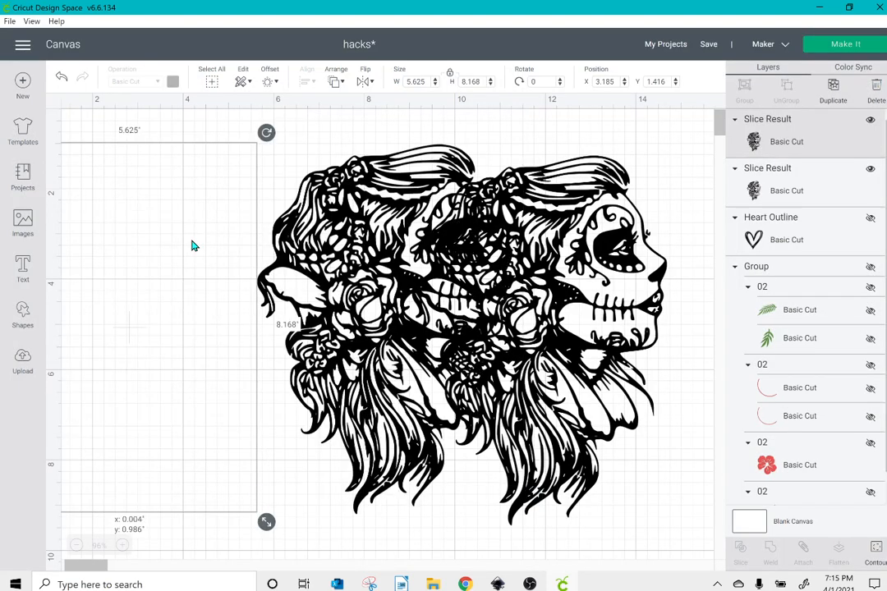
- Delete the left-hand skull portrait, keeping the other one on the canvas, and save the project
{"action": "left_click_drag", "start_coordinate": [193, 246], "coordinate": [247, 273]}
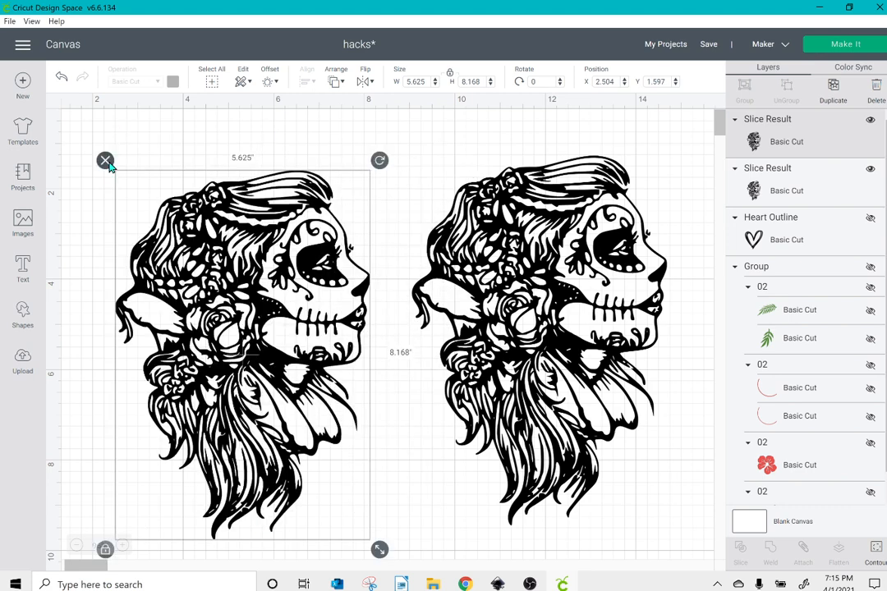
{"action": "left_click", "coordinate": [106, 161]}
{"action": "left_click", "coordinate": [708, 45]}
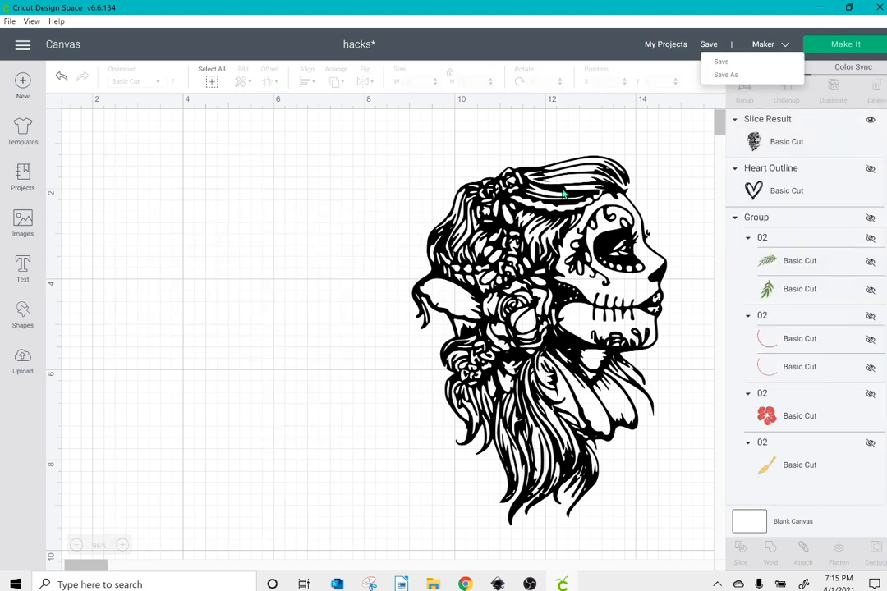
{"action": "left_click", "coordinate": [719, 62]}
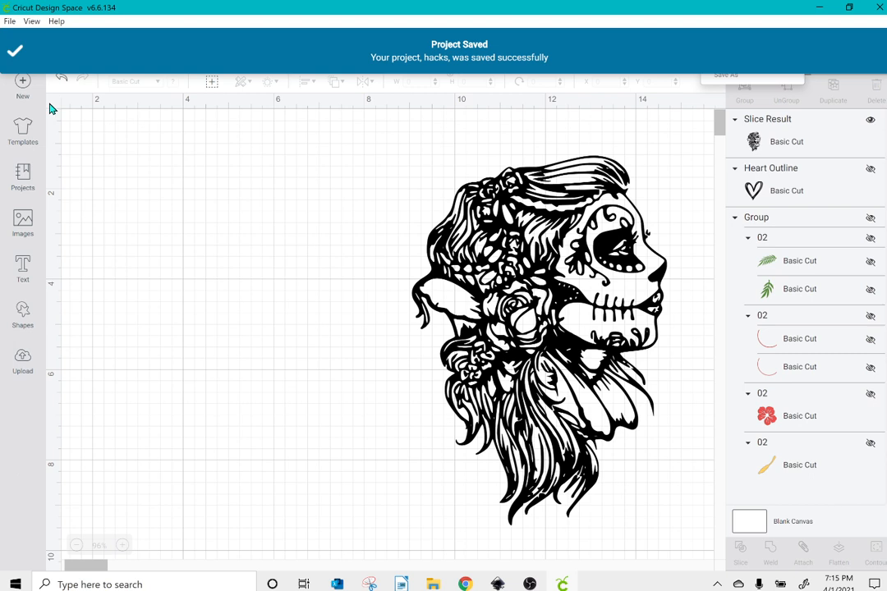
- Switch the canvas style from New to Classic in the Design Space settings
{"action": "left_click", "coordinate": [20, 47]}
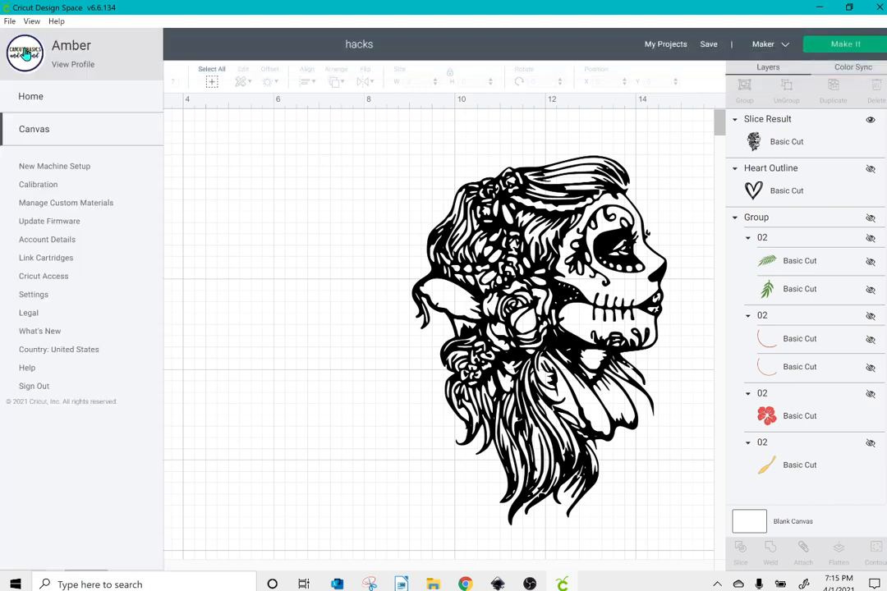
{"action": "left_click", "coordinate": [33, 296]}
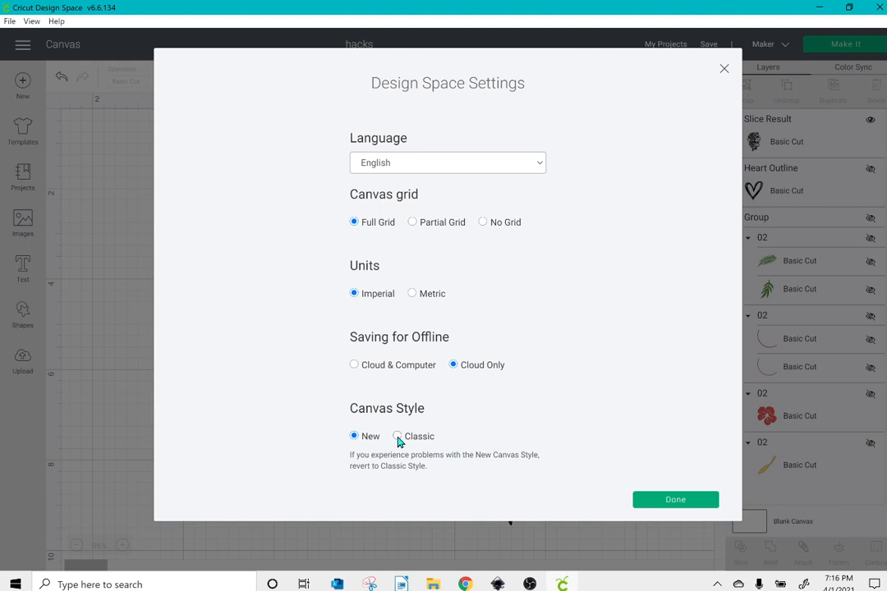
{"action": "left_click", "coordinate": [398, 437]}
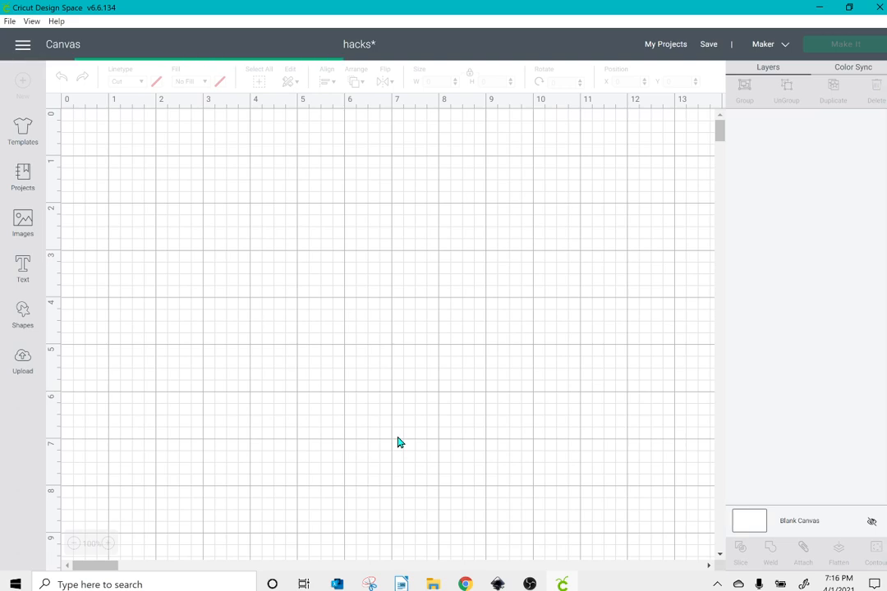
- Move the skull portrait to about X 0.13, Y 0.81, then duplicate it and place the copy at about X 6.96, Y 0.56
{"action": "left_click_drag", "start_coordinate": [530, 350], "coordinate": [94, 308]}
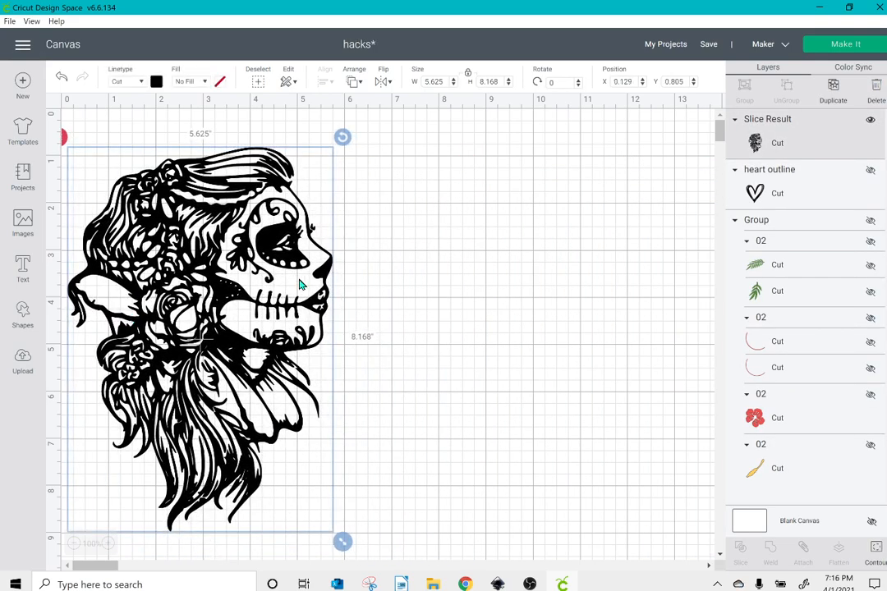
{"action": "left_click", "coordinate": [836, 100]}
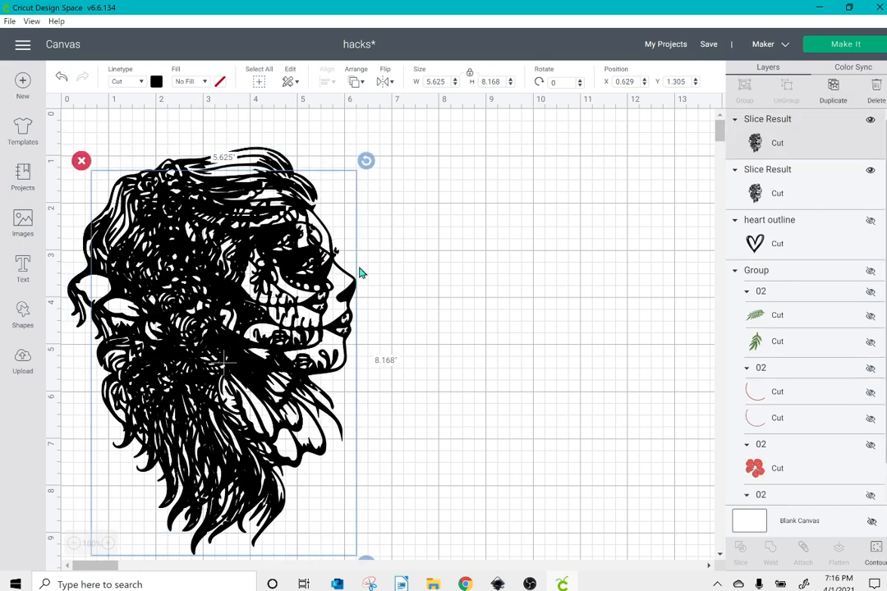
{"action": "left_click_drag", "start_coordinate": [361, 275], "coordinate": [577, 261]}
- Hide all contours of the portrait nearest the canvas origin and close the contour editor
{"action": "right_click", "coordinate": [310, 287]}
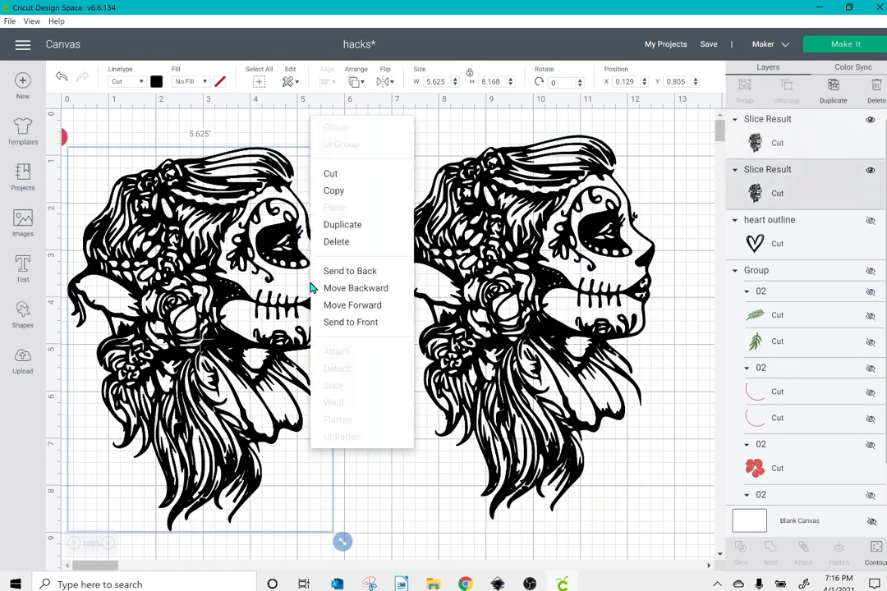
{"action": "left_click", "coordinate": [231, 262]}
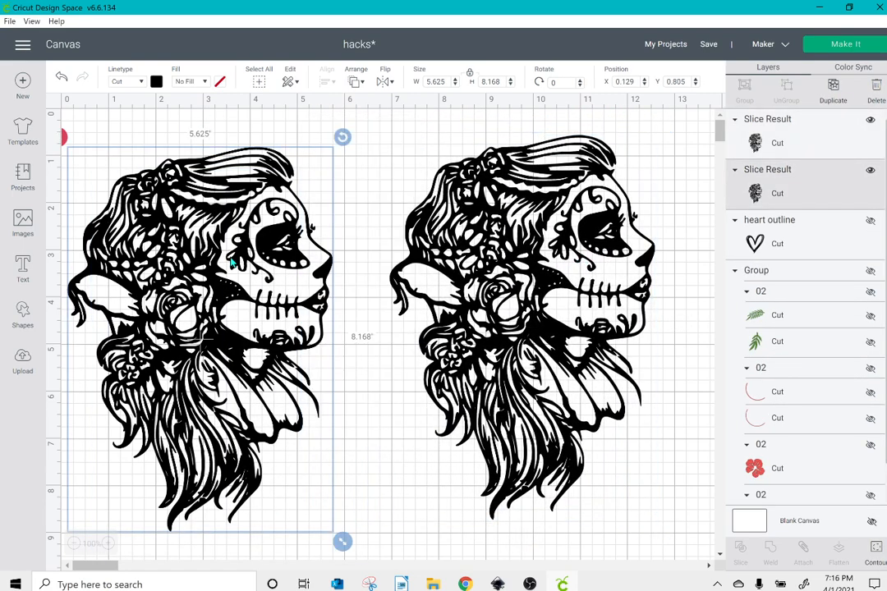
{"action": "left_click", "coordinate": [876, 564]}
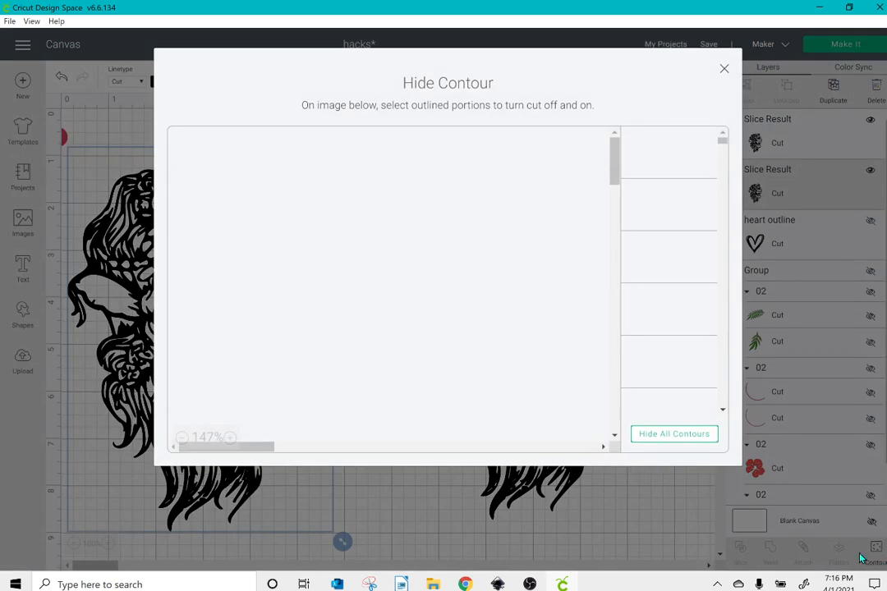
{"action": "left_click", "coordinate": [671, 441]}
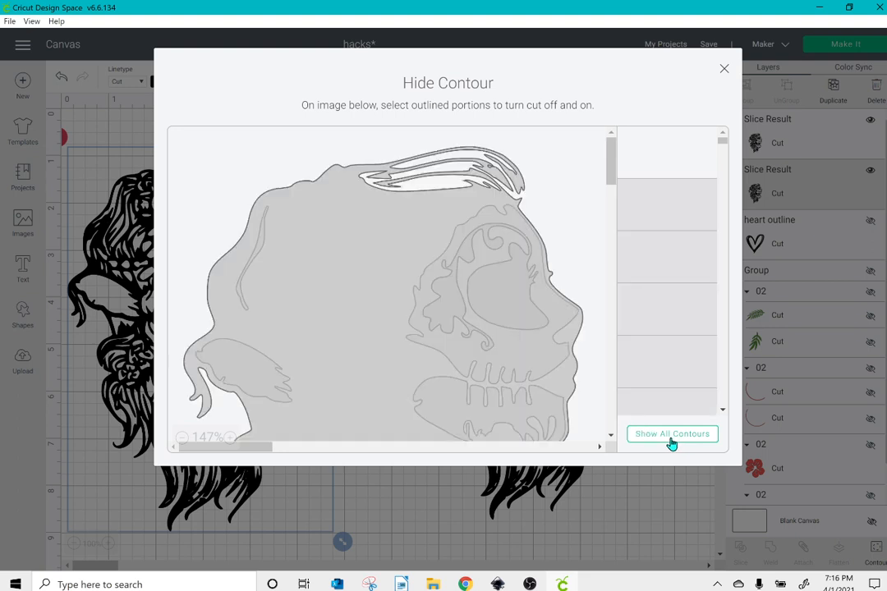
{"action": "left_click", "coordinate": [725, 73]}
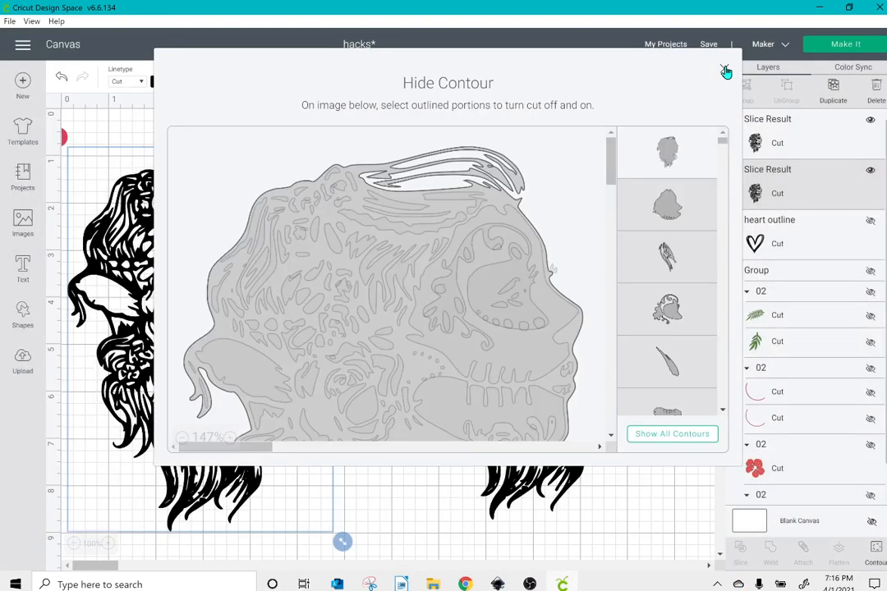
{"action": "left_click", "coordinate": [725, 73]}
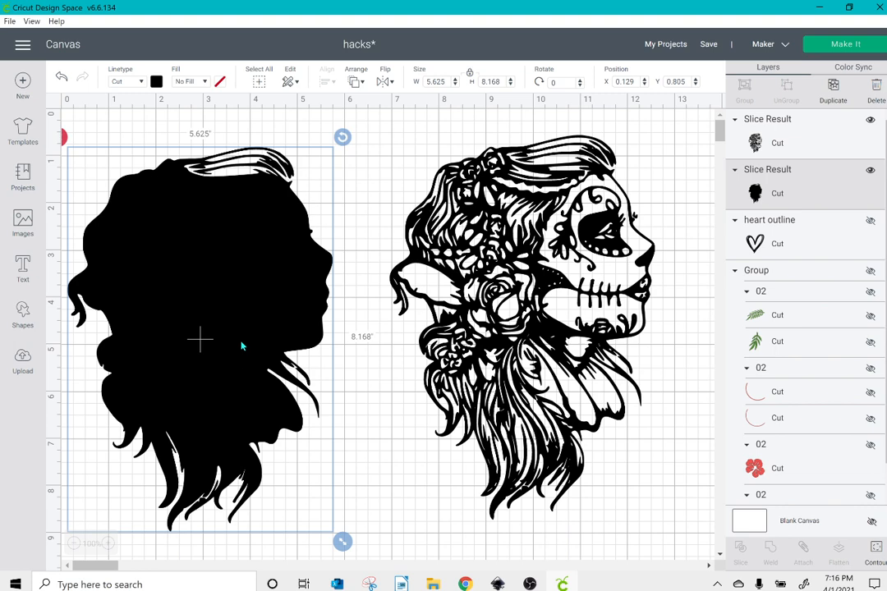
- Delete the solid silhouette, then duplicate the remaining detailed portrait and place the copy at about X 0.31, Y 0.42
{"action": "left_click_drag", "start_coordinate": [131, 218], "coordinate": [161, 219]}
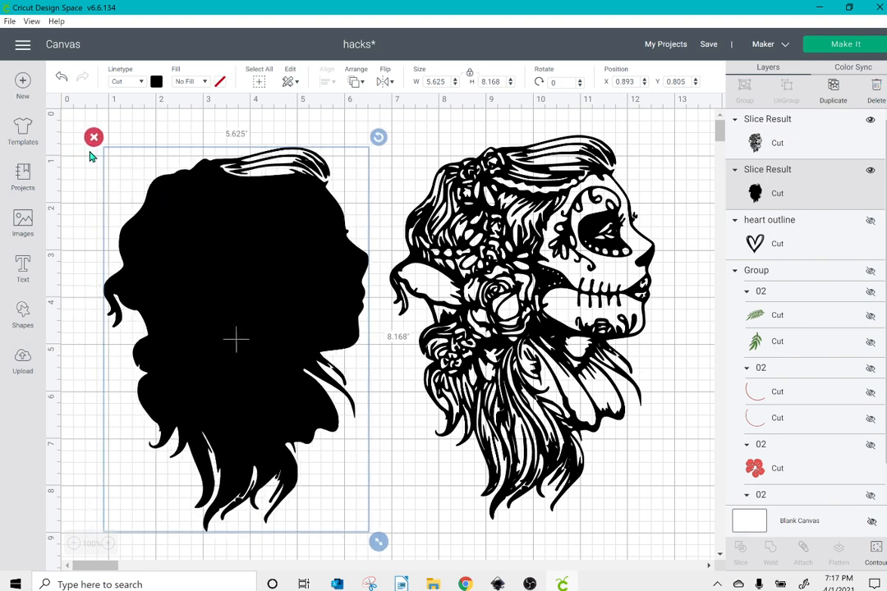
{"action": "left_click", "coordinate": [92, 137]}
{"action": "left_click", "coordinate": [564, 203]}
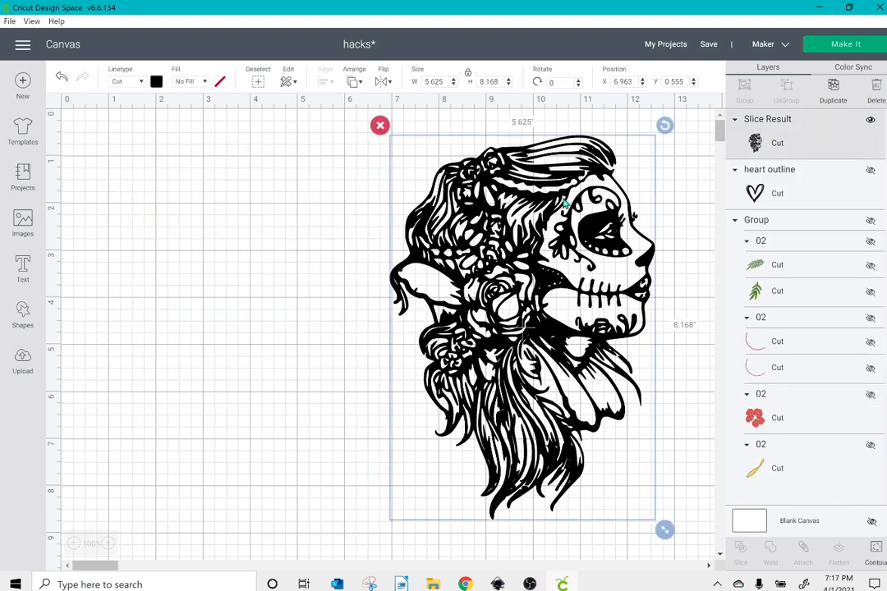
{"action": "left_click", "coordinate": [833, 88]}
{"action": "left_click_drag", "start_coordinate": [495, 250], "coordinate": [159, 222]}
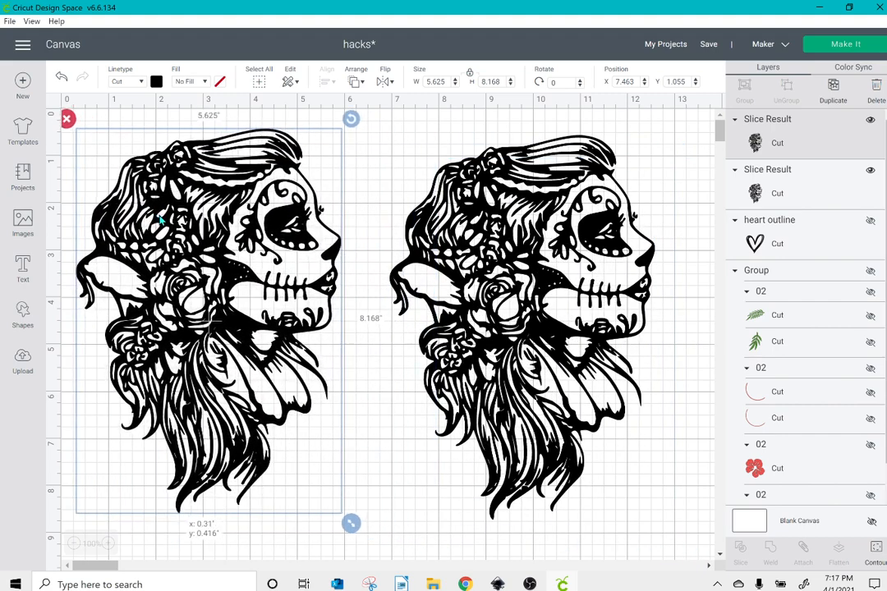
- Add a square between the separated portraits, unlock its proportions, and shrink it to a sliver about 0.278 by 0.014 inches
{"action": "left_click", "coordinate": [23, 327]}
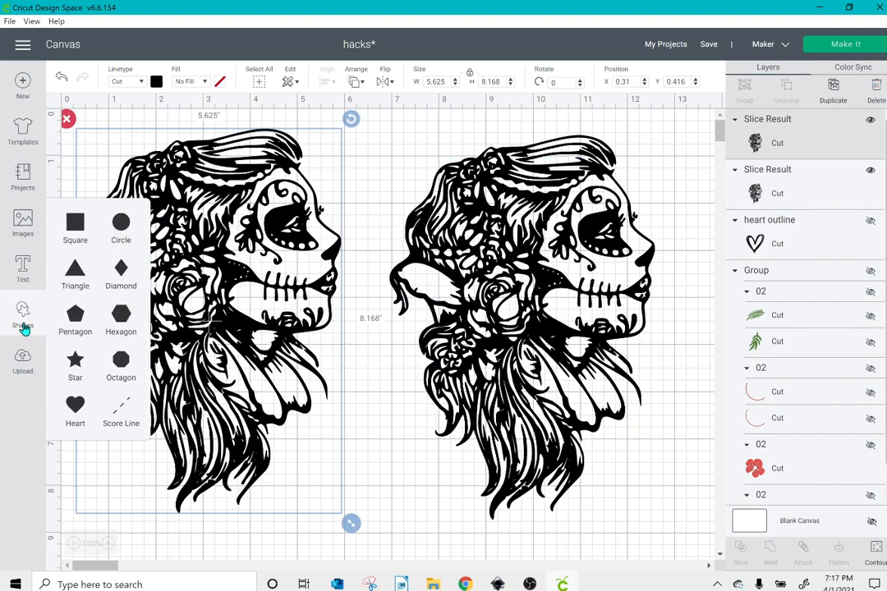
{"action": "left_click", "coordinate": [74, 233]}
{"action": "left_click_drag", "start_coordinate": [224, 254], "coordinate": [550, 293]}
{"action": "left_click", "coordinate": [416, 287]}
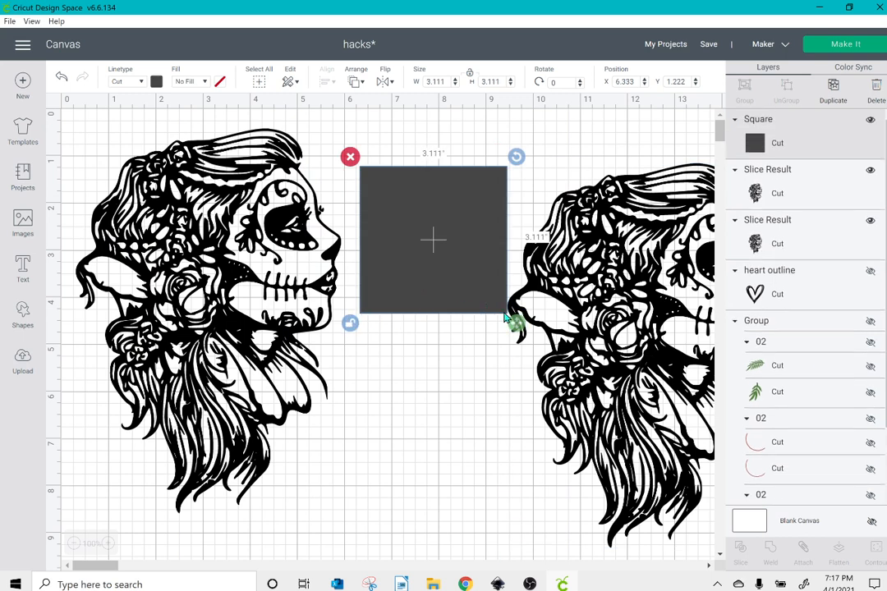
{"action": "left_click_drag", "start_coordinate": [516, 324], "coordinate": [382, 184]}
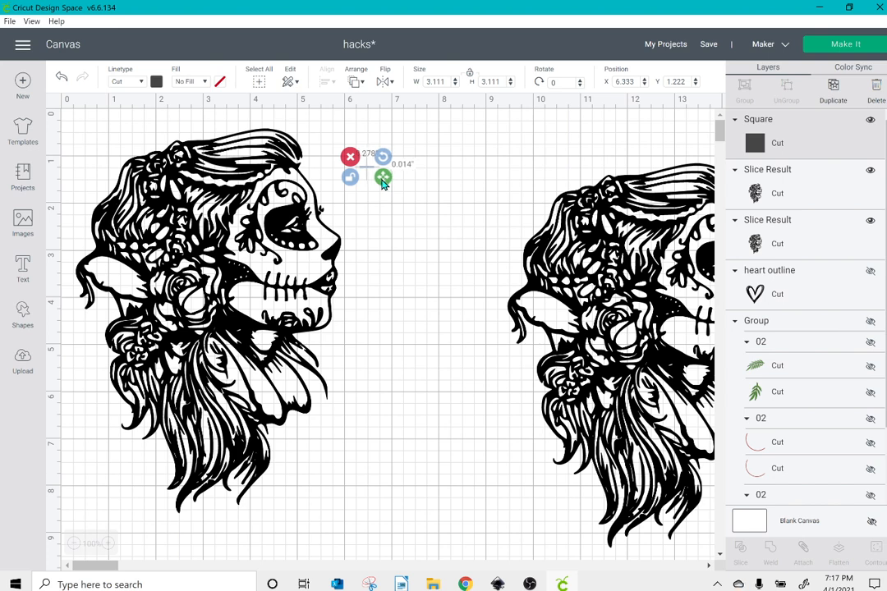
- Rotate the sliver to about 290 degrees and bridge the opening at the front tip of the left portrait's hair, nudging the portrait to Y 0.402
{"action": "left_click", "coordinate": [406, 223]}
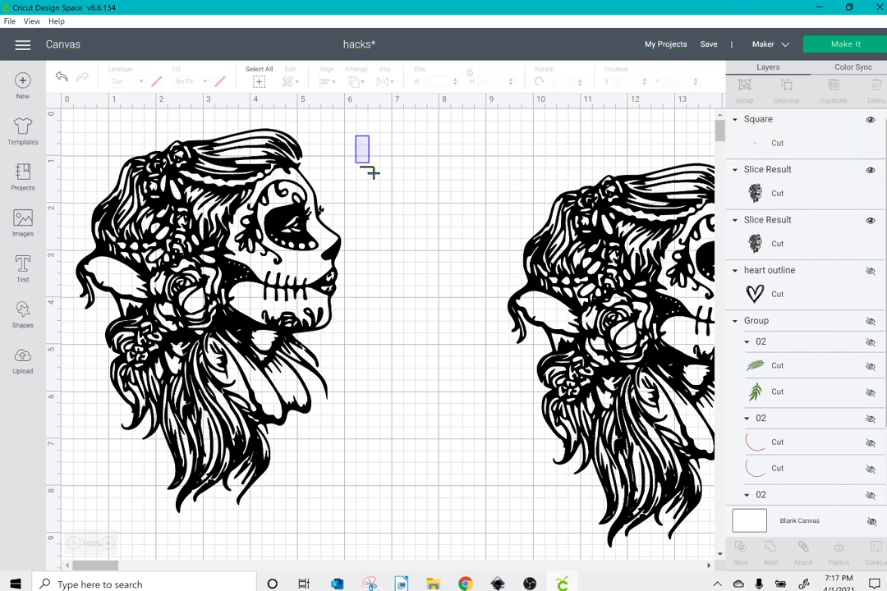
{"action": "left_click_drag", "start_coordinate": [371, 172], "coordinate": [379, 185]}
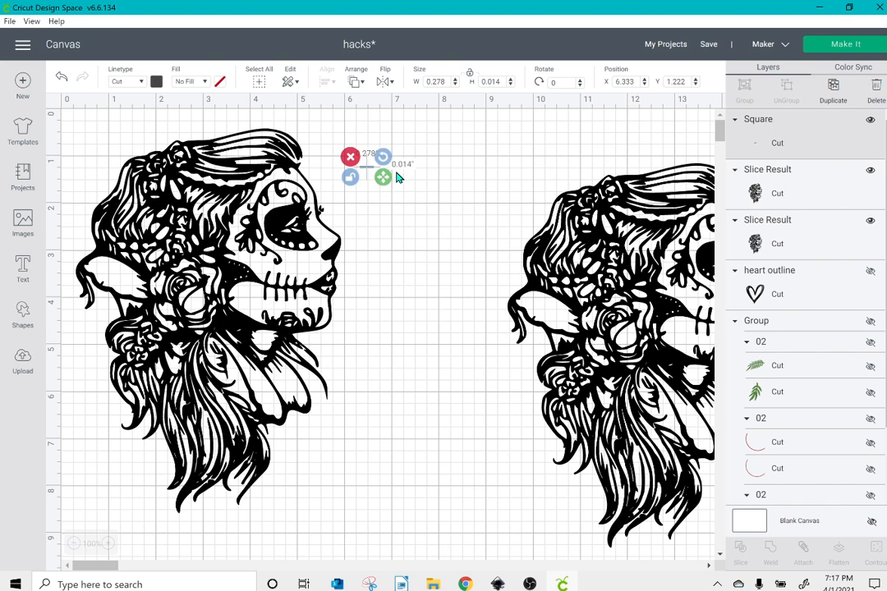
{"action": "left_click_drag", "start_coordinate": [386, 162], "coordinate": [299, 166]}
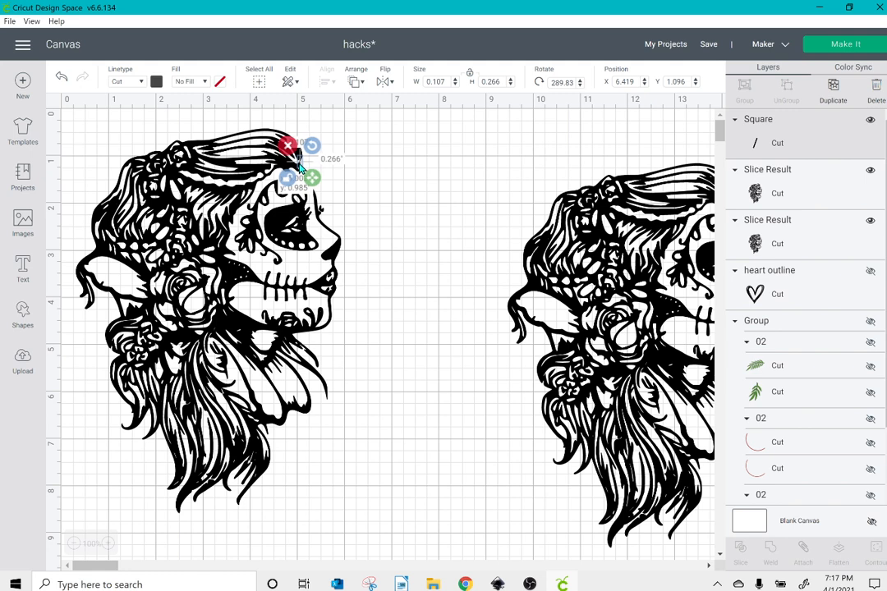
{"action": "left_click", "coordinate": [355, 169]}
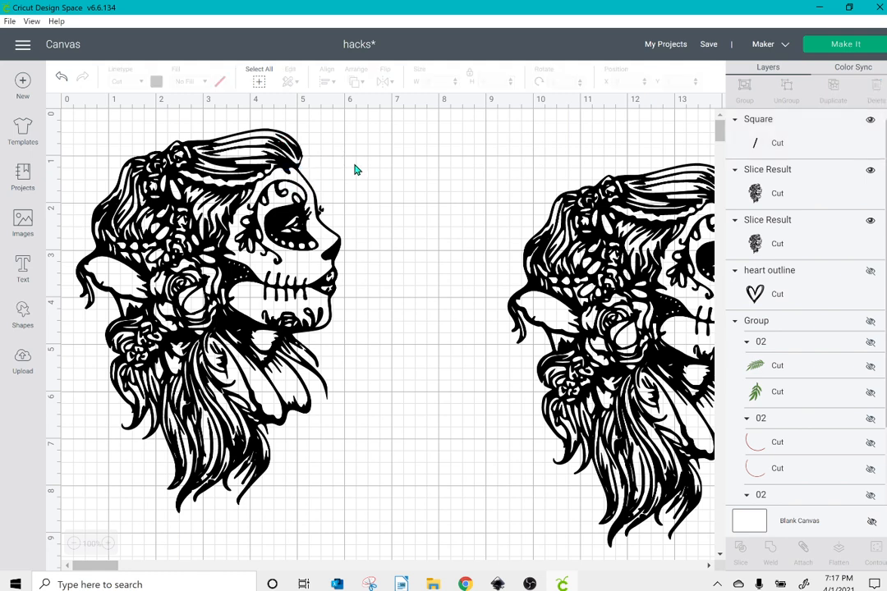
{"action": "left_click", "coordinate": [300, 166]}
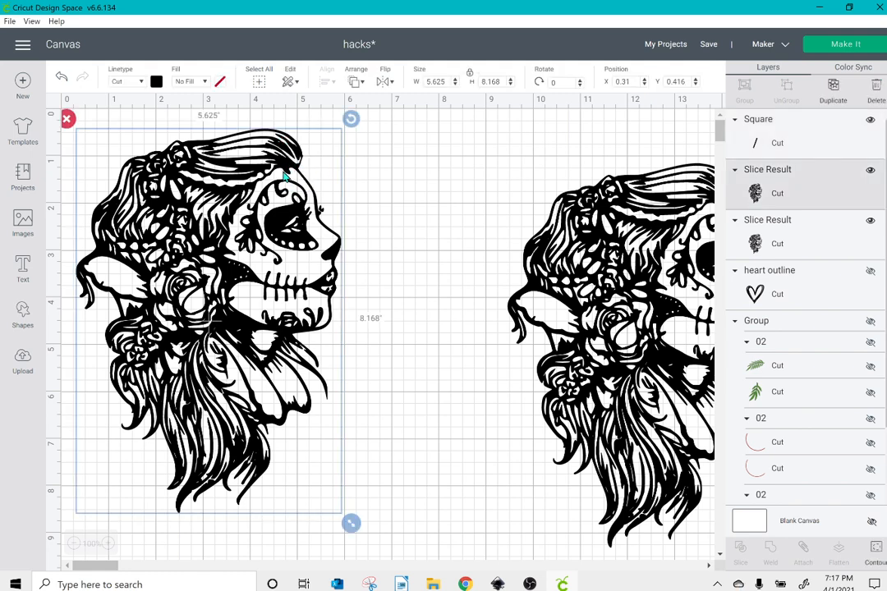
{"action": "left_click_drag", "start_coordinate": [273, 186], "coordinate": [273, 185]}
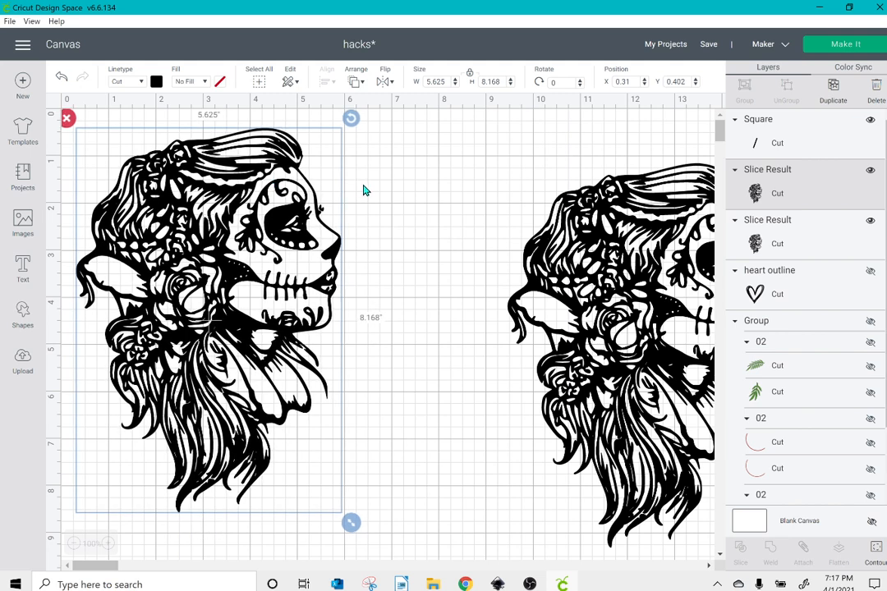
{"action": "left_click", "coordinate": [415, 199]}
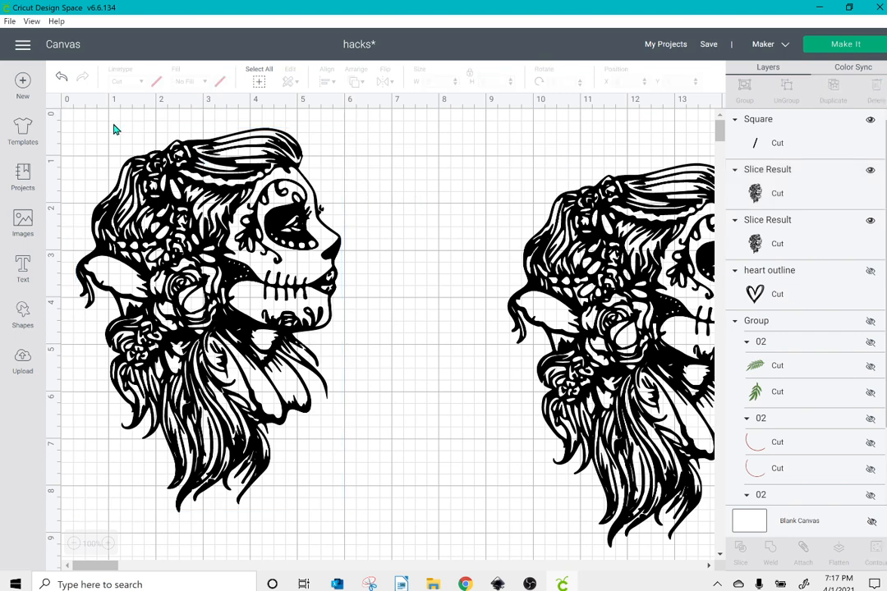
- Weld the sliver to the left skull portrait
{"action": "left_click_drag", "start_coordinate": [114, 129], "coordinate": [377, 457]}
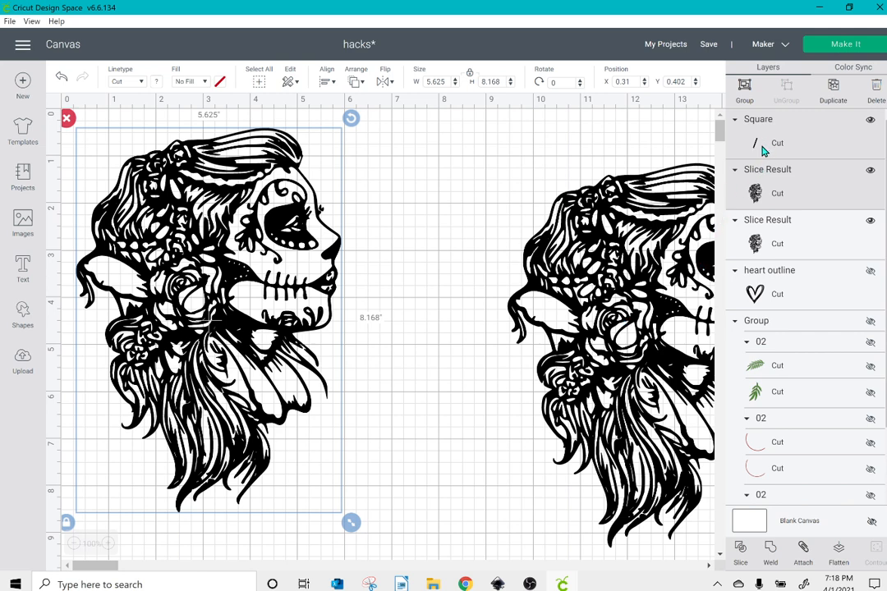
{"action": "left_click", "coordinate": [760, 193]}
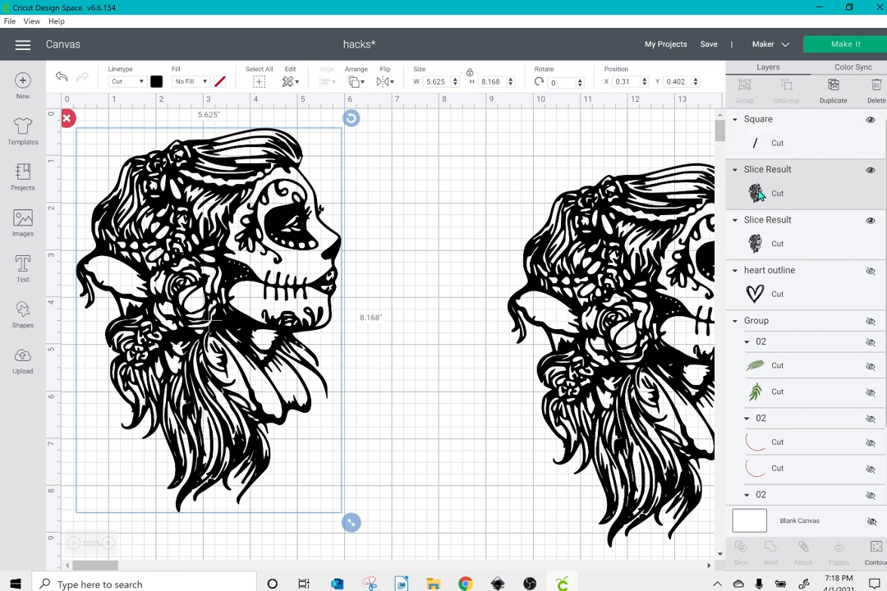
{"action": "left_click", "coordinate": [778, 144], "text": "shift"}
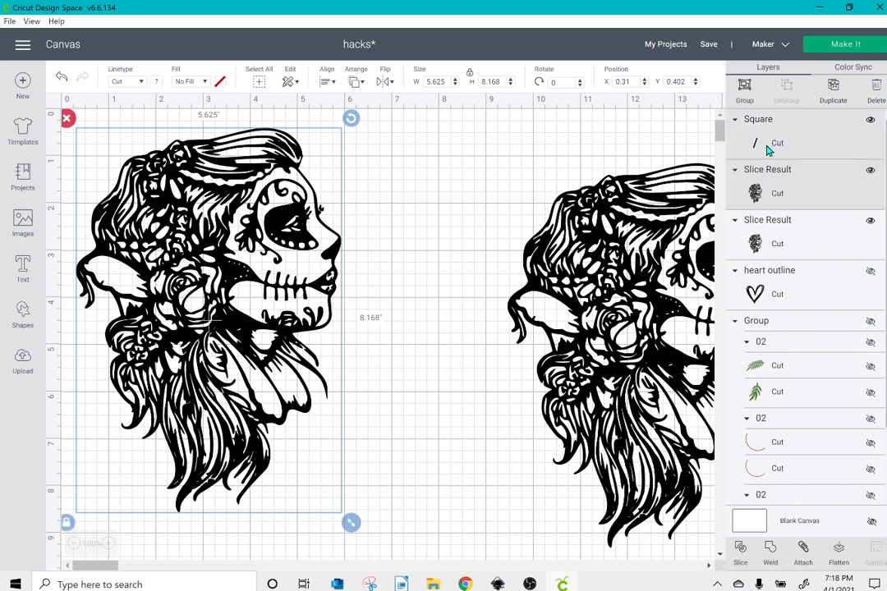
{"action": "left_click", "coordinate": [770, 551]}
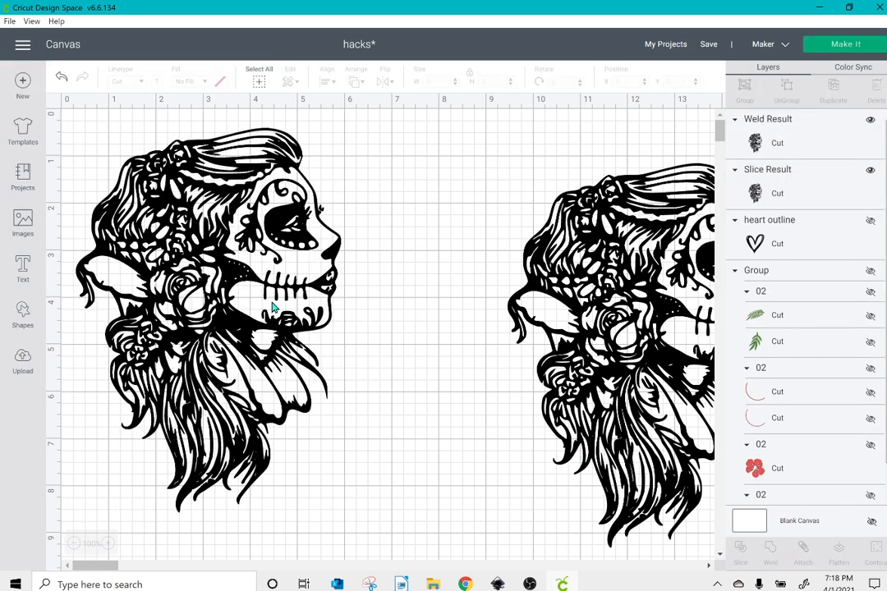
- Hide all contours of the left skull portrait and recolor the solid silhouette yellow
{"action": "left_click", "coordinate": [230, 257]}
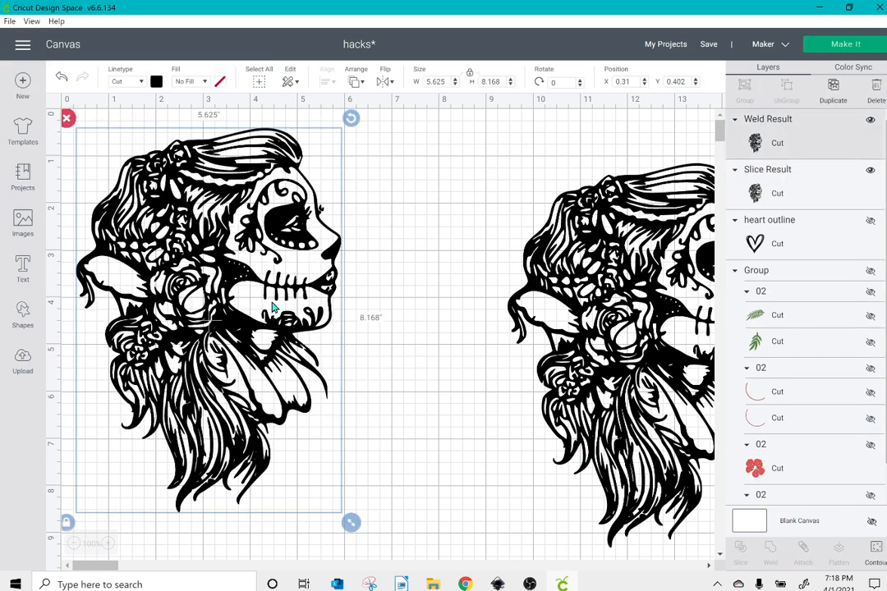
{"action": "left_click", "coordinate": [876, 550]}
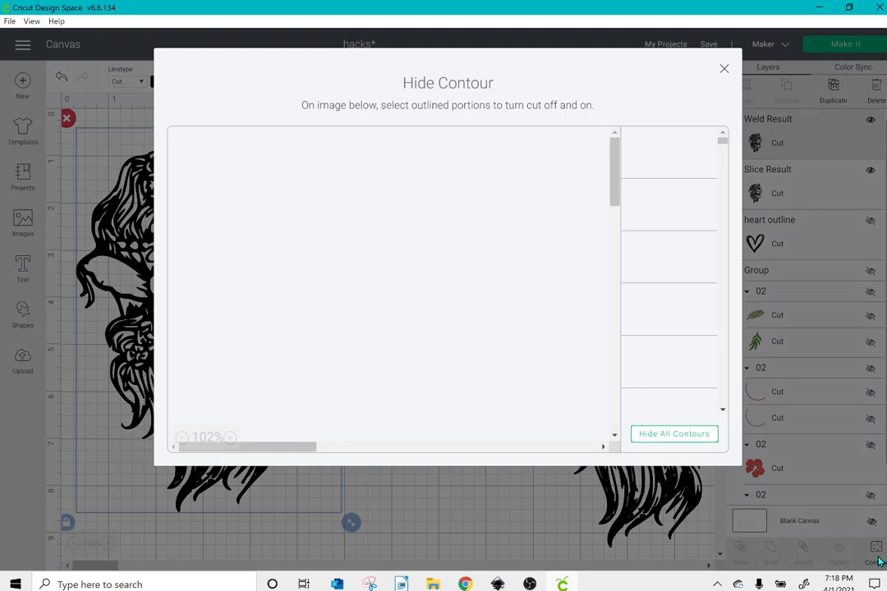
{"action": "left_click", "coordinate": [690, 439]}
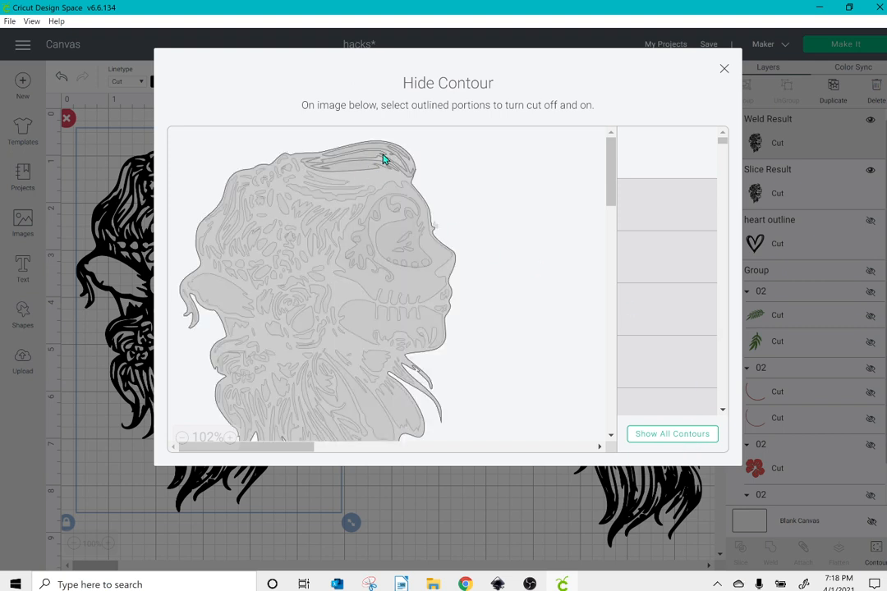
{"action": "left_click", "coordinate": [725, 74]}
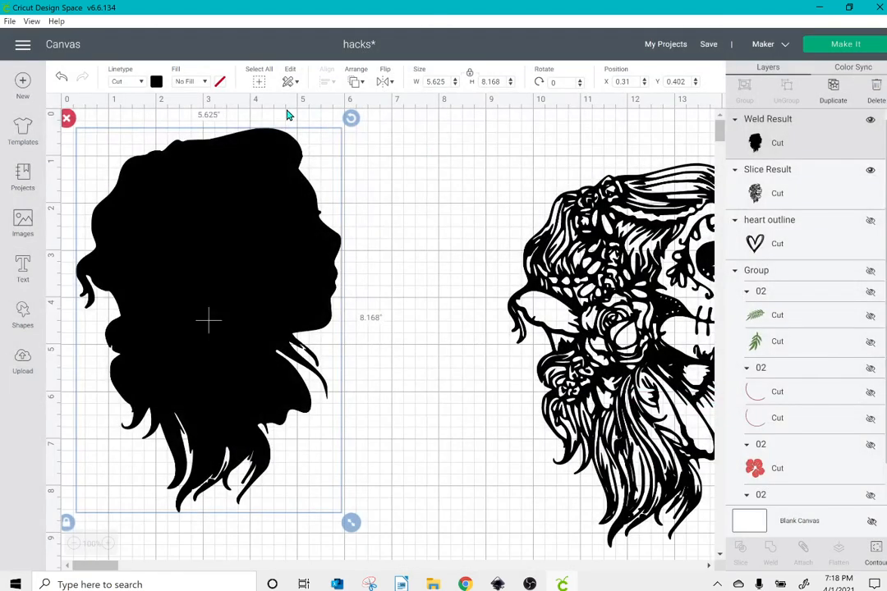
{"action": "left_click", "coordinate": [158, 87]}
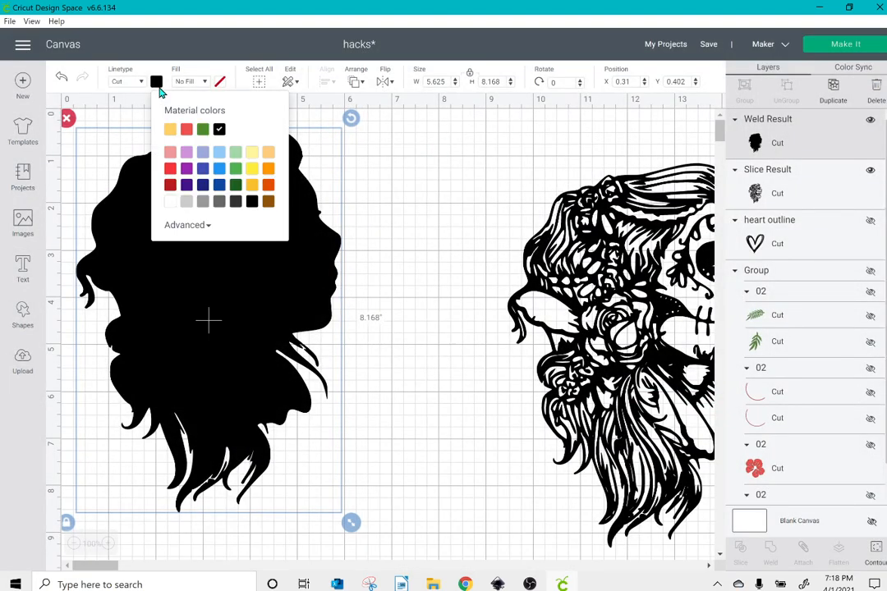
{"action": "left_click", "coordinate": [254, 175]}
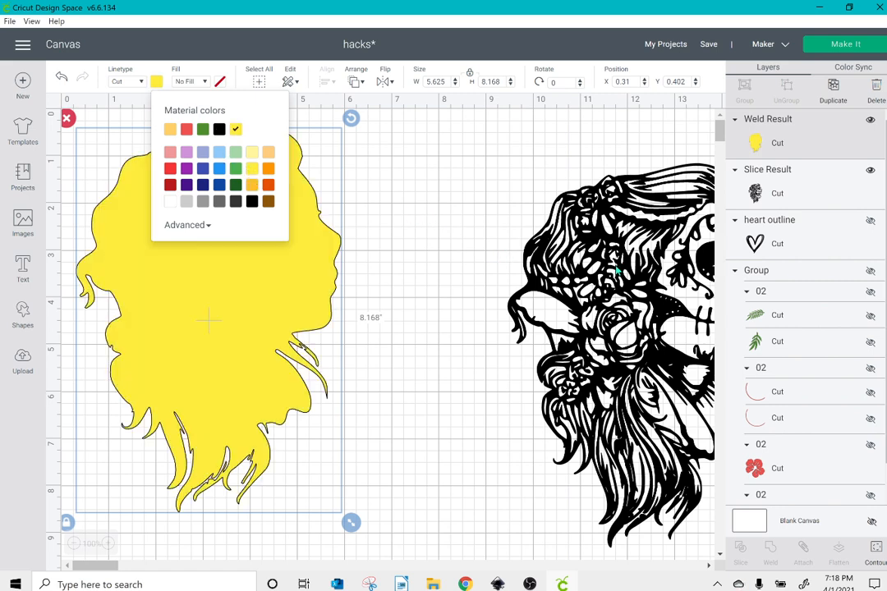
- Move the detailed black portrait over the yellow silhouette, to about X 0.852, Y 0.43
{"action": "left_click_drag", "start_coordinate": [522, 229], "coordinate": [310, 213]}
{"action": "left_click_drag", "start_coordinate": [366, 250], "coordinate": [228, 223]}
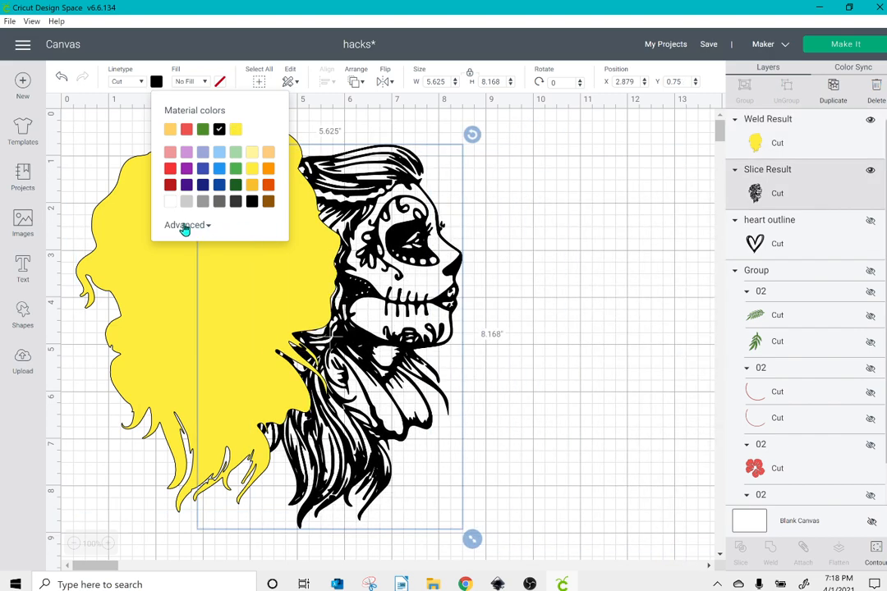
{"action": "left_click", "coordinate": [324, 252]}
{"action": "left_click_drag", "start_coordinate": [332, 335], "coordinate": [248, 324]}
{"action": "mouse_move", "coordinate": [312, 236]}
{"action": "left_mouse_down"}
{"action": "mouse_move", "coordinate": [275, 232]}
{"action": "mouse_move", "coordinate": [299, 231]}
{"action": "left_mouse_up"}
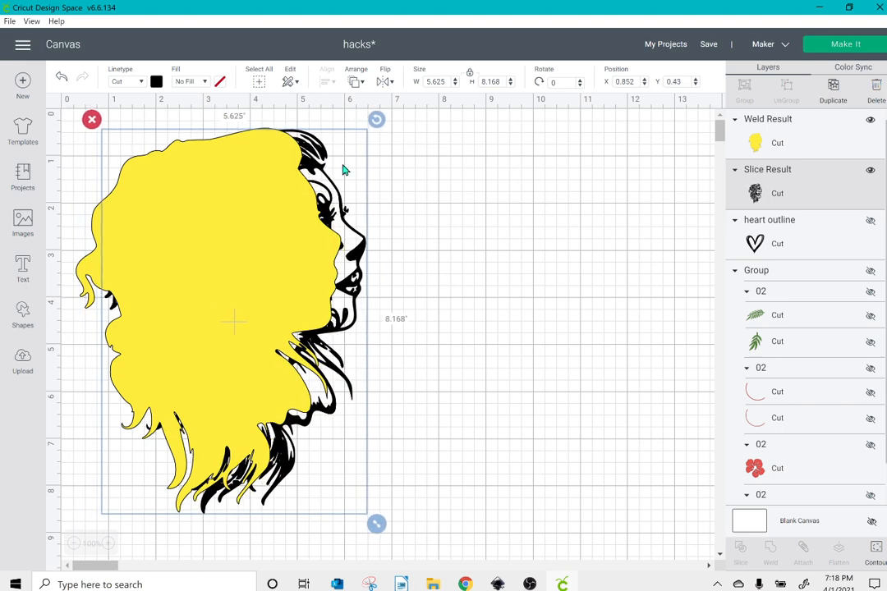
- Bring the detailed portrait to the front and line it up with the yellow silhouette at about X 0.324, Y 0.416
{"action": "left_click", "coordinate": [357, 83]}
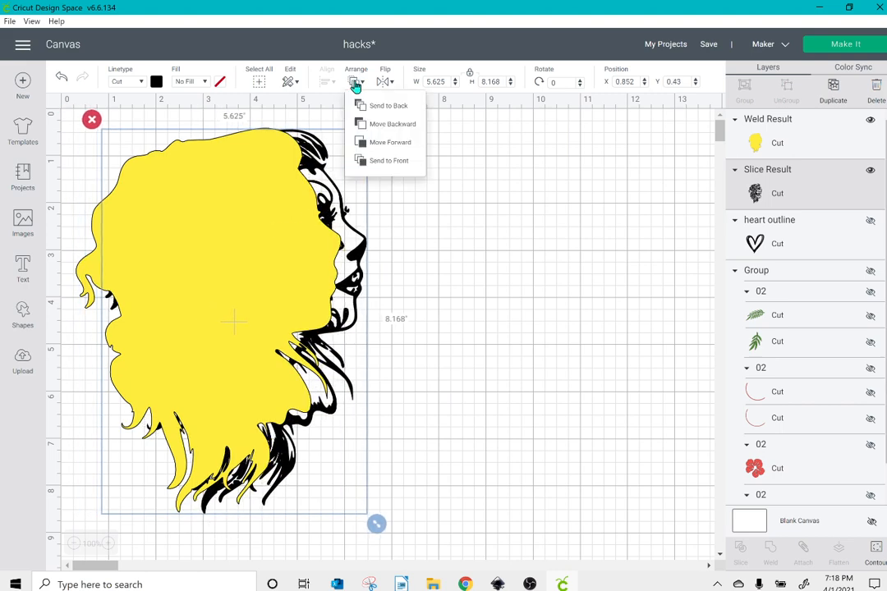
{"action": "left_click", "coordinate": [372, 165]}
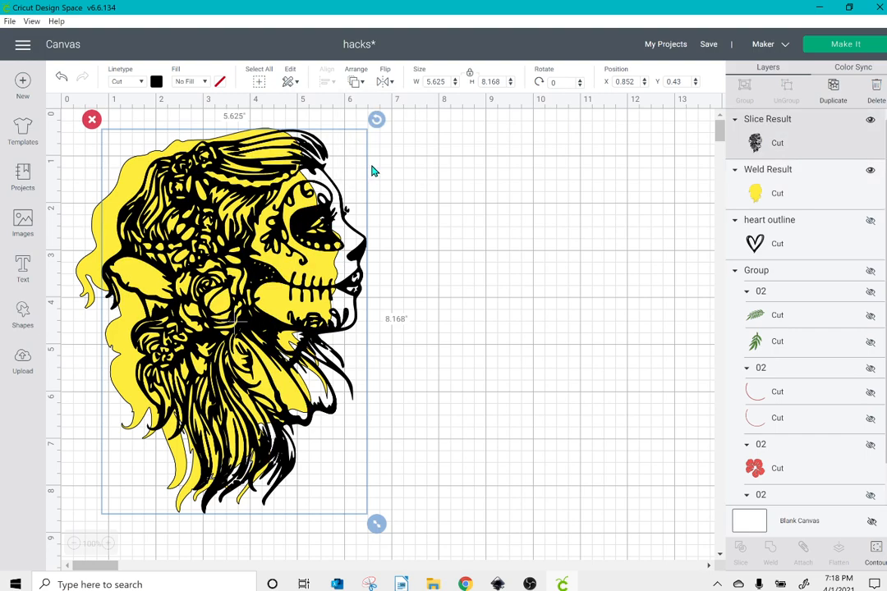
{"action": "left_click_drag", "start_coordinate": [300, 206], "coordinate": [276, 206]}
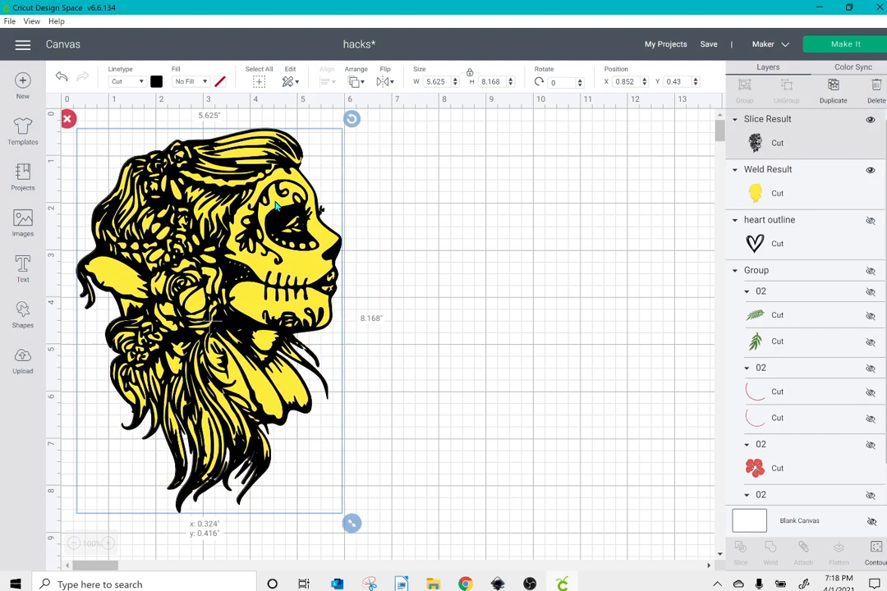
- Select the detailed portrait and the silhouette together and align them with Center
{"action": "left_click_drag", "start_coordinate": [409, 261], "coordinate": [276, 267]}
{"action": "left_click", "coordinate": [324, 83]}
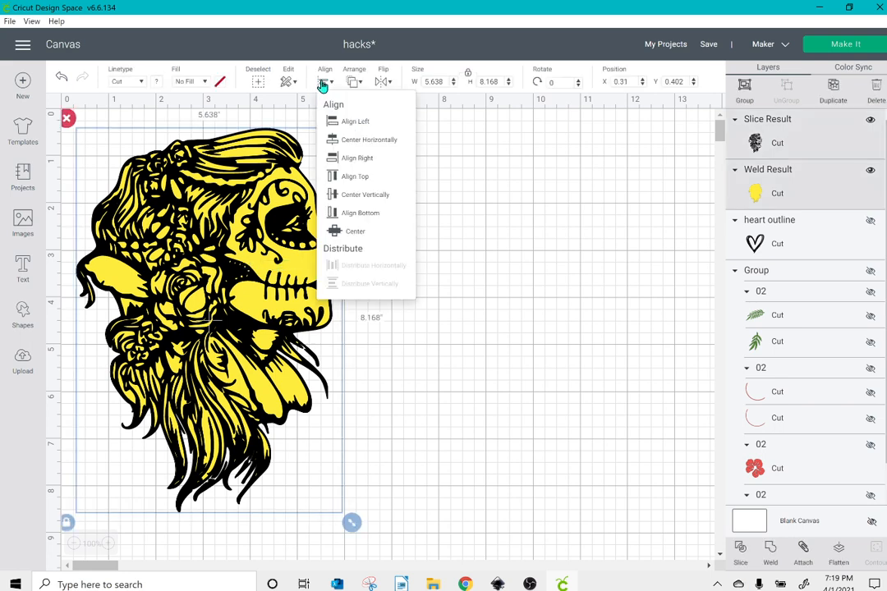
{"action": "left_click", "coordinate": [337, 232]}
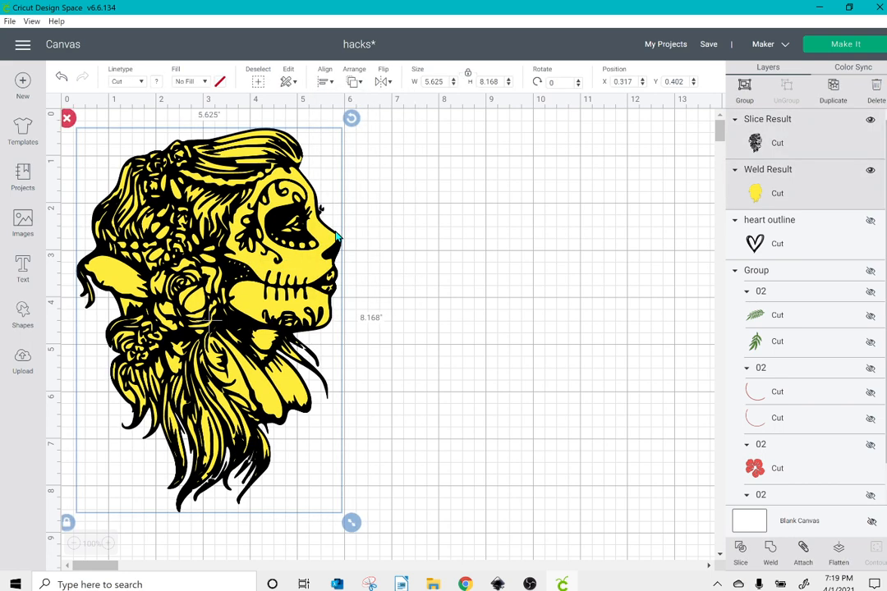
{"action": "left_click", "coordinate": [437, 275]}
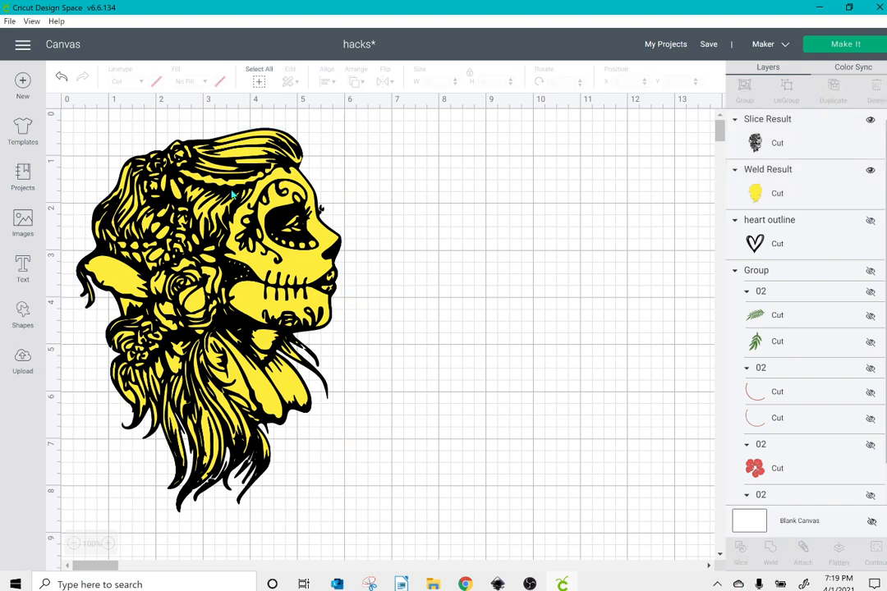
- Delete the detailed portrait and the yellow silhouette from the canvas
{"action": "left_click_drag", "start_coordinate": [217, 187], "coordinate": [232, 196]}
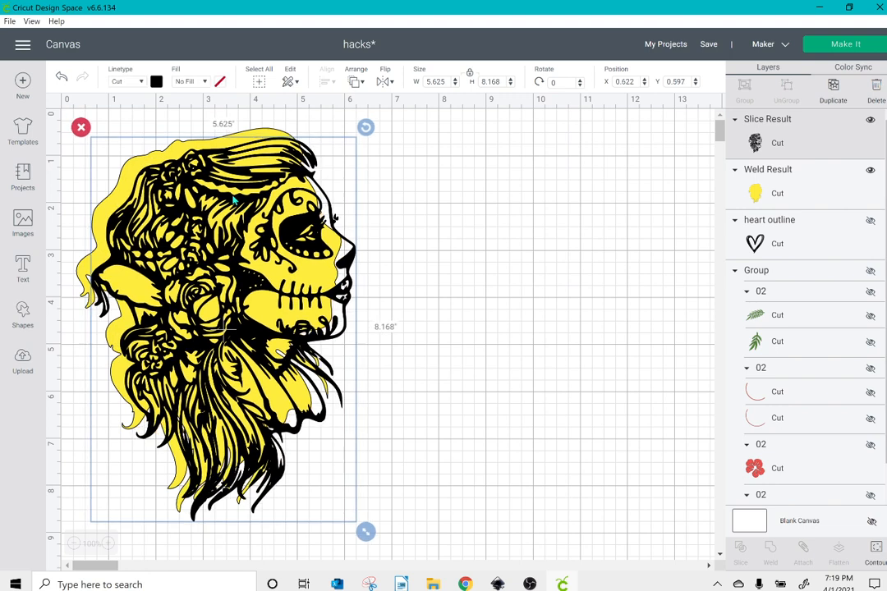
{"action": "left_click", "coordinate": [80, 127]}
{"action": "left_click", "coordinate": [69, 119]}
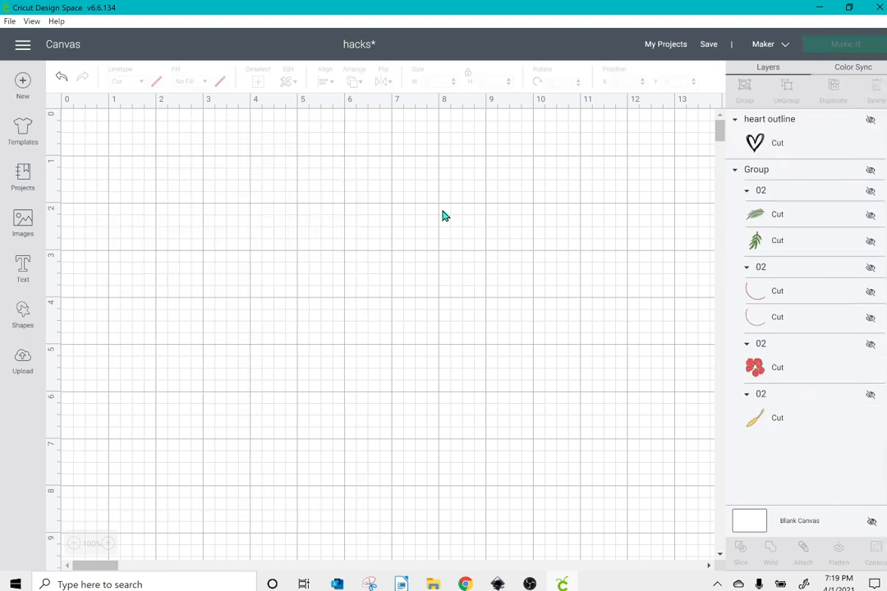
- Show the hidden heart outline and move it to about X 0.472, Y 0.43
{"action": "left_click", "coordinate": [870, 119]}
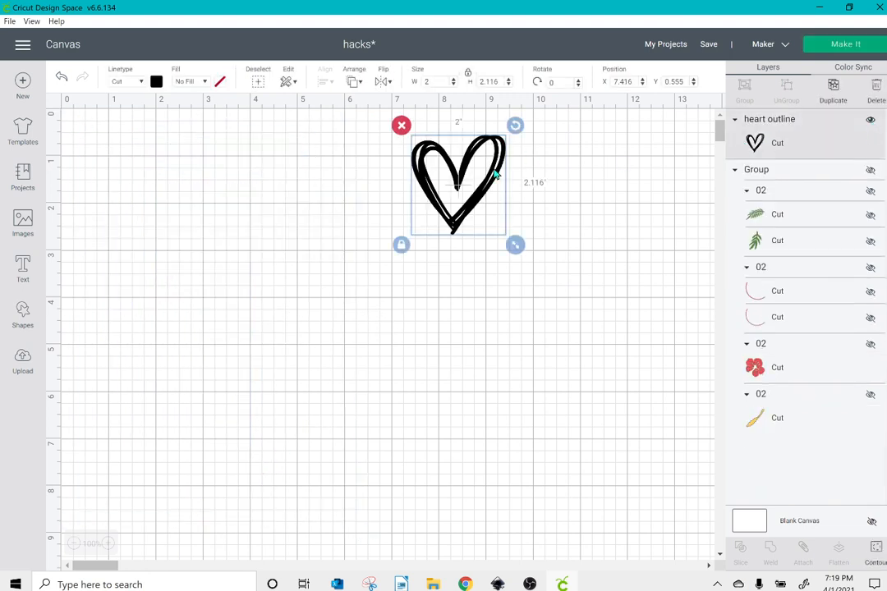
{"action": "left_click_drag", "start_coordinate": [415, 181], "coordinate": [112, 173]}
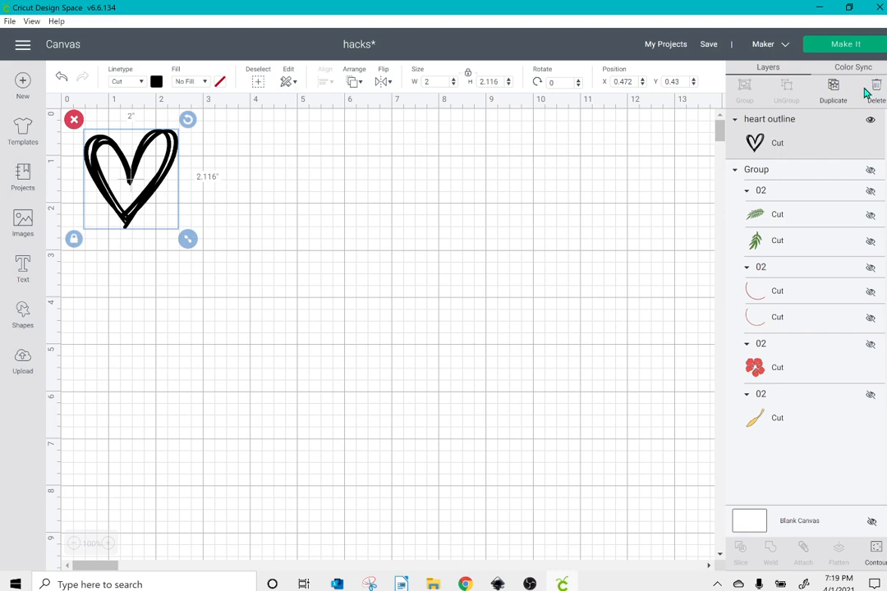
- Duplicate the heart outline, placing the copy beside the original, and delete the copy again
{"action": "left_click", "coordinate": [833, 87]}
{"action": "left_click_drag", "start_coordinate": [171, 166], "coordinate": [272, 161]}
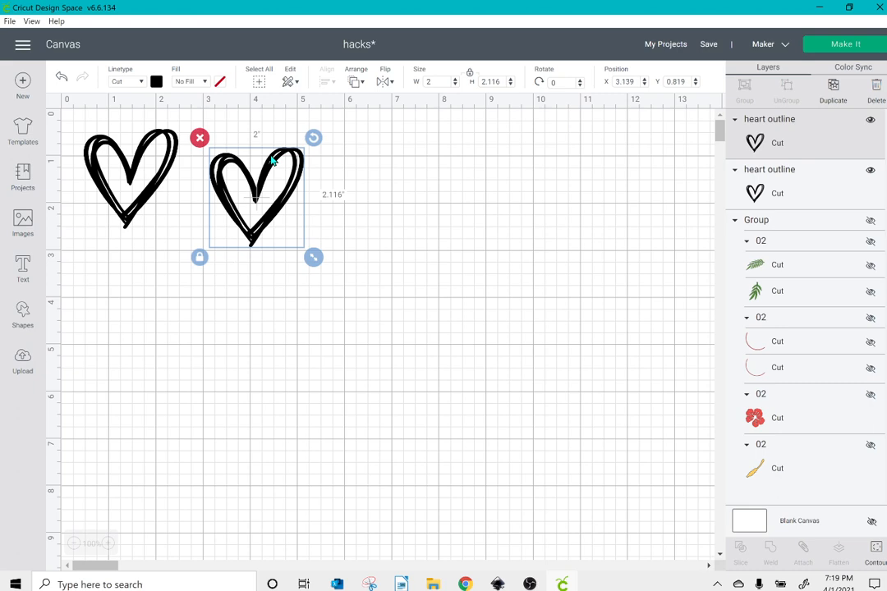
{"action": "left_click", "coordinate": [200, 139]}
{"action": "left_click", "coordinate": [136, 171]}
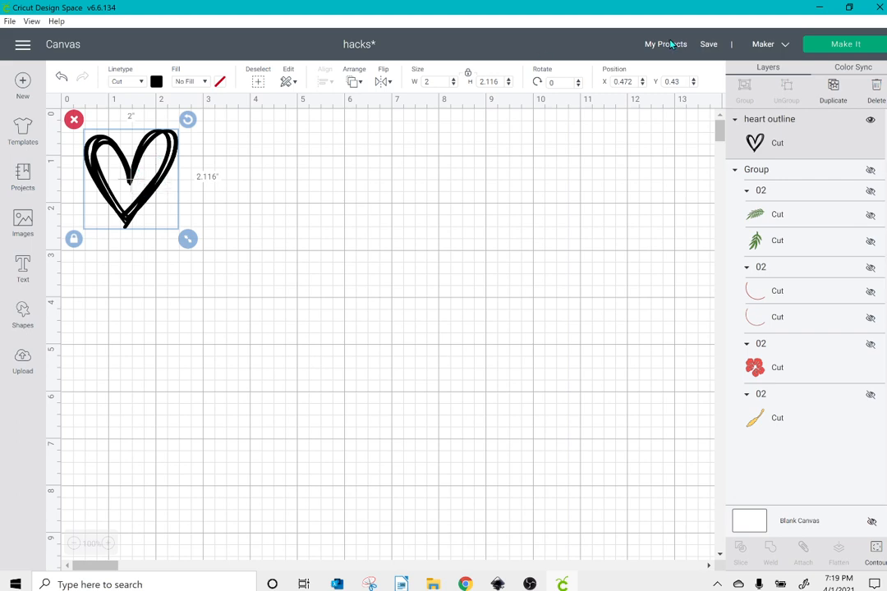
- Preview the heart project at 50 copies, including the second mat, and return to the canvas without cutting
{"action": "left_click", "coordinate": [833, 46]}
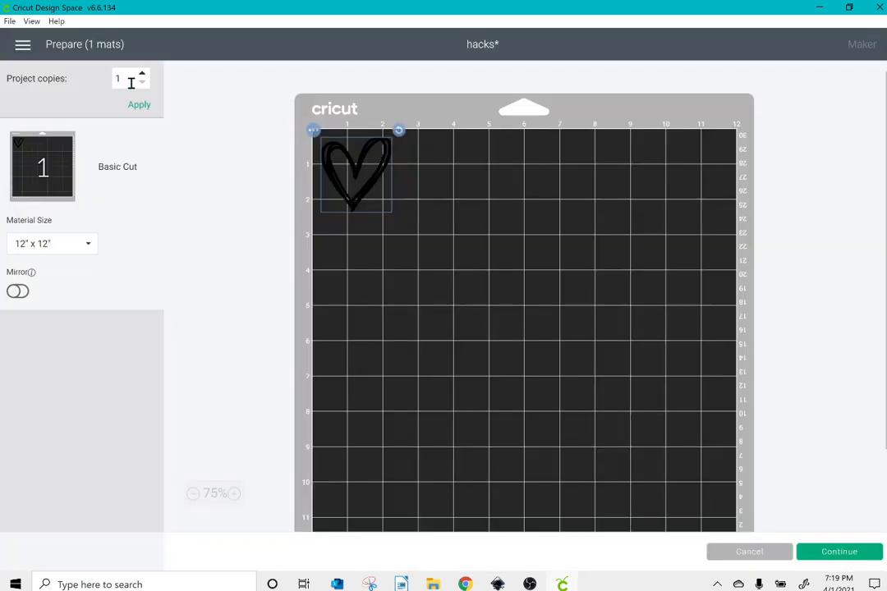
{"action": "double_click", "coordinate": [130, 82]}
{"action": "type", "text": "50"}
{"action": "key", "text": "Return"}
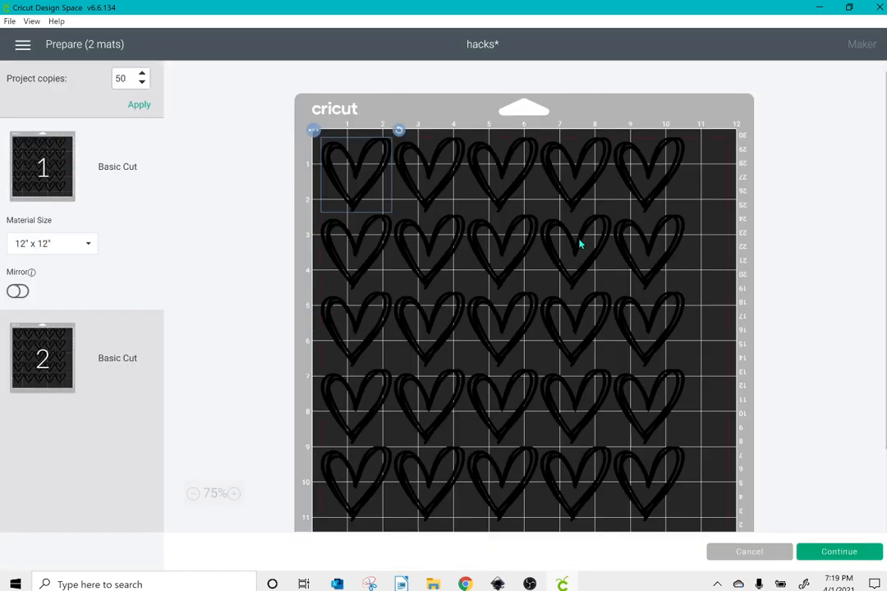
{"action": "left_click", "coordinate": [61, 353]}
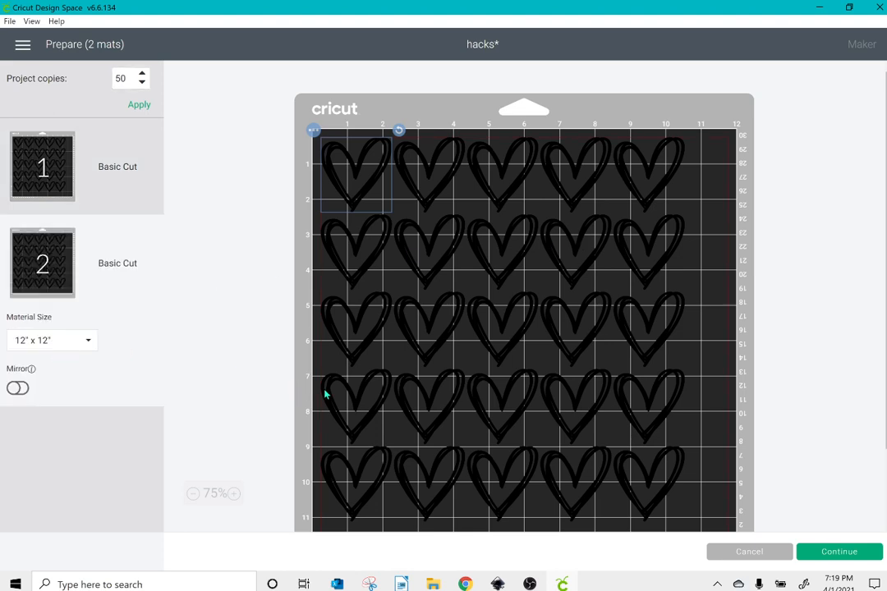
{"action": "left_click", "coordinate": [719, 554]}
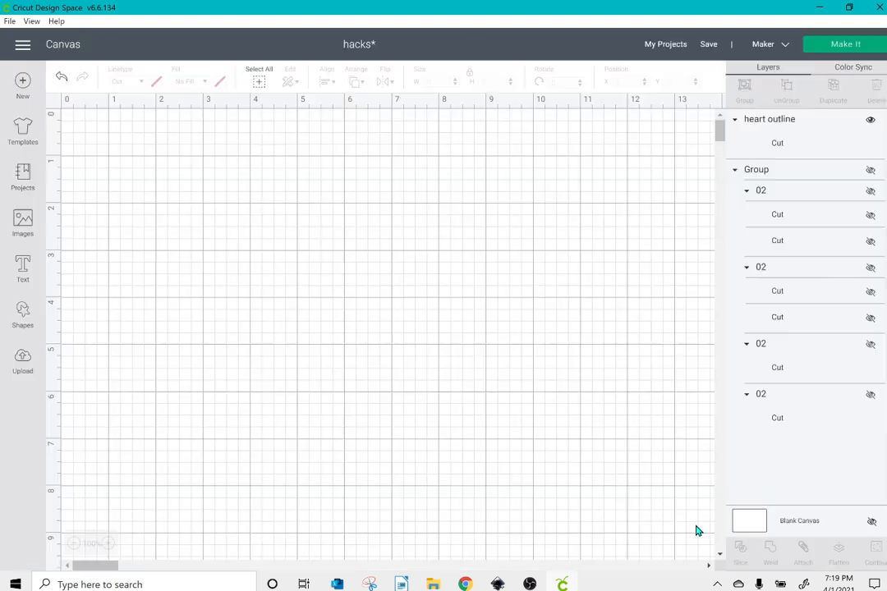
- Move the heart to about X 0.569, Y 5.708 and duplicate it three times into a horizontal row, ending at about X 9.75
{"action": "left_click_drag", "start_coordinate": [111, 162], "coordinate": [116, 414]}
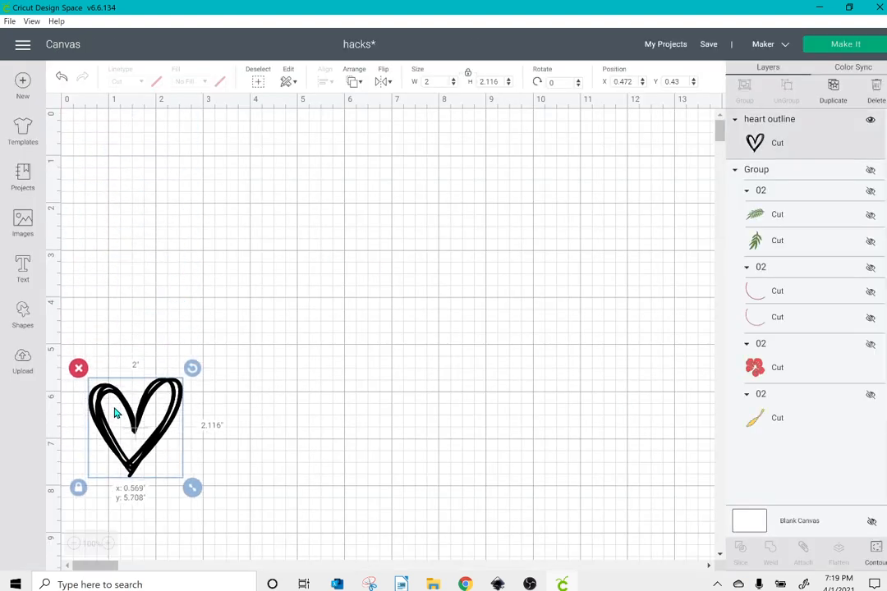
{"action": "left_click", "coordinate": [819, 103]}
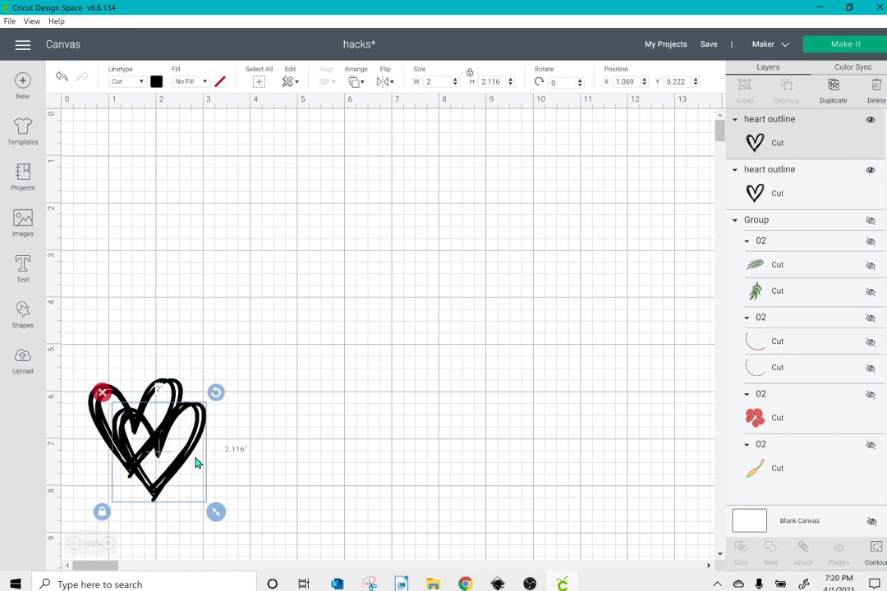
{"action": "left_click_drag", "start_coordinate": [196, 463], "coordinate": [411, 420]}
{"action": "left_click", "coordinate": [832, 89]}
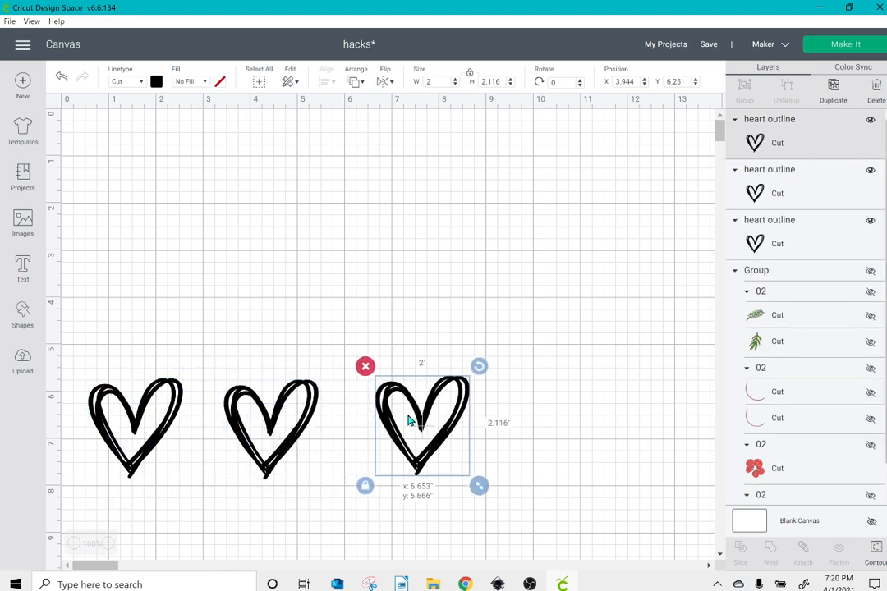
{"action": "left_click", "coordinate": [834, 87]}
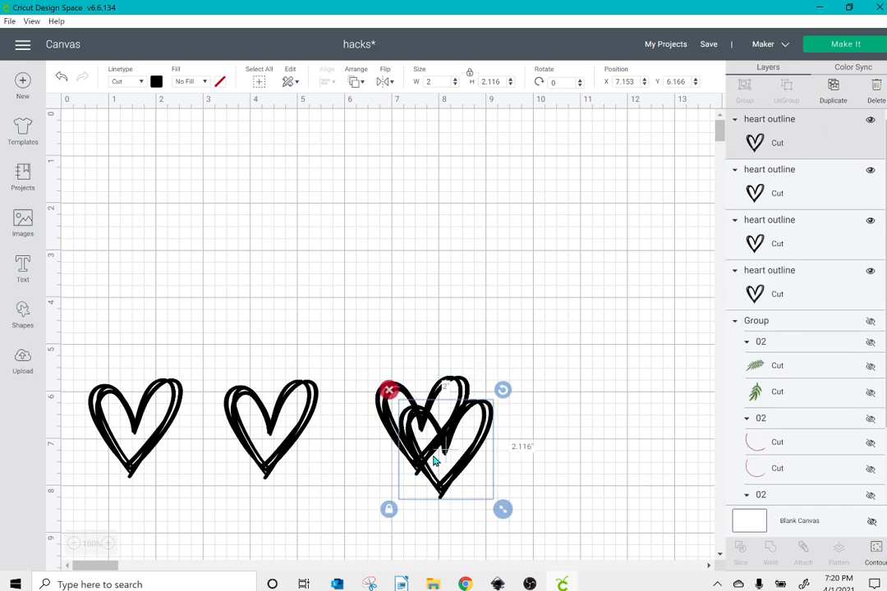
{"action": "left_click_drag", "start_coordinate": [435, 460], "coordinate": [558, 436]}
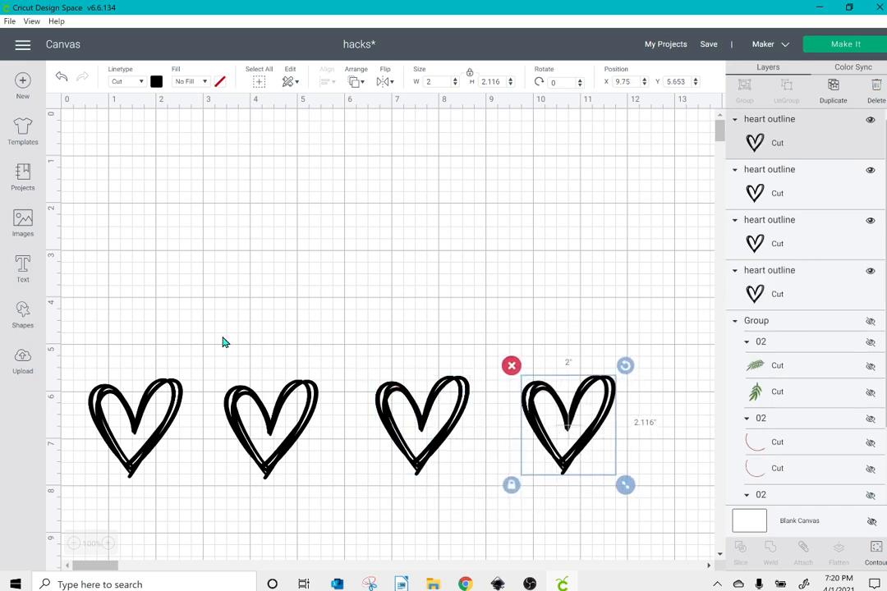
- Add the text "love" in the Stea font over the lower part of the heart row
{"action": "left_click", "coordinate": [29, 268]}
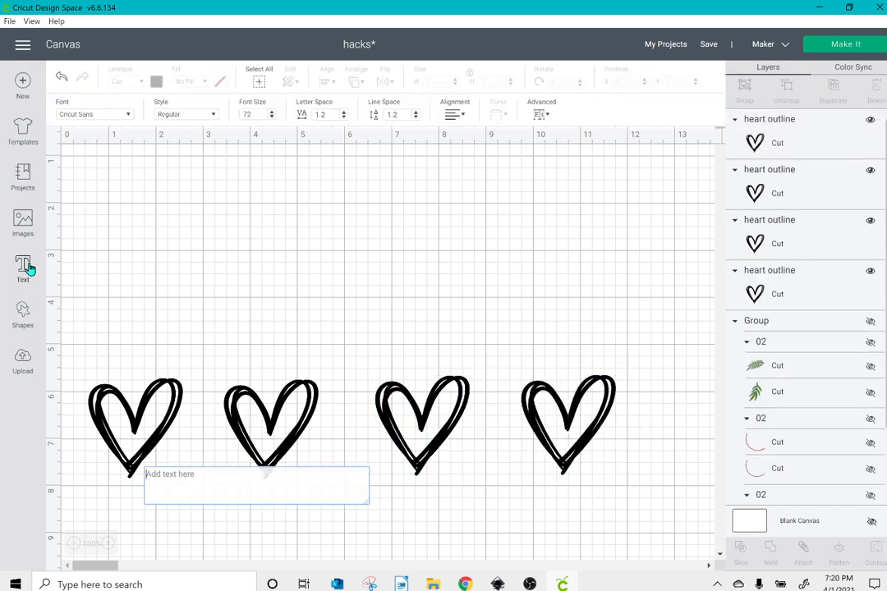
{"action": "left_click", "coordinate": [107, 114]}
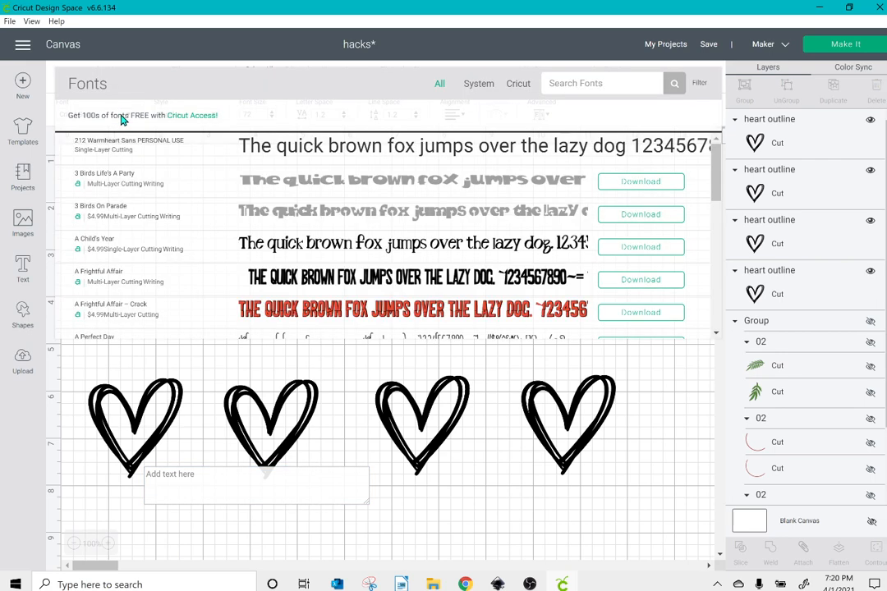
{"action": "left_click", "coordinate": [573, 85]}
{"action": "type", "text": "stea"}
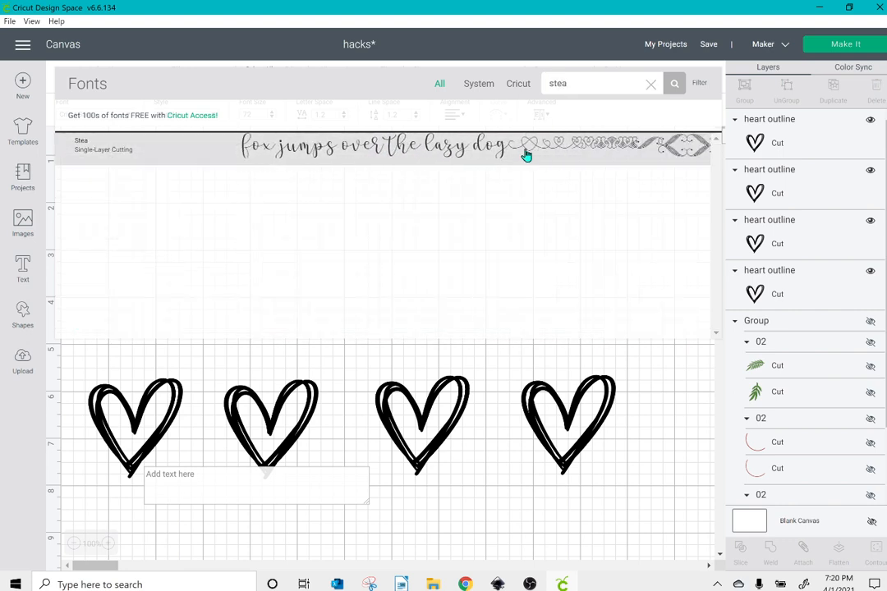
{"action": "left_click", "coordinate": [529, 150]}
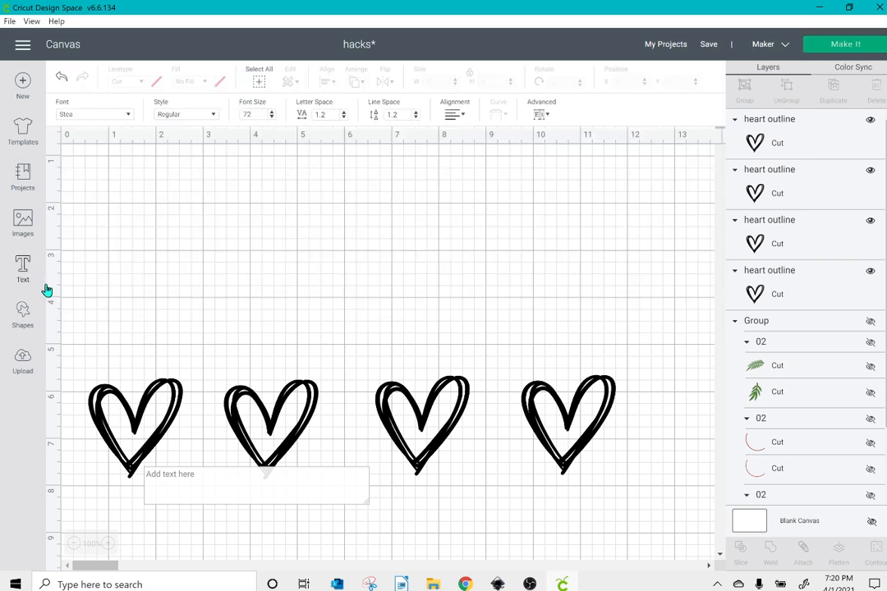
{"action": "left_click", "coordinate": [171, 488]}
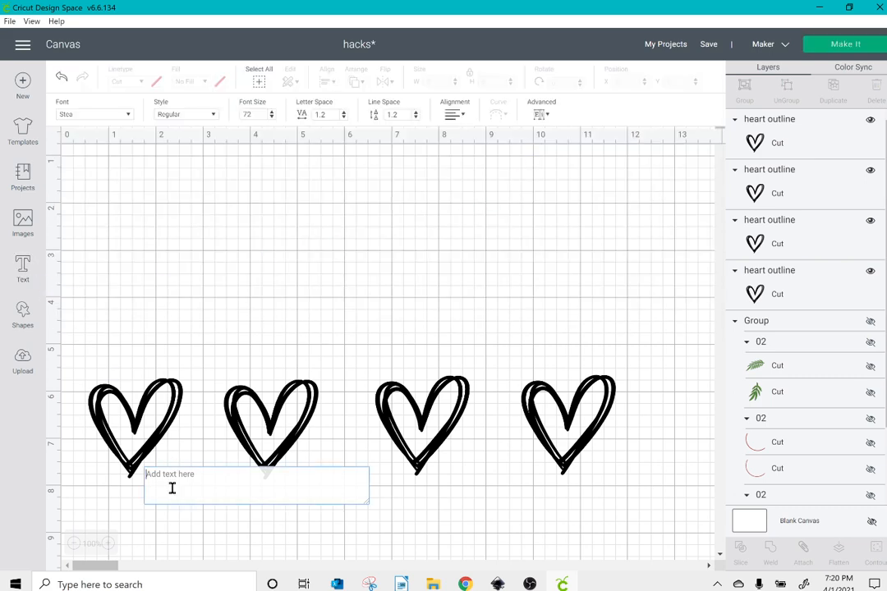
{"action": "type", "text": "love"}
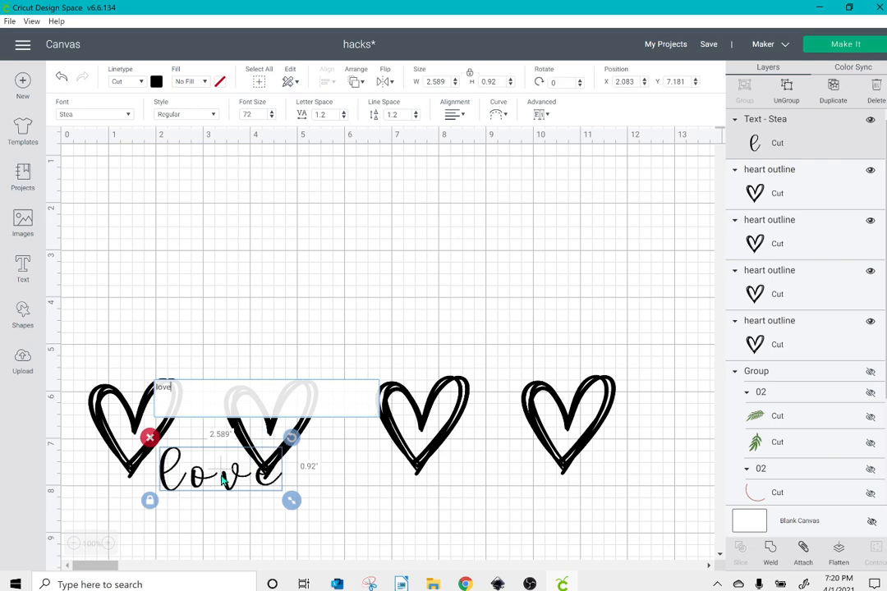
- Move the "love" text above the heart row to X 1.556, Y 0.625 and enlarge it to about 8.99 inches wide
{"action": "left_click_drag", "start_coordinate": [221, 481], "coordinate": [226, 346]}
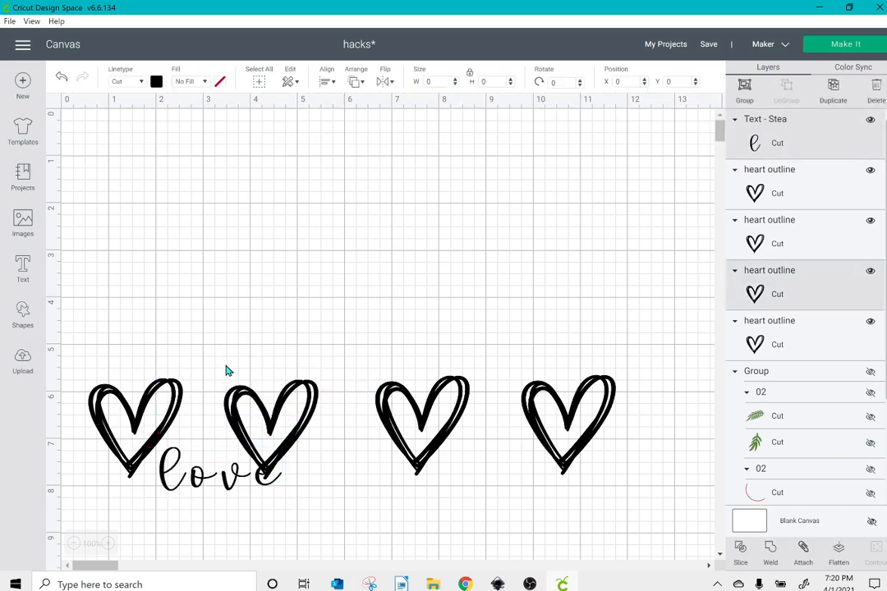
{"action": "left_click", "coordinate": [190, 486]}
{"action": "left_click_drag", "start_coordinate": [188, 486], "coordinate": [175, 174]}
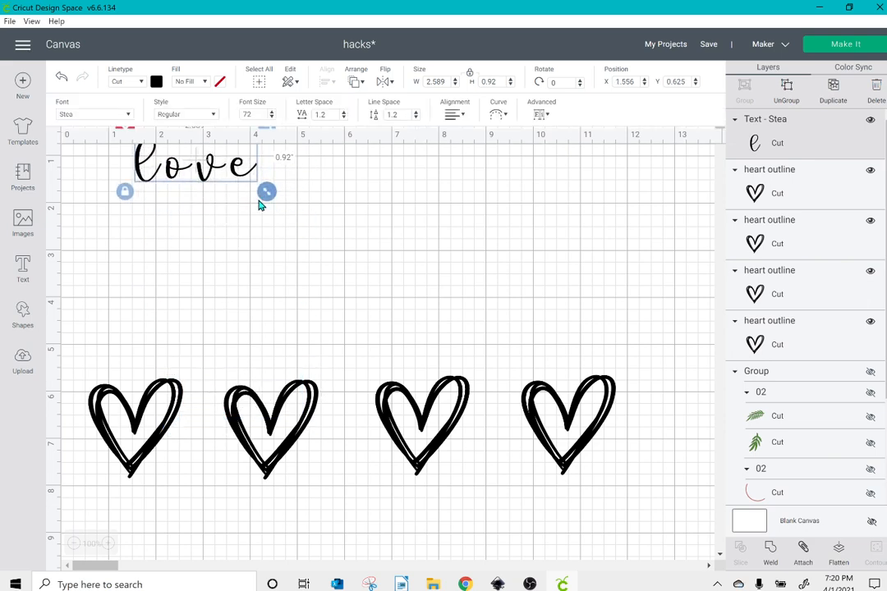
{"action": "left_click_drag", "start_coordinate": [261, 197], "coordinate": [569, 343]}
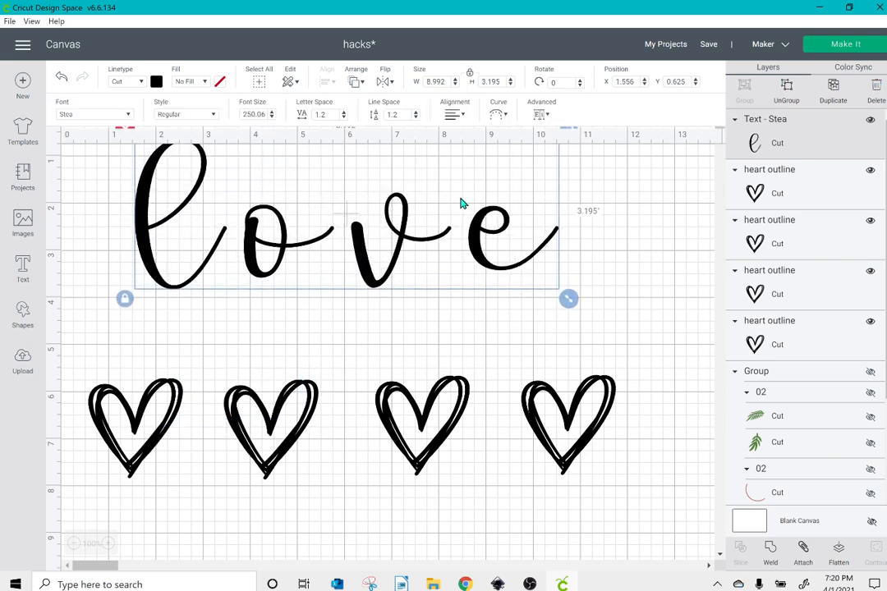
- Reduce the letter spacing of the "love" text to -0.5 so the script letters connect
{"action": "left_click", "coordinate": [344, 117]}
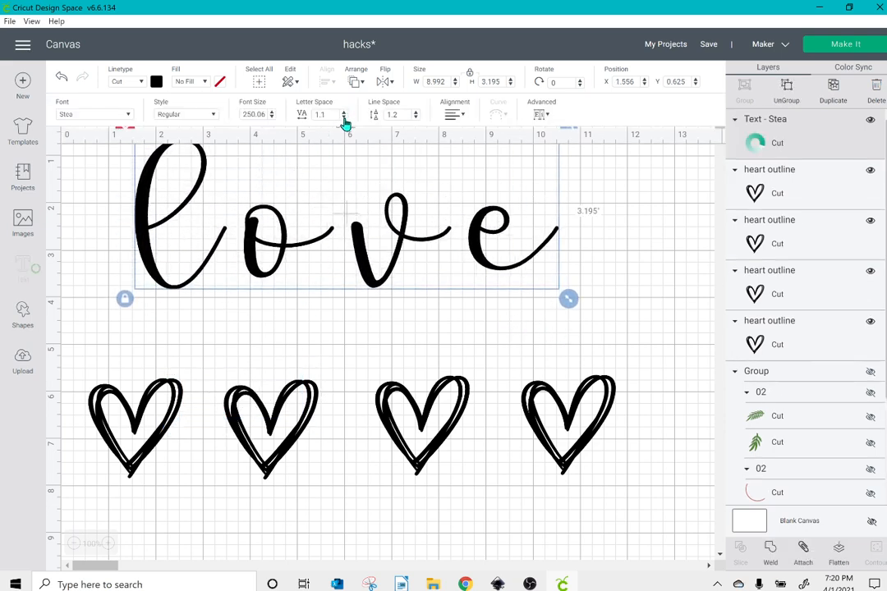
{"action": "left_click", "coordinate": [344, 117]}
{"action": "left_click", "coordinate": [344, 117]}
{"action": "left_click", "coordinate": [344, 118]}
{"action": "left_click", "coordinate": [344, 117]}
{"action": "left_click", "coordinate": [344, 118]}
{"action": "left_click", "coordinate": [344, 117]}
{"action": "left_click", "coordinate": [344, 117]}
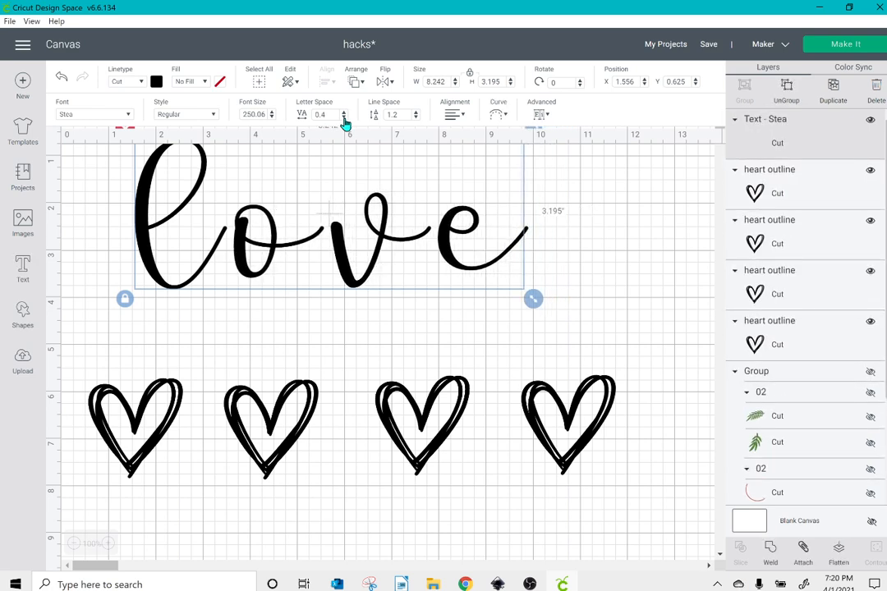
{"action": "left_click", "coordinate": [344, 118]}
{"action": "left_click", "coordinate": [344, 117]}
{"action": "left_click", "coordinate": [344, 117]}
{"action": "left_click", "coordinate": [344, 118]}
{"action": "left_click", "coordinate": [344, 118]}
{"action": "left_click", "coordinate": [344, 118]}
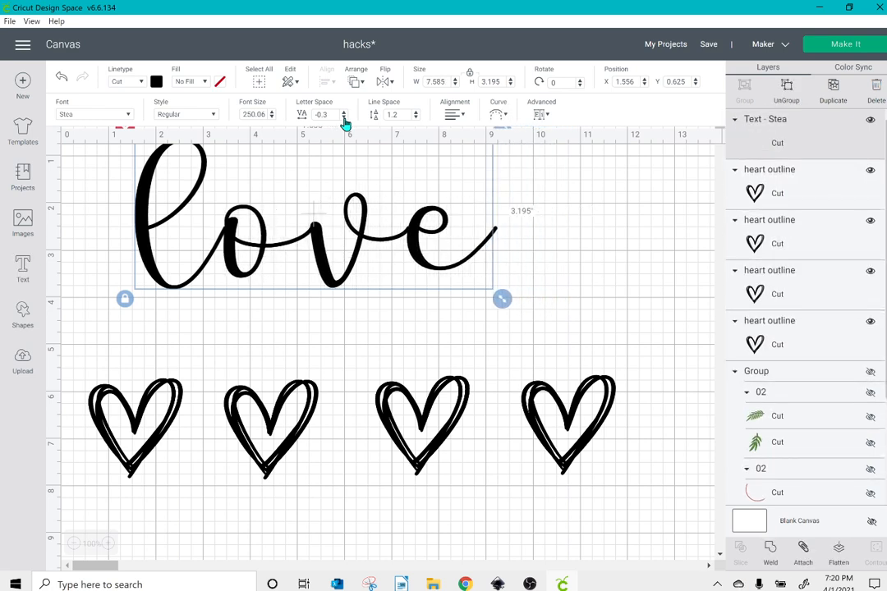
{"action": "left_click", "coordinate": [344, 117]}
{"action": "left_click", "coordinate": [344, 119]}
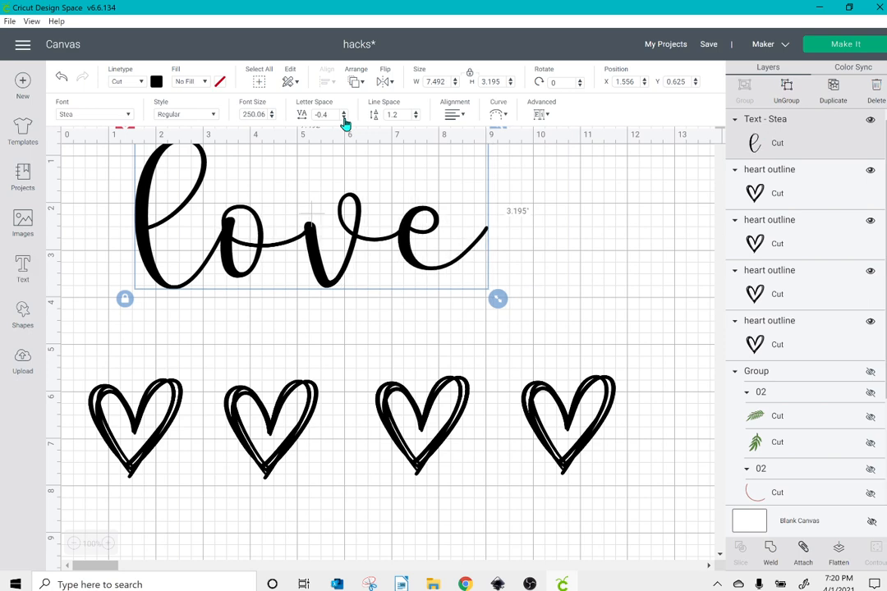
{"action": "left_click", "coordinate": [344, 119]}
- Weld the "love" text into one shape and position it above the hearts at about X 2.694, Y 1.056
{"action": "left_click_drag", "start_coordinate": [301, 249], "coordinate": [348, 286]}
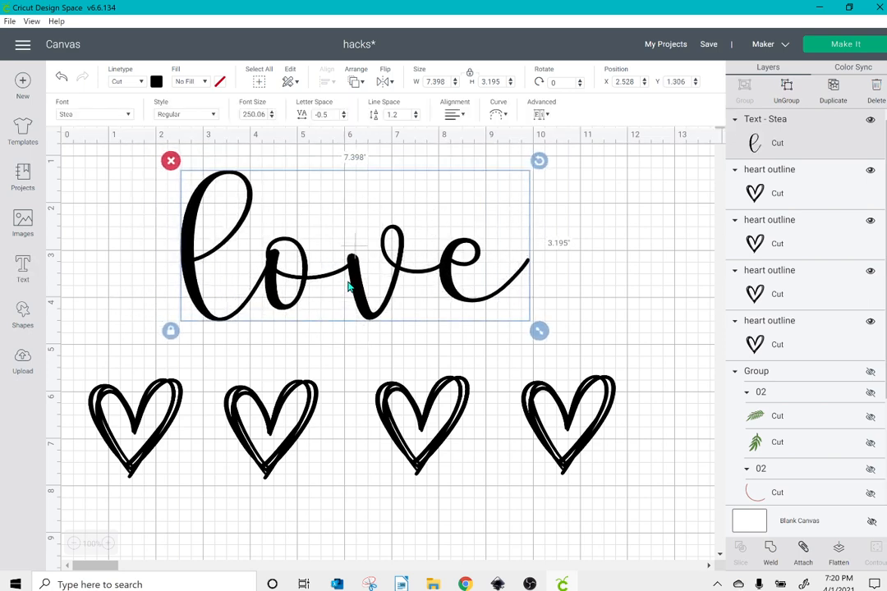
{"action": "left_click", "coordinate": [770, 559]}
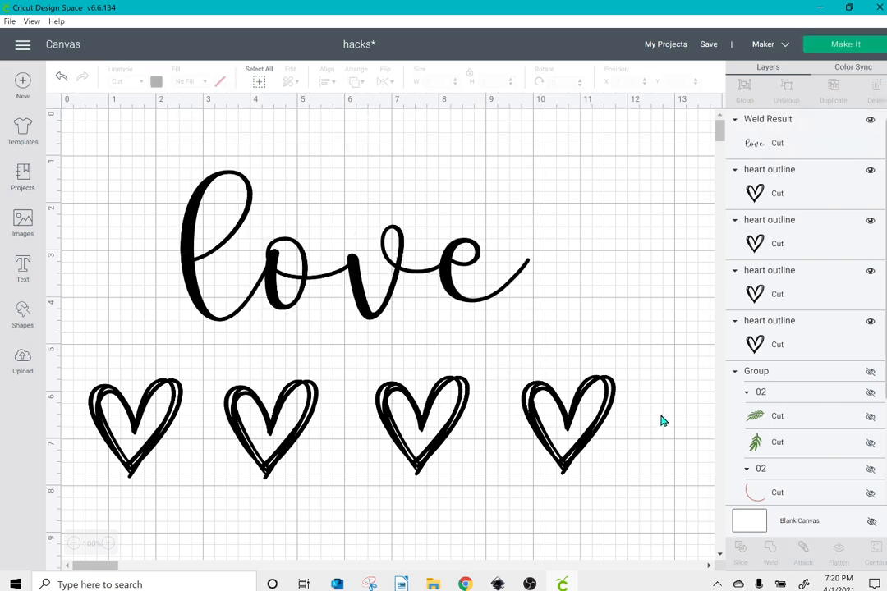
{"action": "left_click_drag", "start_coordinate": [400, 277], "coordinate": [408, 261]}
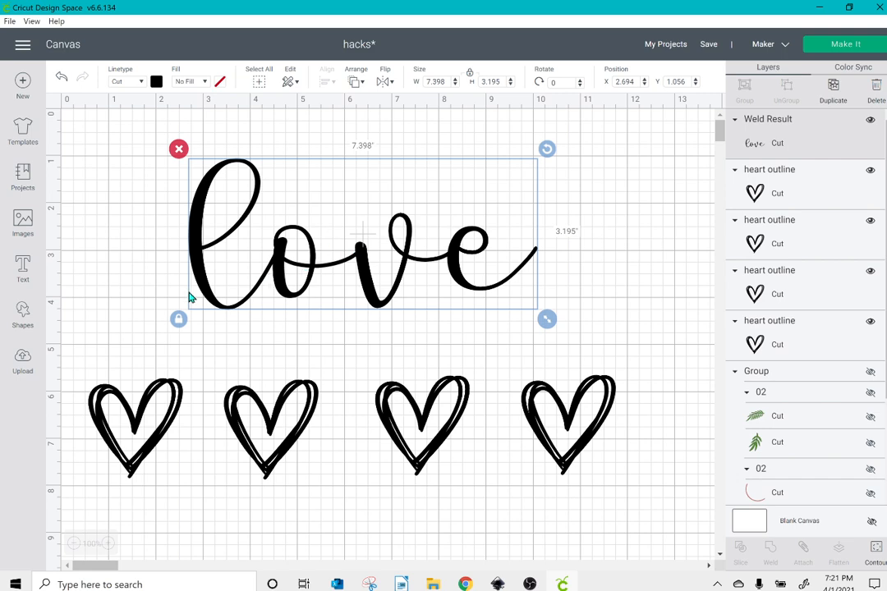
- Try centering the word and all four hearts vertically, and undo the alignment
{"action": "left_click_drag", "start_coordinate": [97, 145], "coordinate": [637, 505]}
{"action": "left_click_drag", "start_coordinate": [533, 353], "coordinate": [534, 353]}
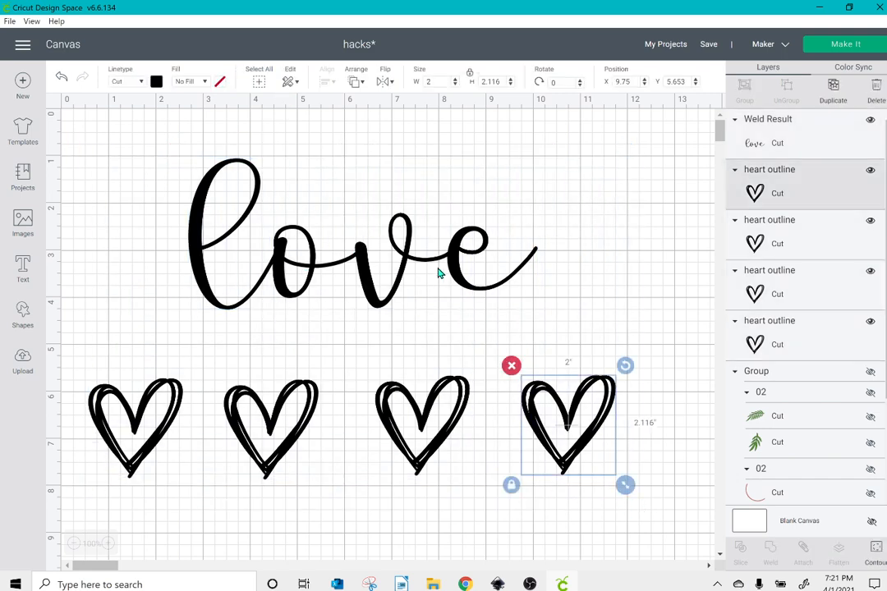
{"action": "left_click_drag", "start_coordinate": [89, 142], "coordinate": [681, 489]}
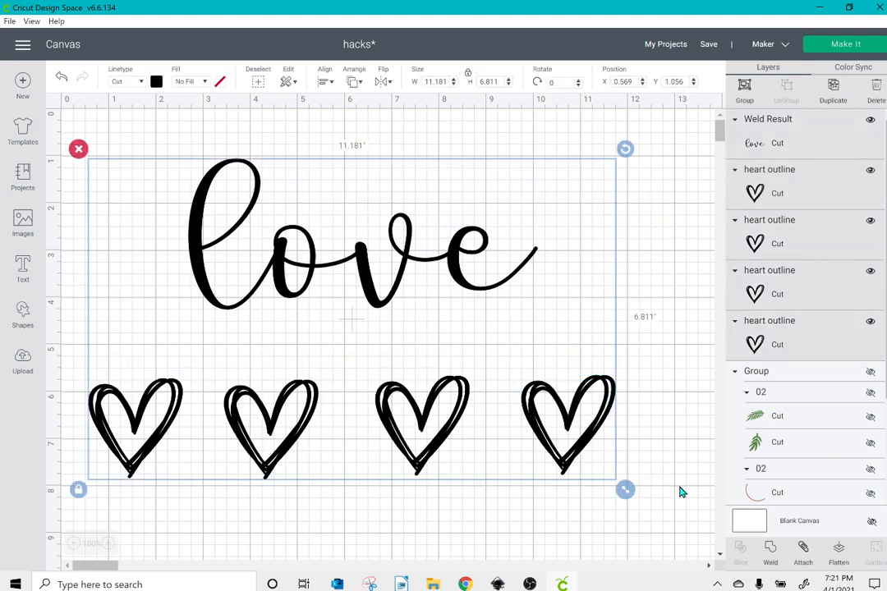
{"action": "left_click", "coordinate": [325, 82]}
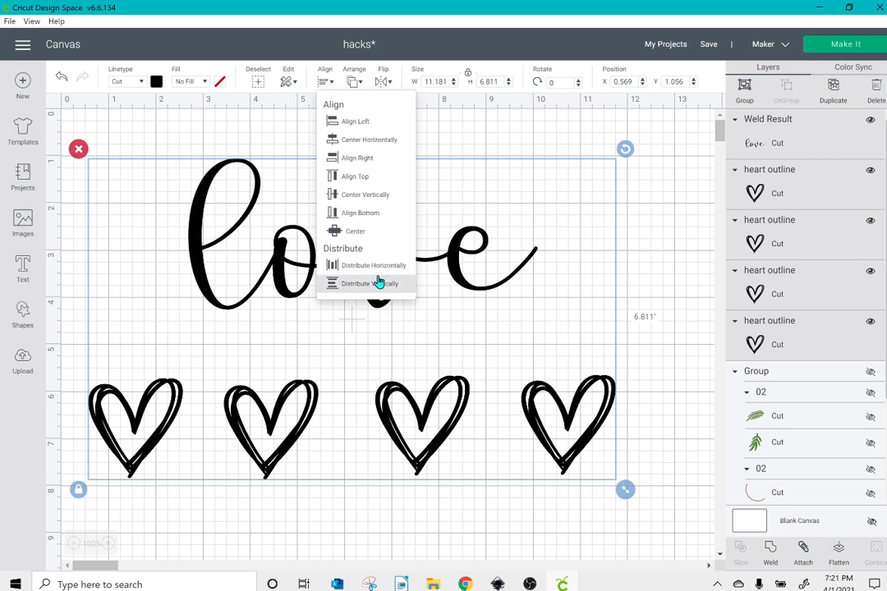
{"action": "left_click", "coordinate": [377, 195]}
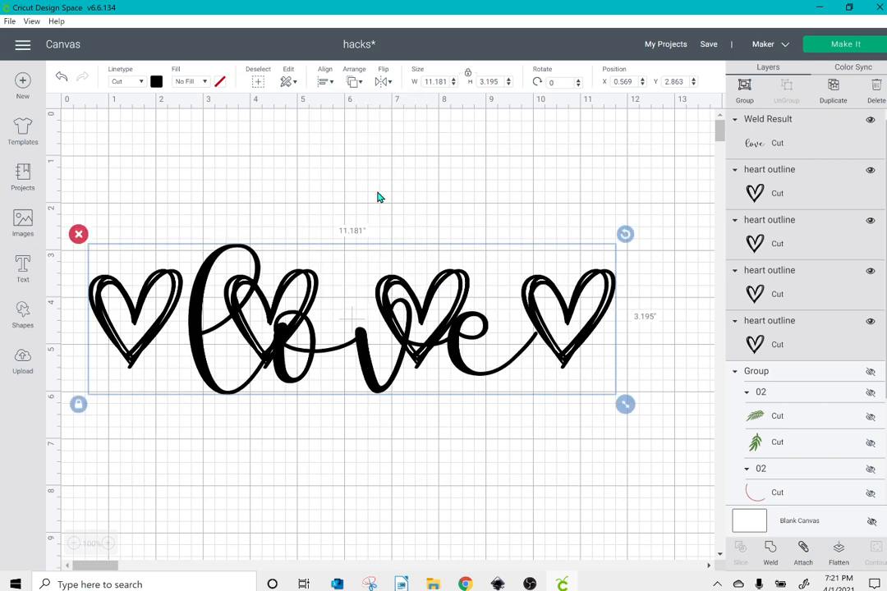
{"action": "left_click", "coordinate": [61, 77]}
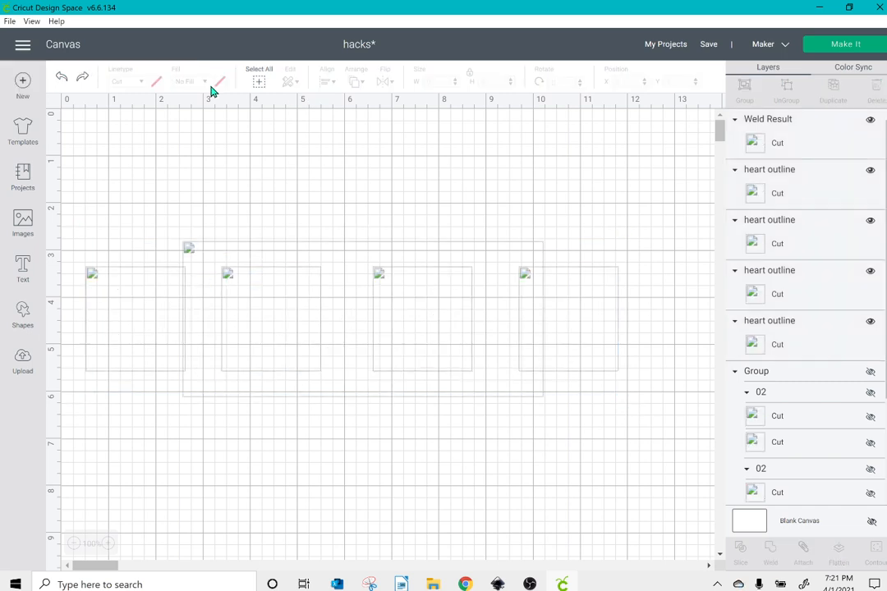
- Try centering the word and all four separate hearts horizontally, and undo the alignment
{"action": "left_click_drag", "start_coordinate": [111, 136], "coordinate": [252, 267]}
{"action": "left_click_drag", "start_coordinate": [389, 422], "coordinate": [593, 511]}
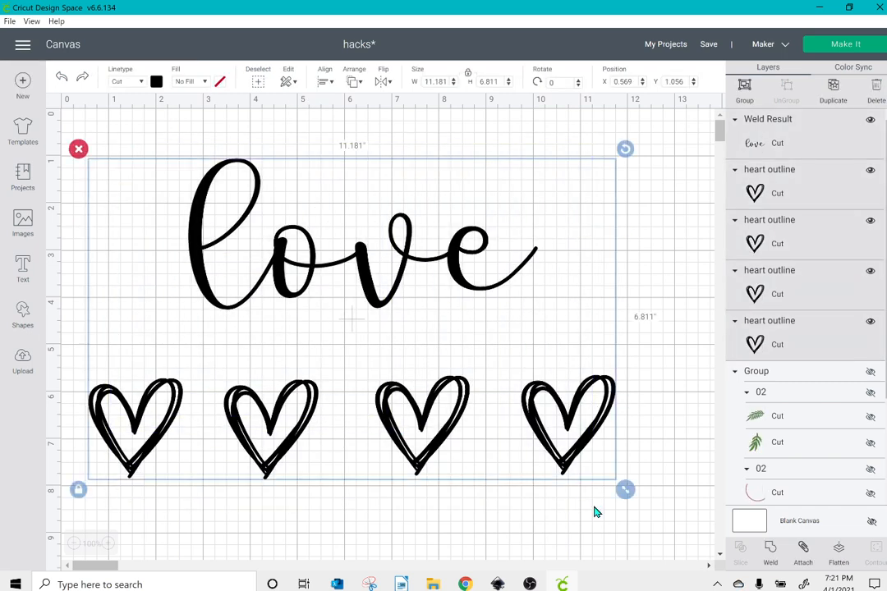
{"action": "left_click", "coordinate": [326, 82]}
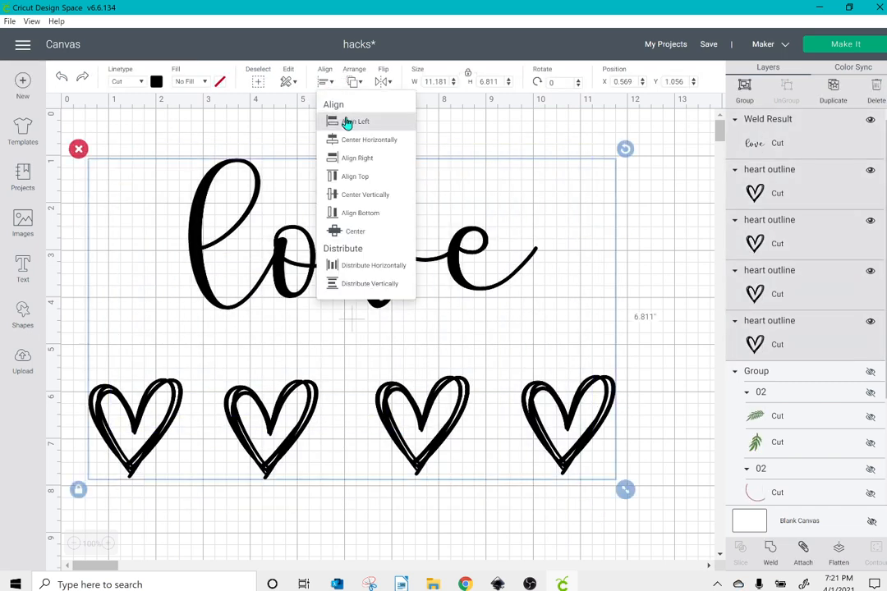
{"action": "left_click", "coordinate": [350, 142]}
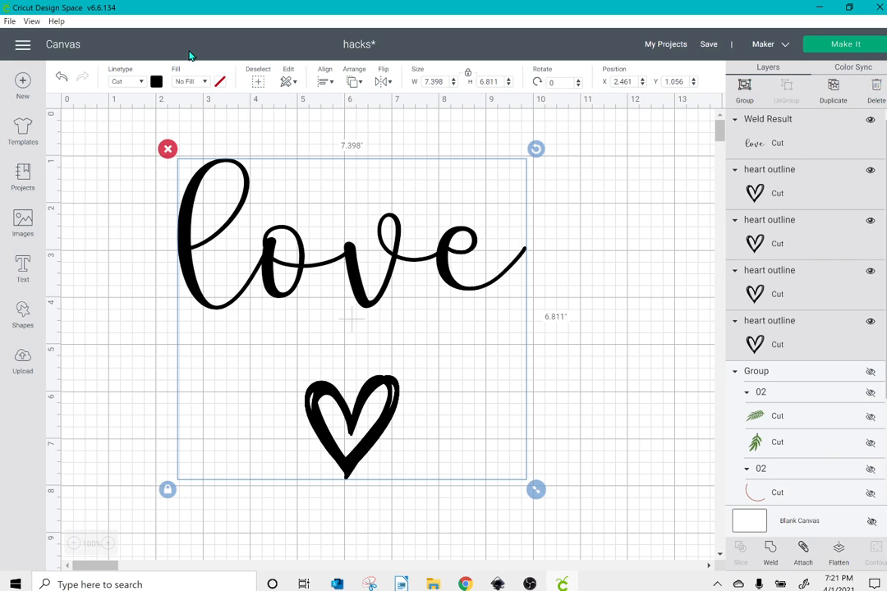
{"action": "left_click", "coordinate": [62, 77]}
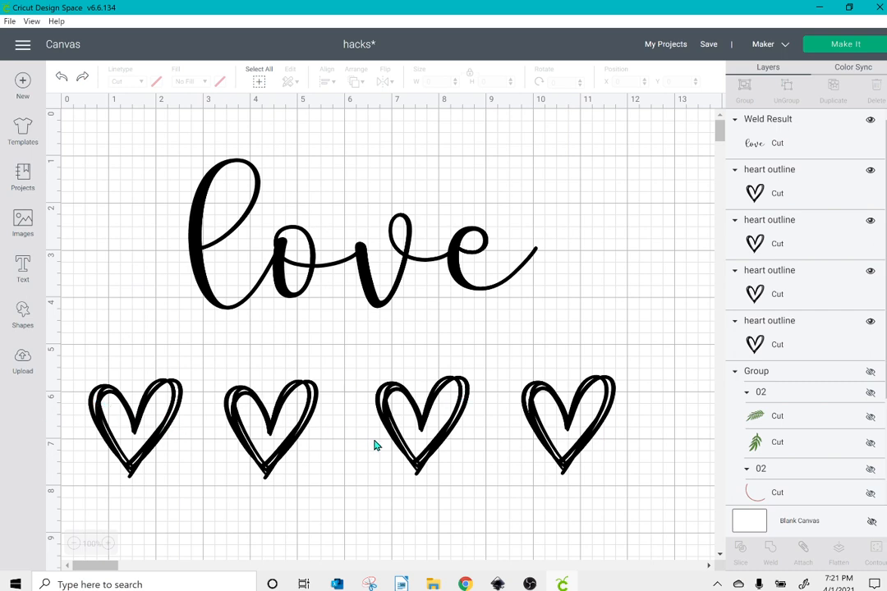
- Move the welded word to about X 2.958, Y 0.597 and distribute the four hearts horizontally and vertically
{"action": "left_click", "coordinate": [364, 254]}
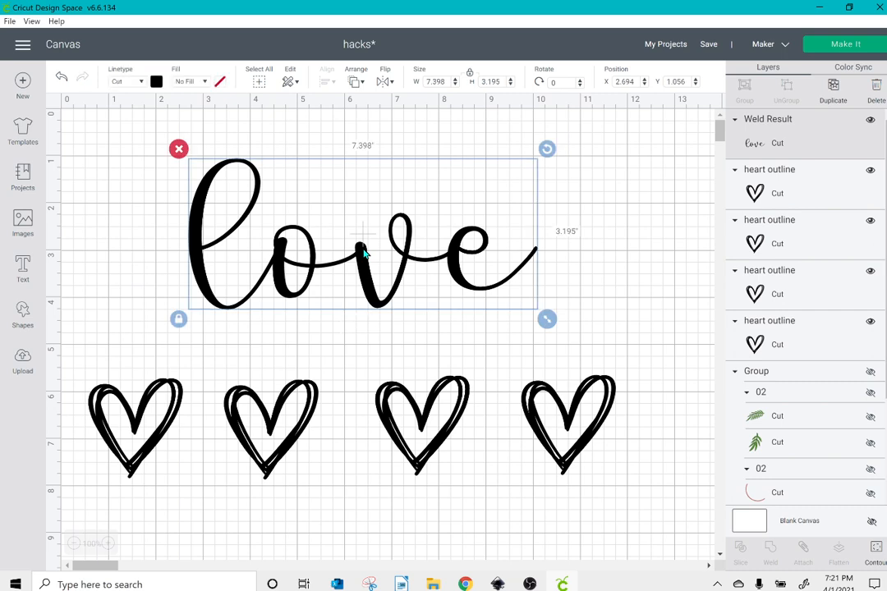
{"action": "left_click_drag", "start_coordinate": [364, 253], "coordinate": [377, 229]}
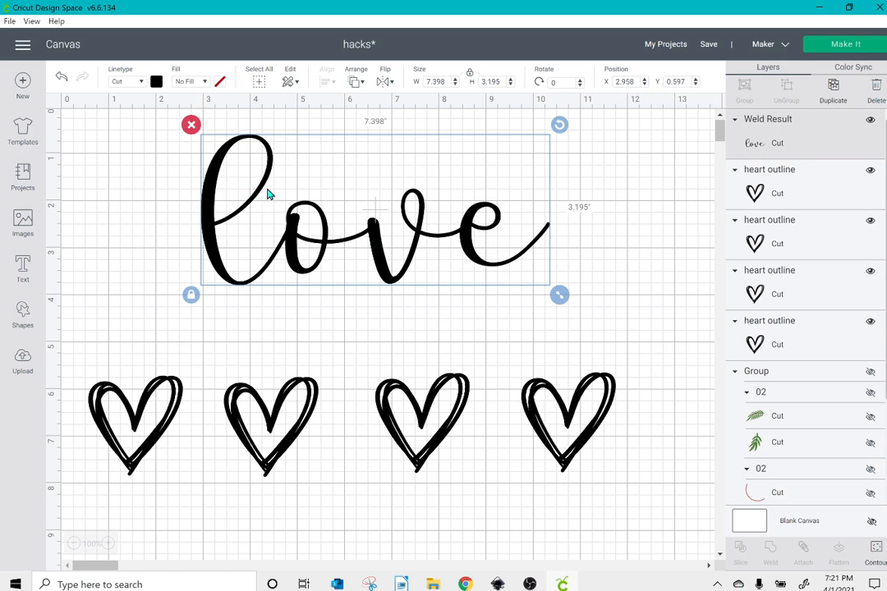
{"action": "left_click_drag", "start_coordinate": [79, 358], "coordinate": [636, 500]}
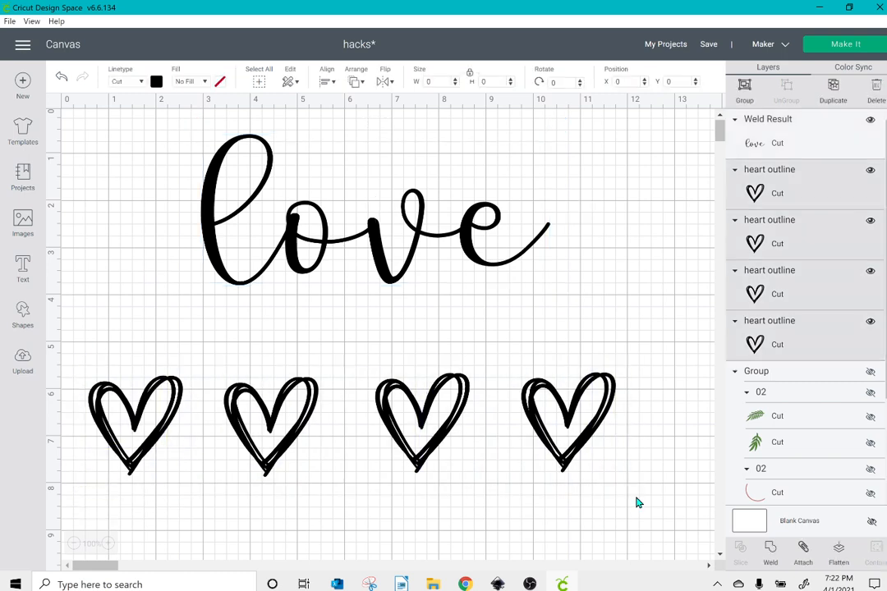
{"action": "left_click", "coordinate": [328, 83]}
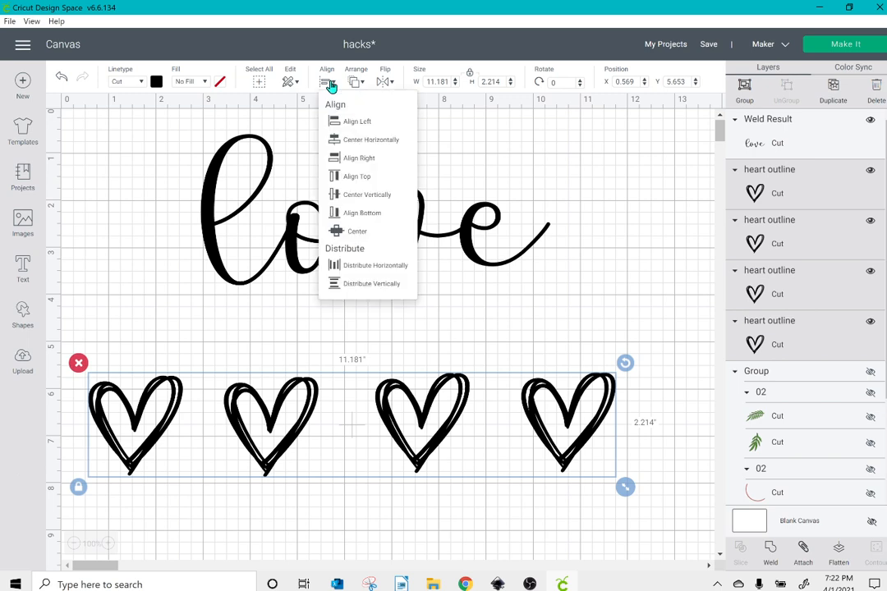
{"action": "left_click", "coordinate": [358, 270]}
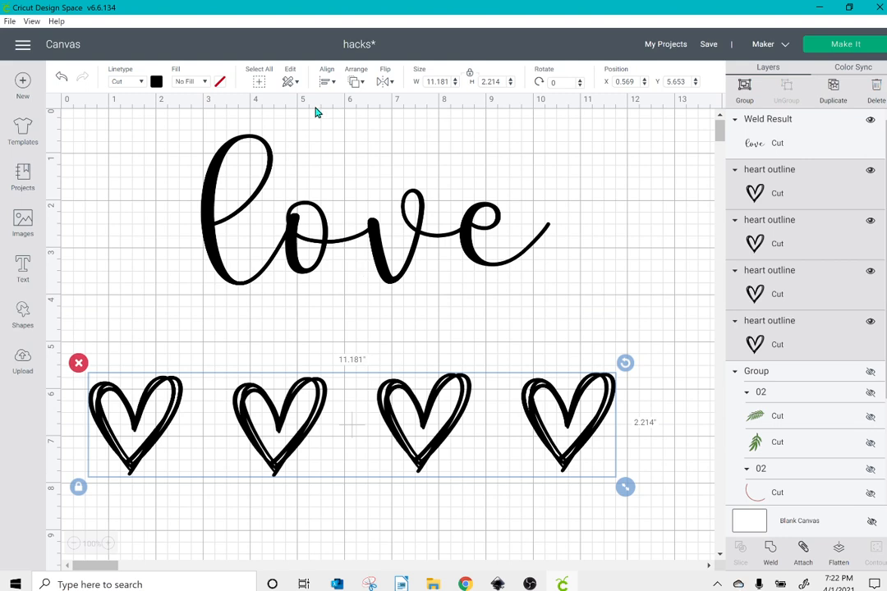
{"action": "left_click", "coordinate": [326, 82]}
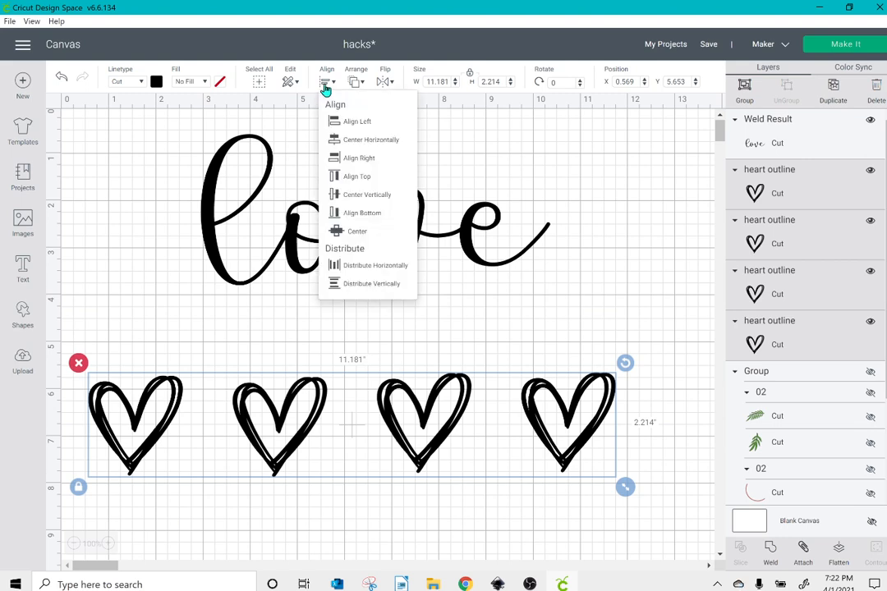
{"action": "left_click", "coordinate": [353, 283]}
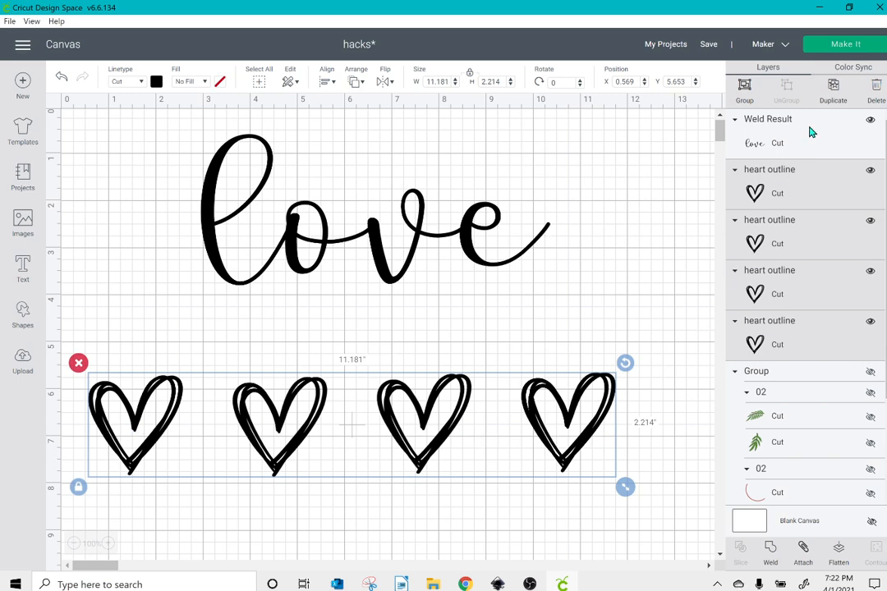
- Group the four hearts and center the group horizontally with the word "love"
{"action": "left_click", "coordinate": [744, 92]}
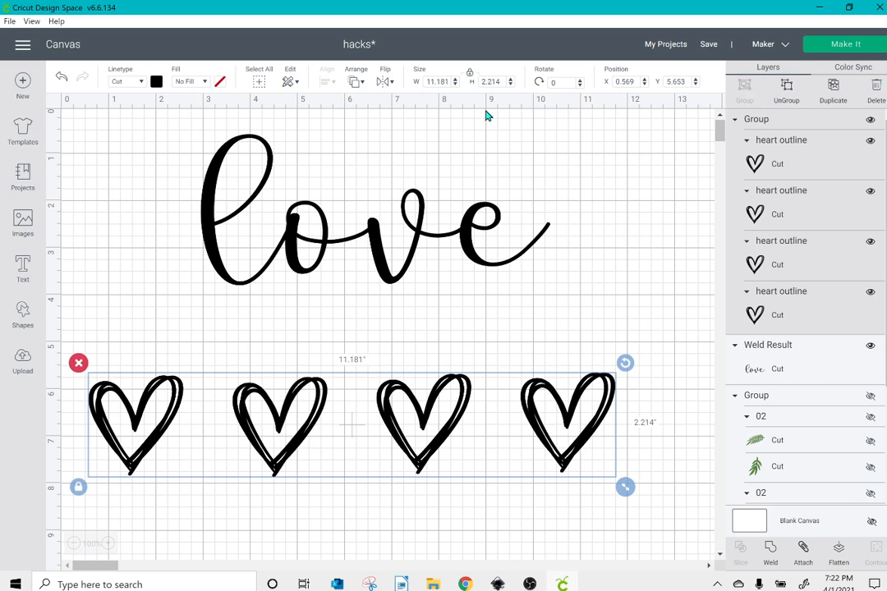
{"action": "left_click_drag", "start_coordinate": [83, 128], "coordinate": [619, 517]}
{"action": "left_click", "coordinate": [325, 82]}
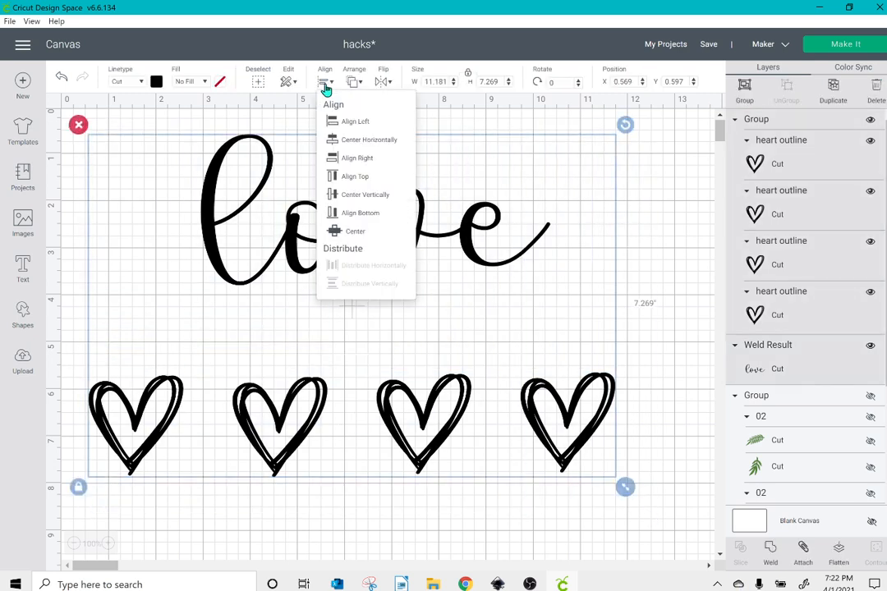
{"action": "left_click", "coordinate": [362, 149]}
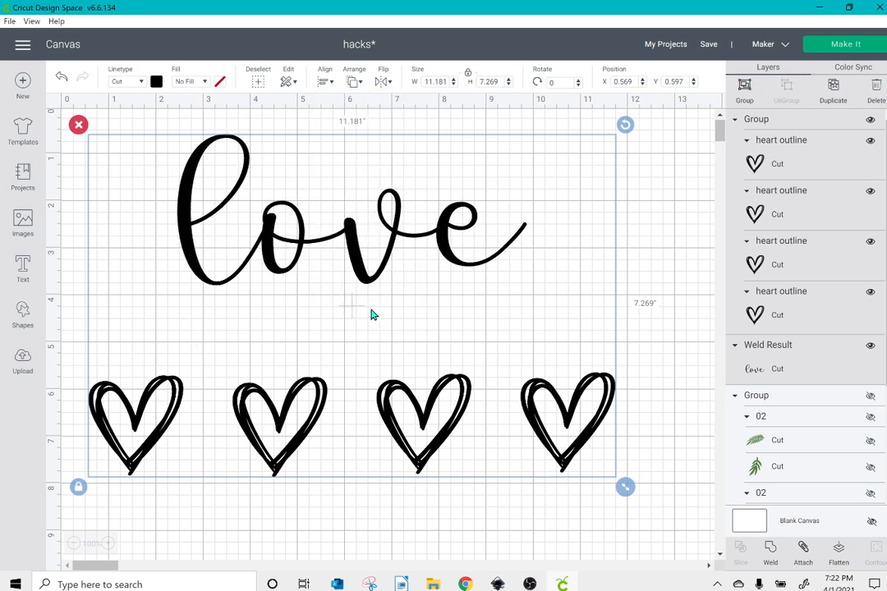
{"action": "left_click", "coordinate": [647, 358]}
- Ungroup the hearts and change the color of the first and third hearts to red
{"action": "left_click", "coordinate": [589, 408]}
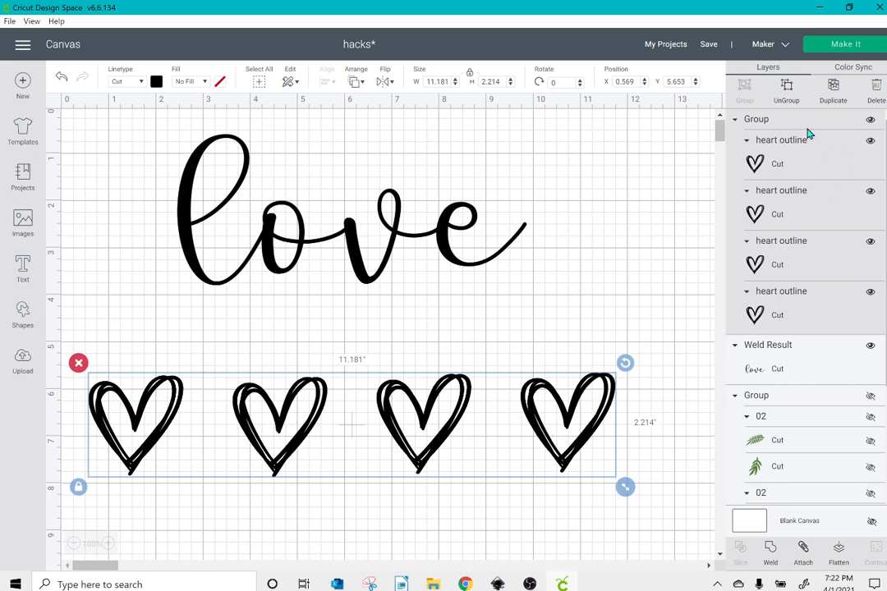
{"action": "left_click", "coordinate": [786, 87]}
{"action": "left_click", "coordinate": [179, 406]}
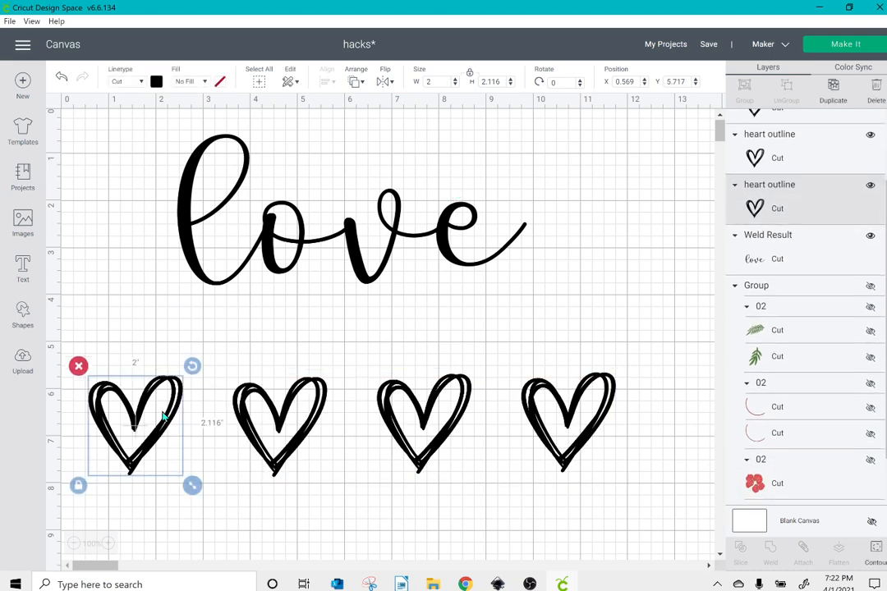
{"action": "left_click", "coordinate": [443, 422], "text": "shift"}
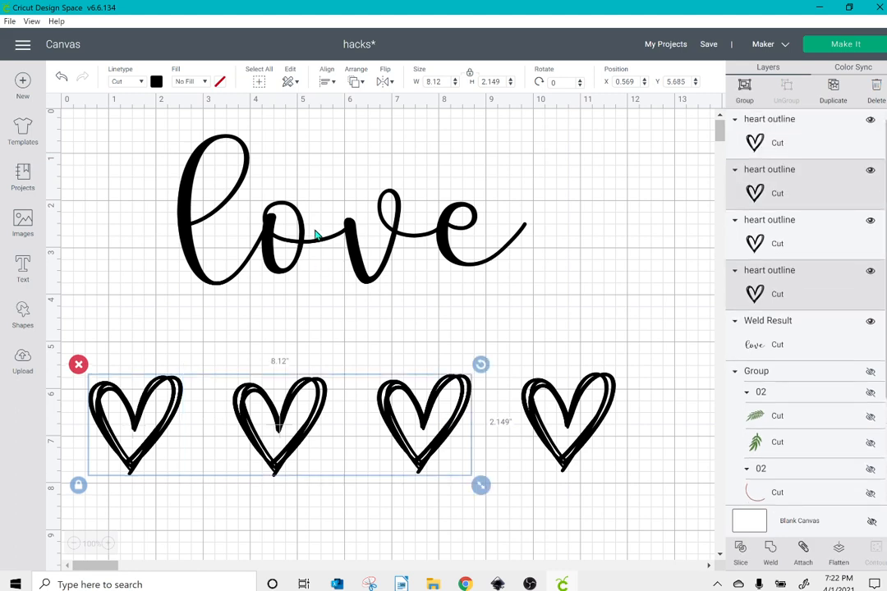
{"action": "left_click", "coordinate": [156, 83]}
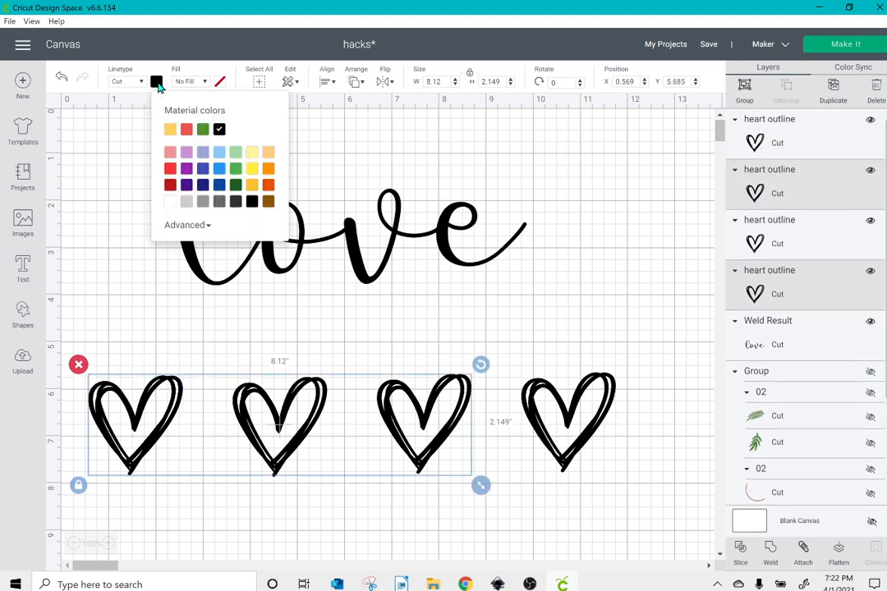
{"action": "left_click", "coordinate": [170, 168]}
{"action": "left_click", "coordinate": [317, 258]}
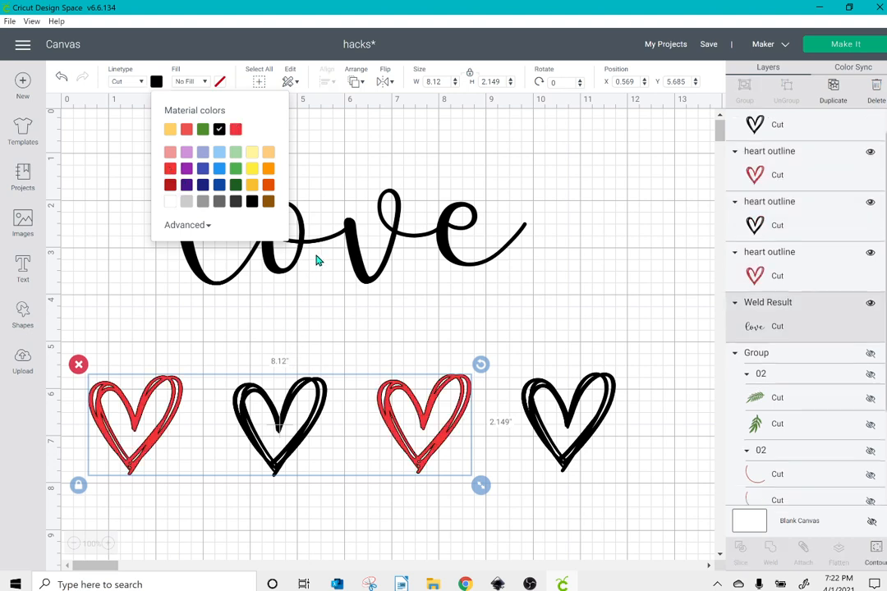
- Recolor the word "love" and the second and fourth hearts to light pink #ffd7fa
{"action": "left_click", "coordinate": [300, 435], "text": "shift"}
{"action": "left_click", "coordinate": [427, 423], "text": "shift"}
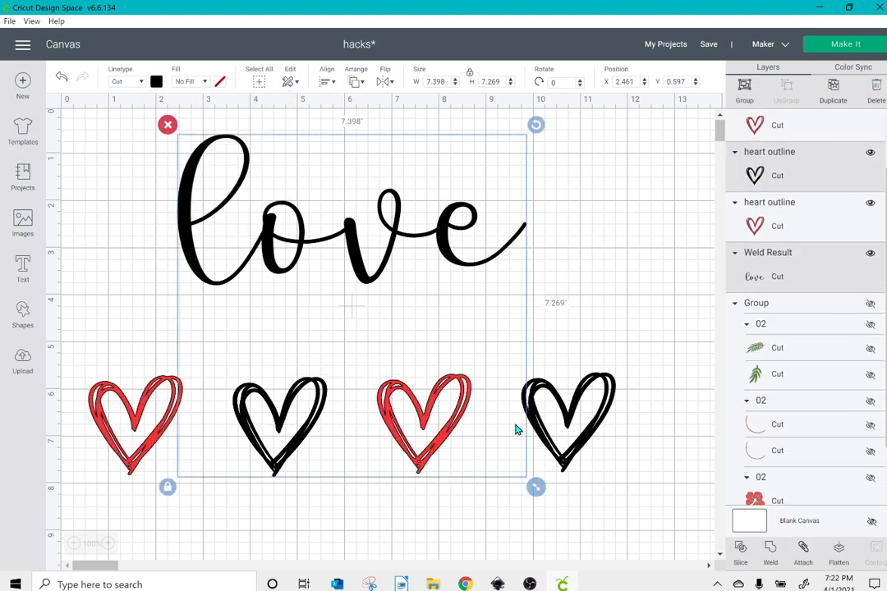
{"action": "left_click", "coordinate": [573, 421], "text": "shift"}
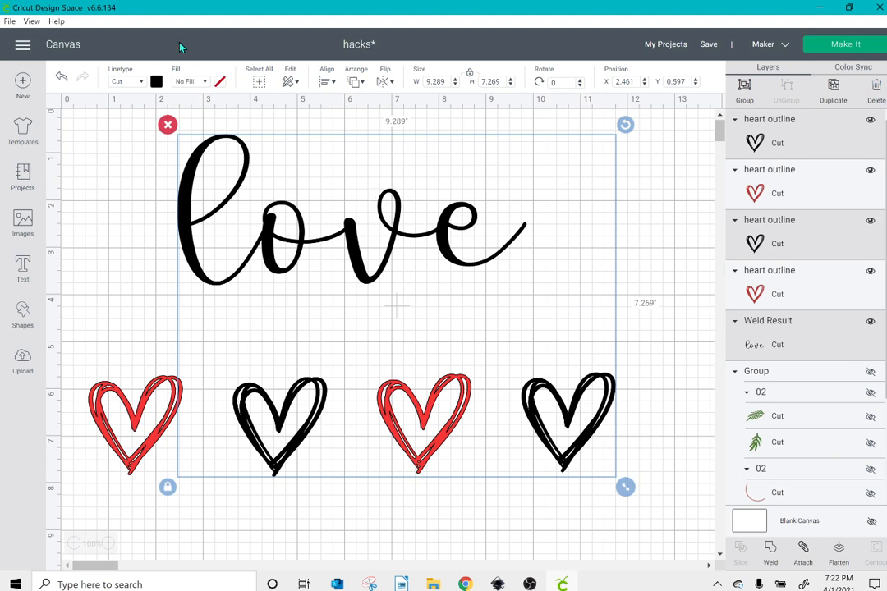
{"action": "left_click", "coordinate": [157, 82]}
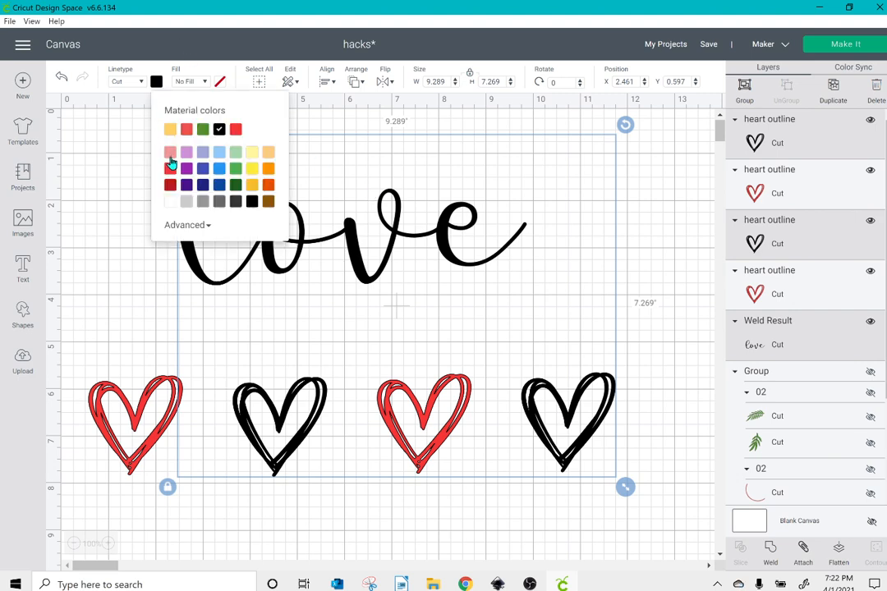
{"action": "left_click", "coordinate": [171, 227]}
{"action": "left_click", "coordinate": [256, 345]}
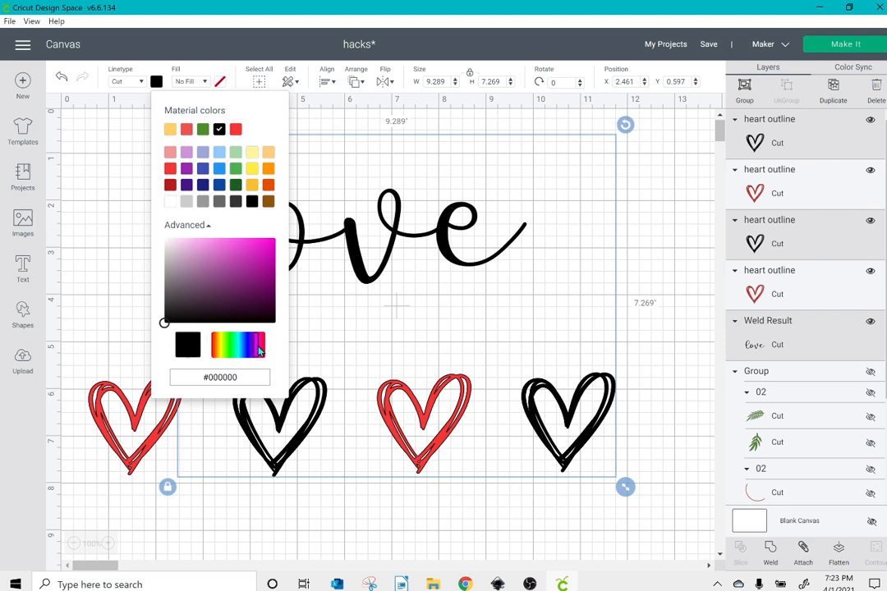
{"action": "left_click", "coordinate": [188, 240]}
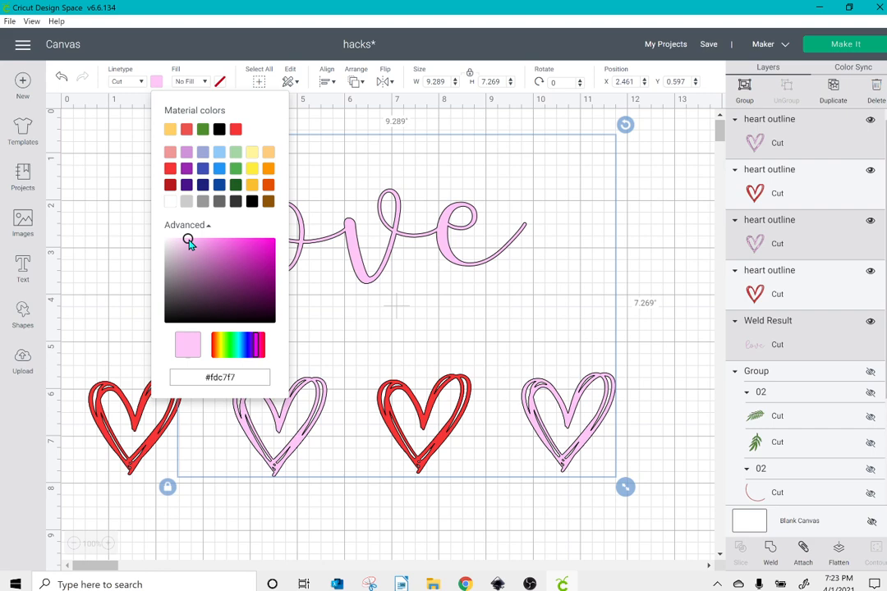
{"action": "left_click_drag", "start_coordinate": [189, 240], "coordinate": [183, 239]}
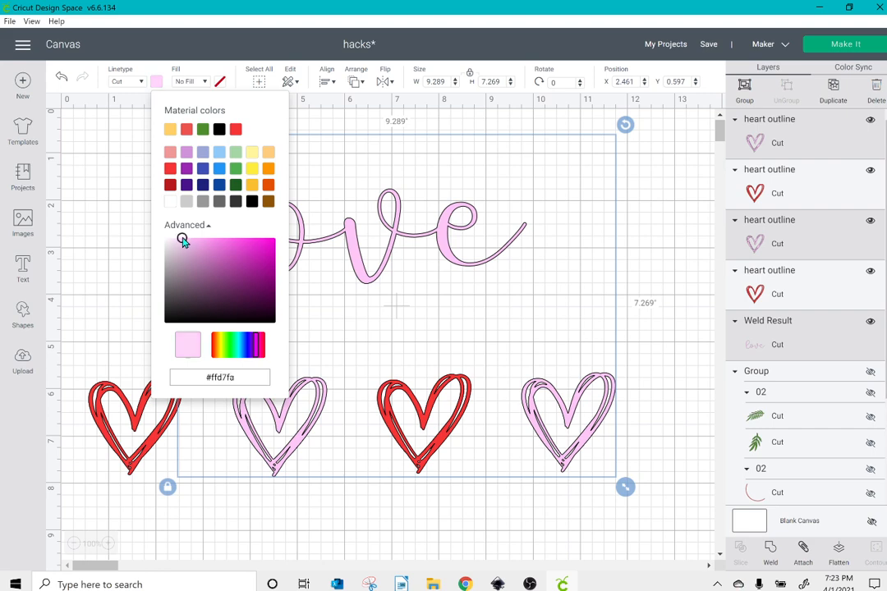
{"action": "left_click", "coordinate": [89, 233]}
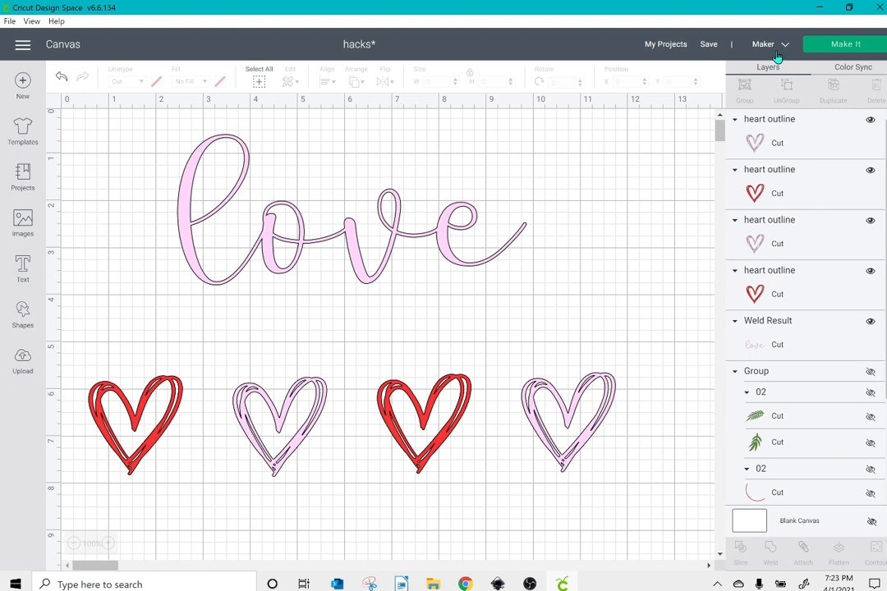
- Preview the red and pink cutting mats to check the placement of the unattached pieces, and return to the canvas
{"action": "left_click", "coordinate": [826, 46]}
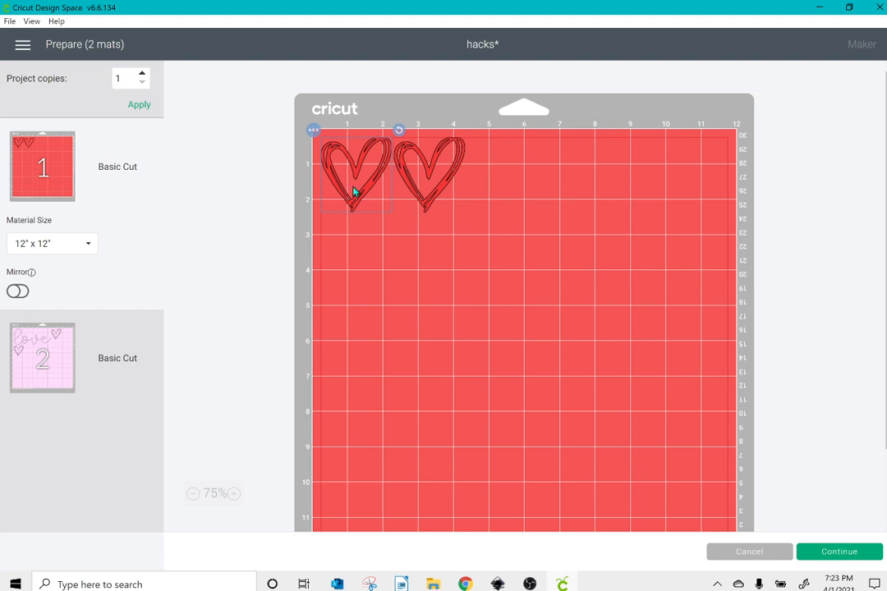
{"action": "left_click", "coordinate": [51, 357]}
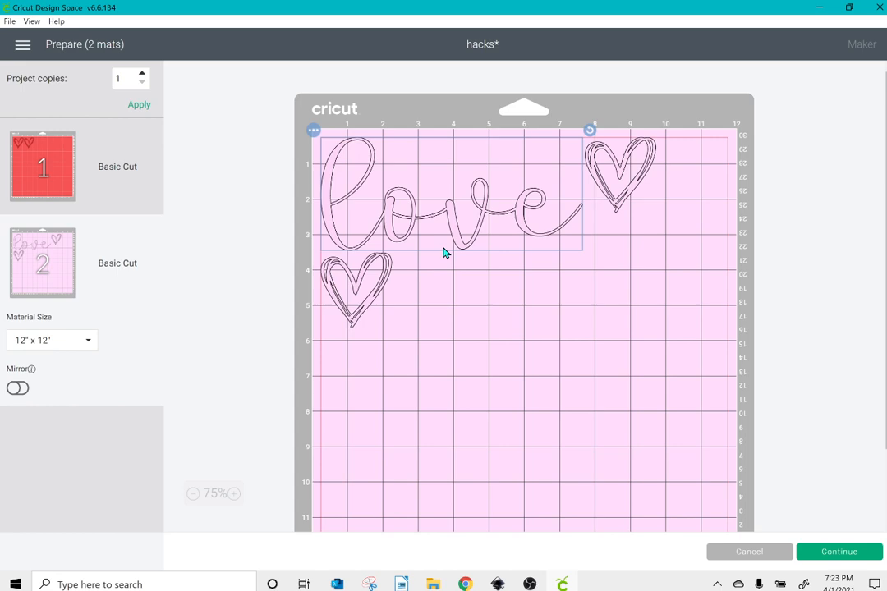
{"action": "left_click", "coordinate": [722, 561]}
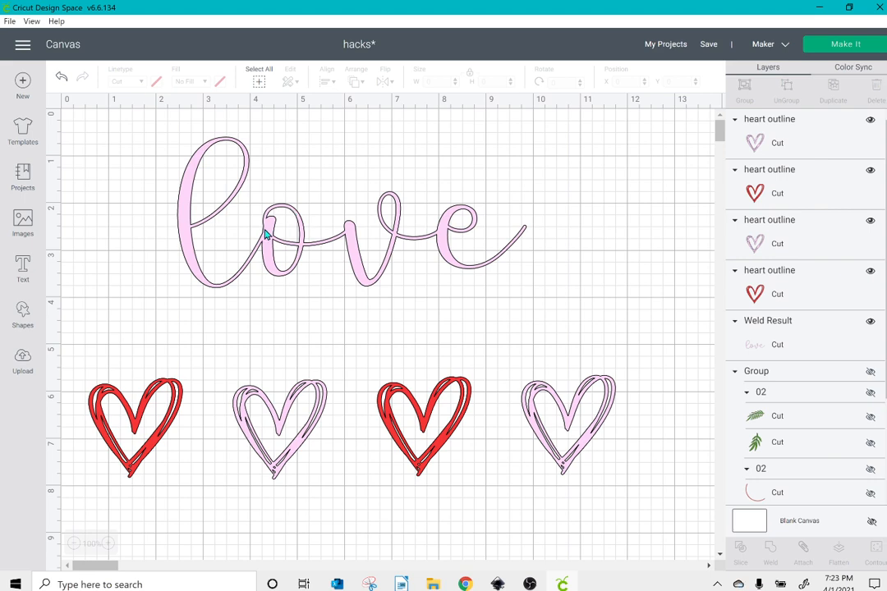
- Attach the pink word "love" and the two pink hearts together
{"action": "left_click", "coordinate": [264, 234]}
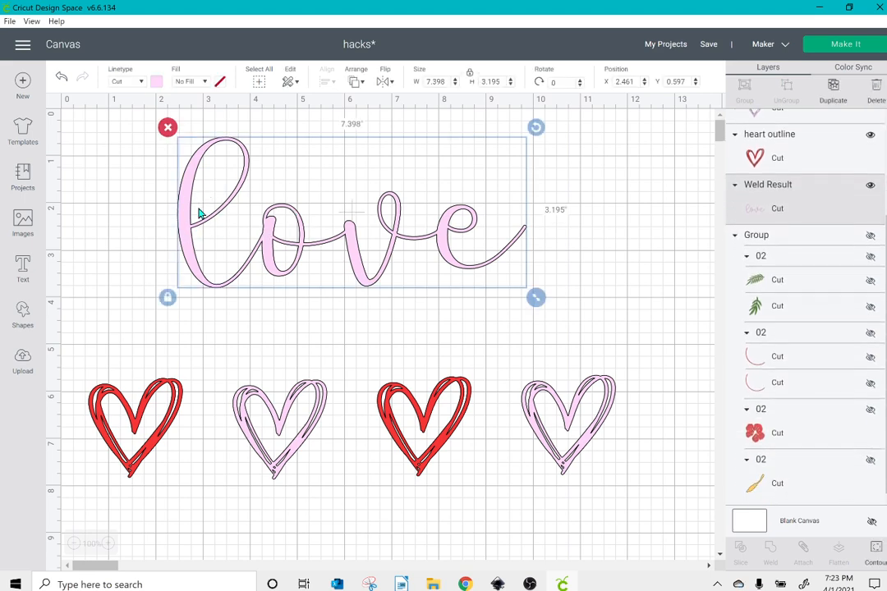
{"action": "left_click", "coordinate": [293, 415], "text": "shift"}
{"action": "left_click", "coordinate": [594, 427], "text": "shift"}
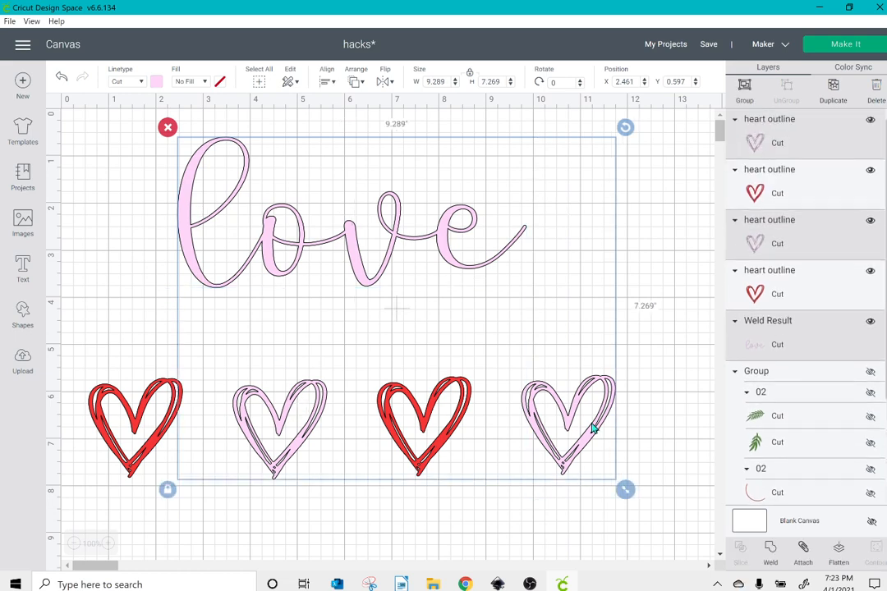
{"action": "left_click", "coordinate": [804, 555]}
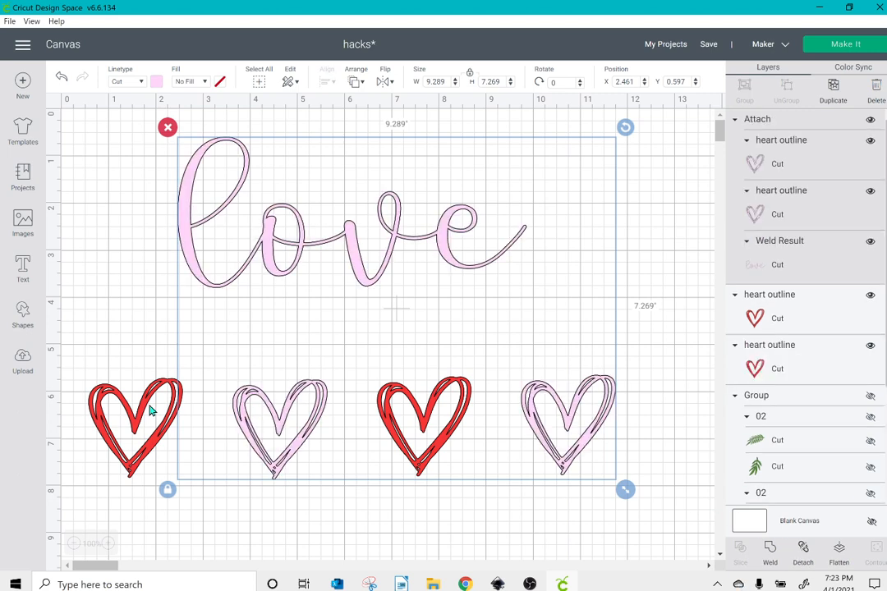
- Attach the two red hearts to each other
{"action": "left_click", "coordinate": [117, 412]}
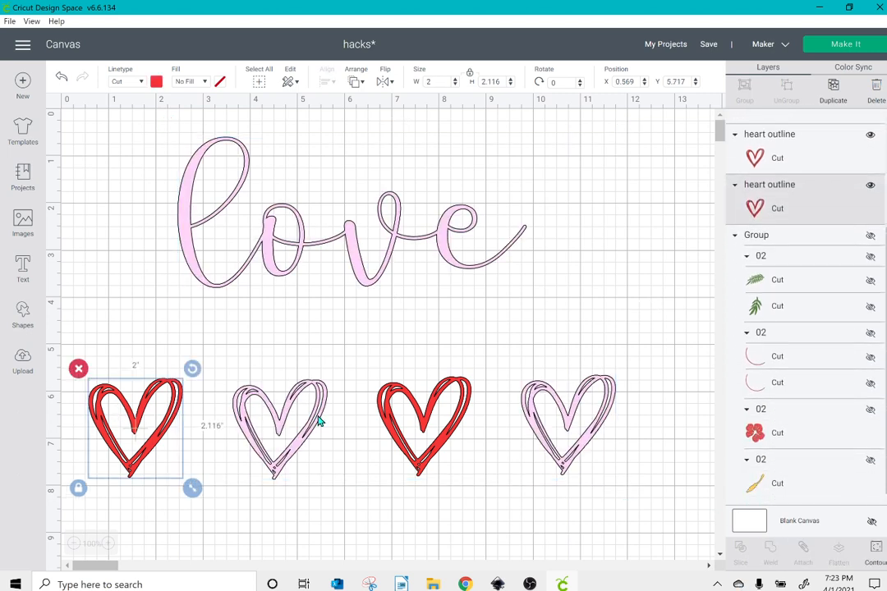
{"action": "left_click", "coordinate": [420, 433], "text": "shift"}
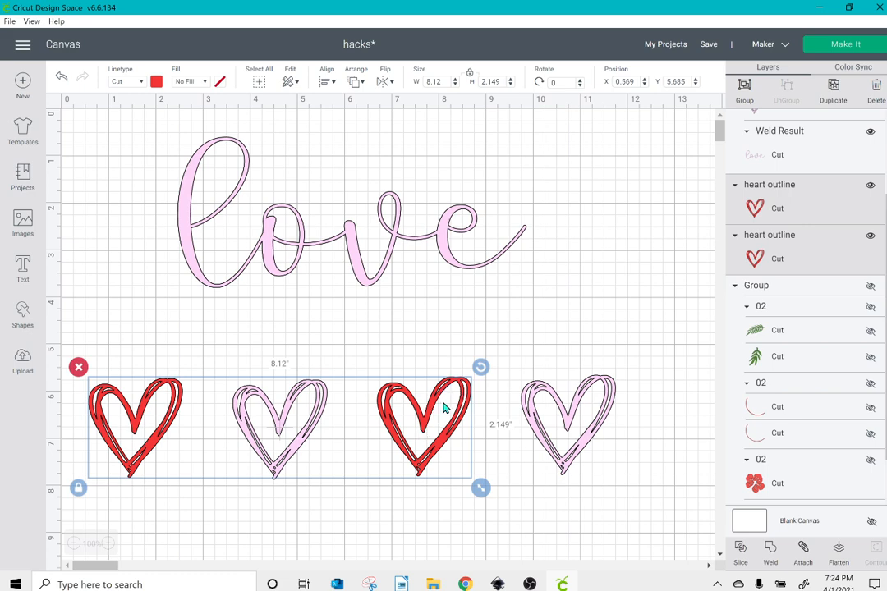
{"action": "left_click", "coordinate": [802, 550]}
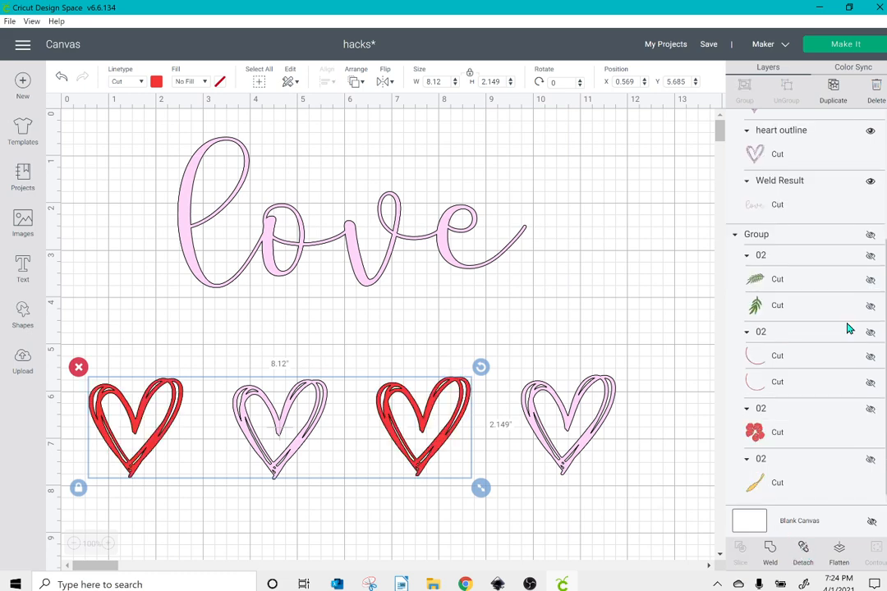
- Check how the attached red and pink pieces are spaced on their cutting mats, and return to the canvas
{"action": "left_click", "coordinate": [844, 44]}
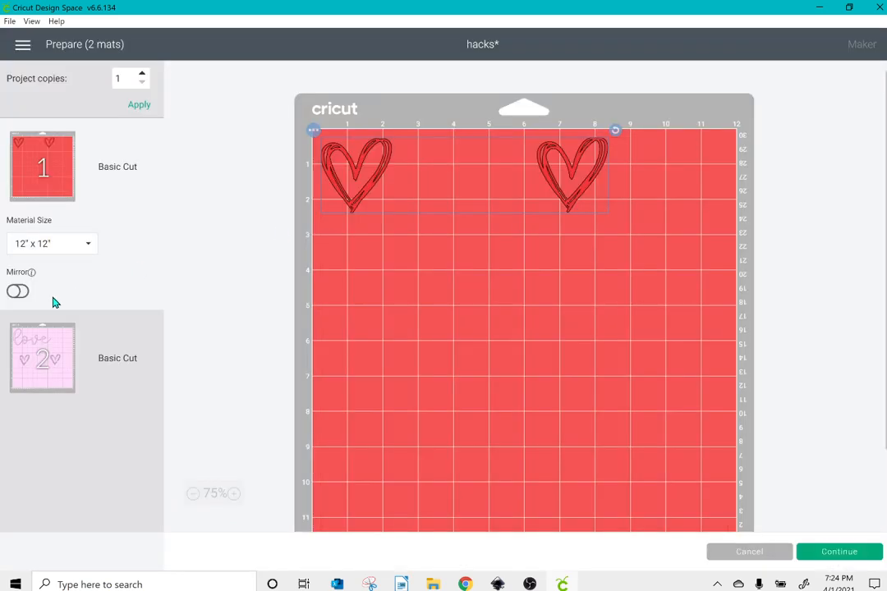
{"action": "left_click", "coordinate": [55, 357]}
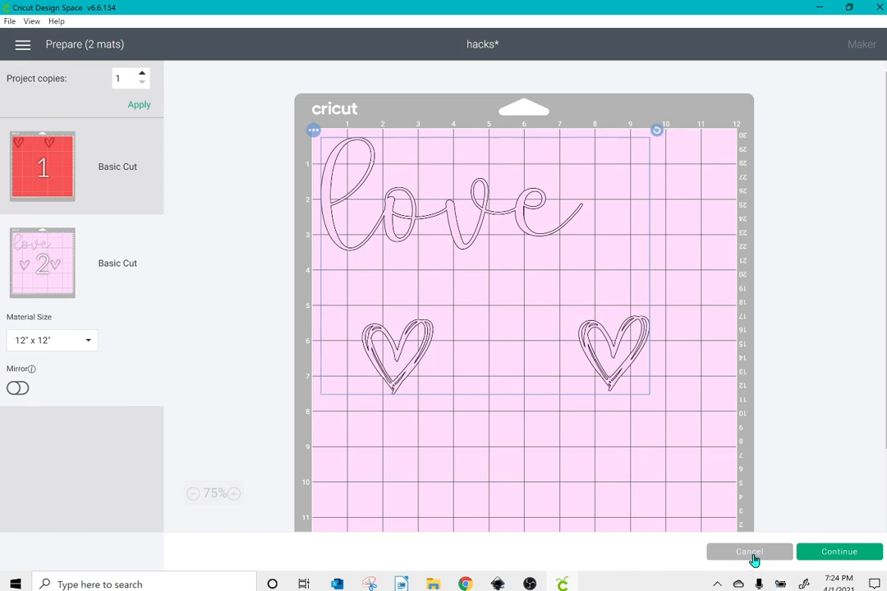
{"action": "left_click", "coordinate": [752, 558]}
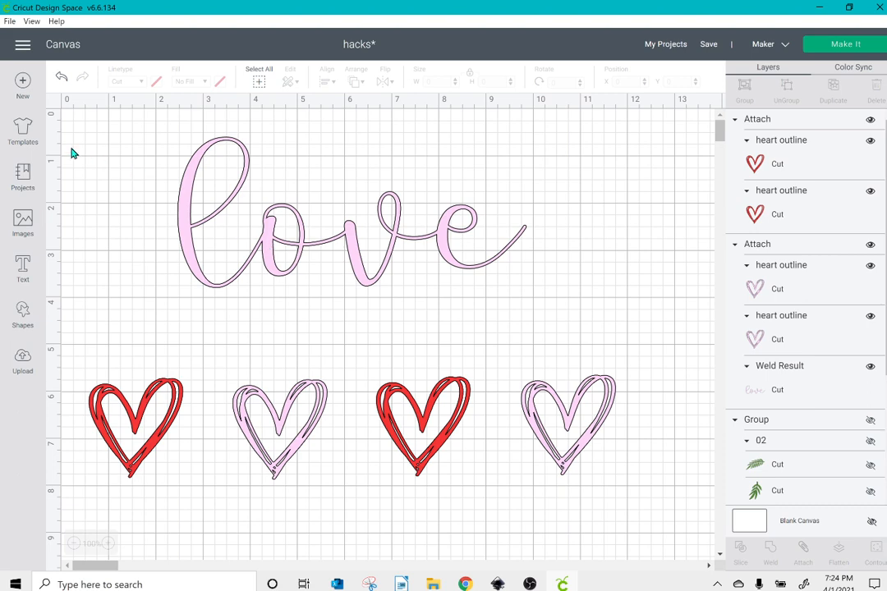
- Replace the visible word and hearts with a basic heart shape about 4.87 × 4.6 in at about X 3.17, Y 1.54
{"action": "left_click_drag", "start_coordinate": [71, 149], "coordinate": [575, 456]}
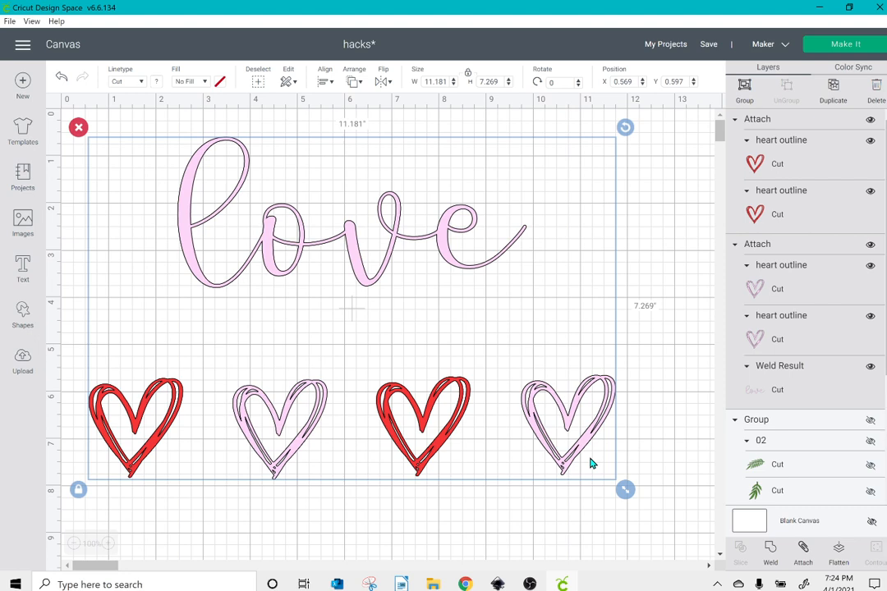
{"action": "left_click", "coordinate": [78, 128]}
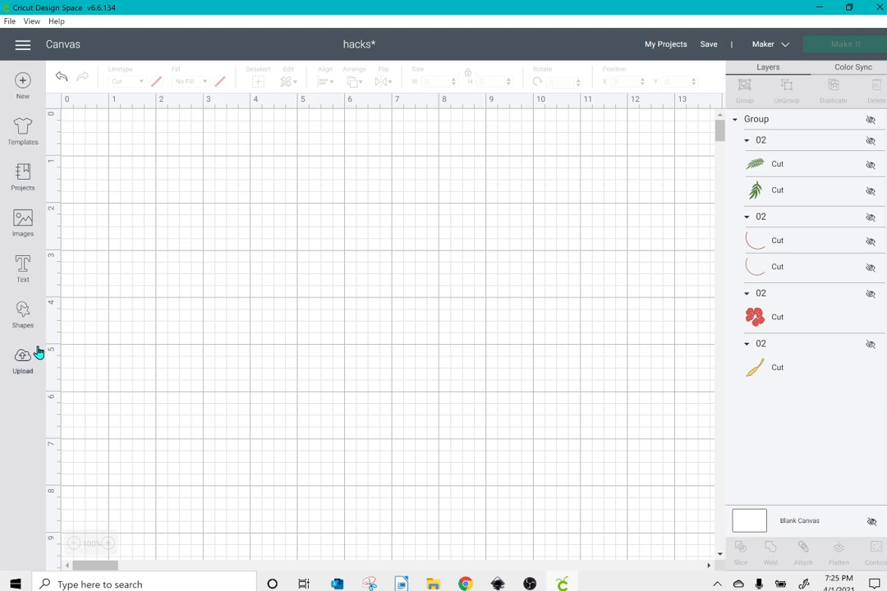
{"action": "left_click", "coordinate": [28, 322]}
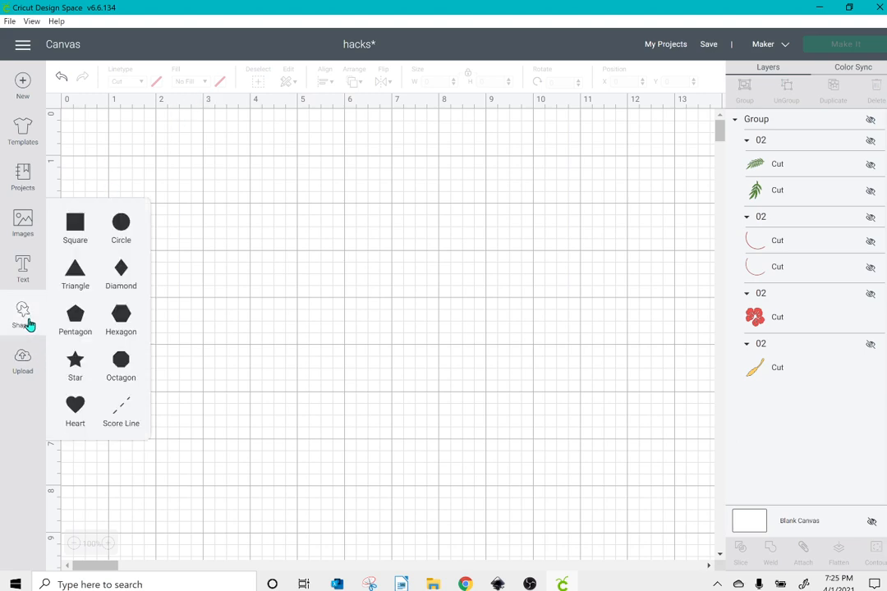
{"action": "left_click", "coordinate": [76, 404]}
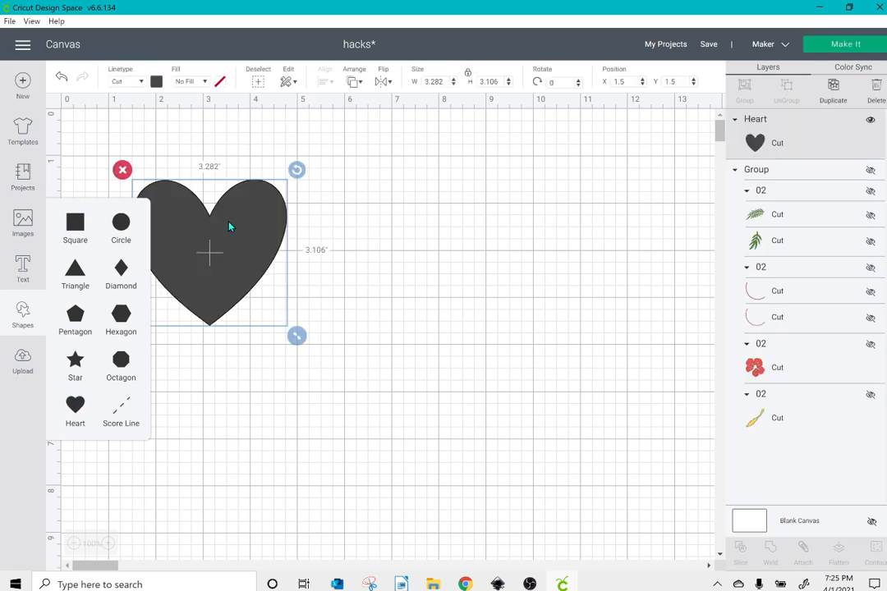
{"action": "left_click_drag", "start_coordinate": [231, 228], "coordinate": [300, 227]}
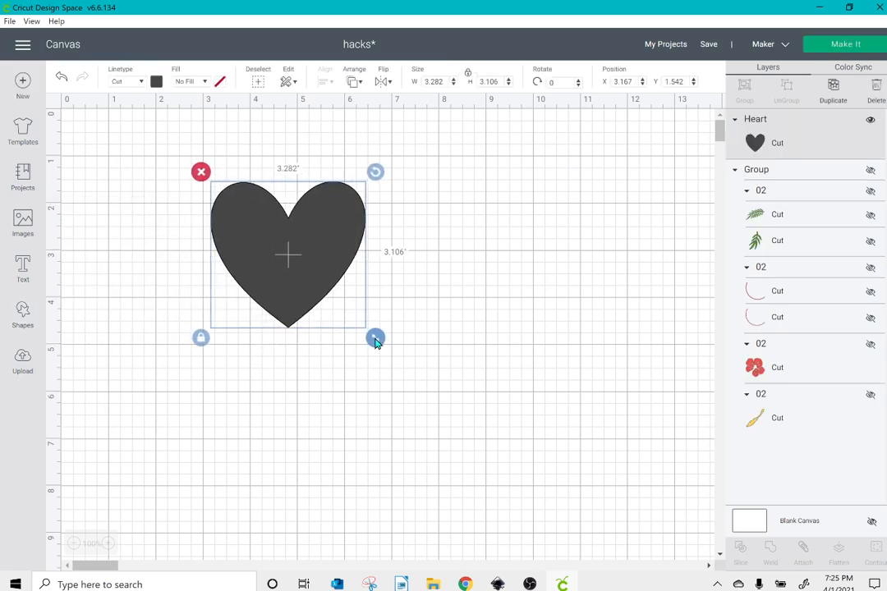
{"action": "left_click_drag", "start_coordinate": [375, 343], "coordinate": [450, 409]}
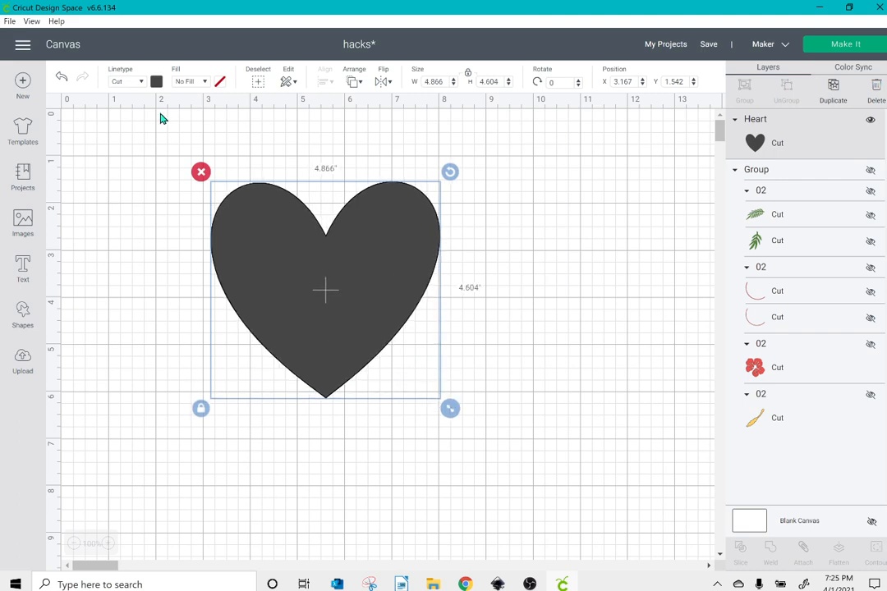
- Add the text "love" and set its letter spacing to -0.5
{"action": "left_click", "coordinate": [24, 271]}
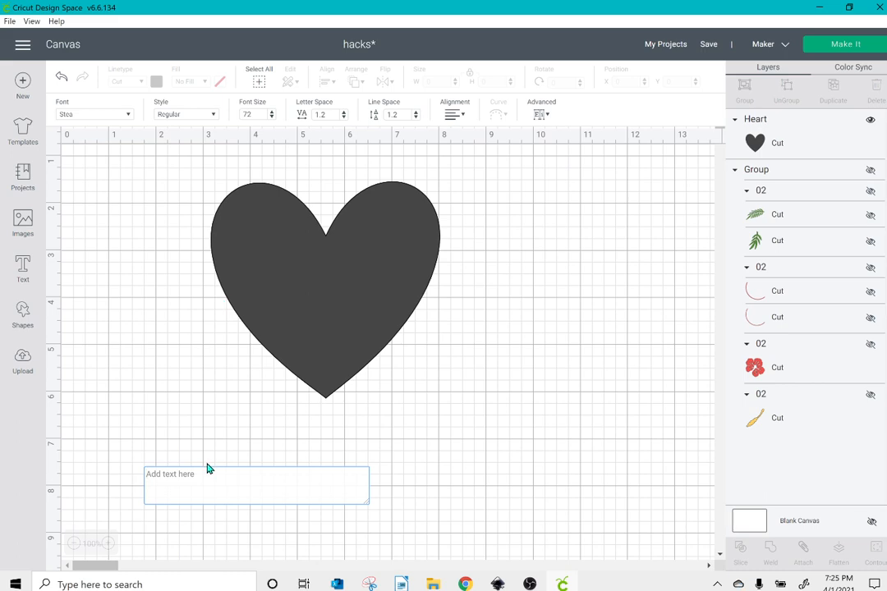
{"action": "type", "text": "love"}
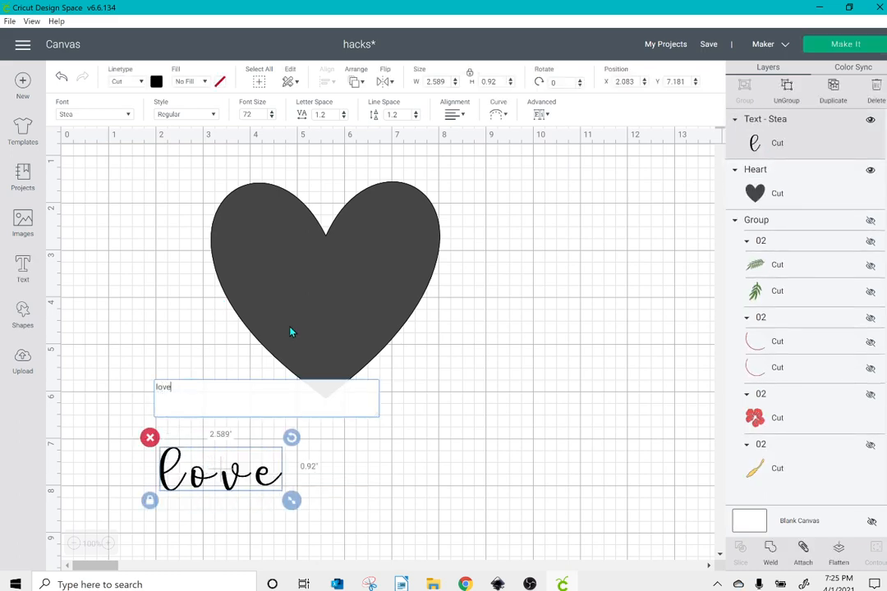
{"action": "key", "text": "Tab"}
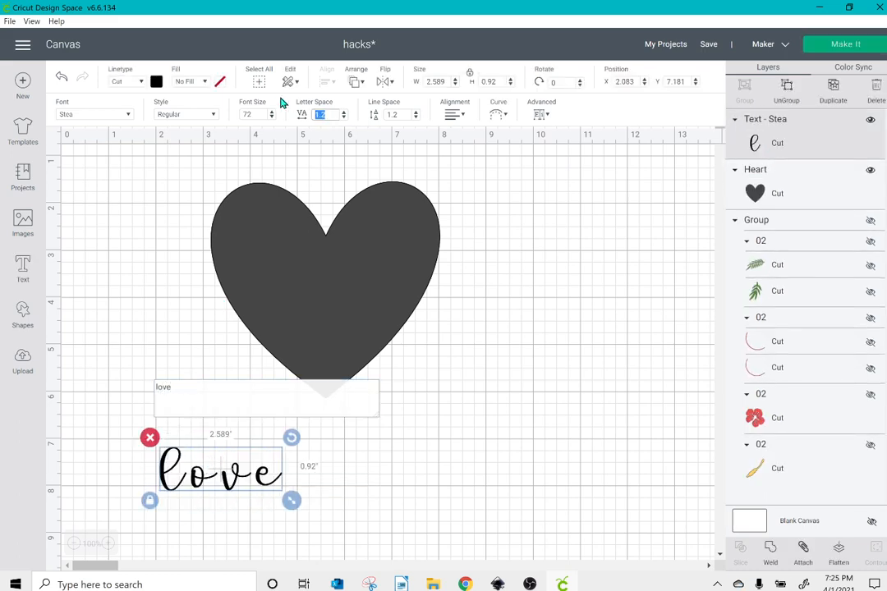
{"action": "type", "text": "-.5"}
{"action": "key", "text": "Return"}
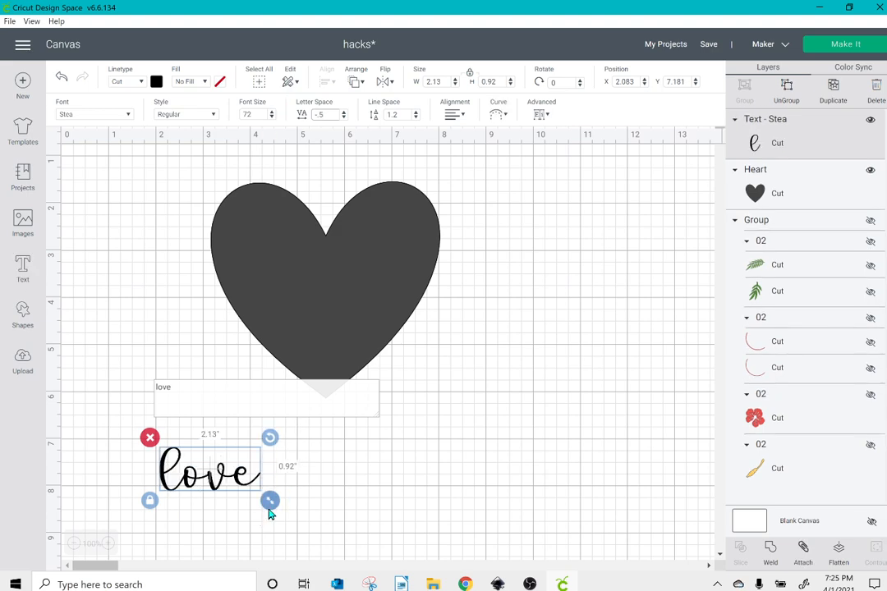
- Enlarge the text to about 6.27 × 2.71 in, position it just below the heart at about X 2.78, Y 5.88, and weld it
{"action": "left_click_drag", "start_coordinate": [269, 503], "coordinate": [456, 551]}
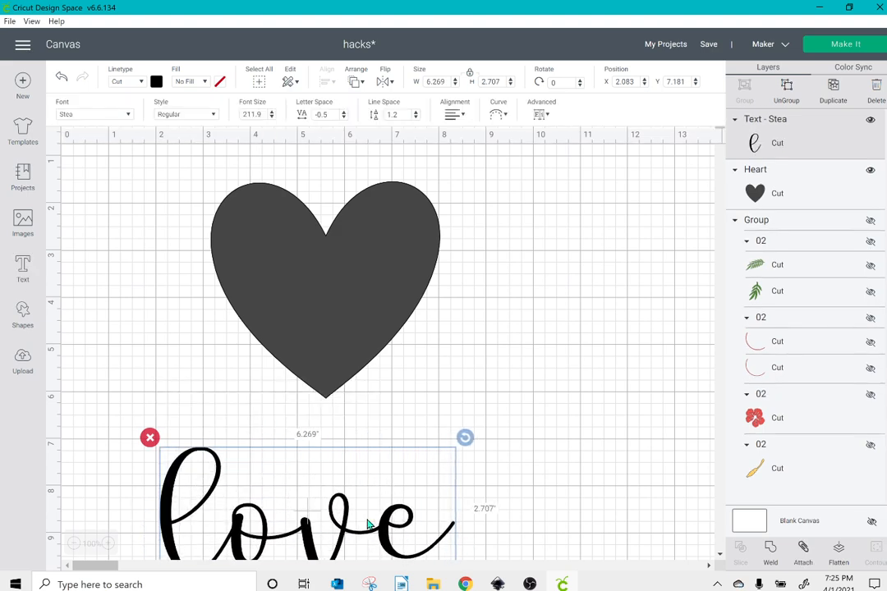
{"action": "left_click_drag", "start_coordinate": [368, 523], "coordinate": [402, 463]}
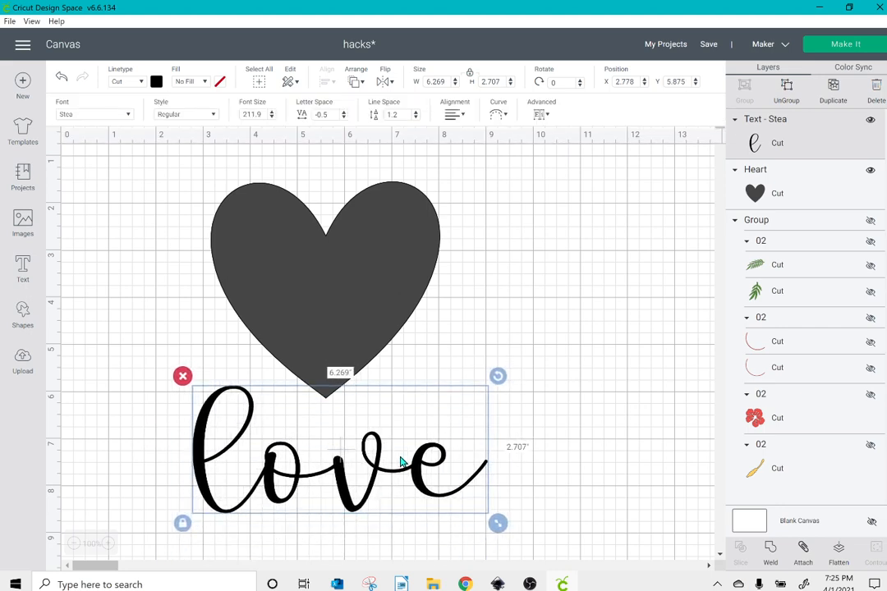
{"action": "left_click", "coordinate": [774, 559]}
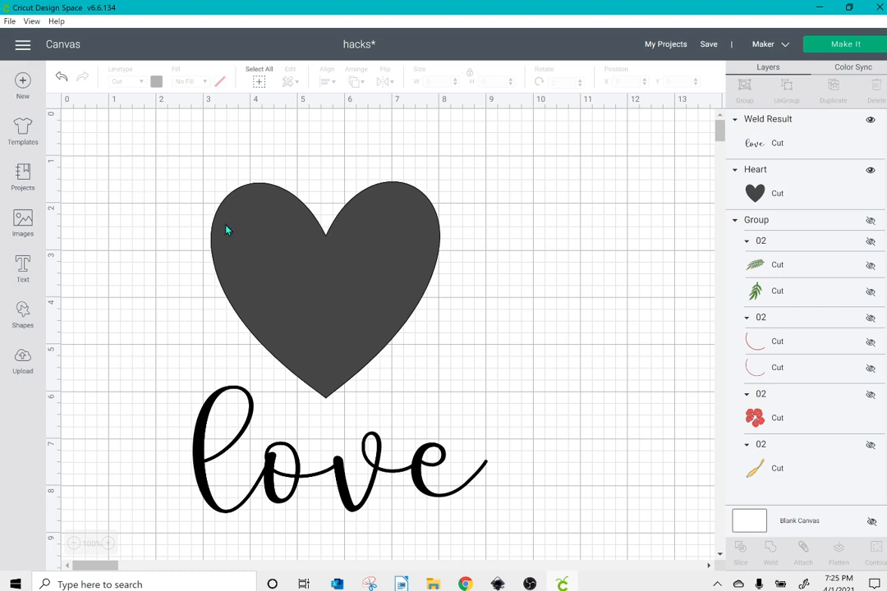
- Center the heart and the word "love" horizontally on each other and move both up to about X 2.79, Y 0.53
{"action": "left_click", "coordinate": [271, 259]}
{"action": "left_click", "coordinate": [220, 456]}
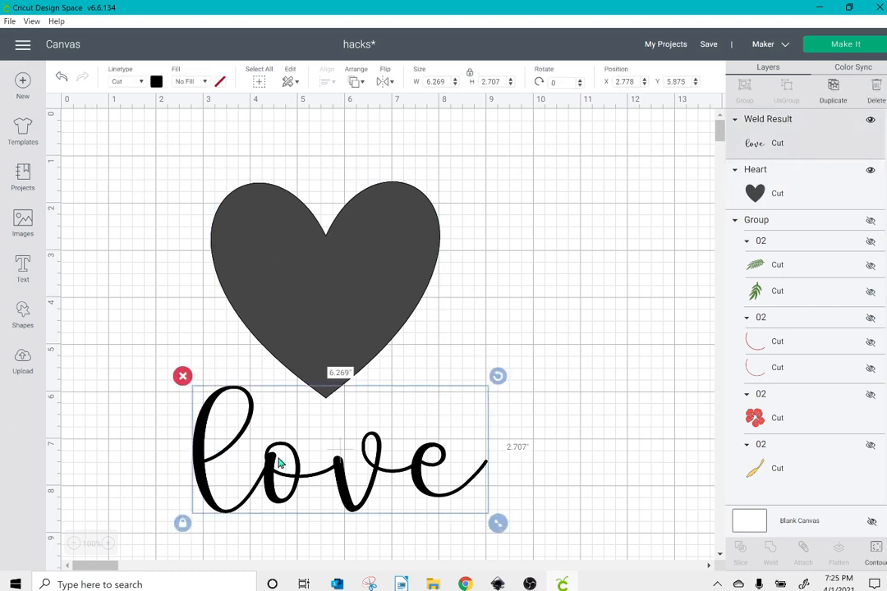
{"action": "left_click", "coordinate": [316, 301]}
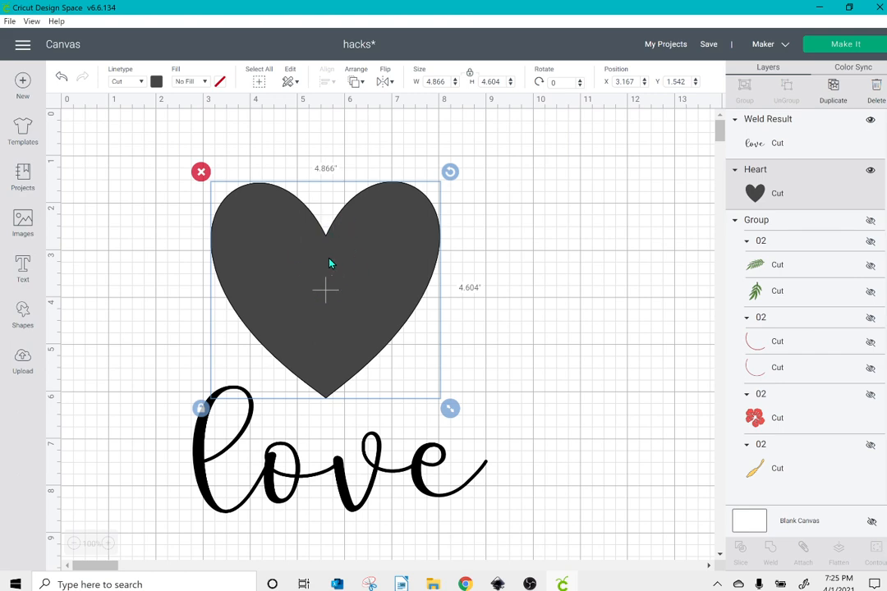
{"action": "left_click_drag", "start_coordinate": [129, 164], "coordinate": [502, 525]}
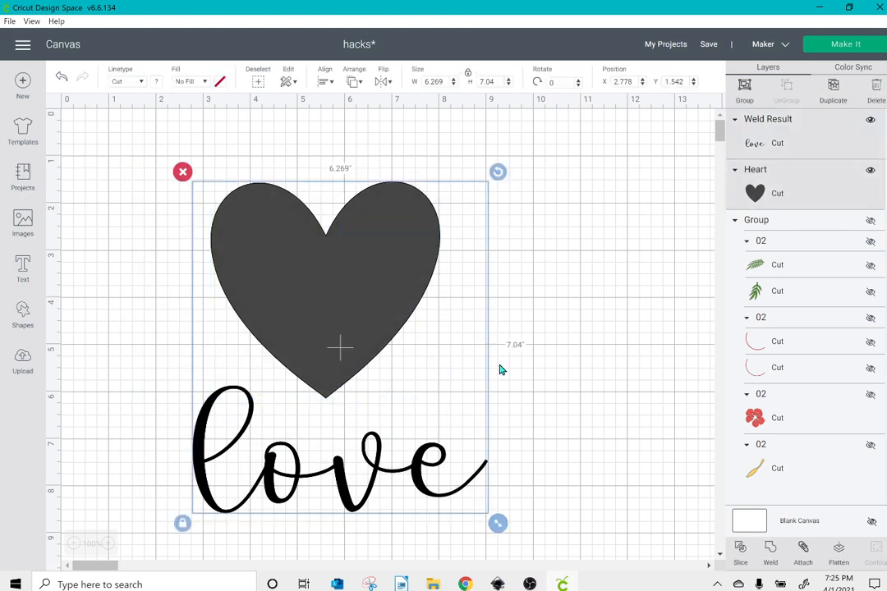
{"action": "left_click", "coordinate": [331, 83]}
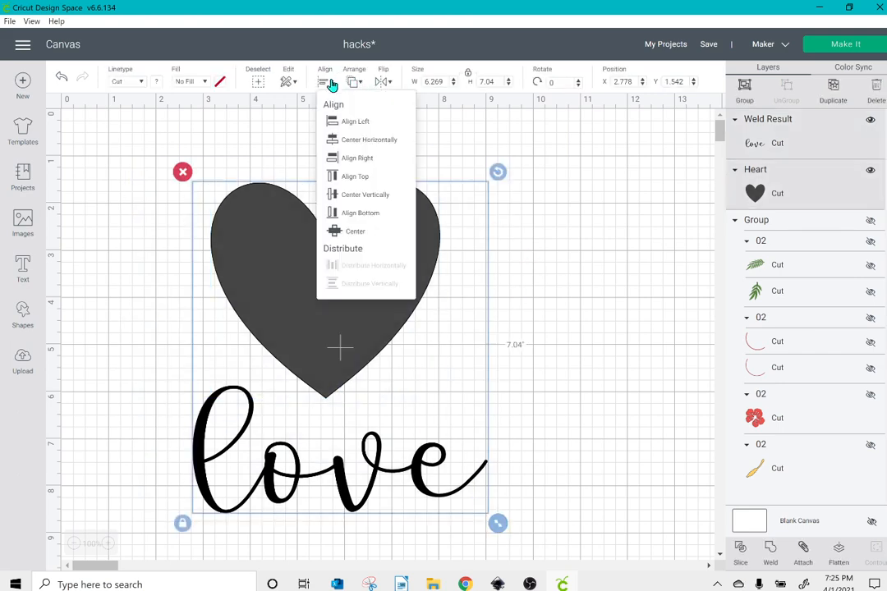
{"action": "left_click", "coordinate": [372, 140]}
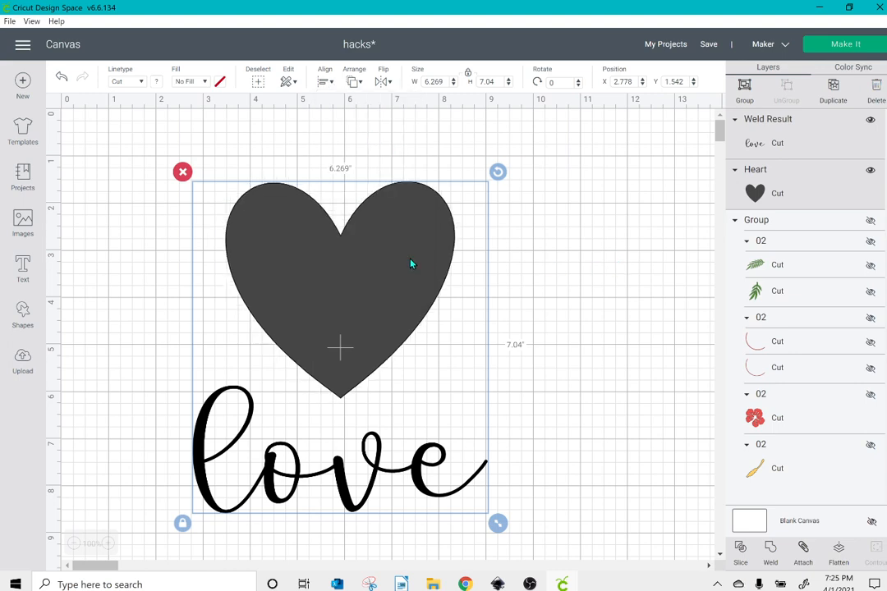
{"action": "left_click_drag", "start_coordinate": [411, 261], "coordinate": [412, 211]}
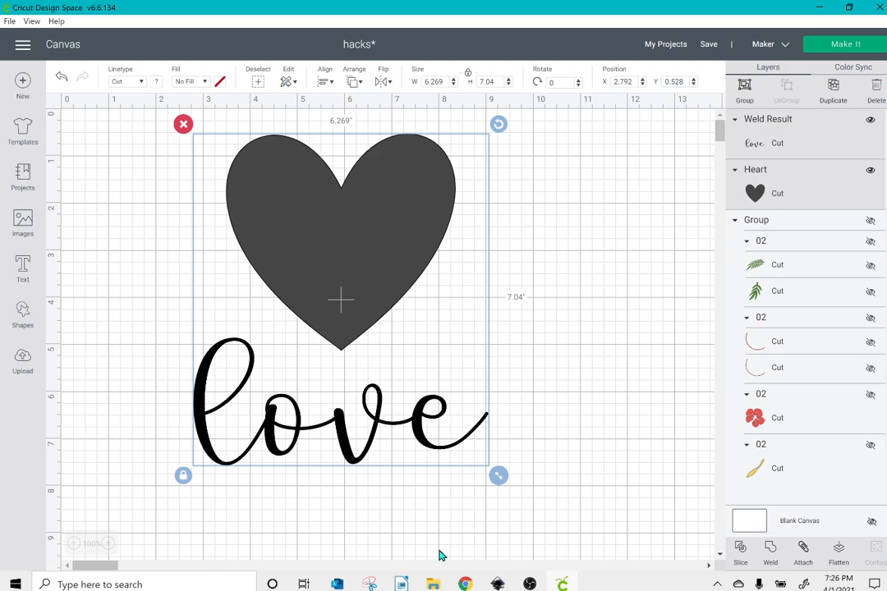
- Switch to the Chrome browser and search Yahoo Images for "cheetah print background"
{"action": "left_click", "coordinate": [465, 584]}
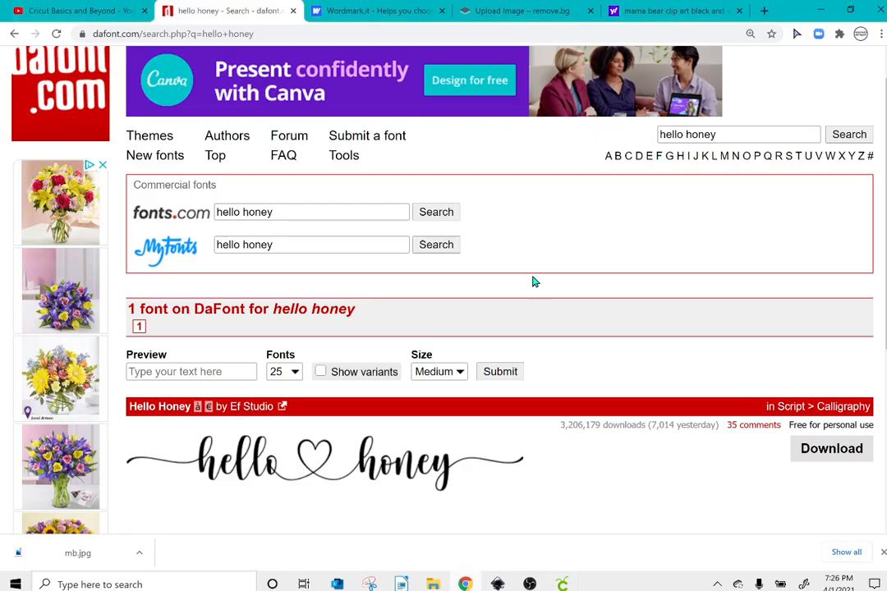
{"action": "left_click", "coordinate": [675, 11]}
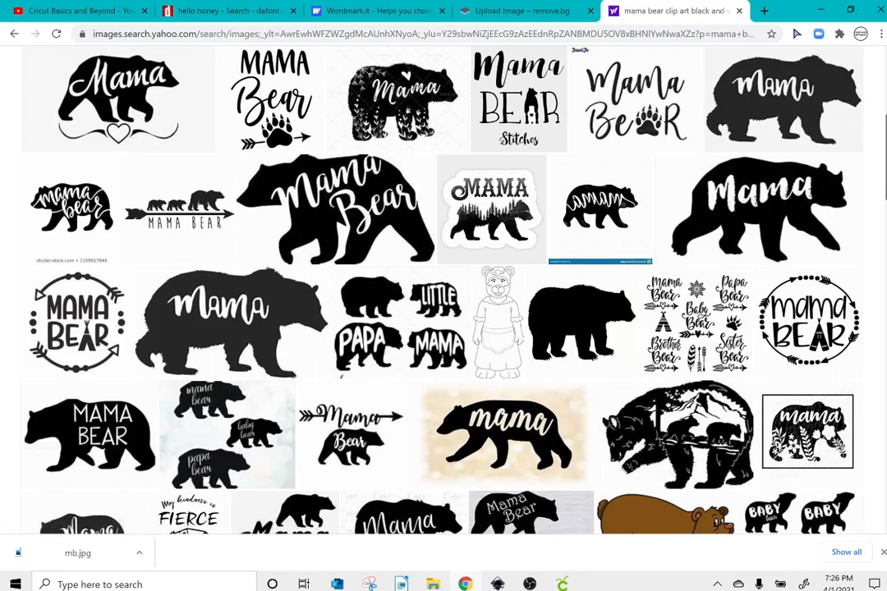
{"action": "scroll", "coordinate": [444, 287], "scroll_direction": "up", "scroll_amount": 4}
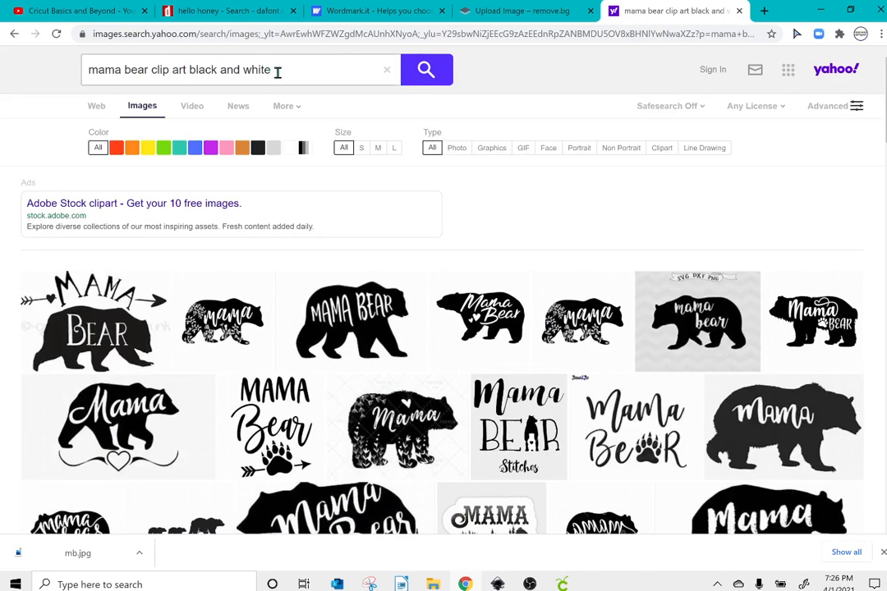
{"action": "left_click_drag", "start_coordinate": [273, 72], "coordinate": [22, 68]}
{"action": "type", "text": "cheet"}
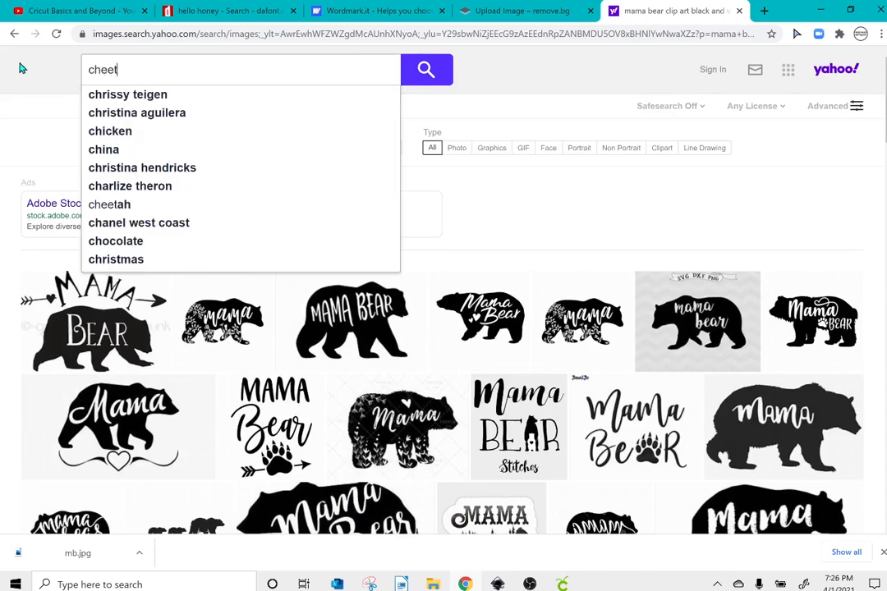
{"action": "type", "text": "ah print"}
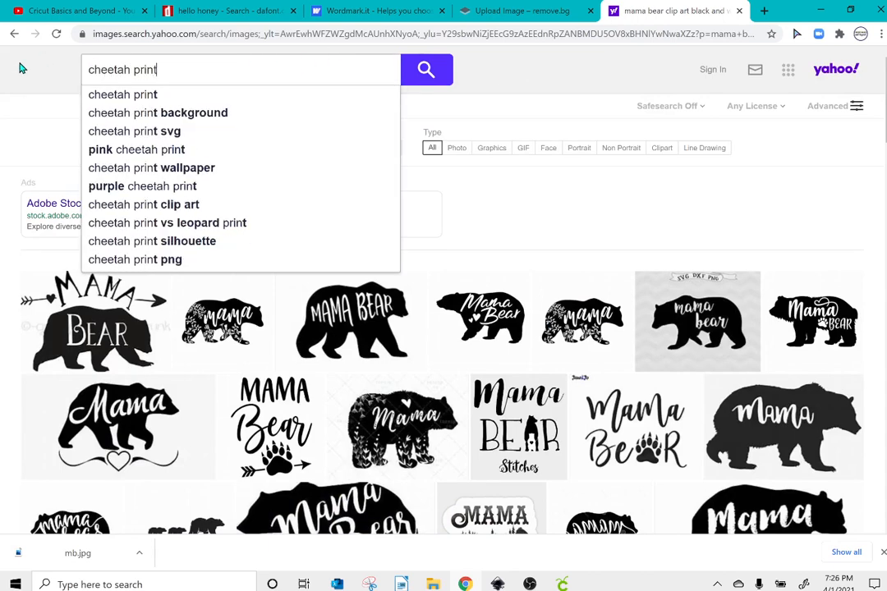
{"action": "key", "text": "Down"}
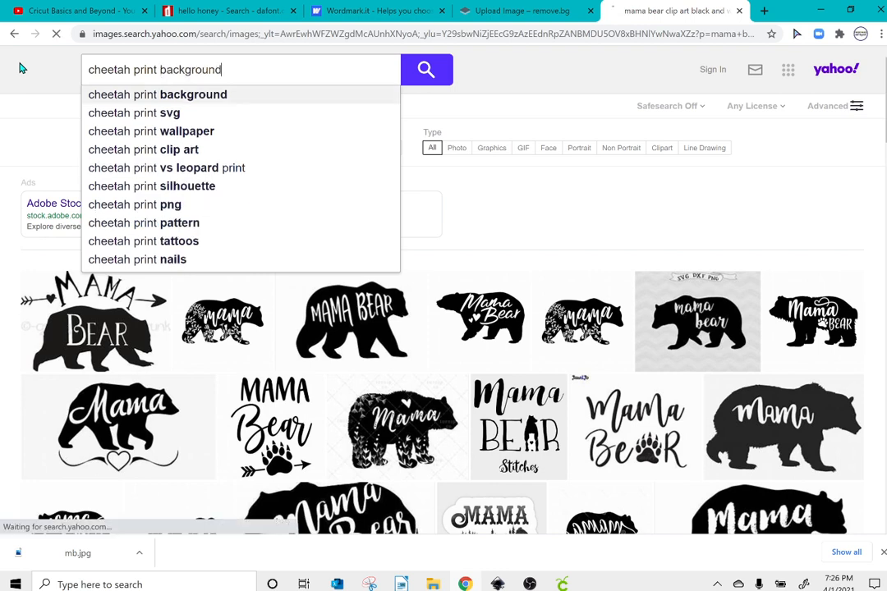
{"action": "key", "text": "Return"}
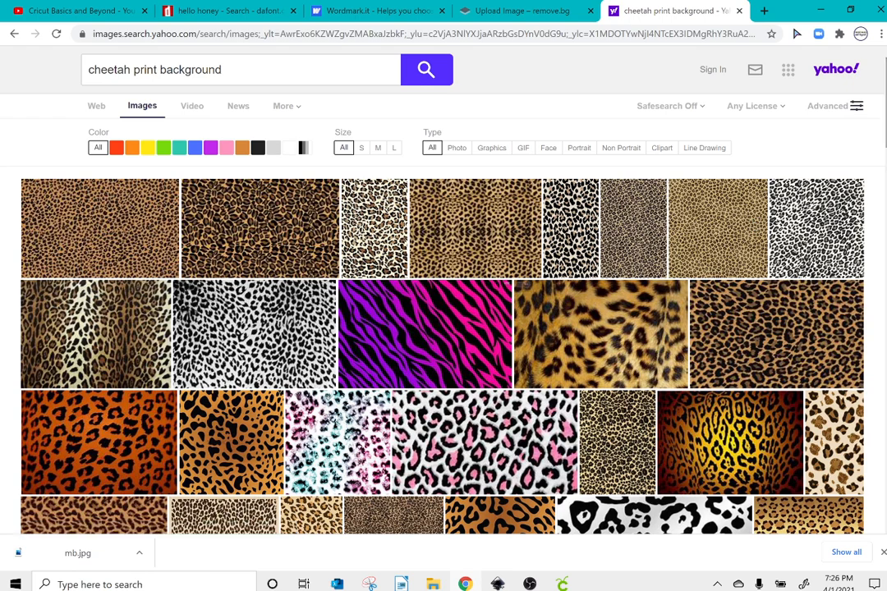
- Try to save the first tan cheetah print image as "cheetah", and discard its download
{"action": "left_click", "coordinate": [117, 235]}
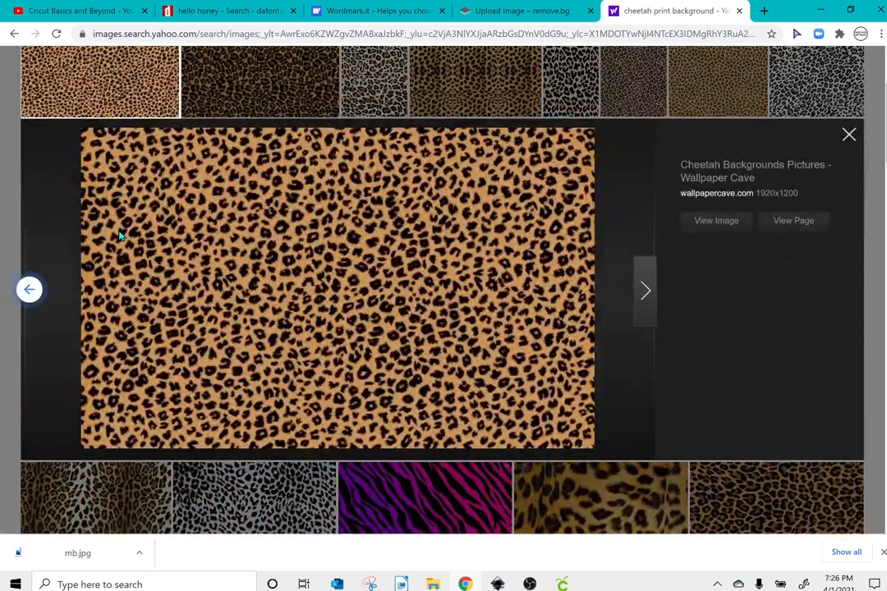
{"action": "right_click", "coordinate": [278, 212]}
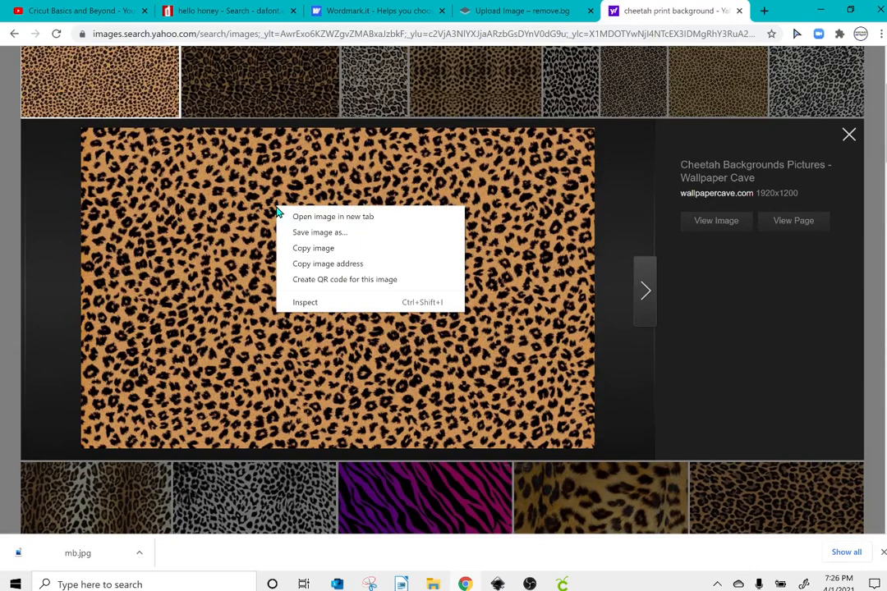
{"action": "left_click", "coordinate": [297, 232]}
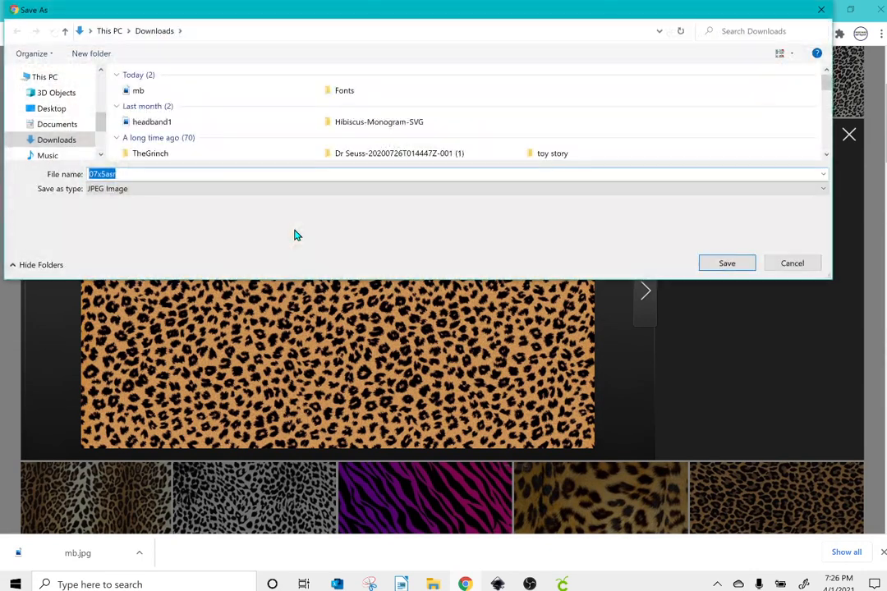
{"action": "type", "text": "cheetah"}
{"action": "key", "text": "Return"}
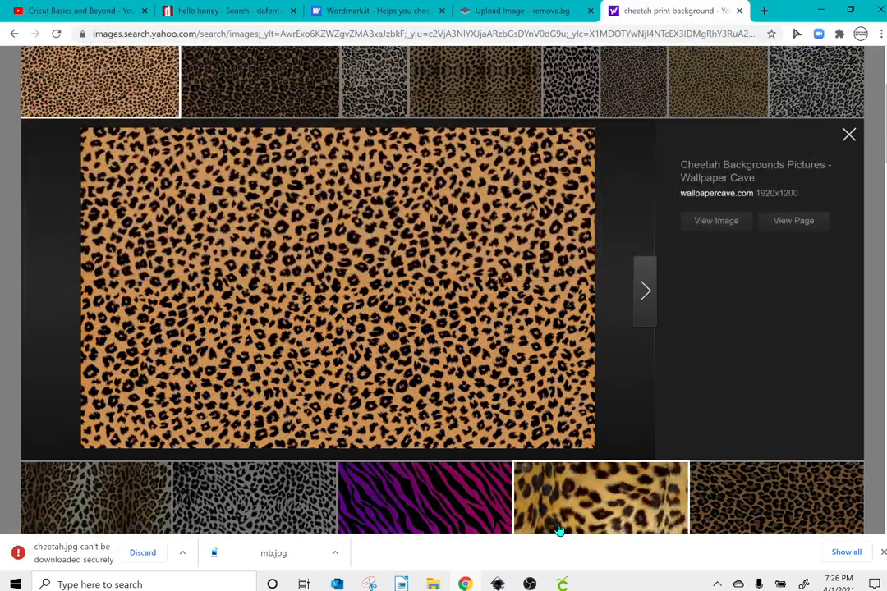
{"action": "left_click", "coordinate": [143, 553]}
{"action": "left_click", "coordinate": [848, 135]}
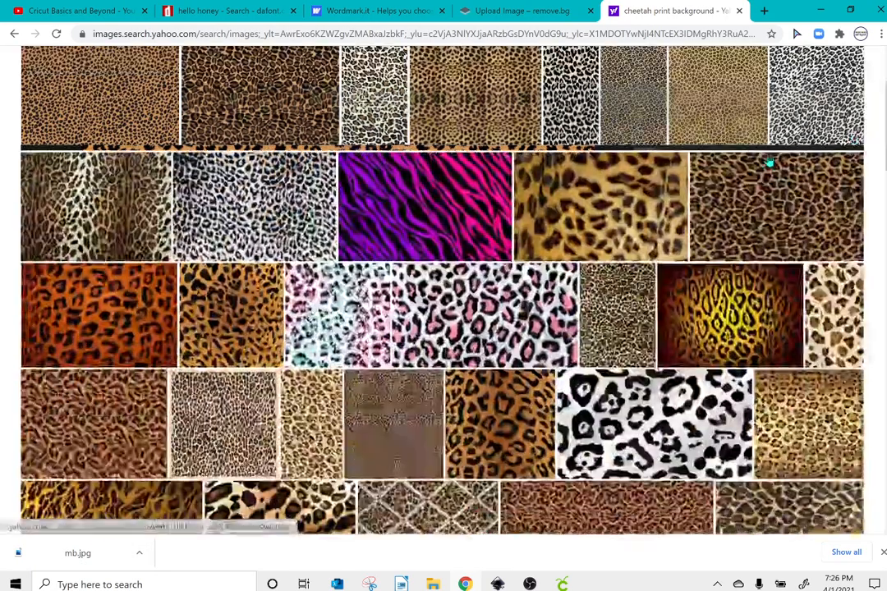
- Try to save the purple and pink striped print image as a JPEG in Downloads under its default file name
{"action": "left_click", "coordinate": [457, 212]}
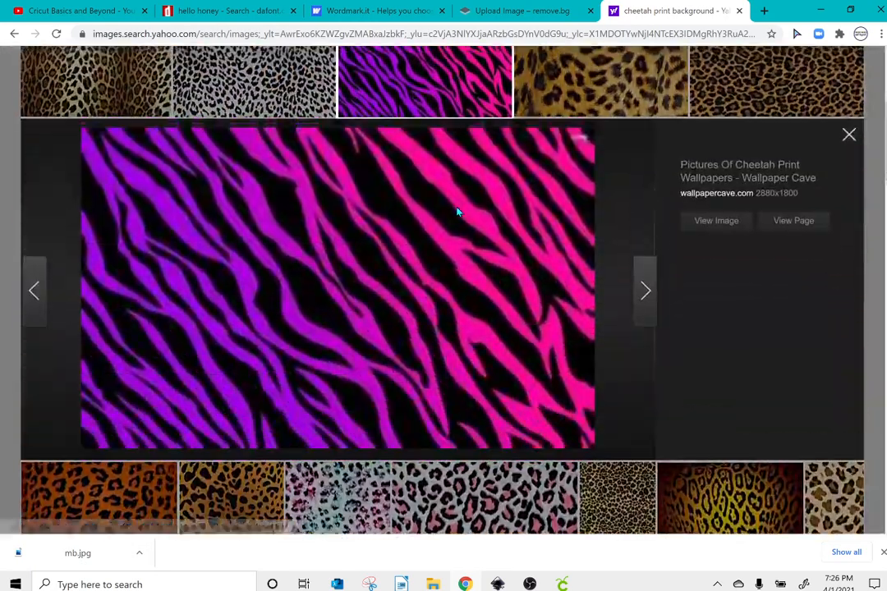
{"action": "right_click", "coordinate": [374, 222]}
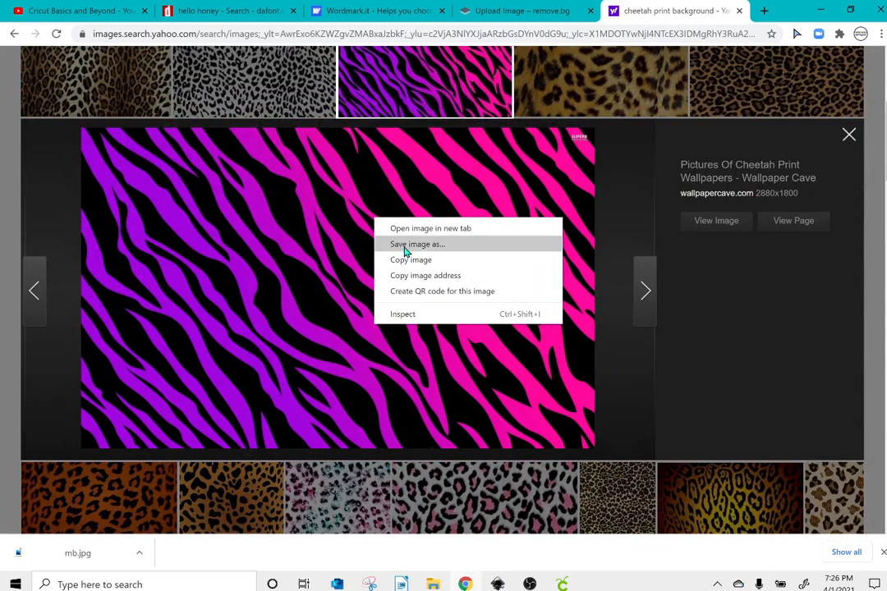
{"action": "left_click", "coordinate": [394, 245]}
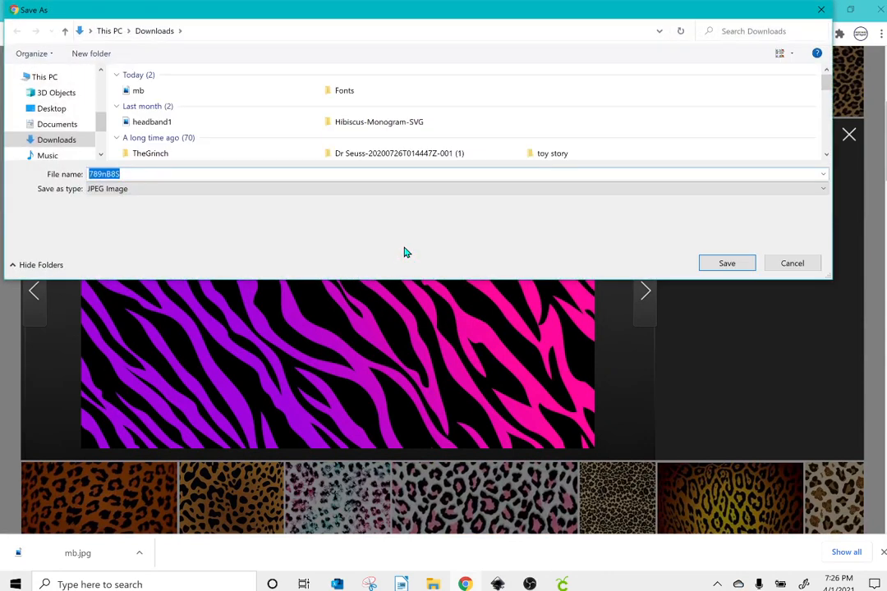
{"action": "key", "text": "Return"}
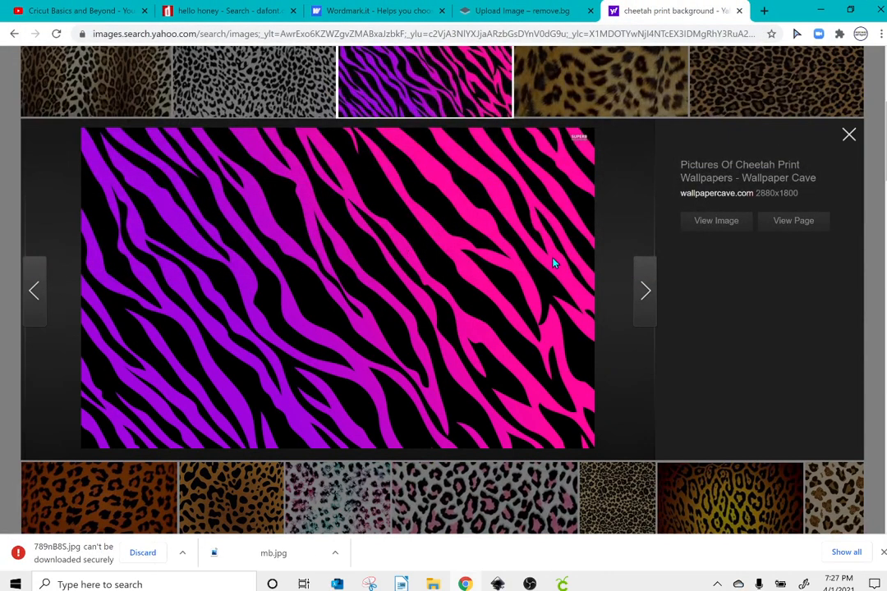
- Close the zebra print preview and preview the orange cheetah print from the image results
{"action": "left_click", "coordinate": [848, 134]}
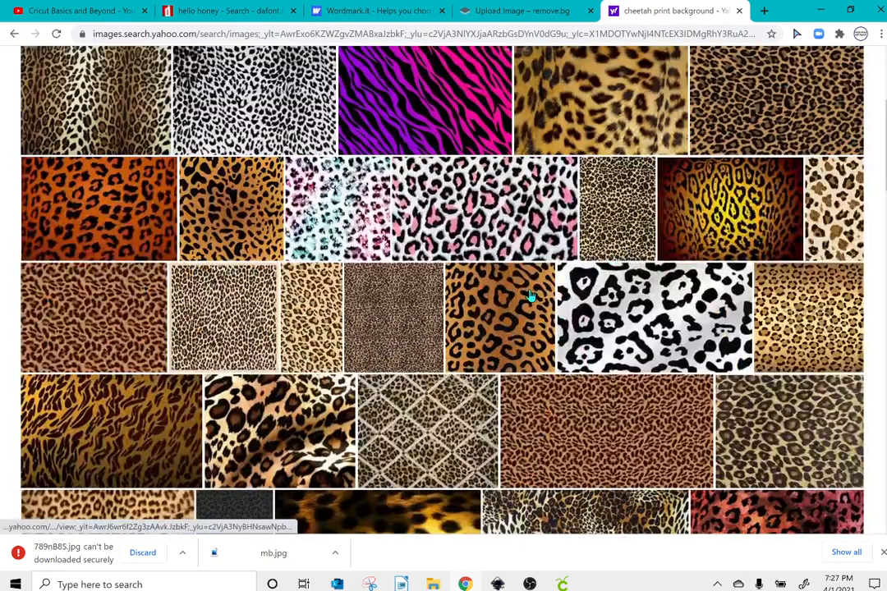
{"action": "left_click", "coordinate": [530, 296]}
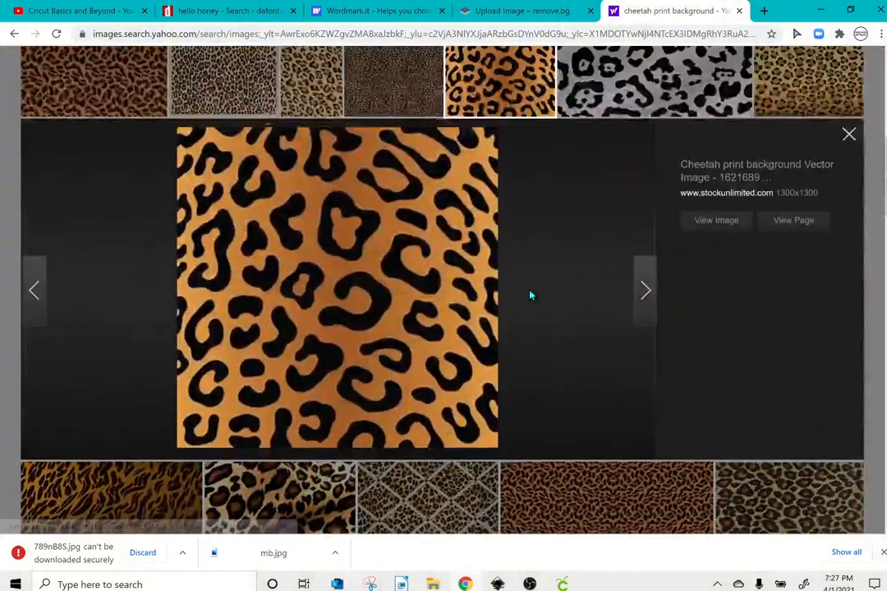
{"action": "right_click", "coordinate": [382, 267]}
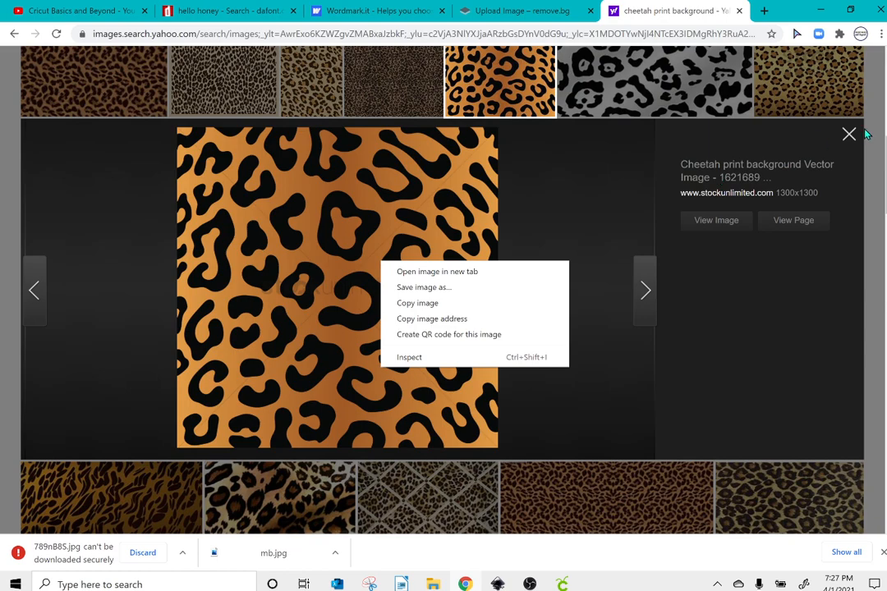
{"action": "left_click", "coordinate": [733, 113]}
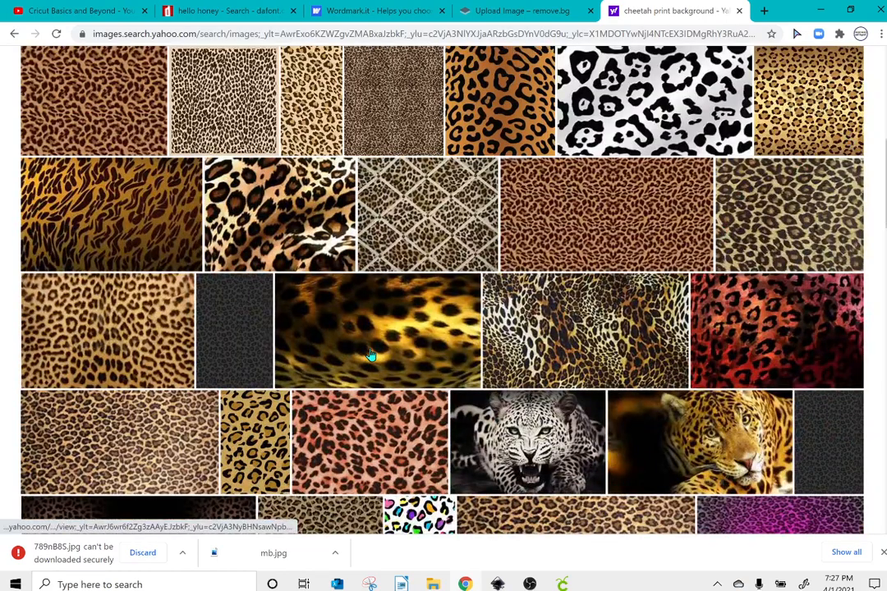
- Open the tan cheetah print with black and brown spots and save it to Downloads as the JPEG image cheetah1
{"action": "left_click", "coordinate": [241, 441]}
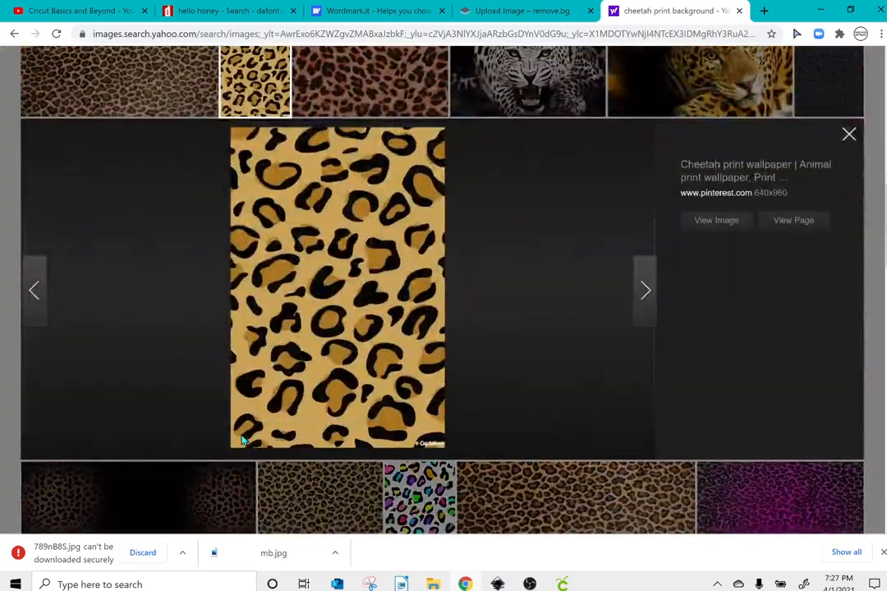
{"action": "right_click", "coordinate": [325, 239]}
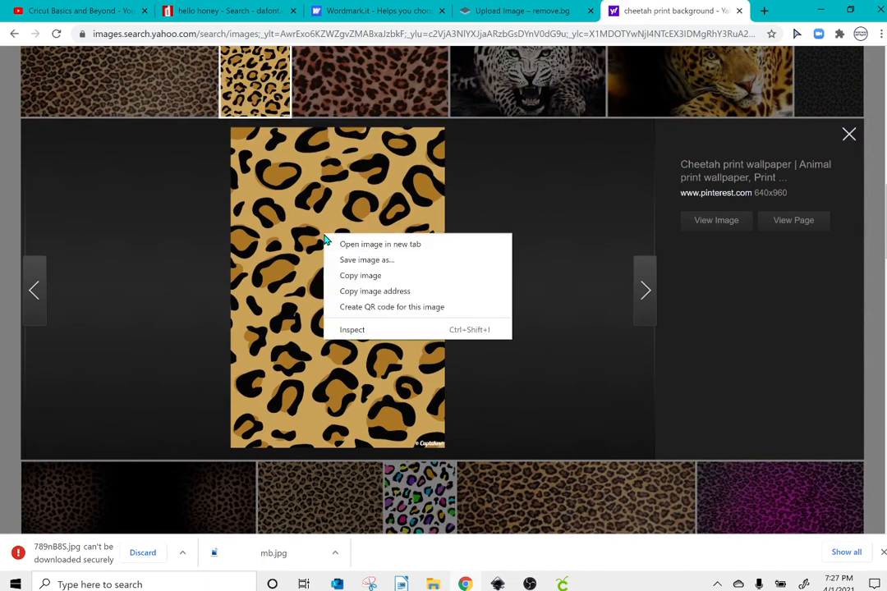
{"action": "left_click", "coordinate": [363, 261]}
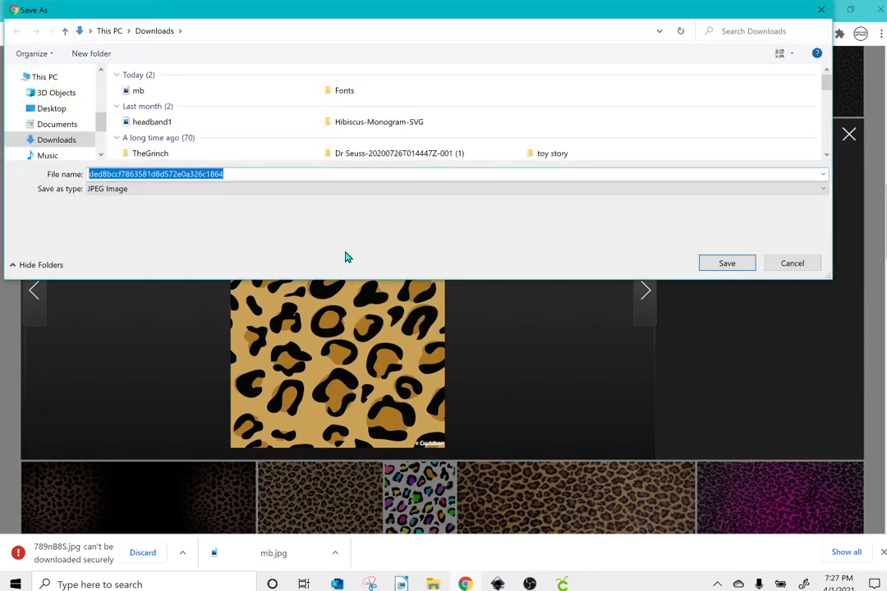
{"action": "type", "text": "cheetah1"}
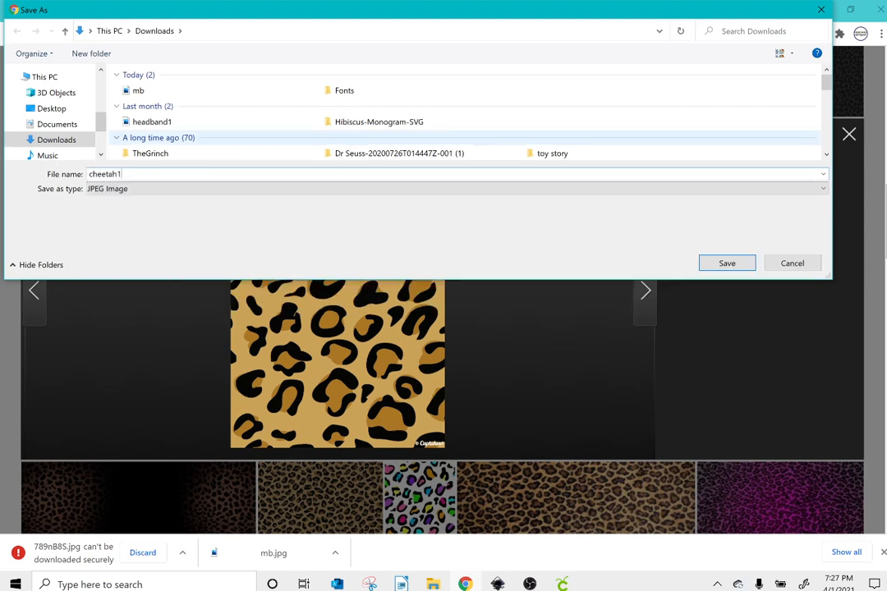
{"action": "key", "text": "Return"}
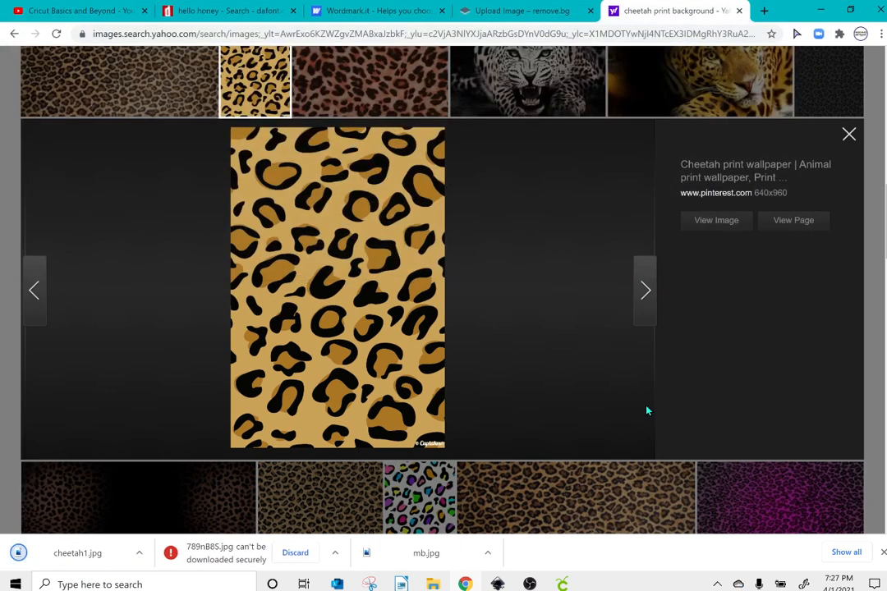
{"action": "left_click", "coordinate": [878, 552]}
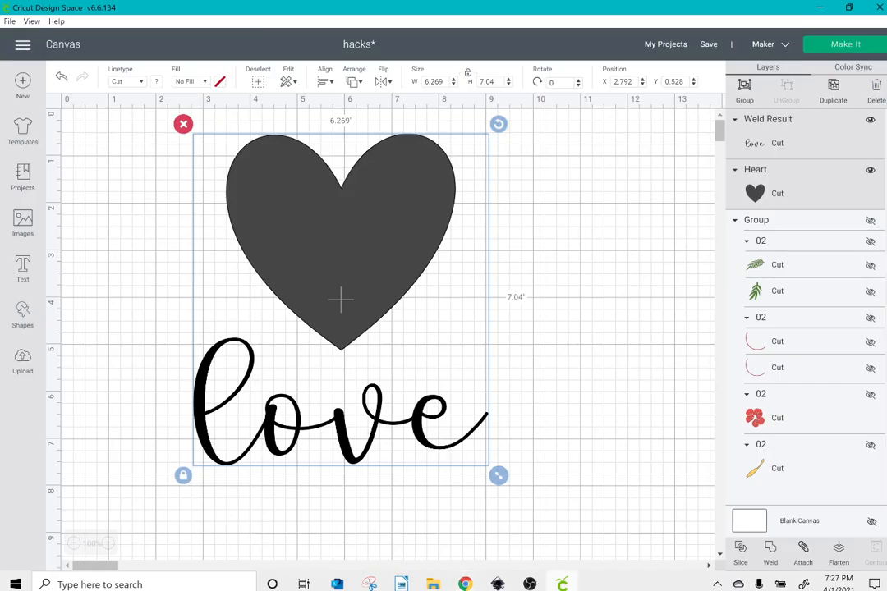
- Switch to Cricut Design Space and upload cheetah1 from Downloads as a pattern fill
{"action": "key", "text": "alt+Tab"}
{"action": "left_click", "coordinate": [24, 361]}
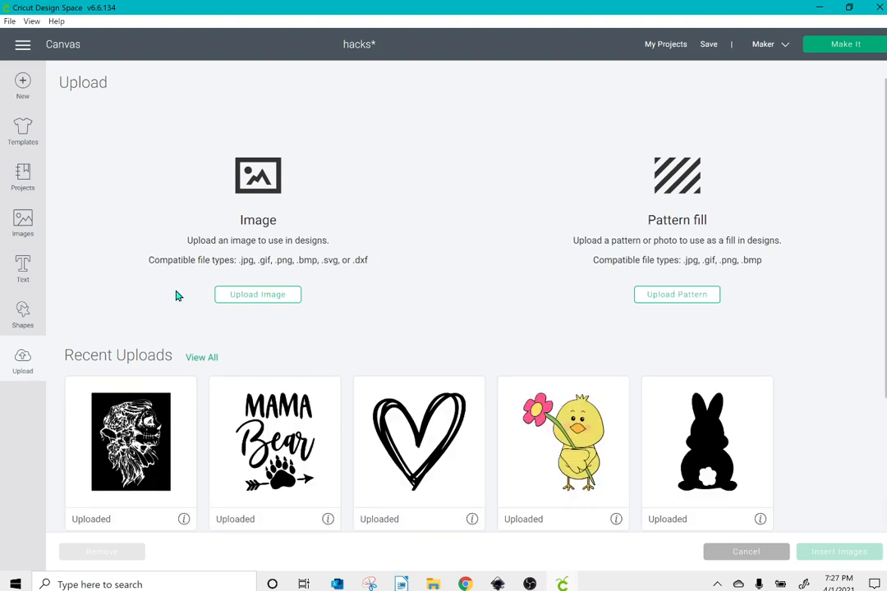
{"action": "left_click", "coordinate": [686, 305]}
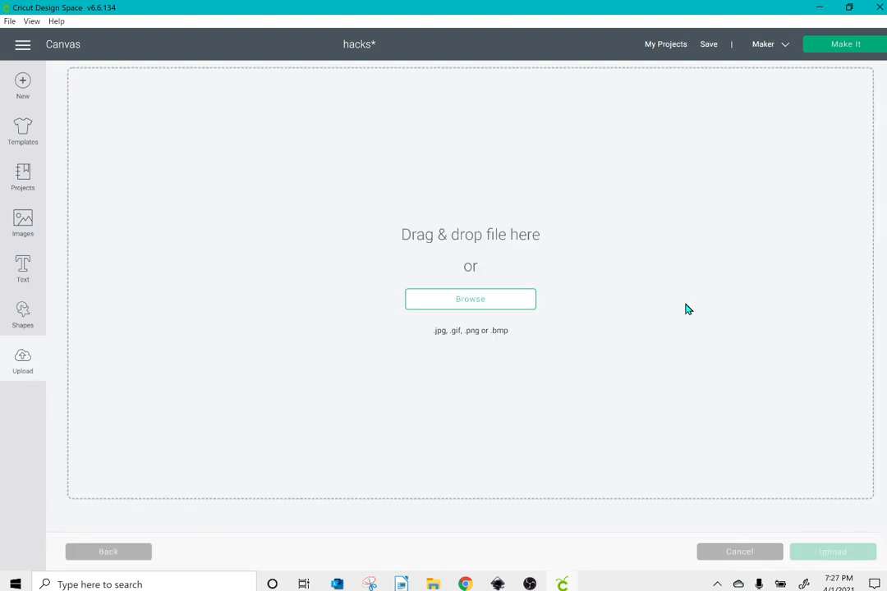
{"action": "left_click", "coordinate": [481, 304]}
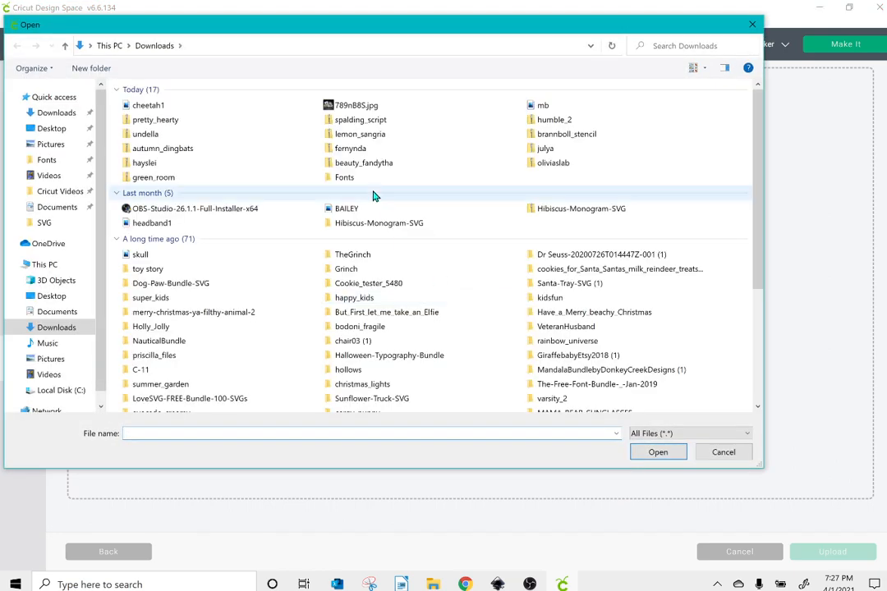
{"action": "left_click", "coordinate": [153, 105]}
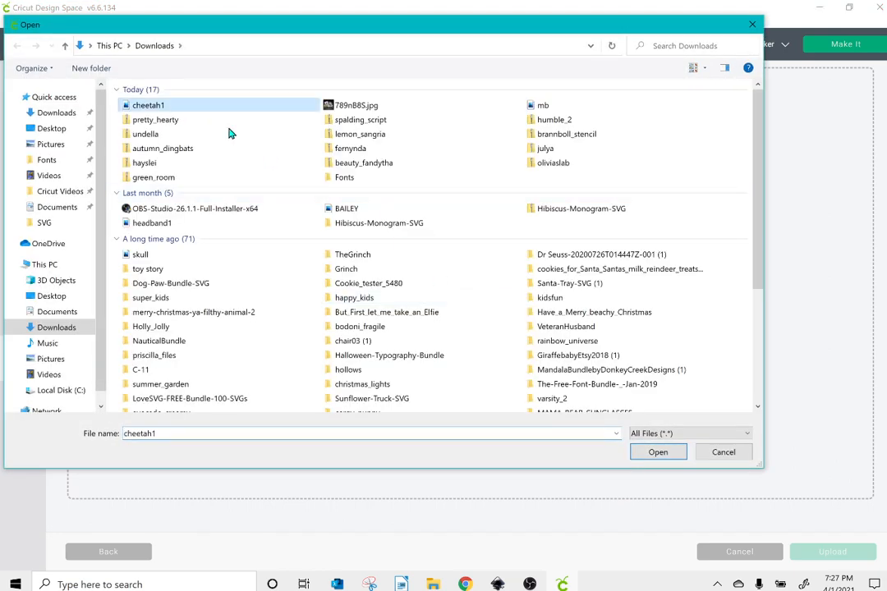
{"action": "left_click", "coordinate": [661, 452]}
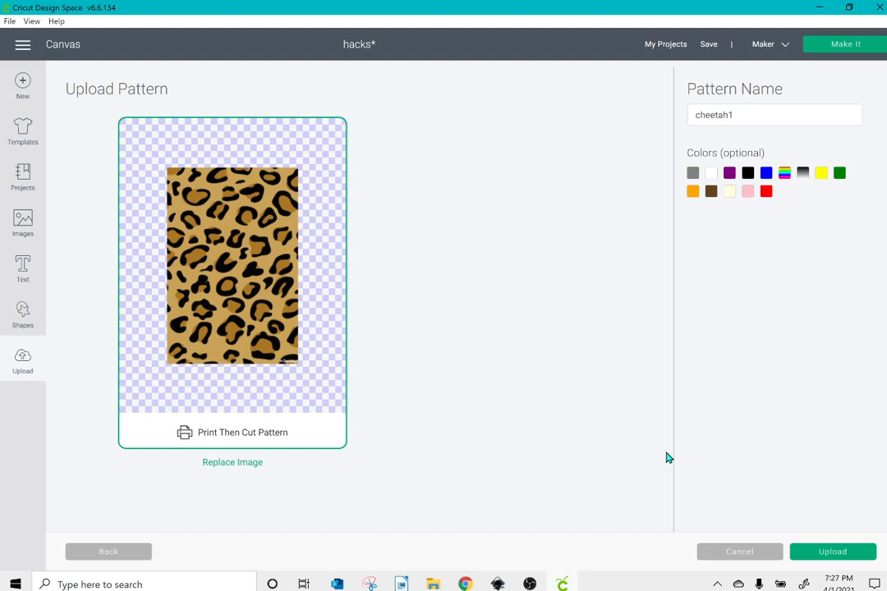
{"action": "left_click", "coordinate": [835, 553]}
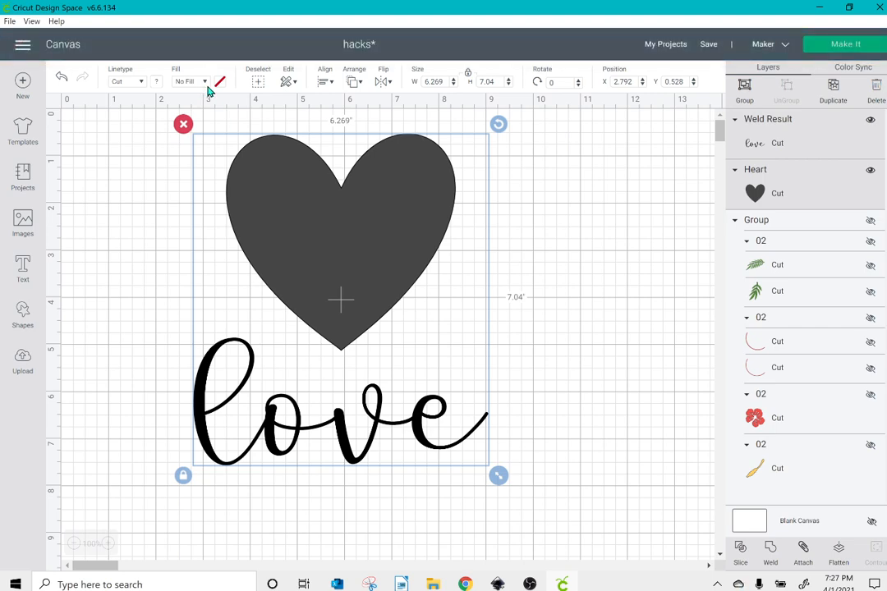
- Review the linetype options, including Foil, and set the fill of the heart and the love lettering to Print
{"action": "left_click", "coordinate": [142, 84]}
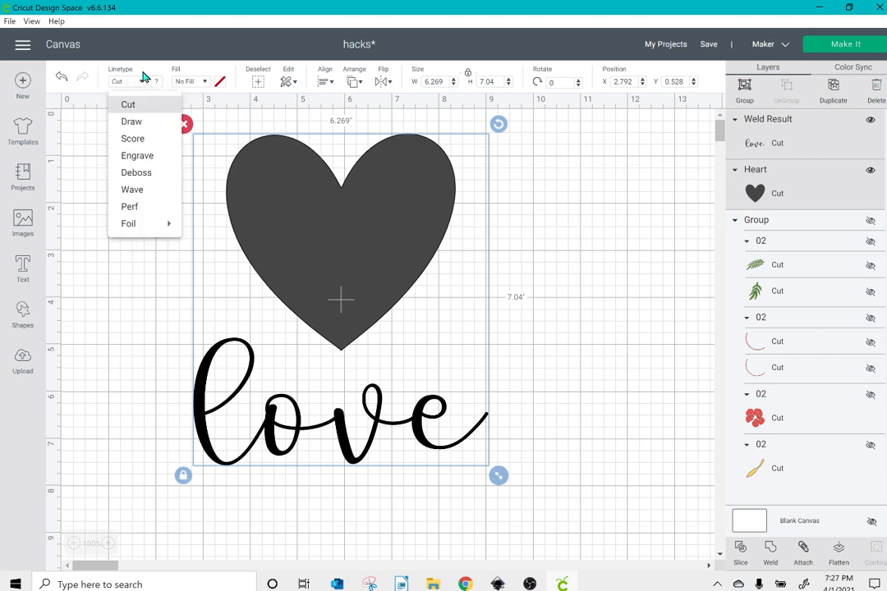
{"action": "mouse_move", "coordinate": [134, 223]}
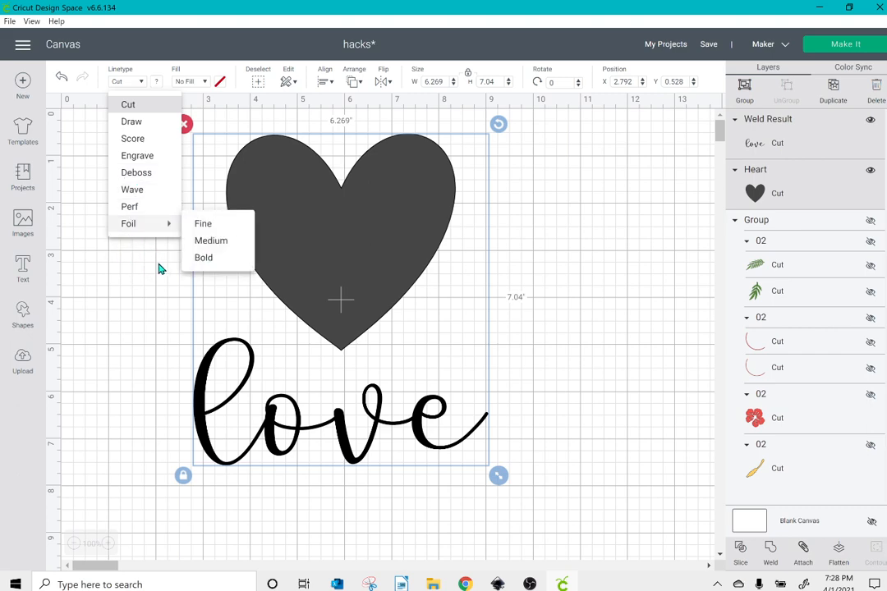
{"action": "left_click", "coordinate": [205, 85]}
{"action": "left_click", "coordinate": [206, 84]}
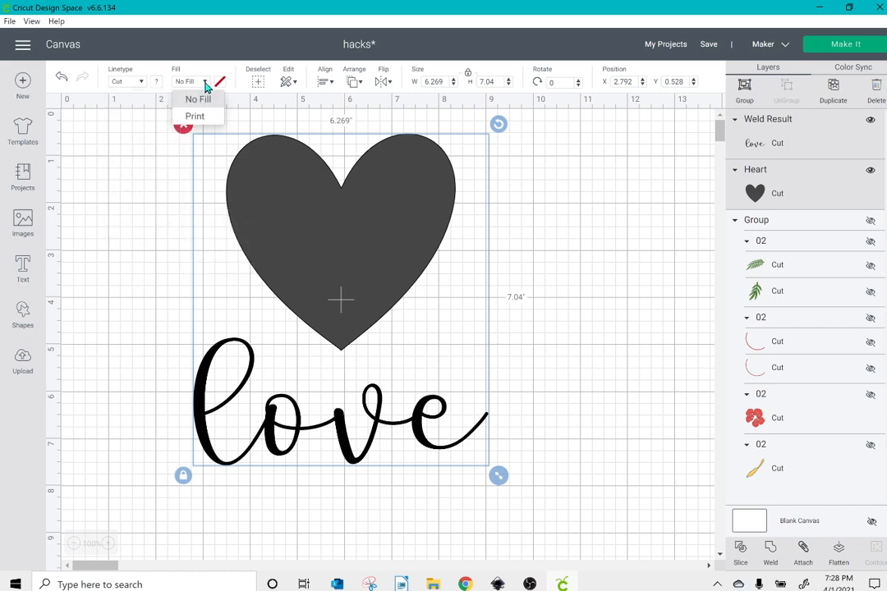
{"action": "left_click", "coordinate": [197, 117]}
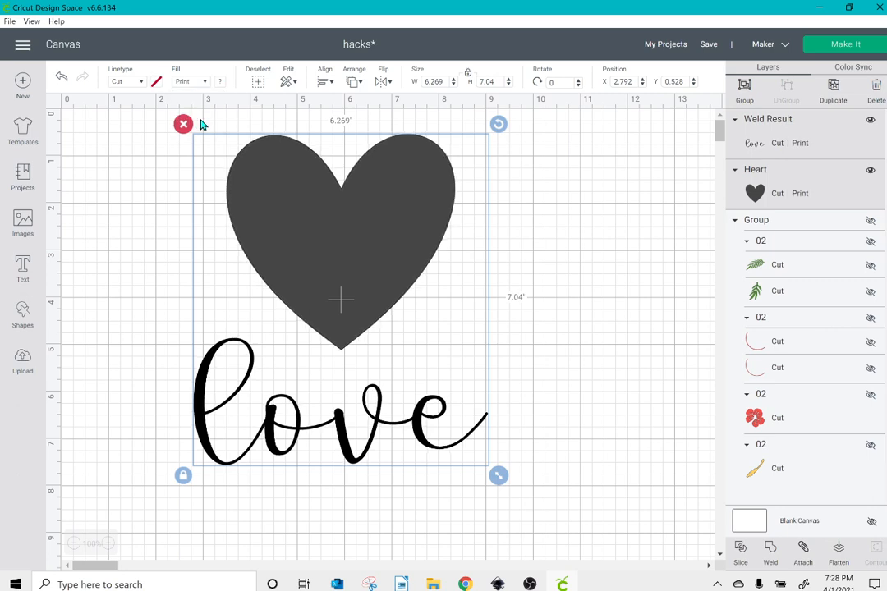
- Change the print type to Pattern and fill the heart and the love lettering with the uploaded cheetah print
{"action": "left_click", "coordinate": [219, 82]}
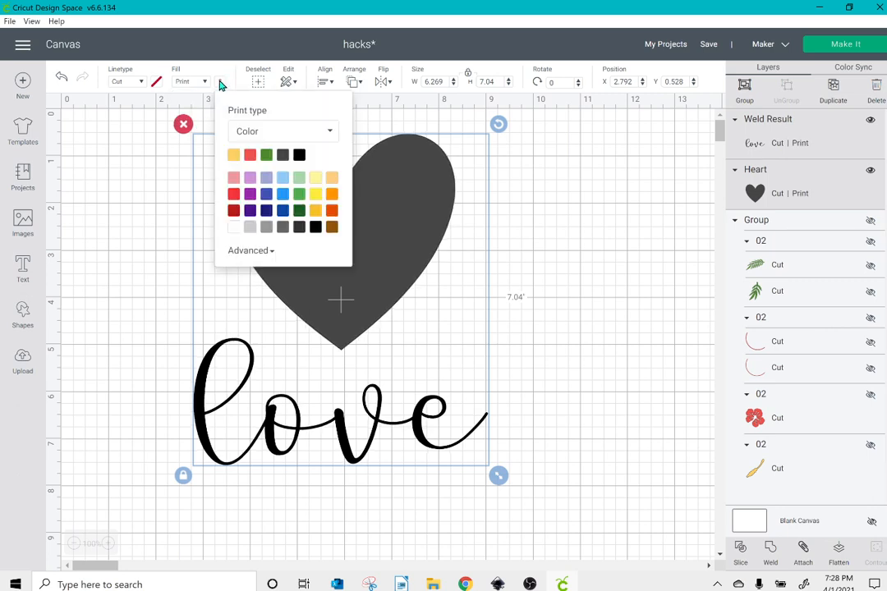
{"action": "left_click", "coordinate": [279, 136]}
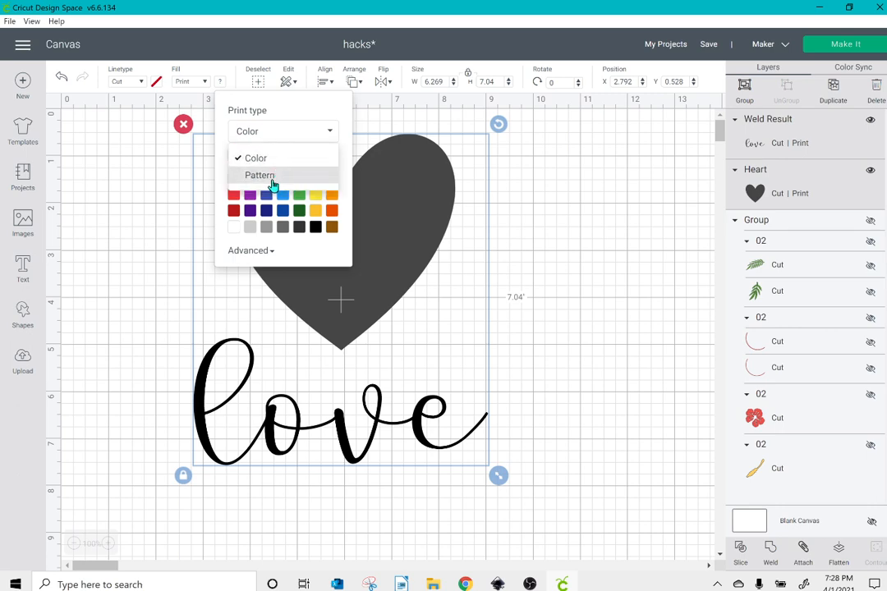
{"action": "left_click", "coordinate": [273, 182]}
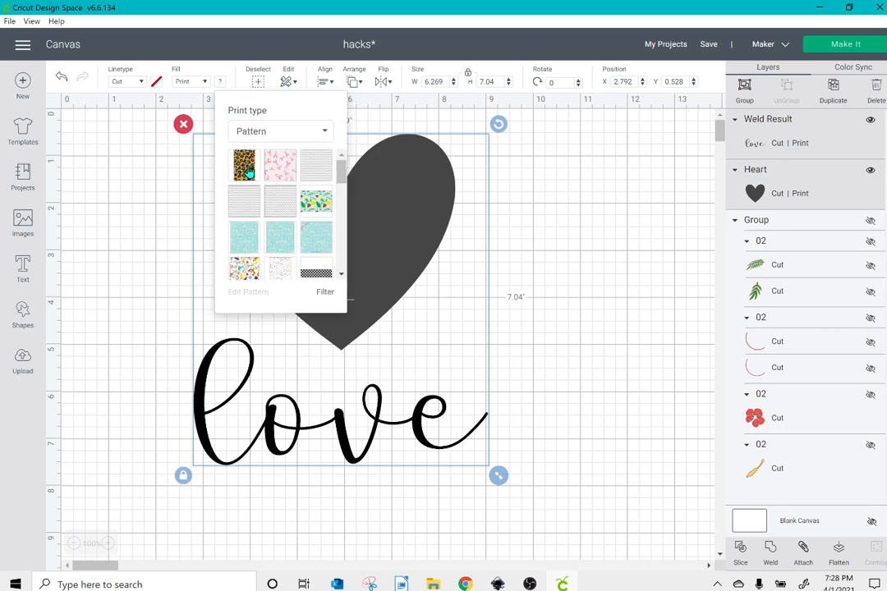
{"action": "left_click", "coordinate": [247, 168]}
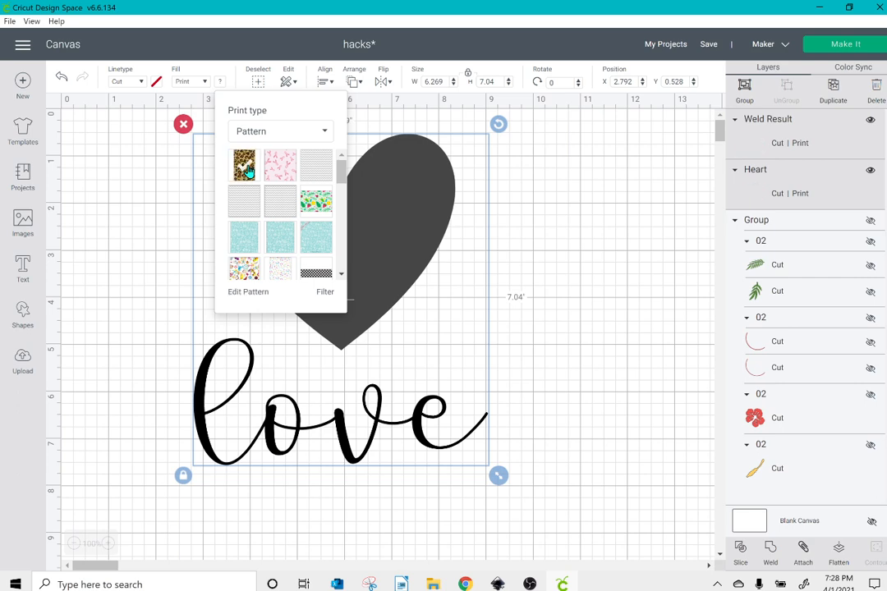
{"action": "left_click", "coordinate": [548, 284]}
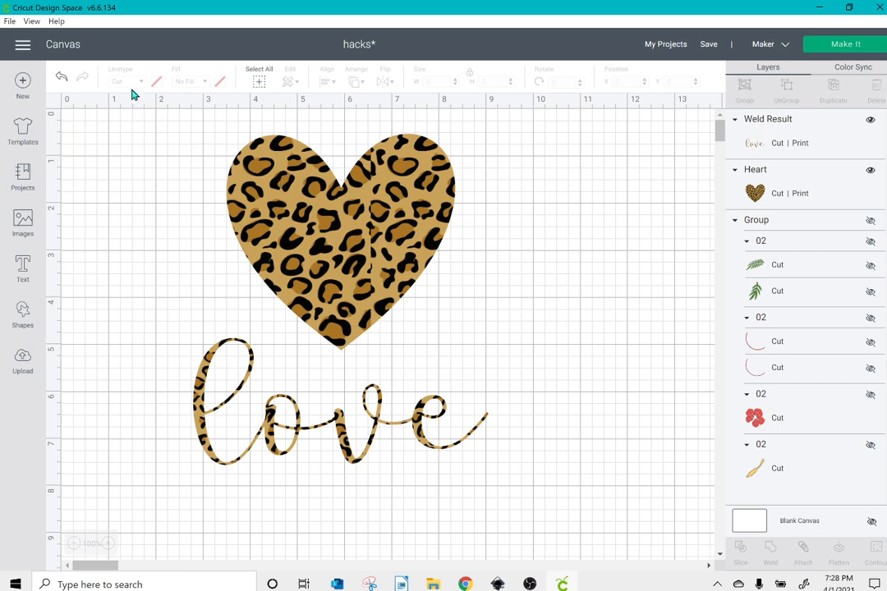
- Replace the heart's fill with the pink, teal and yellow circles pattern from the pattern library
{"action": "left_click", "coordinate": [265, 207]}
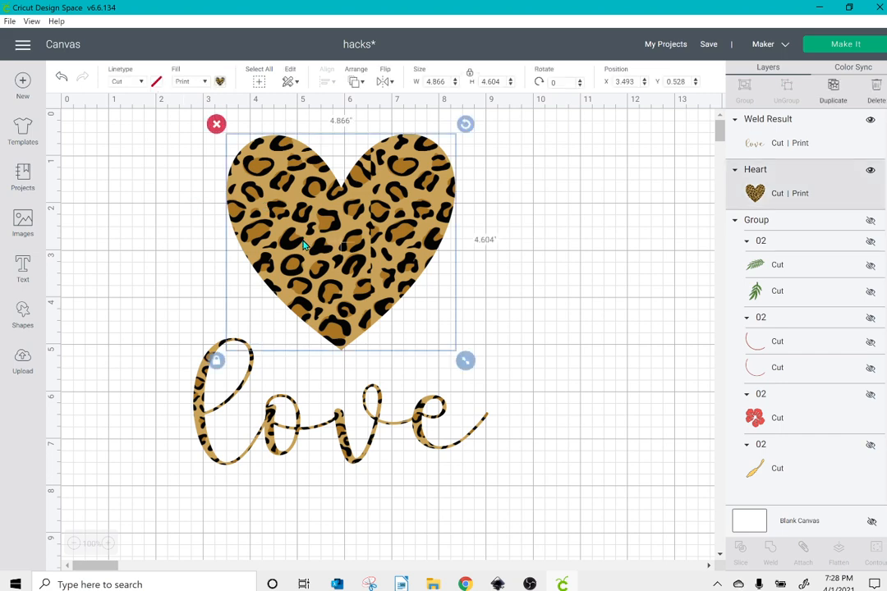
{"action": "left_click", "coordinate": [491, 240]}
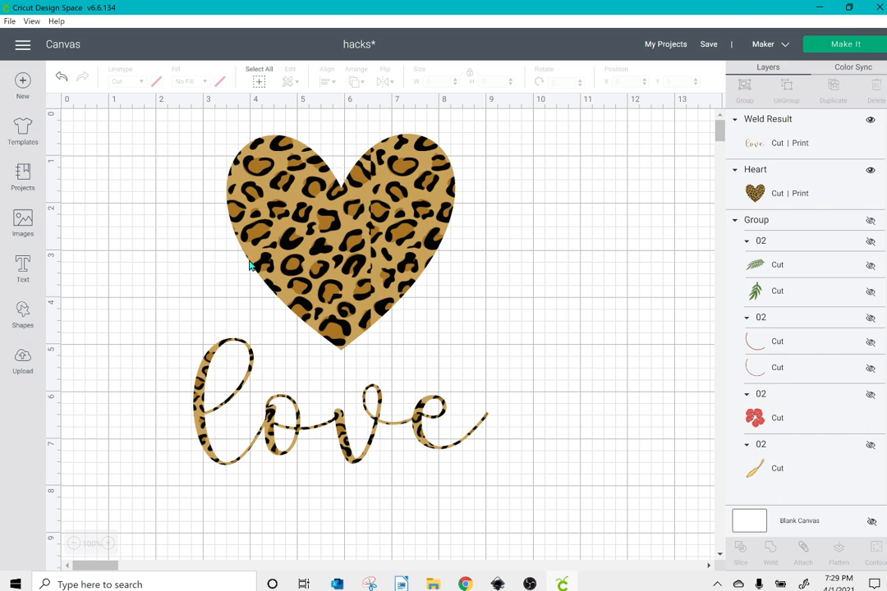
{"action": "left_click", "coordinate": [265, 234]}
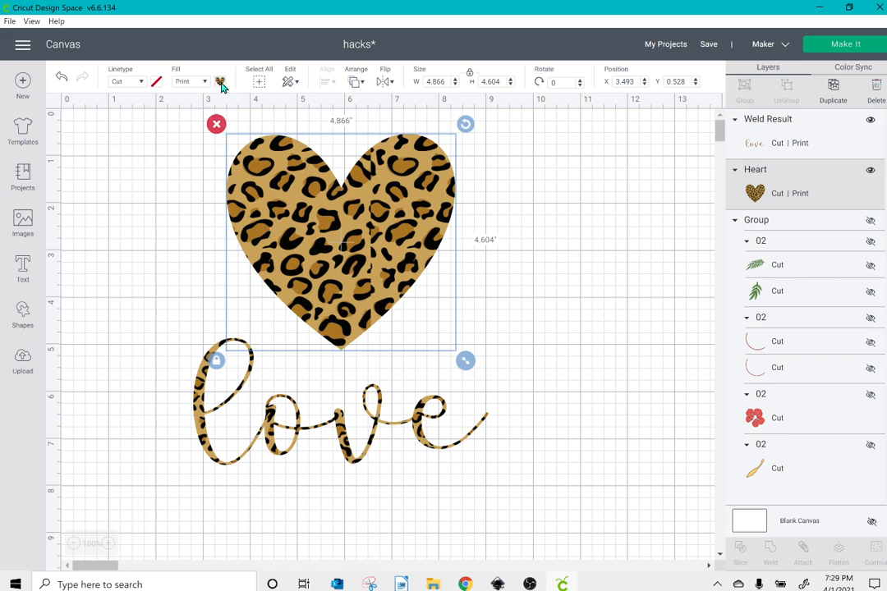
{"action": "left_click", "coordinate": [221, 83]}
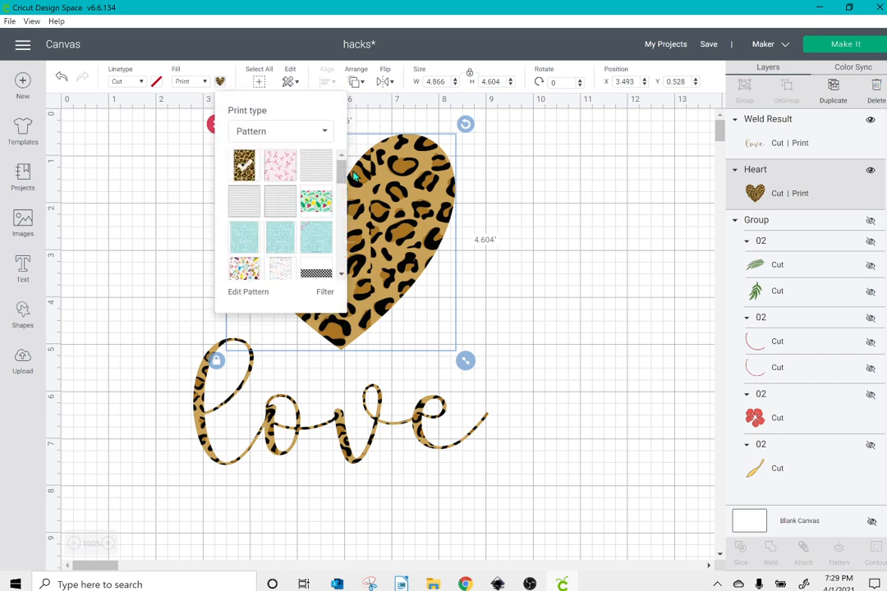
{"action": "left_click_drag", "start_coordinate": [341, 168], "coordinate": [343, 244]}
{"action": "scroll", "coordinate": [343, 244], "scroll_direction": "down", "scroll_amount": 10}
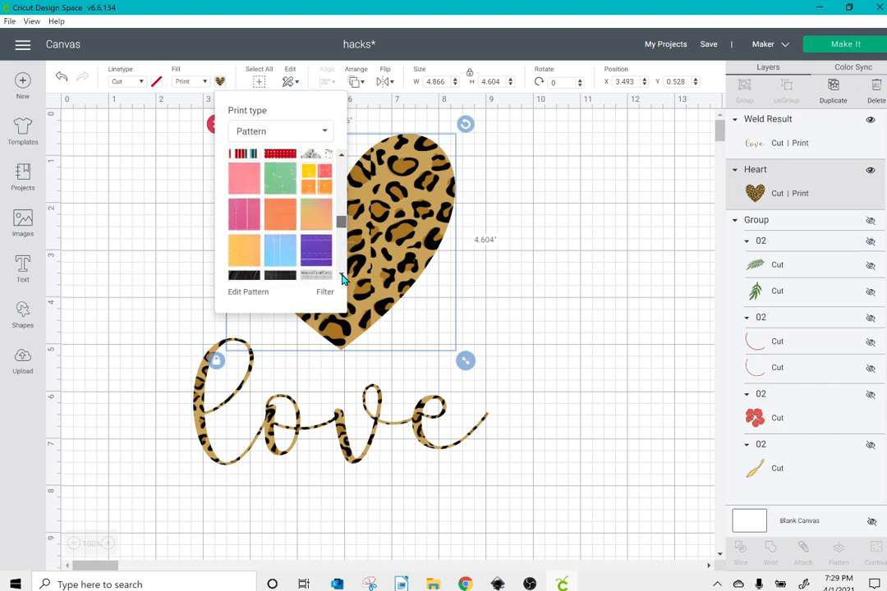
{"action": "left_click_drag", "start_coordinate": [341, 230], "coordinate": [344, 258]}
{"action": "scroll", "coordinate": [343, 264], "scroll_direction": "down", "scroll_amount": 10}
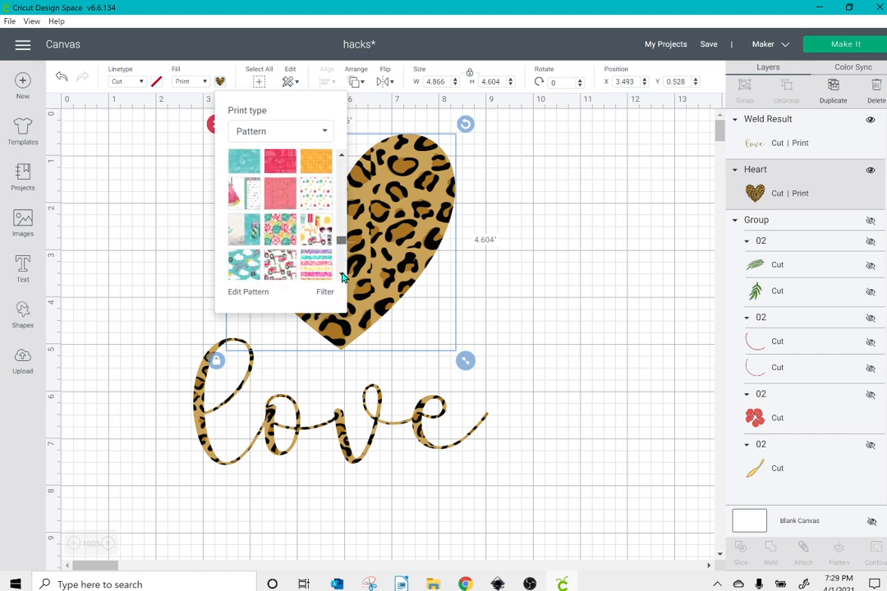
{"action": "left_click", "coordinate": [287, 237]}
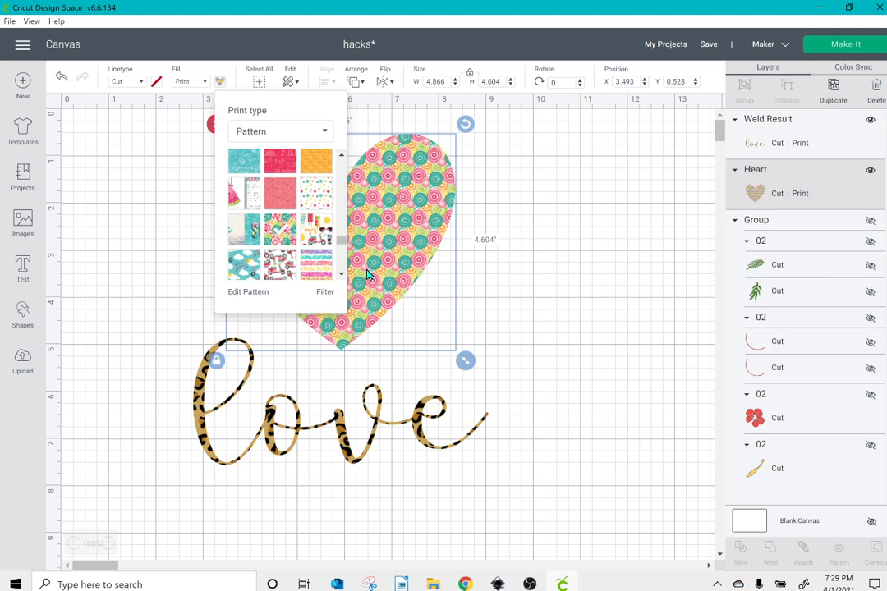
{"action": "left_click", "coordinate": [429, 418]}
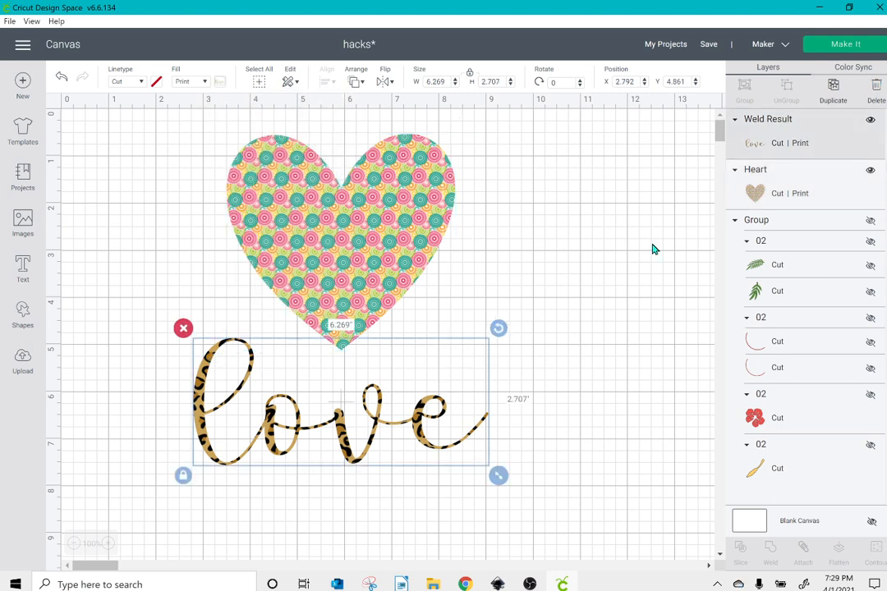
- Delete the heart and the love lettering together from the canvas
{"action": "left_click", "coordinate": [135, 119]}
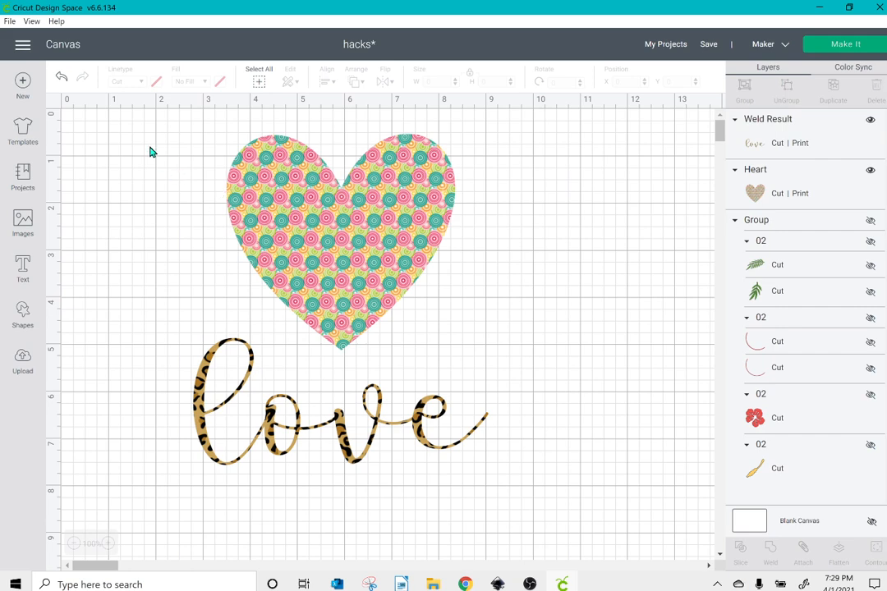
{"action": "left_click_drag", "start_coordinate": [150, 152], "coordinate": [540, 505]}
{"action": "left_click", "coordinate": [183, 126]}
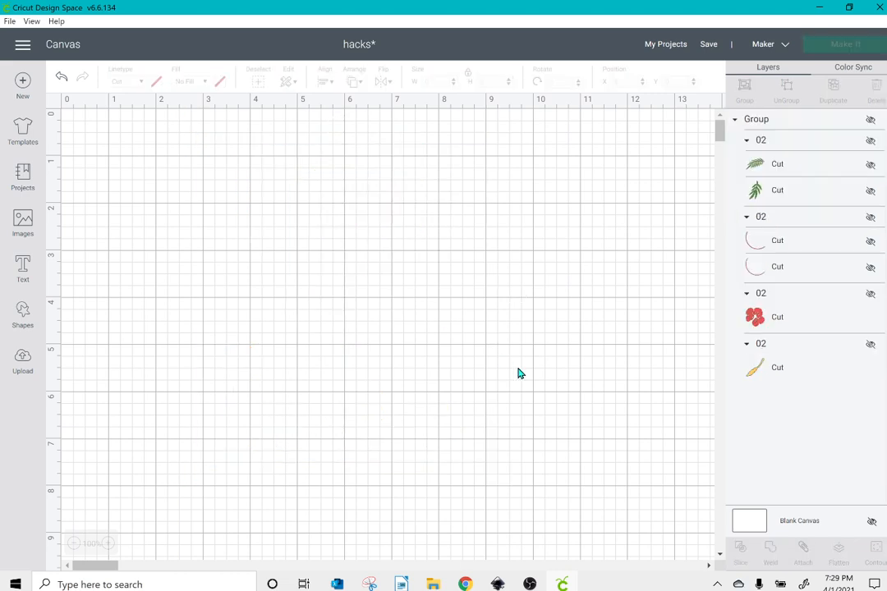
- Change the blank canvas color to bright red
{"action": "left_click", "coordinate": [749, 532]}
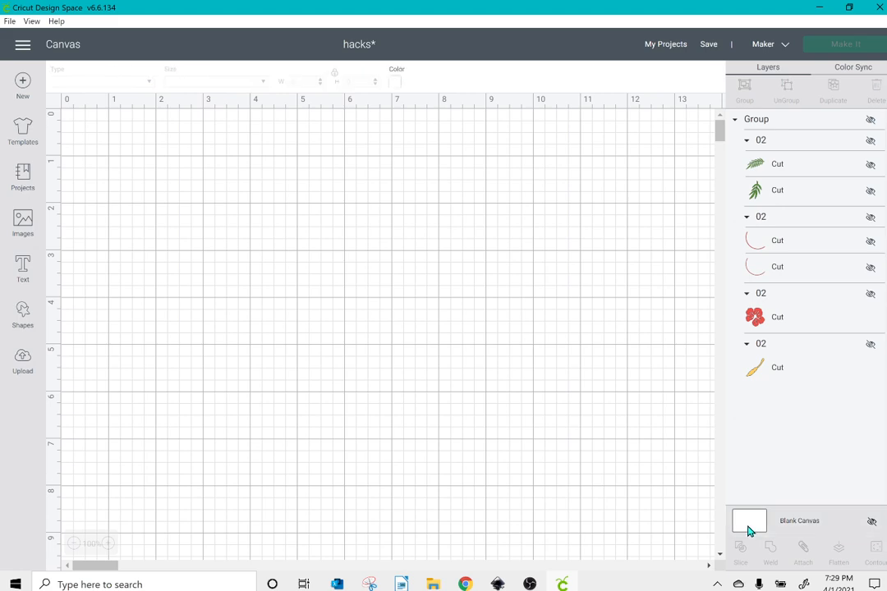
{"action": "left_click", "coordinate": [396, 83]}
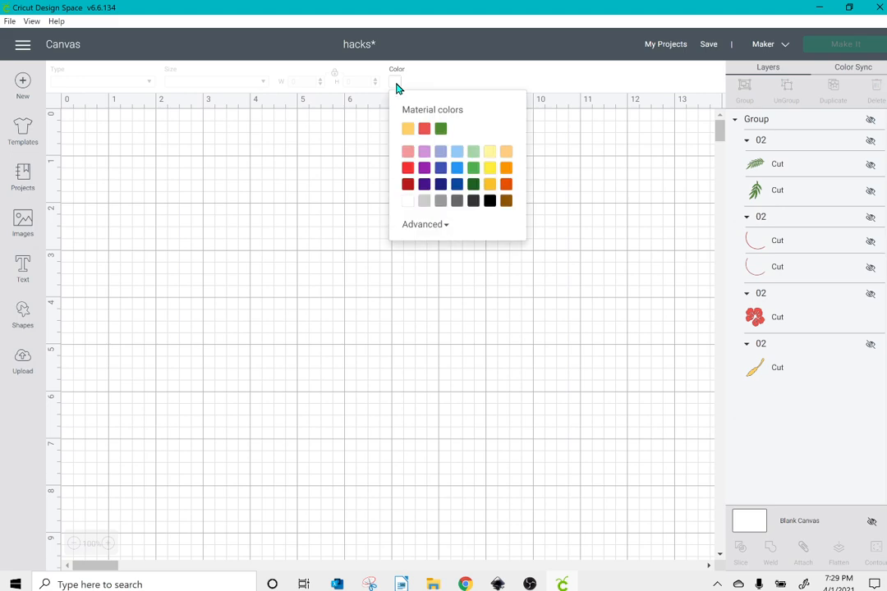
{"action": "left_click", "coordinate": [407, 169]}
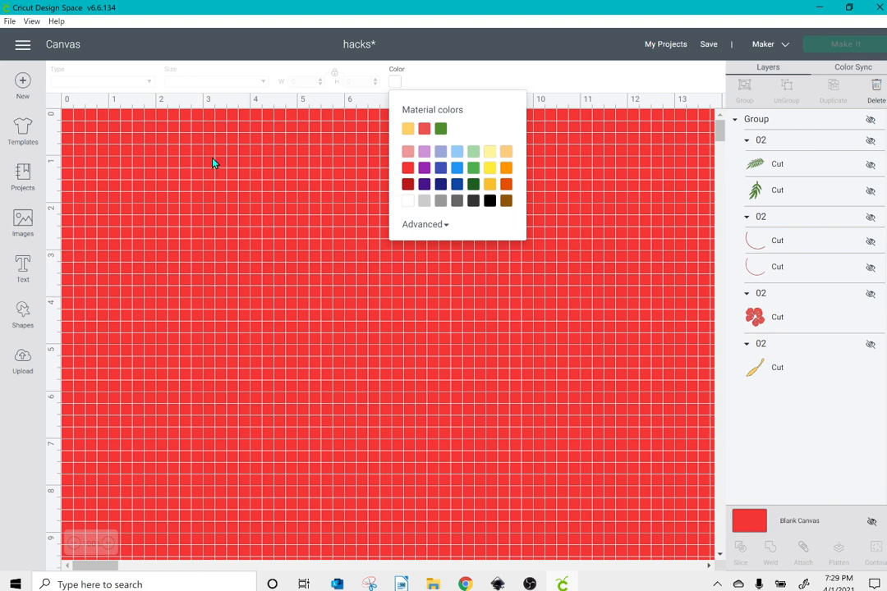
- Turn off the canvas grid lines completely and set the canvas color back to white
{"action": "left_click", "coordinate": [55, 106]}
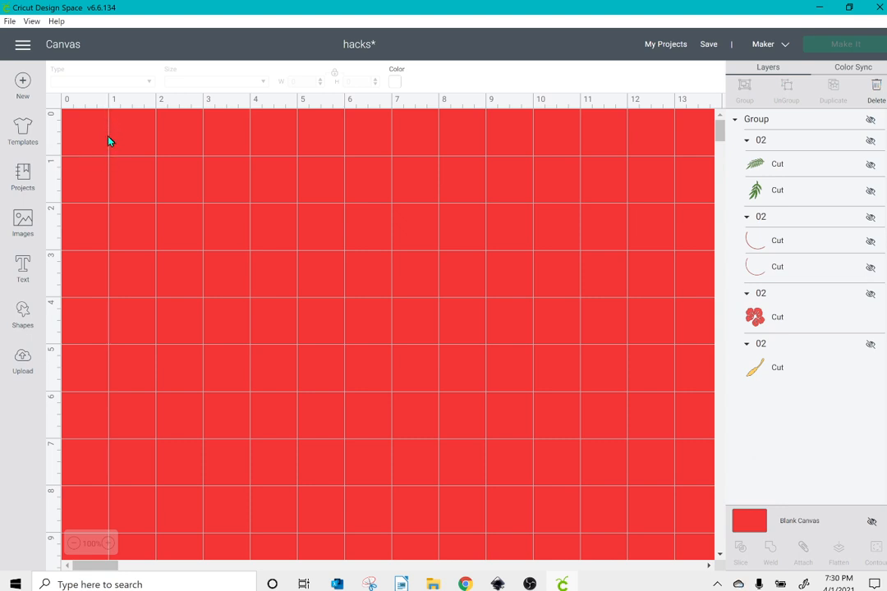
{"action": "left_click", "coordinate": [55, 104]}
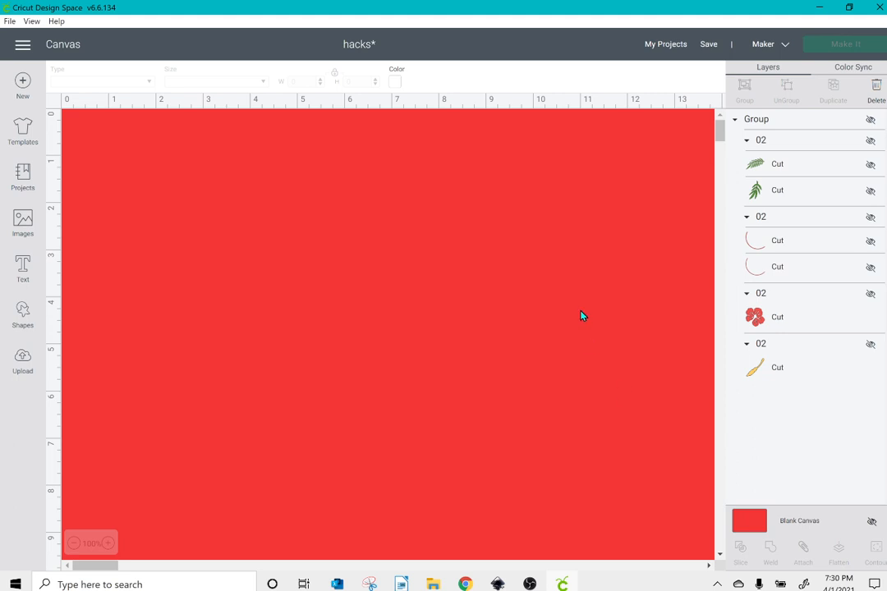
{"action": "left_click", "coordinate": [397, 81]}
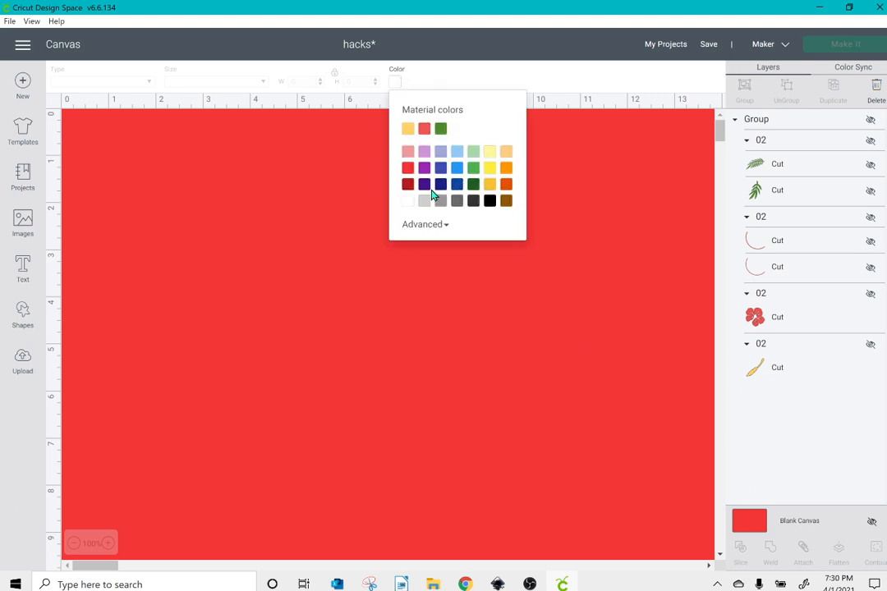
{"action": "left_click", "coordinate": [407, 202]}
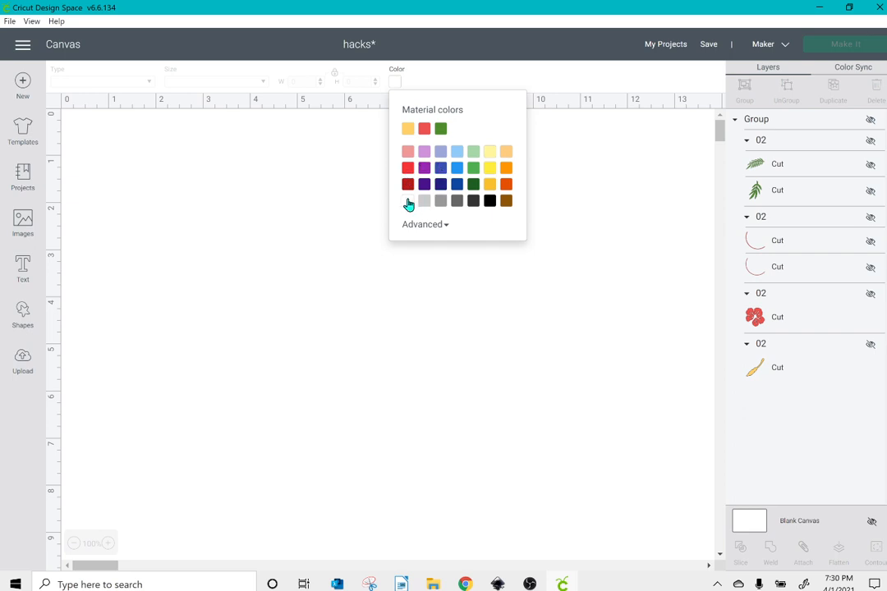
{"action": "left_click", "coordinate": [331, 244]}
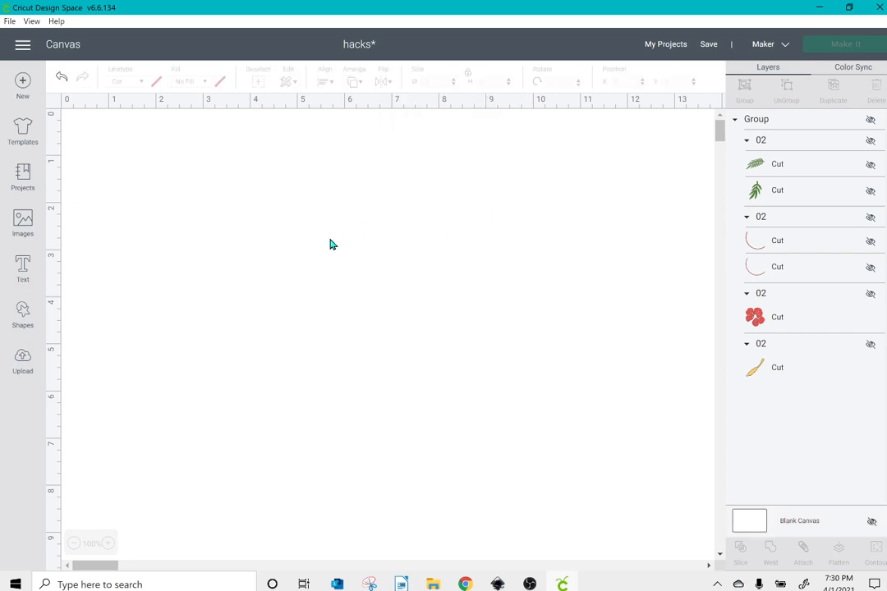
- Unhide the hibiscus wreath group, move it to about X 2.1, Y 1.0 inches and deselect it
{"action": "left_click", "coordinate": [869, 120]}
{"action": "left_click_drag", "start_coordinate": [655, 254], "coordinate": [402, 269]}
{"action": "left_click", "coordinate": [496, 280]}
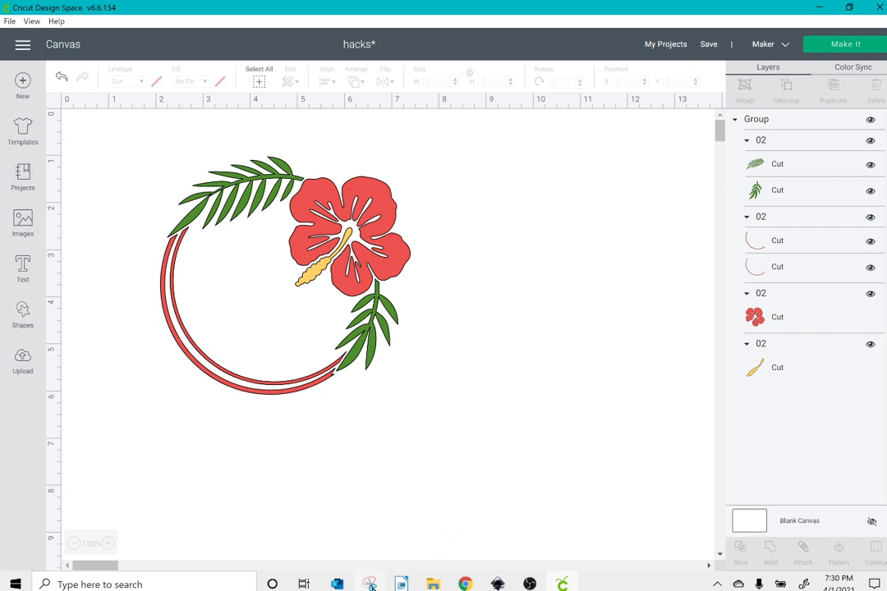
- Switch to Snipping Tool, capture the whole hibiscus wreath as a snip, view the save options and close without saving
{"action": "left_click", "coordinate": [371, 584]}
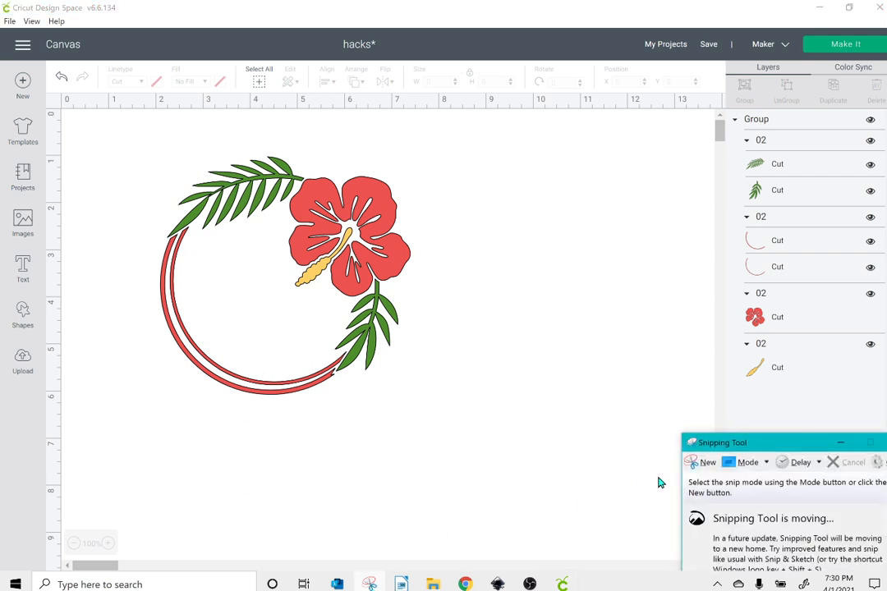
{"action": "left_click", "coordinate": [702, 463]}
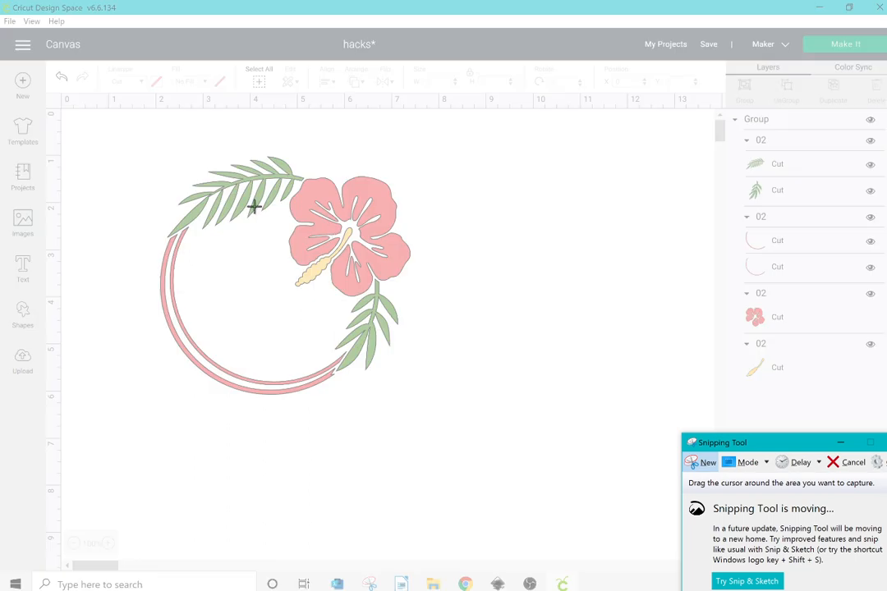
{"action": "left_click_drag", "start_coordinate": [122, 131], "coordinate": [433, 429]}
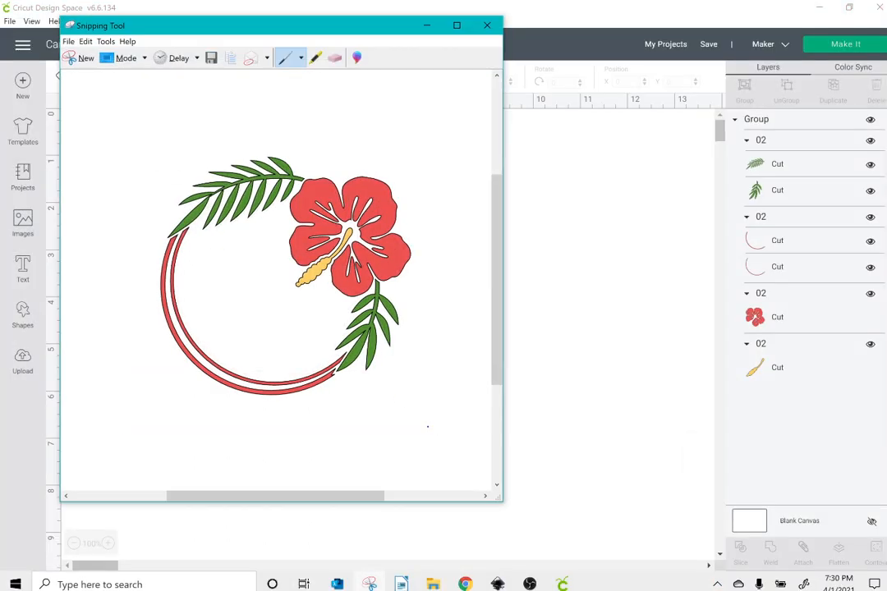
{"action": "left_click", "coordinate": [70, 45]}
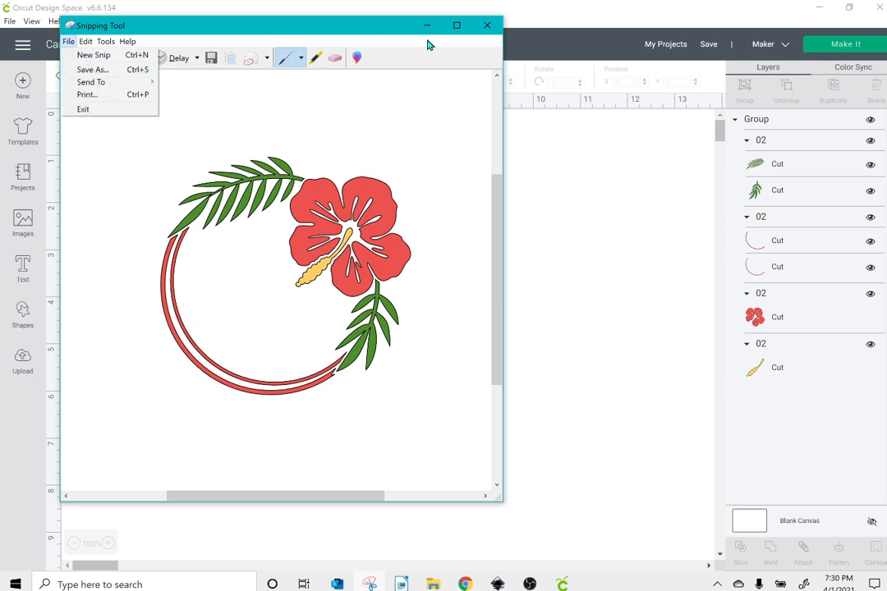
{"action": "left_click", "coordinate": [488, 27]}
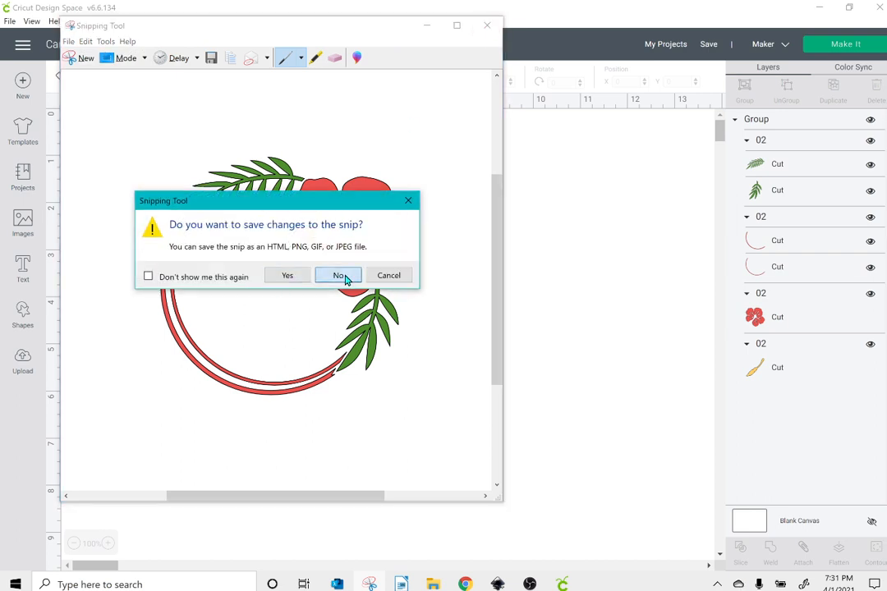
{"action": "left_click", "coordinate": [340, 276]}
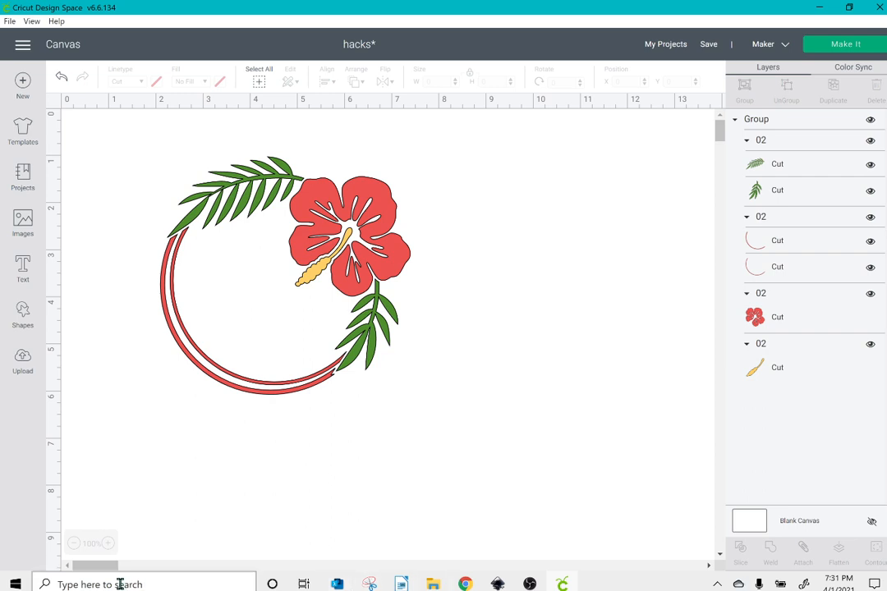
- Move the wreath to about X 0.7, Y 0.9 inches, duplicate it and hide one of the two copies
{"action": "left_click", "coordinate": [301, 364]}
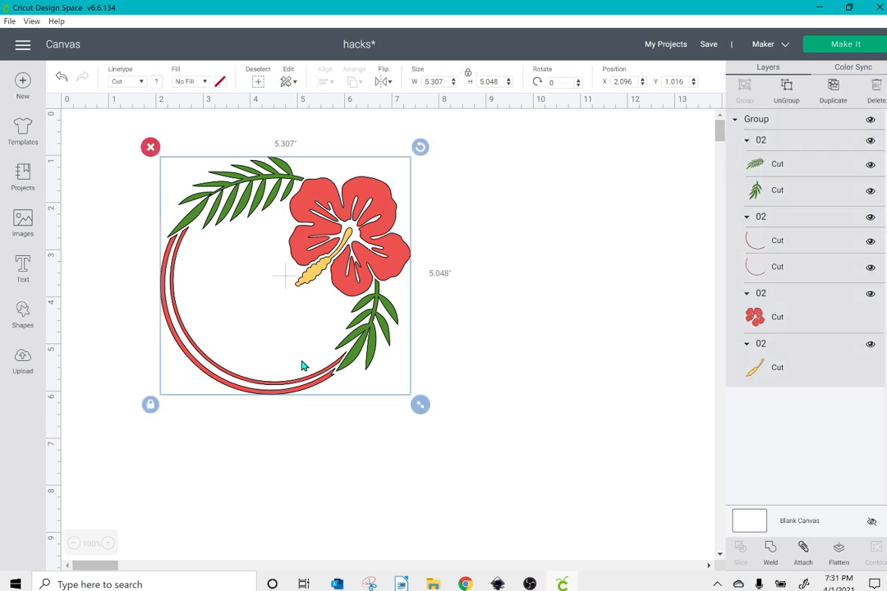
{"action": "left_click_drag", "start_coordinate": [301, 365], "coordinate": [238, 362]}
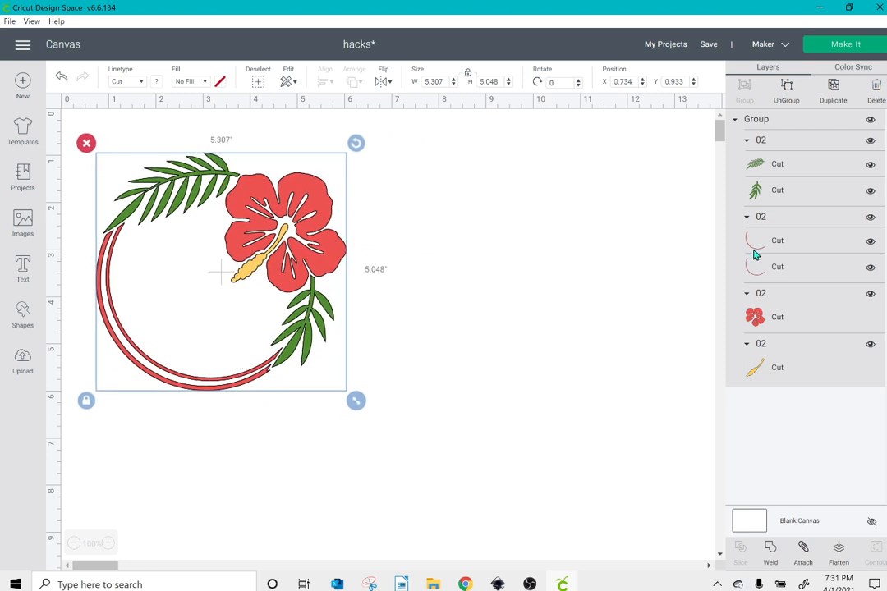
{"action": "left_click", "coordinate": [836, 90]}
{"action": "left_click", "coordinate": [870, 121]}
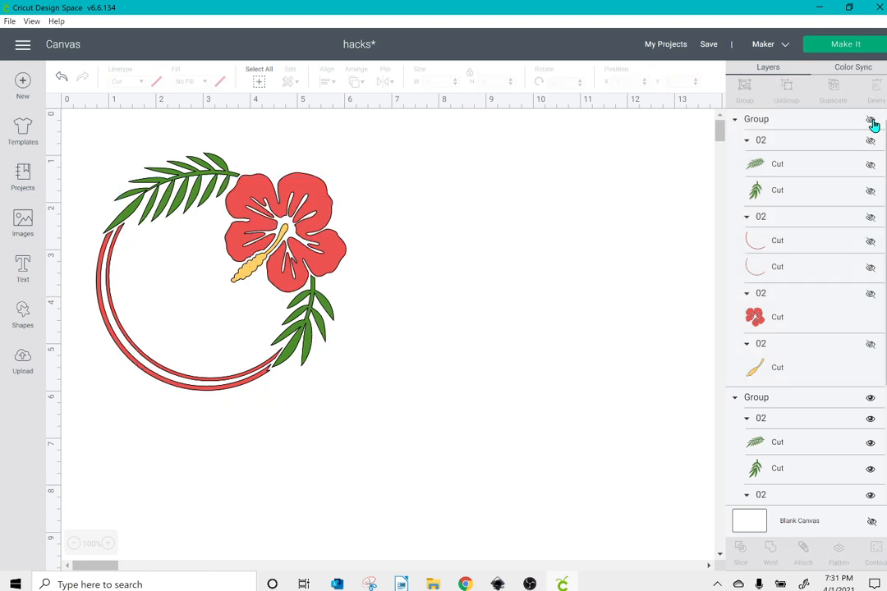
- Ungroup the visible wreath and spread the red flower, green leaves, red arcs and yellow stamen apart on the canvas
{"action": "left_click", "coordinate": [314, 223]}
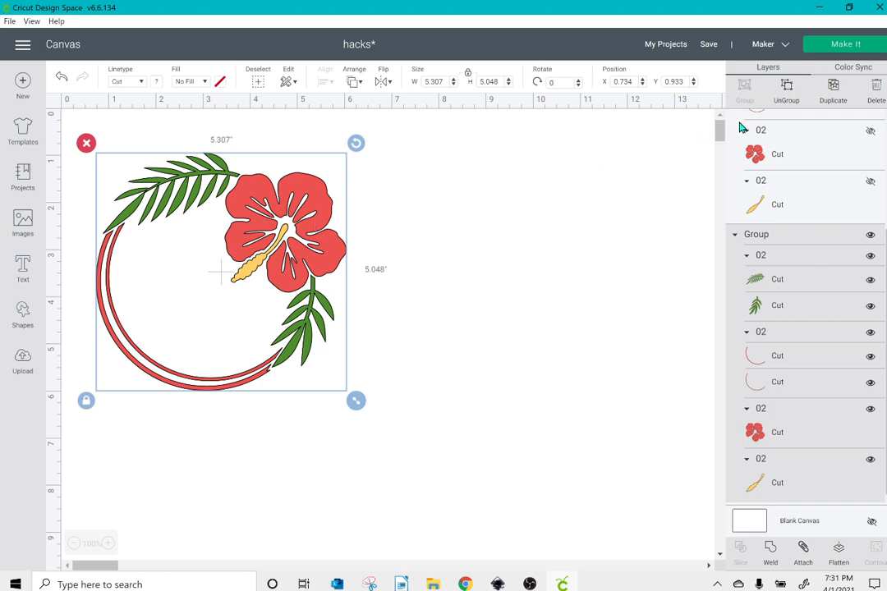
{"action": "left_click", "coordinate": [788, 96]}
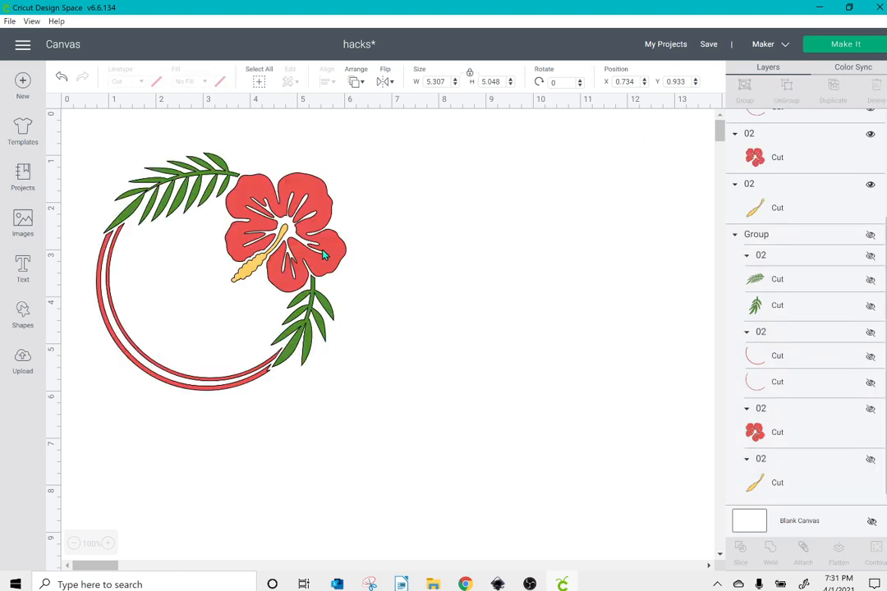
{"action": "left_click_drag", "start_coordinate": [272, 210], "coordinate": [565, 210]}
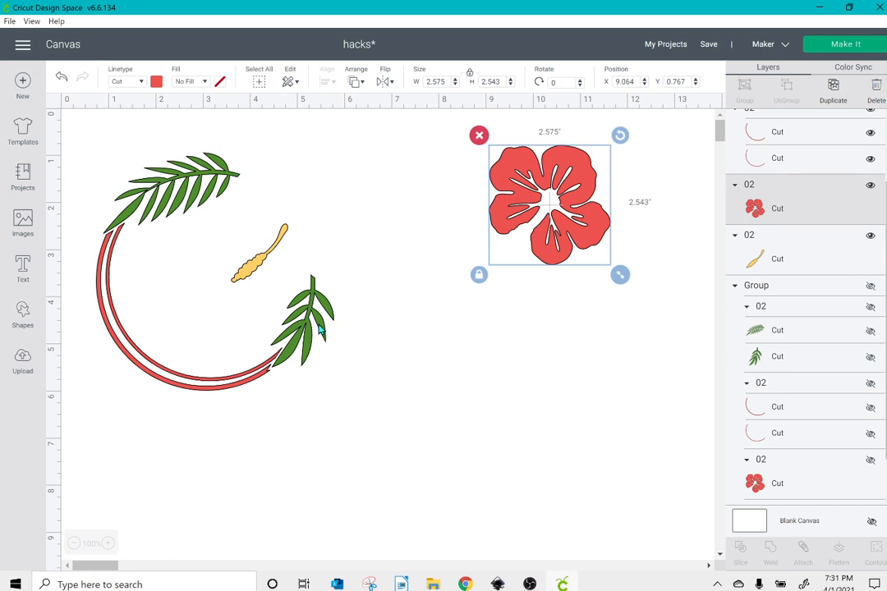
{"action": "left_click_drag", "start_coordinate": [339, 332], "coordinate": [665, 457]}
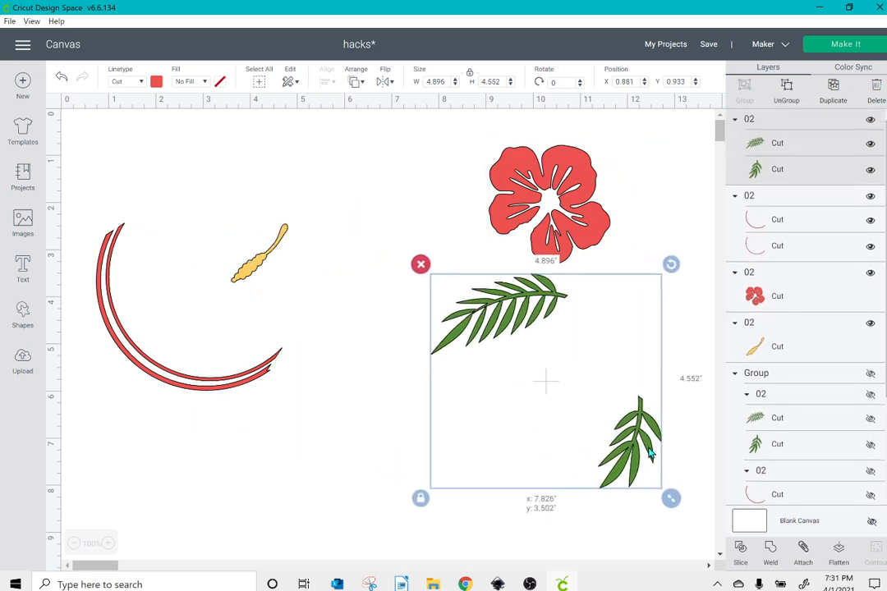
{"action": "left_click_drag", "start_coordinate": [267, 237], "coordinate": [349, 199]}
{"action": "left_click_drag", "start_coordinate": [275, 254], "coordinate": [378, 217]}
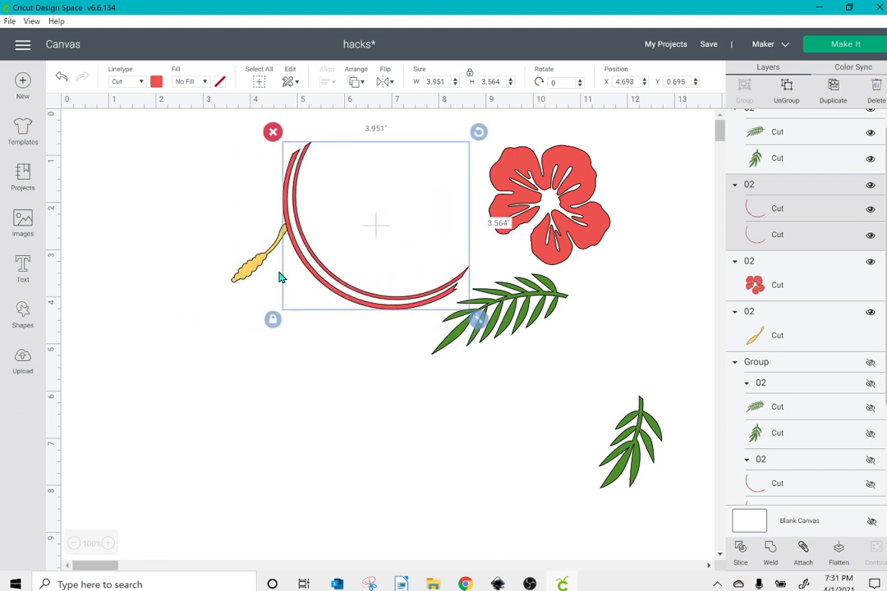
{"action": "left_click", "coordinate": [230, 279]}
{"action": "left_click_drag", "start_coordinate": [230, 279], "coordinate": [179, 270]}
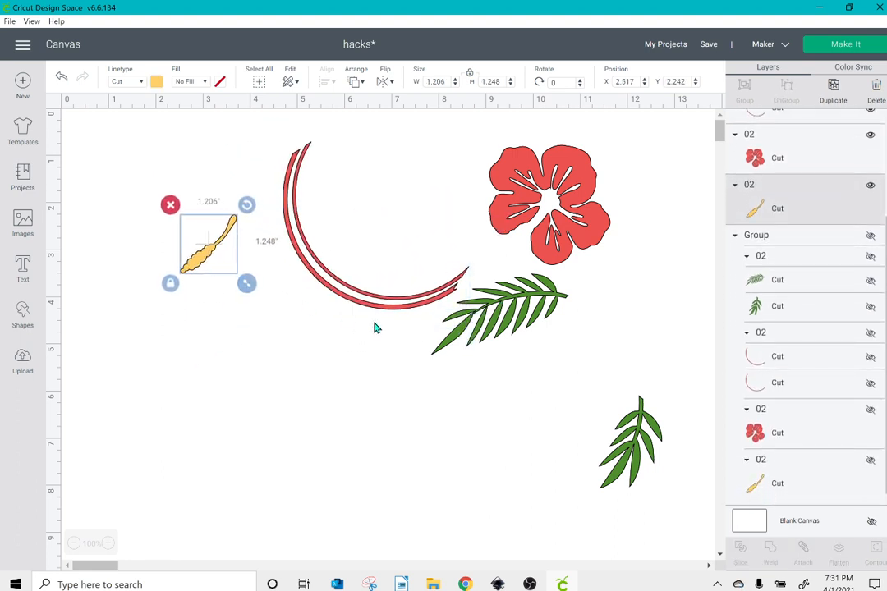
{"action": "left_click", "coordinate": [486, 313]}
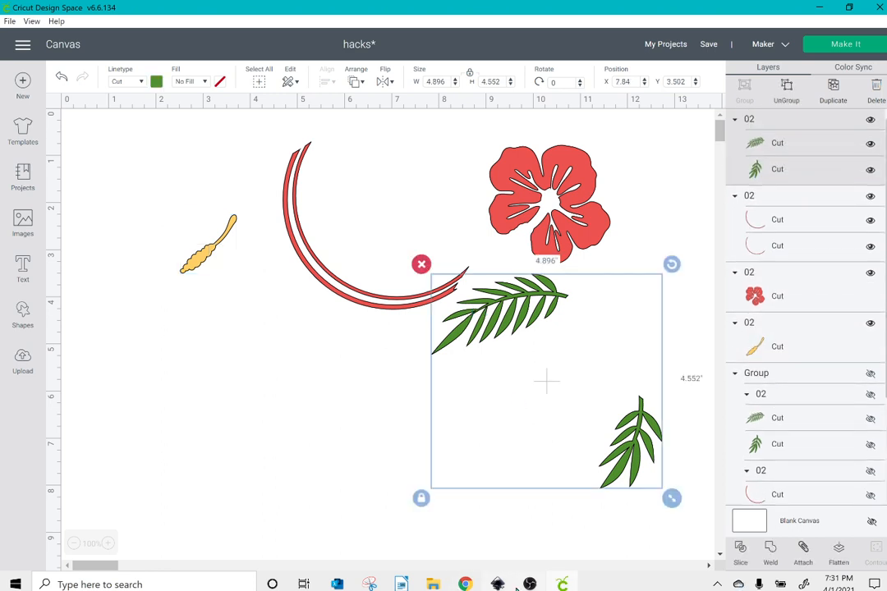
{"action": "left_click", "coordinate": [368, 584]}
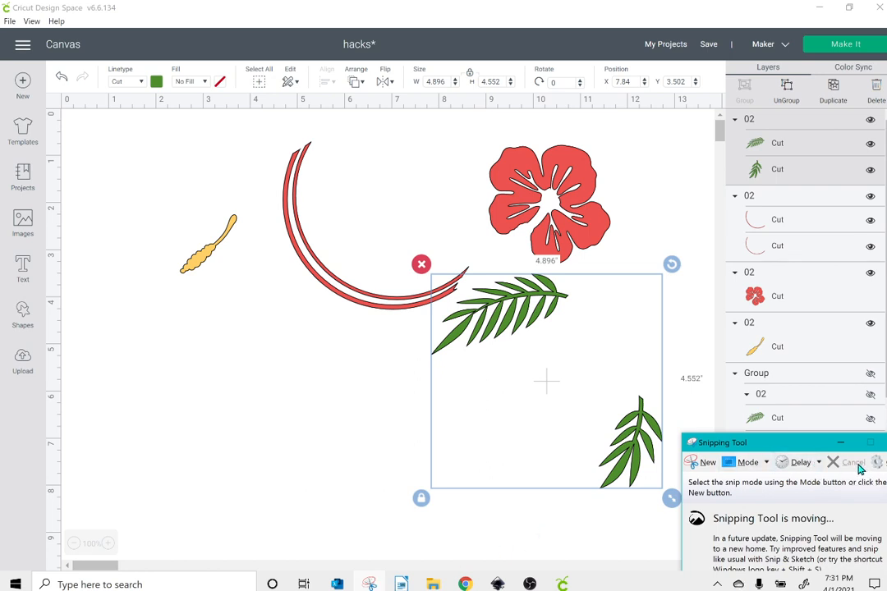
{"action": "left_click_drag", "start_coordinate": [766, 448], "coordinate": [721, 448]}
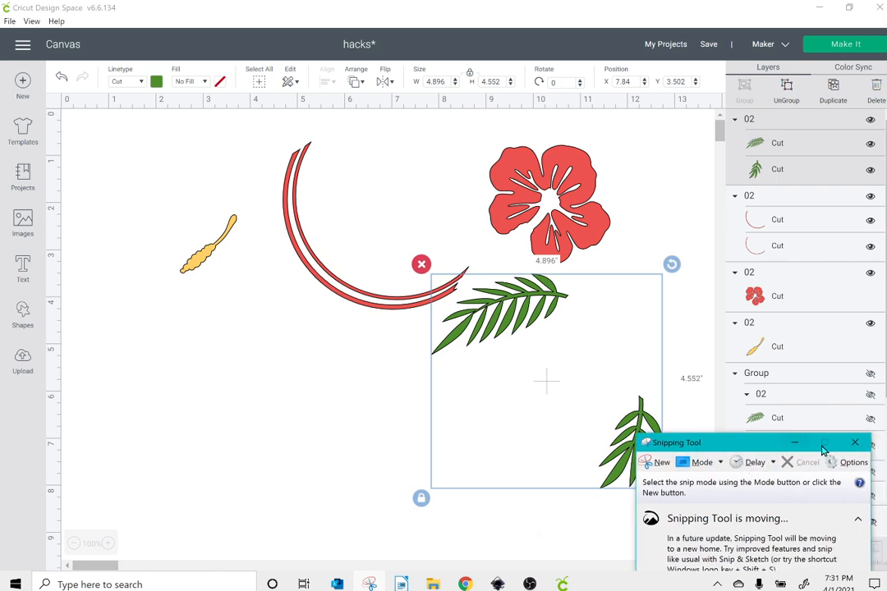
{"action": "left_click", "coordinate": [853, 443]}
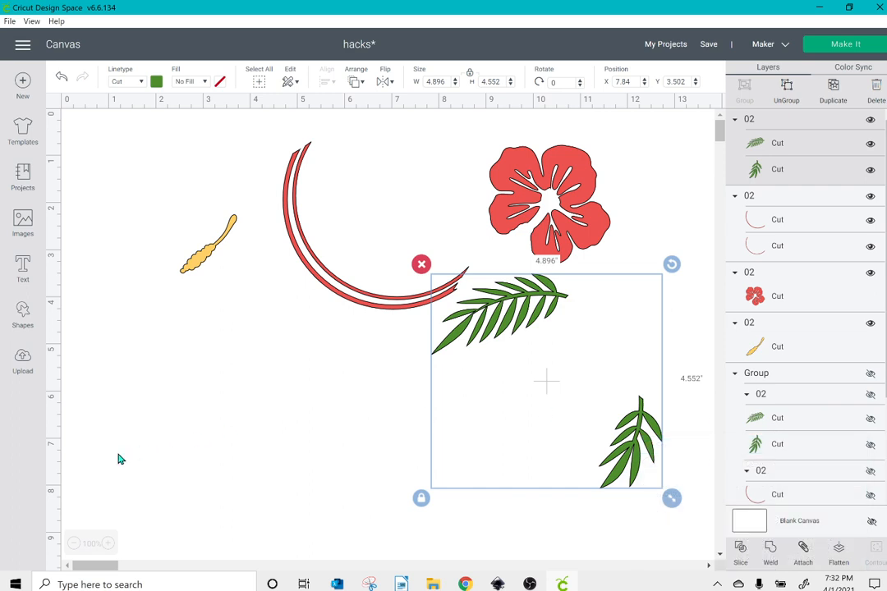
{"action": "left_click", "coordinate": [112, 479]}
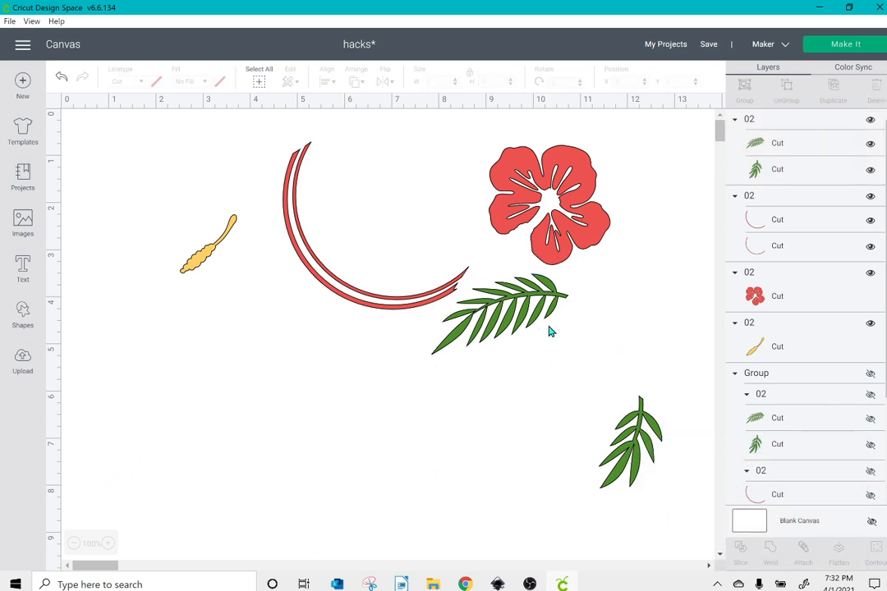
- Capture all the separated wreath pieces as one snip in Snipping Tool and close it without saving
{"action": "left_click", "coordinate": [370, 584]}
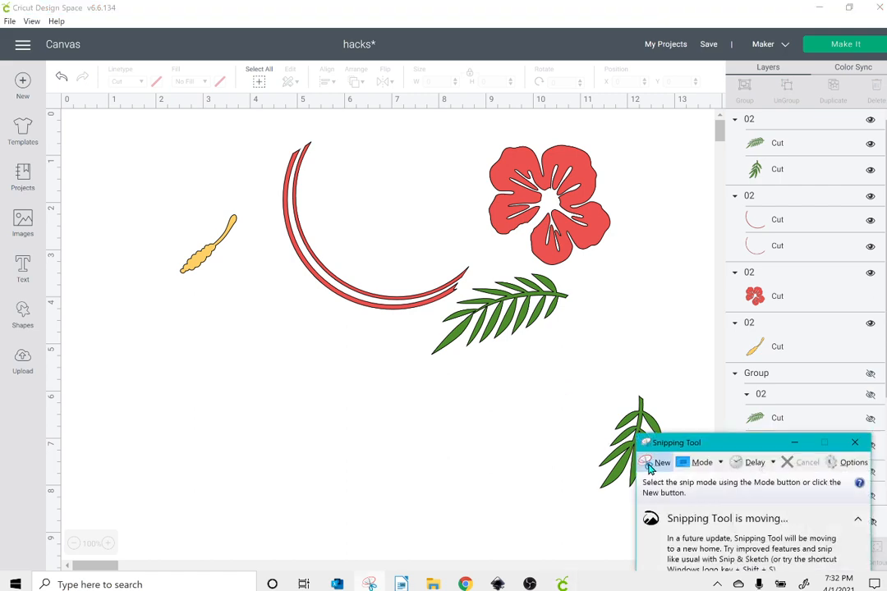
{"action": "left_click", "coordinate": [607, 461]}
{"action": "left_click_drag", "start_coordinate": [97, 123], "coordinate": [695, 506]}
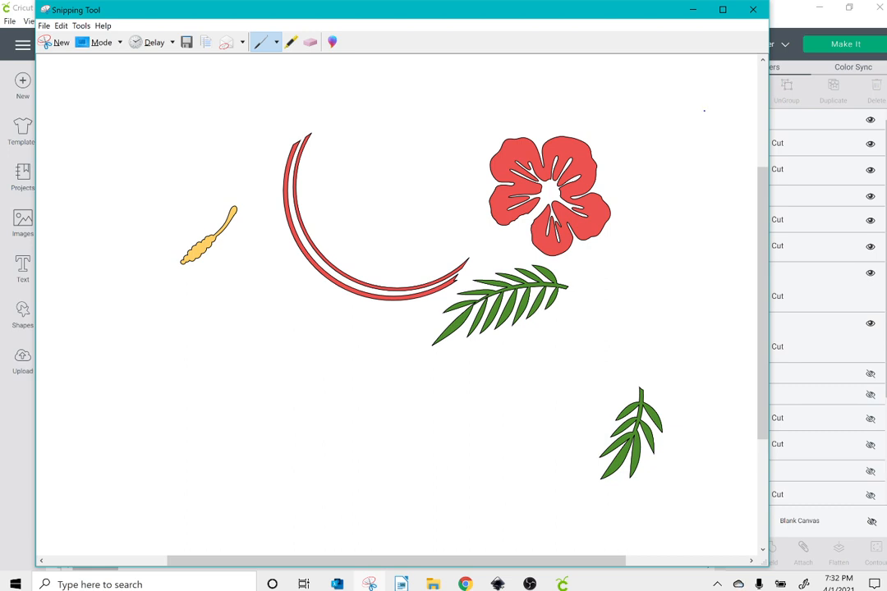
{"action": "left_click", "coordinate": [753, 9]}
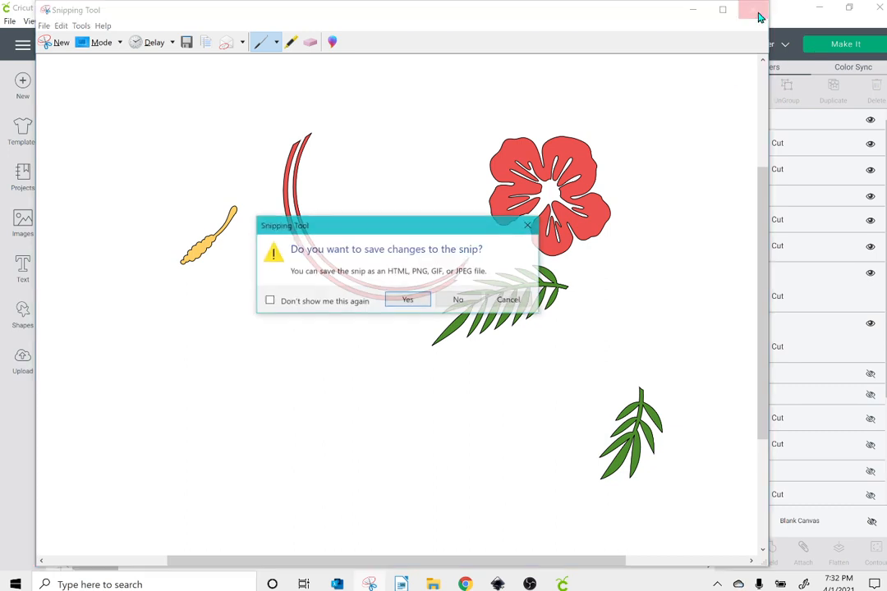
{"action": "left_click", "coordinate": [459, 303]}
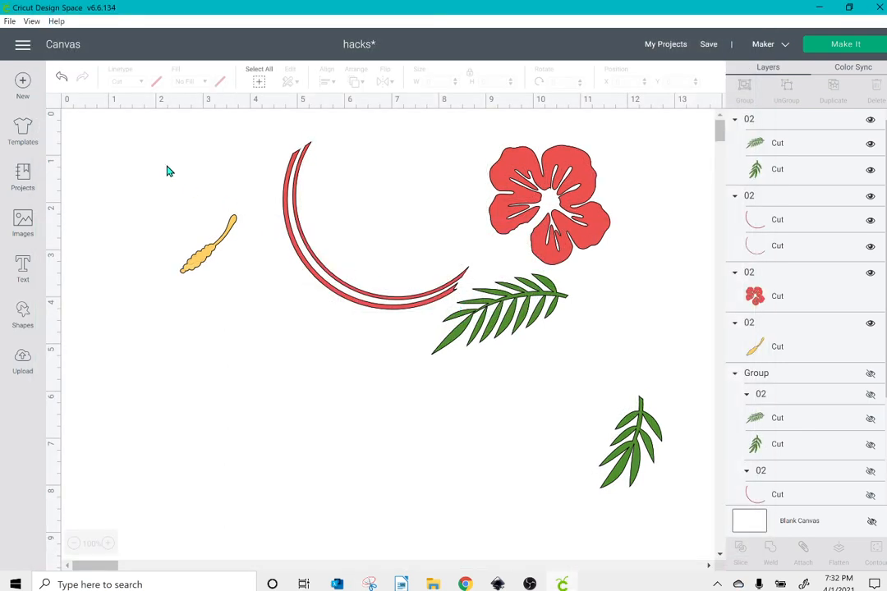
- Select all the separated wreath pieces together and delete them from the canvas
{"action": "left_click_drag", "start_coordinate": [166, 165], "coordinate": [657, 450]}
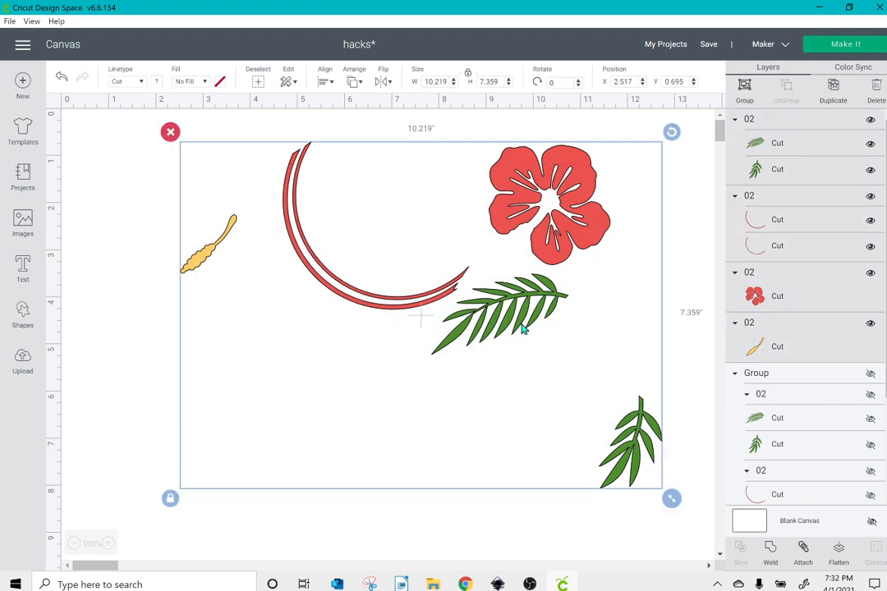
{"action": "left_click", "coordinate": [170, 133]}
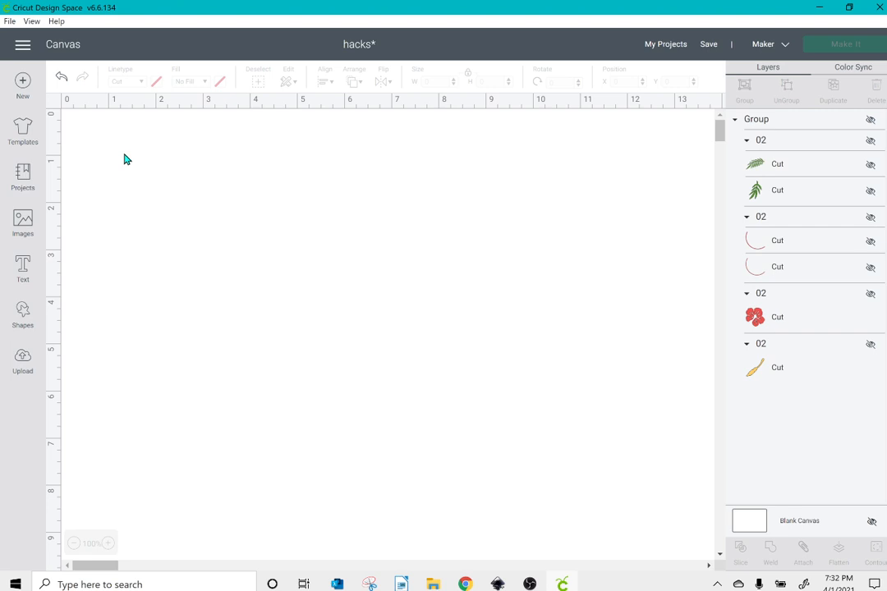
- Browse the templates and place the Classic t-shirts template on the canvas
{"action": "left_click", "coordinate": [22, 136]}
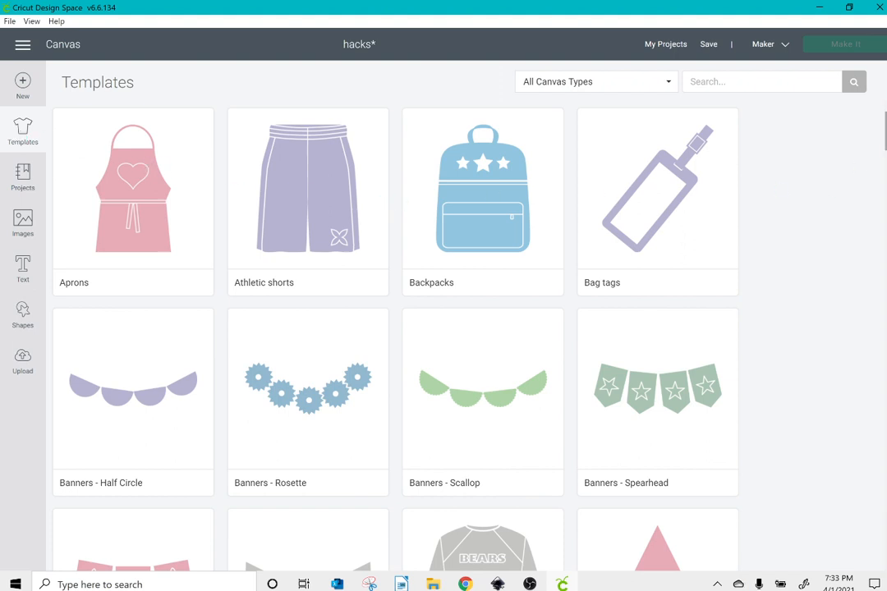
{"action": "scroll", "coordinate": [395, 328], "scroll_direction": "down", "scroll_amount": 5}
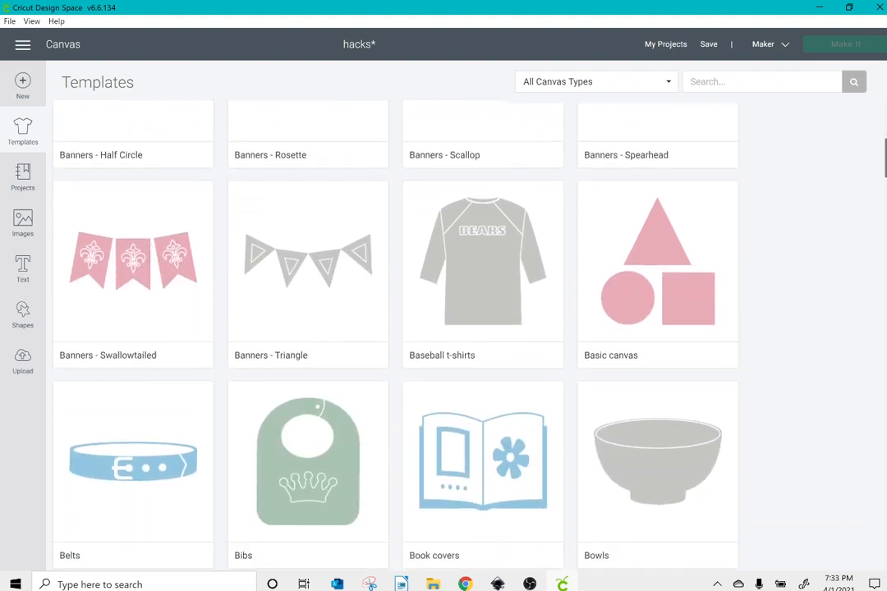
{"action": "scroll", "coordinate": [394, 329], "scroll_direction": "down", "scroll_amount": 2}
{"action": "scroll", "coordinate": [394, 329], "scroll_direction": "down", "scroll_amount": 3}
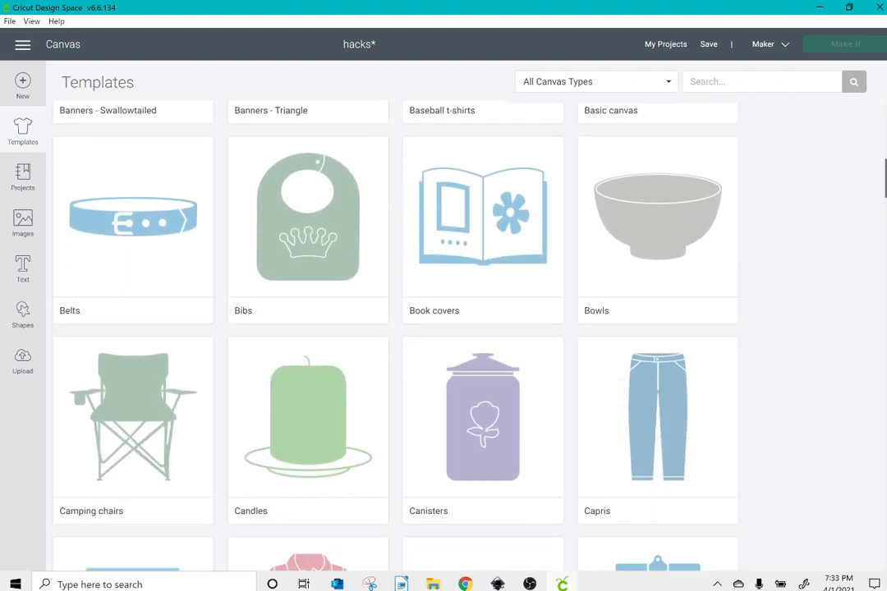
{"action": "scroll", "coordinate": [394, 328], "scroll_direction": "down", "scroll_amount": 4}
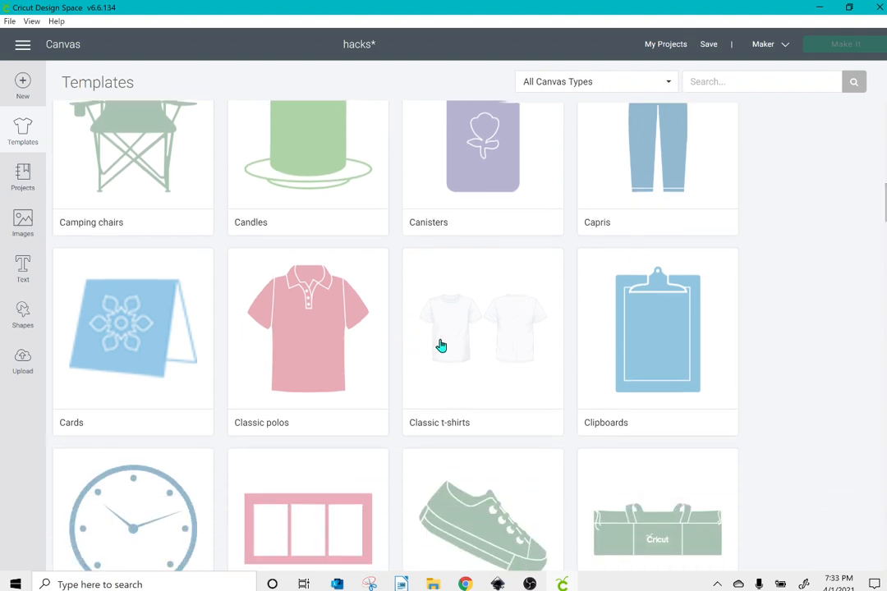
{"action": "left_click", "coordinate": [441, 345]}
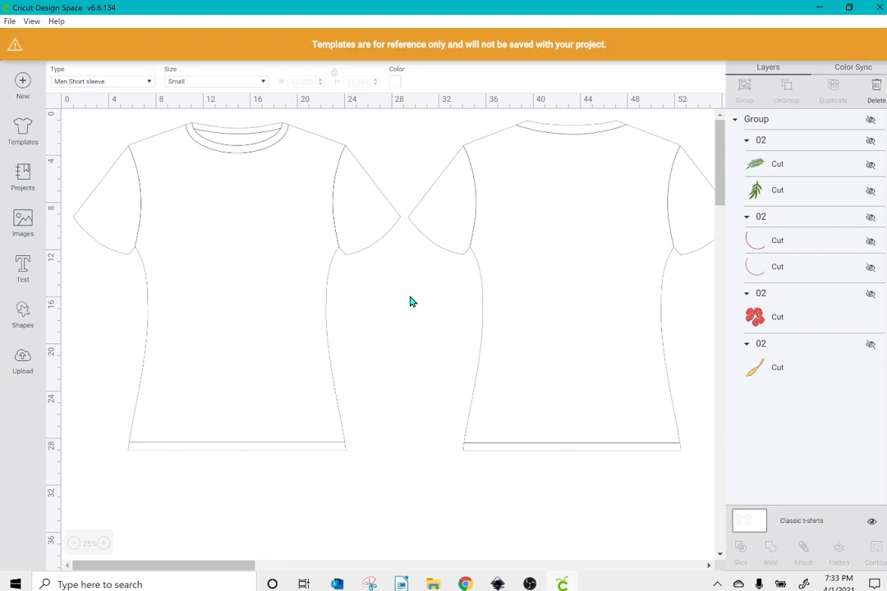
- Set the t-shirt template's size to Large
{"action": "left_click", "coordinate": [194, 82]}
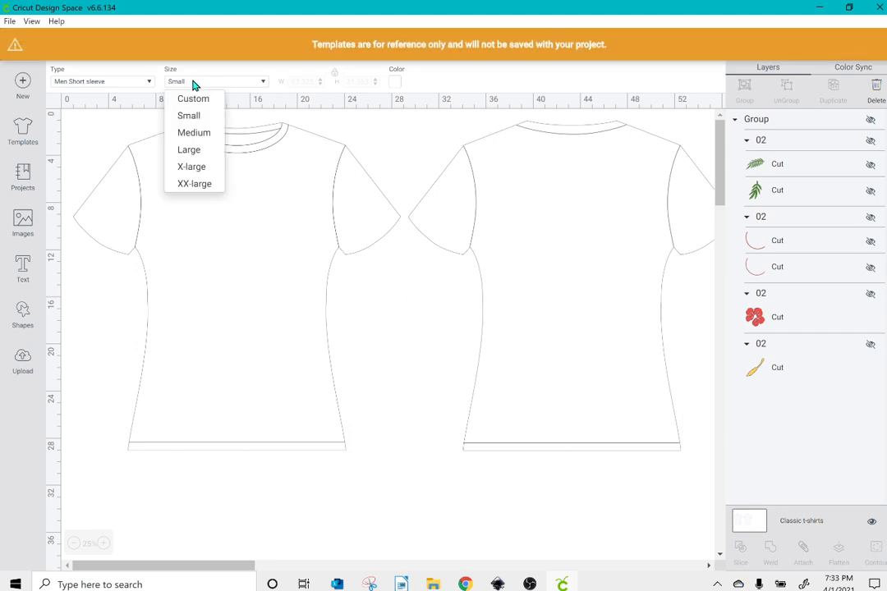
{"action": "left_click", "coordinate": [192, 157]}
{"action": "left_click", "coordinate": [230, 237]}
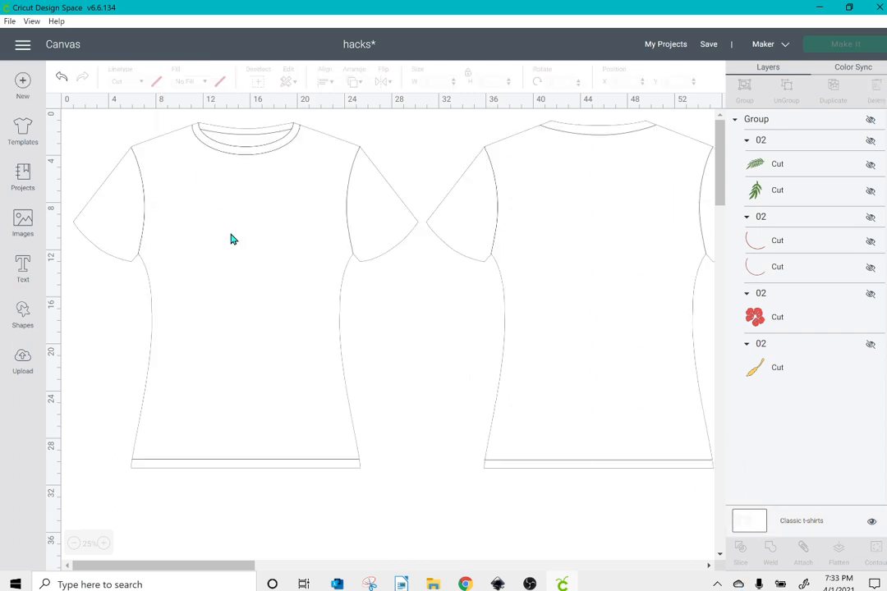
- Unhide the wreath group, enlarge it to about 10.75 by 10.23 inches and place it on the shirt front's chest
{"action": "left_click_drag", "start_coordinate": [221, 239], "coordinate": [214, 276]}
{"action": "left_click", "coordinate": [870, 119]}
{"action": "left_click_drag", "start_coordinate": [81, 162], "coordinate": [193, 217]}
{"action": "left_click_drag", "start_coordinate": [261, 250], "coordinate": [325, 311]}
{"action": "left_click_drag", "start_coordinate": [272, 265], "coordinate": [266, 250]}
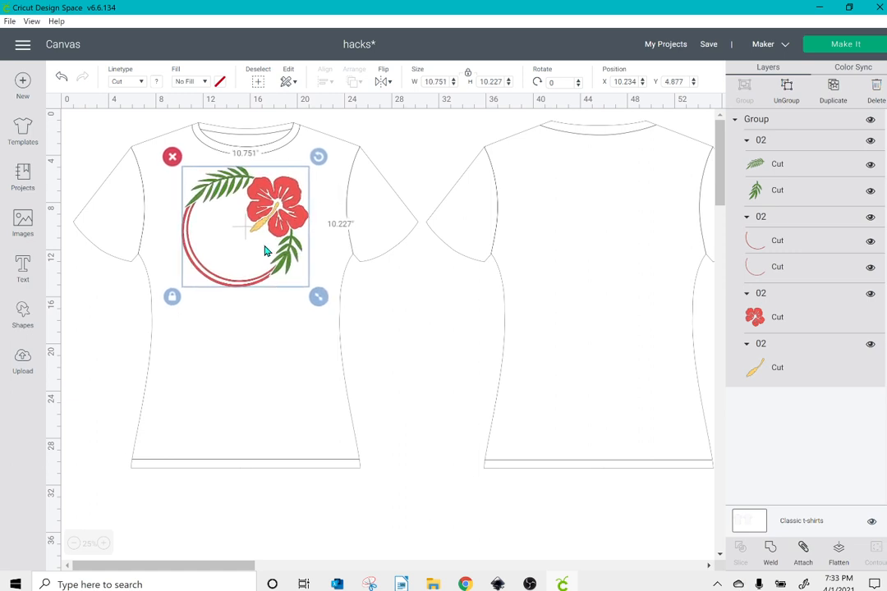
- Preview how the grouped wreath is laid out across the cutting mats, and return to the canvas
{"action": "left_click", "coordinate": [847, 45]}
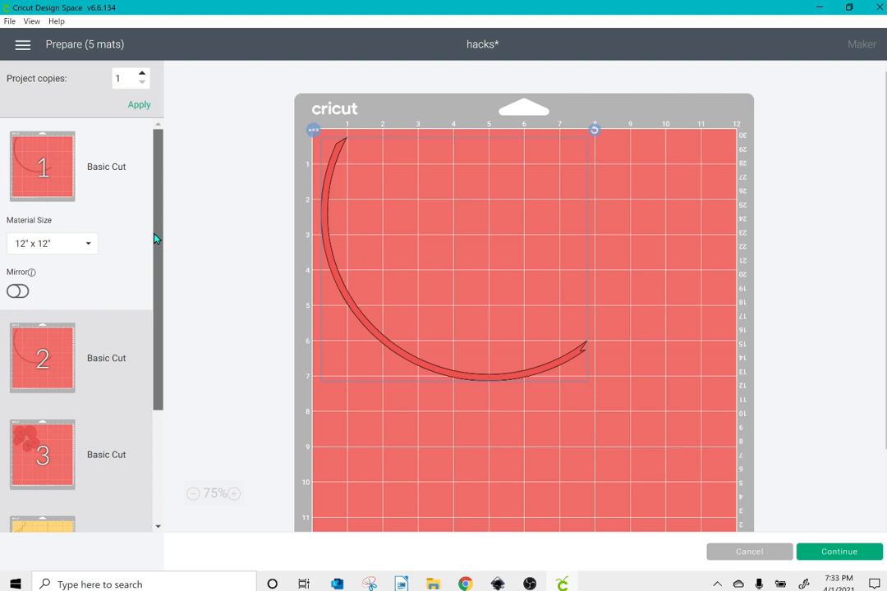
{"action": "left_click_drag", "start_coordinate": [156, 238], "coordinate": [150, 361]}
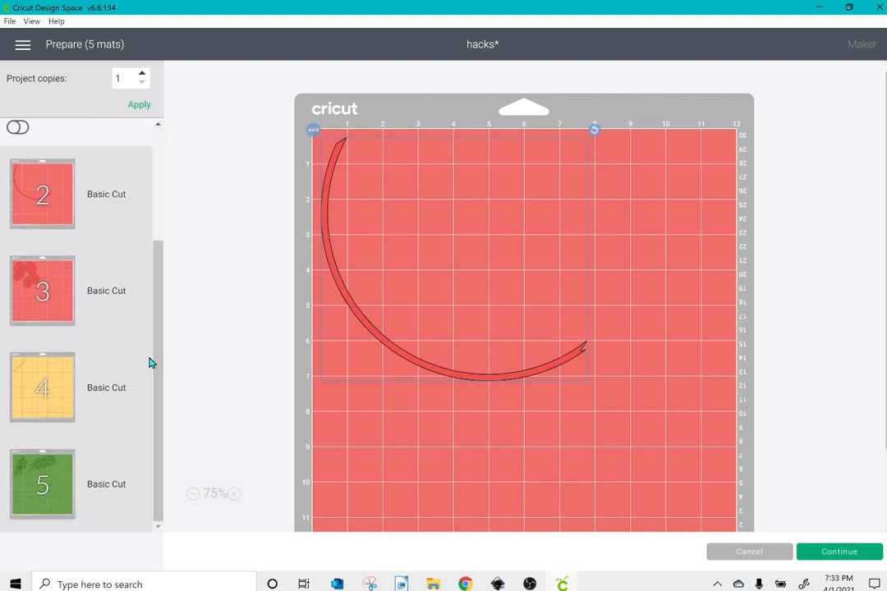
{"action": "left_click", "coordinate": [748, 551]}
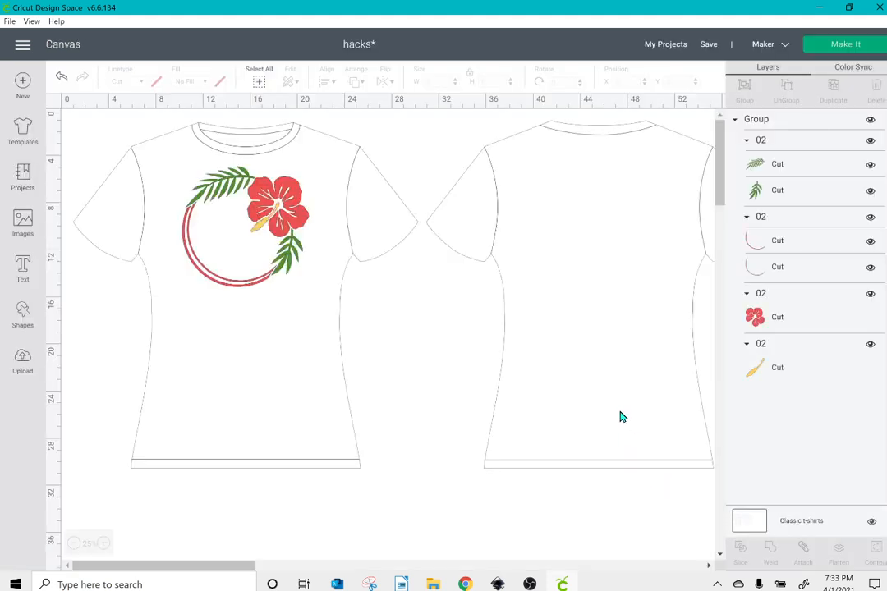
- Ungroup the wreath and attach its two green leaves to each other
{"action": "left_click", "coordinate": [244, 251]}
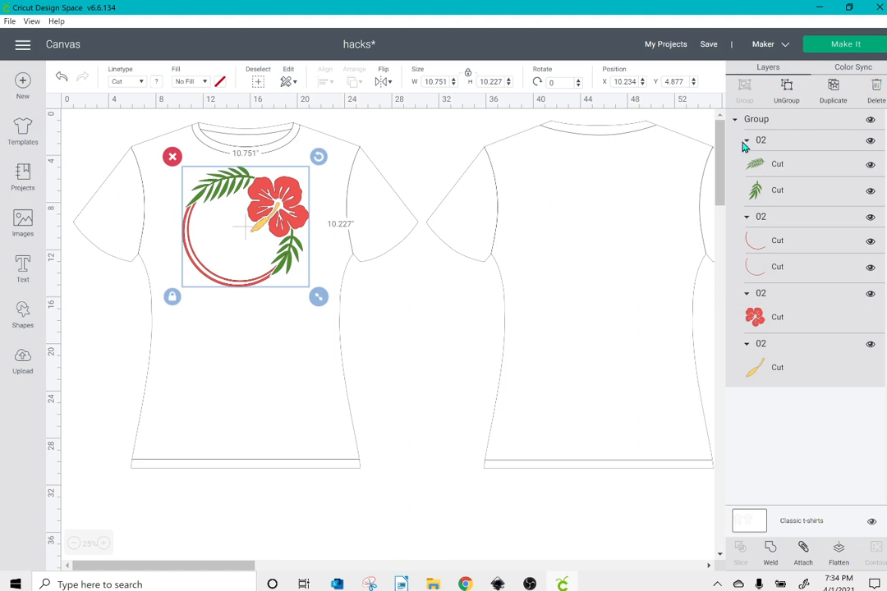
{"action": "left_click", "coordinate": [788, 94]}
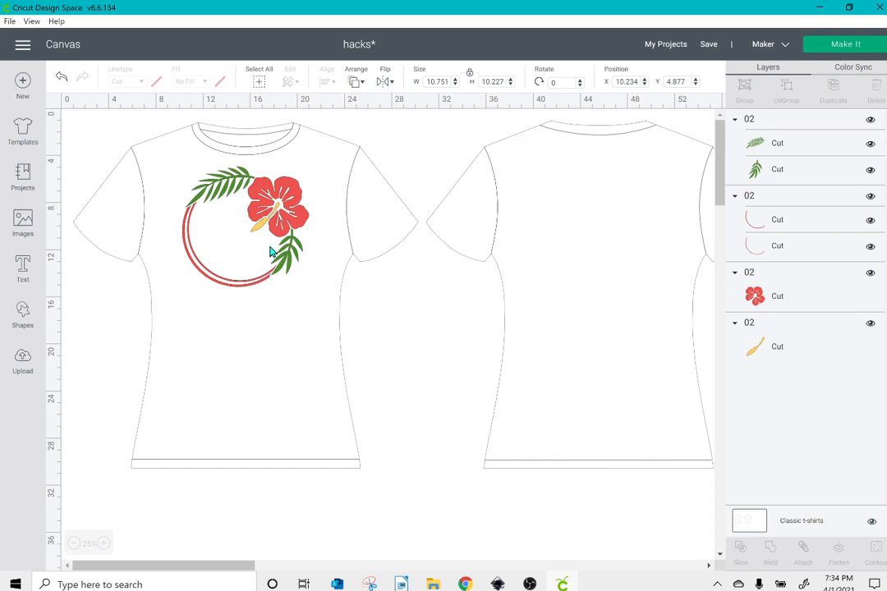
{"action": "left_click", "coordinate": [213, 200]}
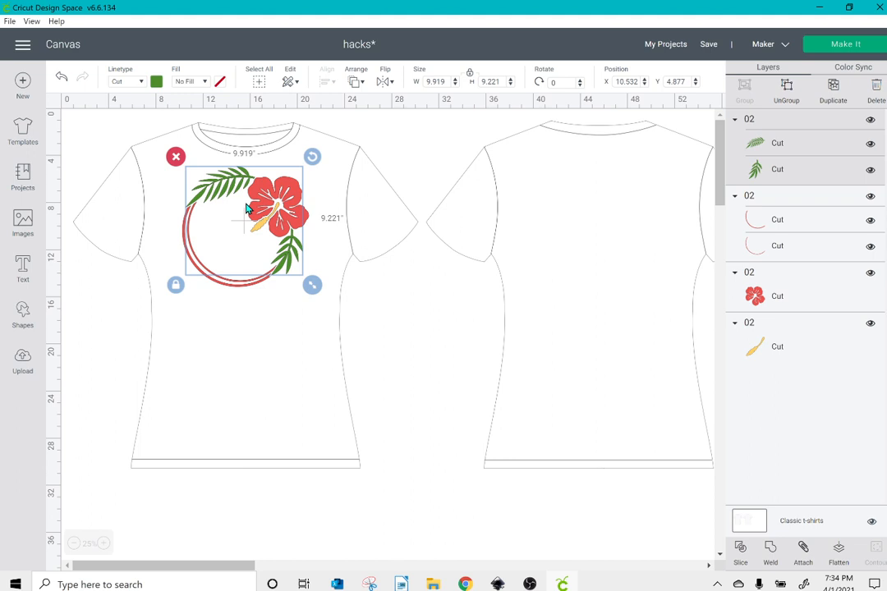
{"action": "left_click", "coordinate": [767, 145]}
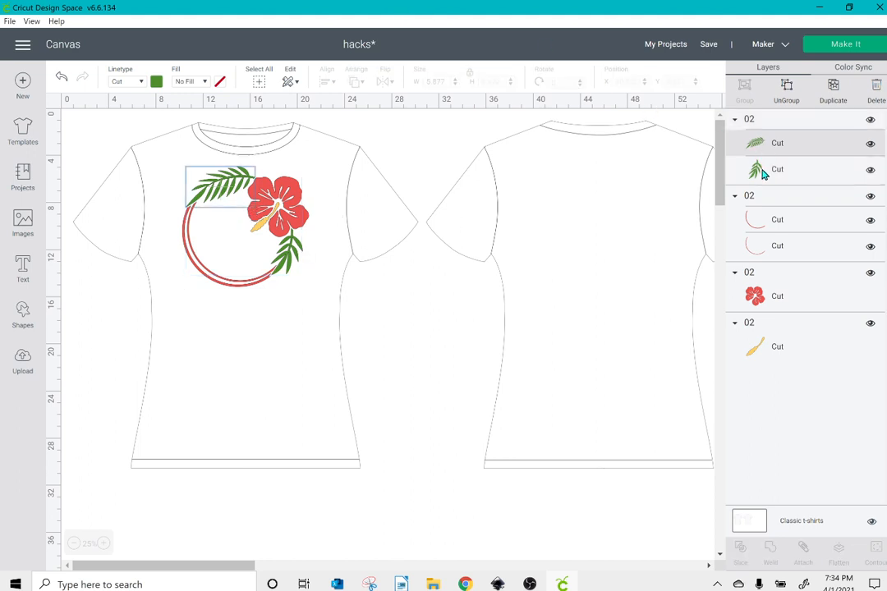
{"action": "left_click", "coordinate": [768, 170], "text": "shift"}
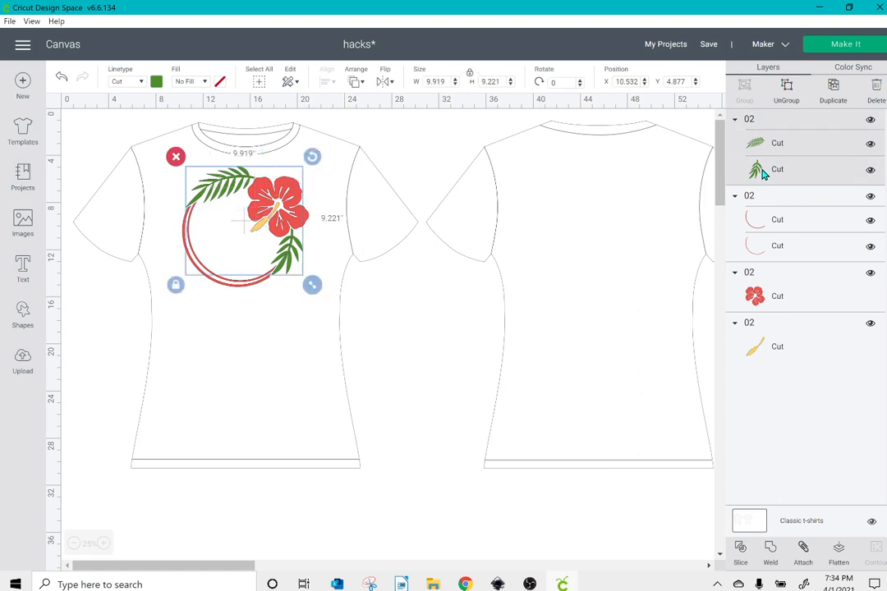
{"action": "left_click", "coordinate": [800, 555]}
- Attach the two red arcs and the red flower together
{"action": "left_click", "coordinate": [778, 247]}
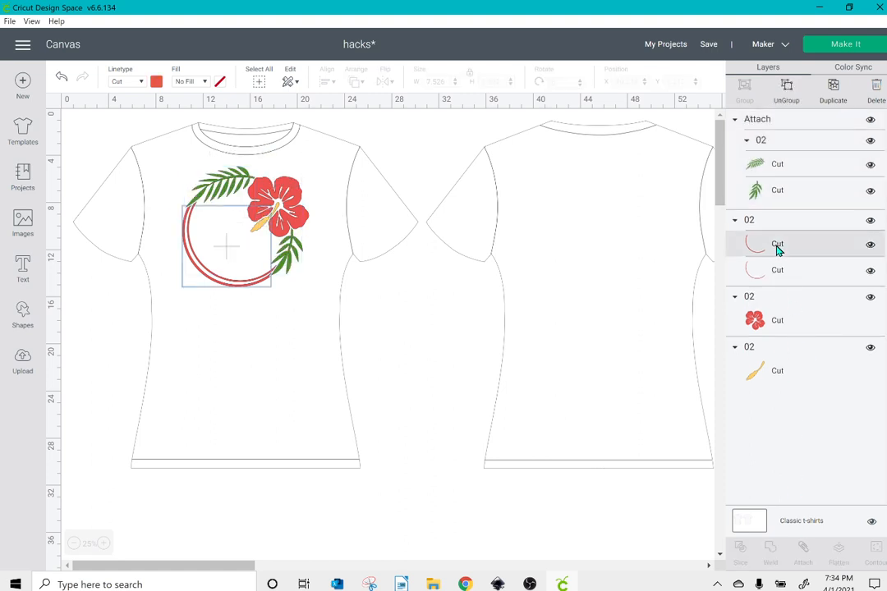
{"action": "left_click", "coordinate": [775, 275], "text": "shift"}
{"action": "left_click", "coordinate": [760, 326], "text": "shift"}
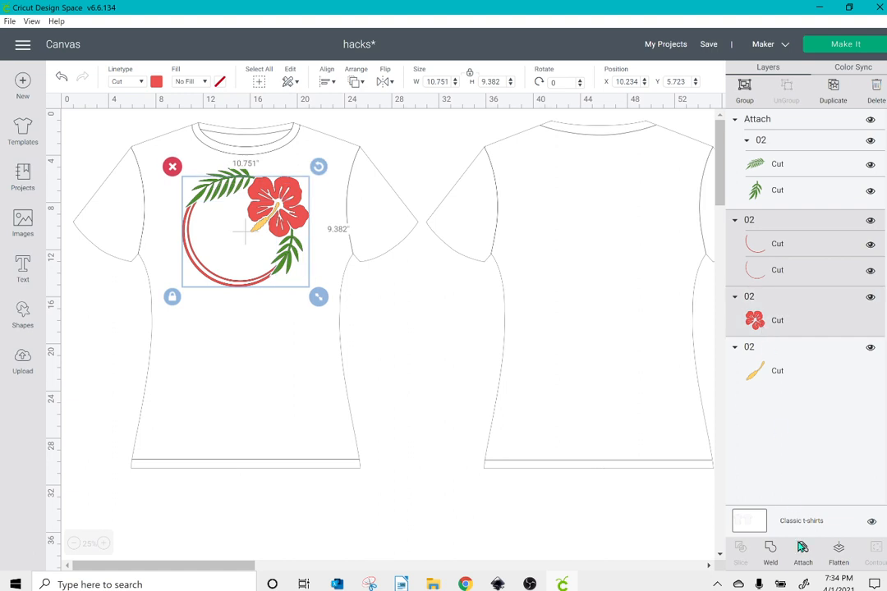
{"action": "left_click", "coordinate": [803, 556]}
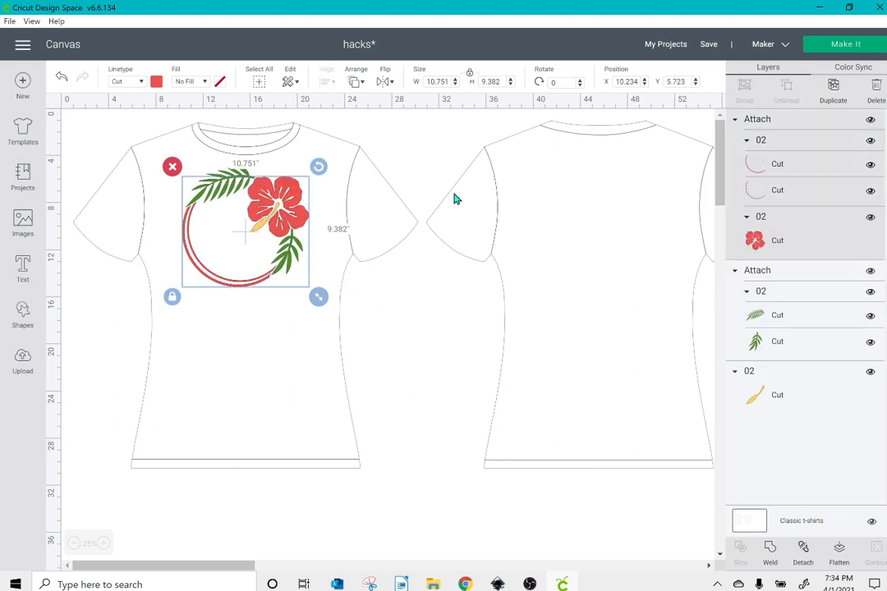
- Preview the red, yellow and green cutting mats for the attached pieces and return to the canvas
{"action": "left_click", "coordinate": [877, 47]}
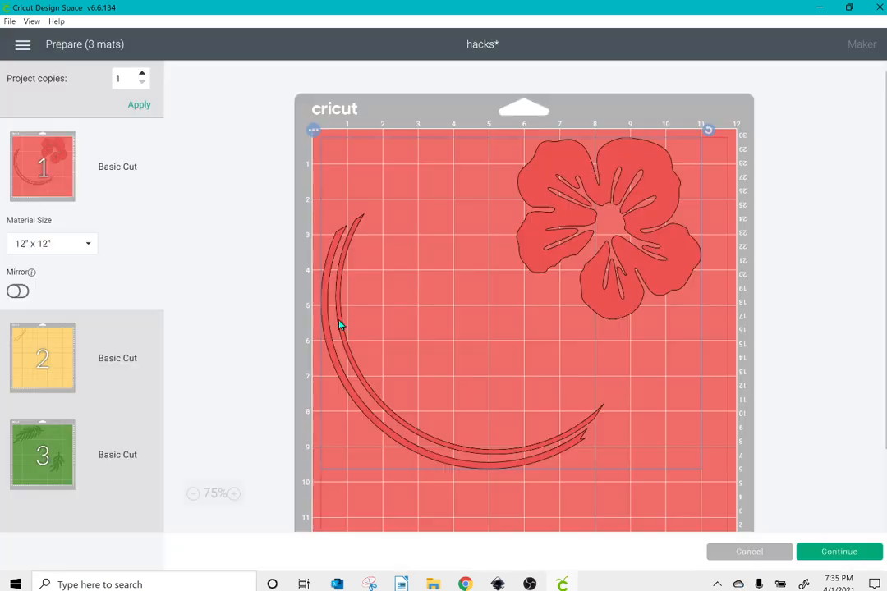
{"action": "left_click", "coordinate": [23, 349]}
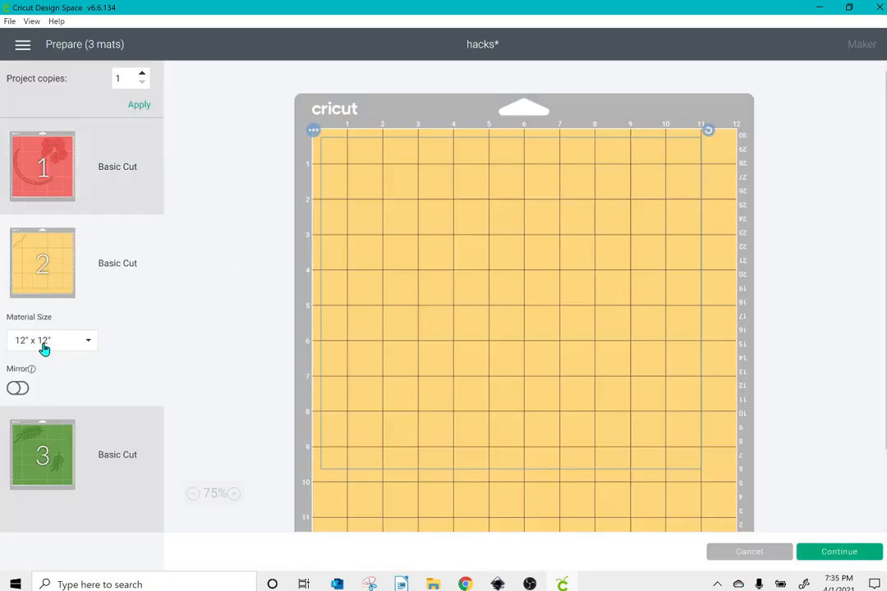
{"action": "left_click", "coordinate": [45, 445]}
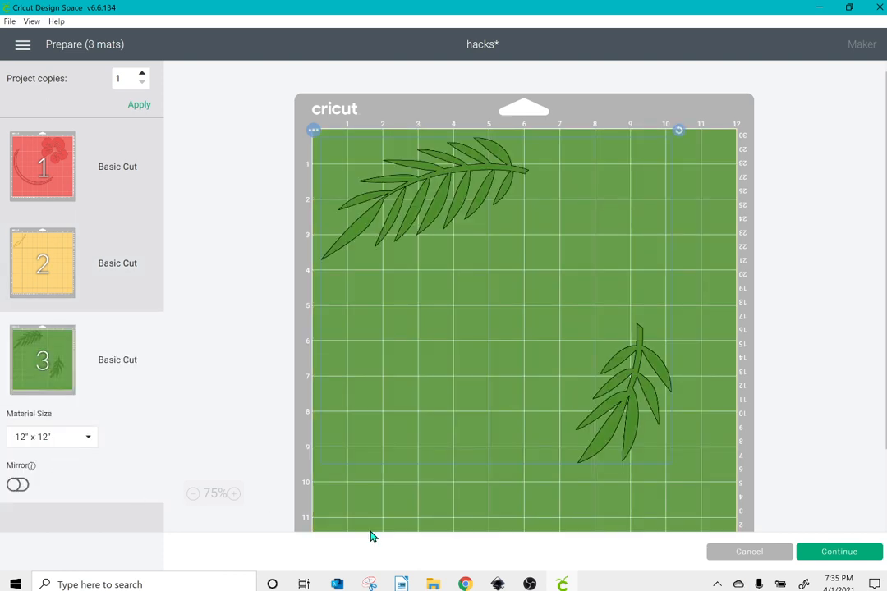
{"action": "left_click", "coordinate": [750, 552]}
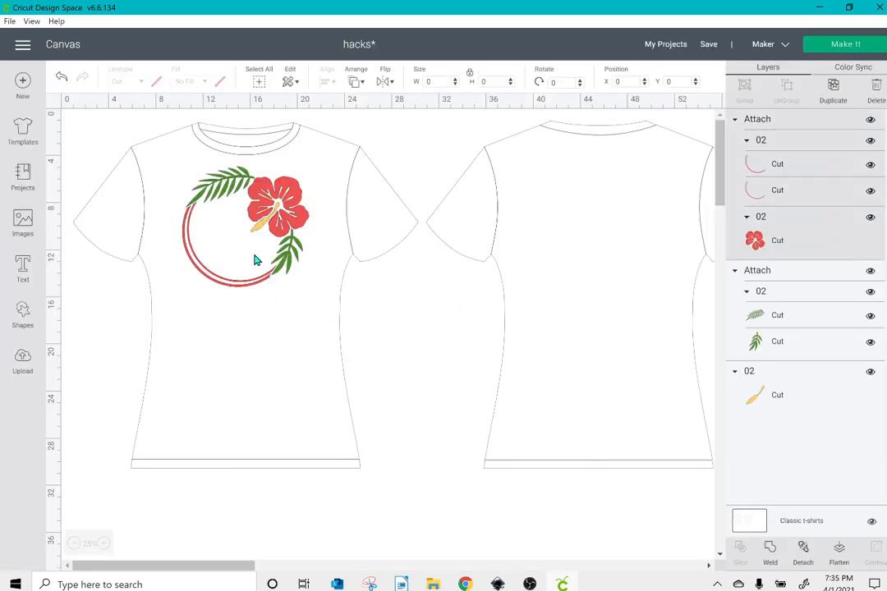
- Shrink the attached red pieces to about 9.75 inches wide, realign them, and scale the whole wreath to about 5.14 by 4.94 inches
{"action": "left_click", "coordinate": [254, 255]}
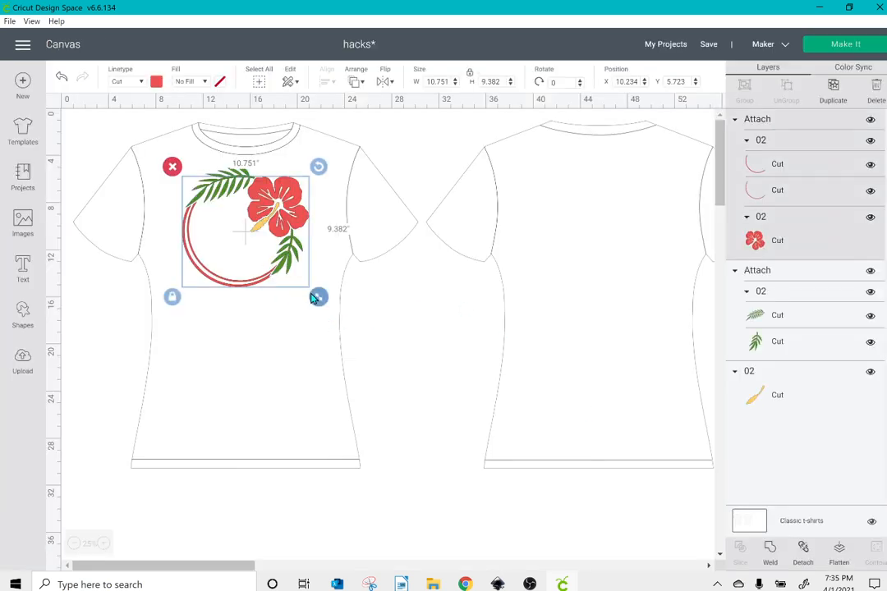
{"action": "mouse_move", "coordinate": [313, 298]}
{"action": "left_mouse_down"}
{"action": "mouse_move", "coordinate": [275, 271]}
{"action": "mouse_move", "coordinate": [300, 303]}
{"action": "mouse_move", "coordinate": [300, 294]}
{"action": "left_mouse_up"}
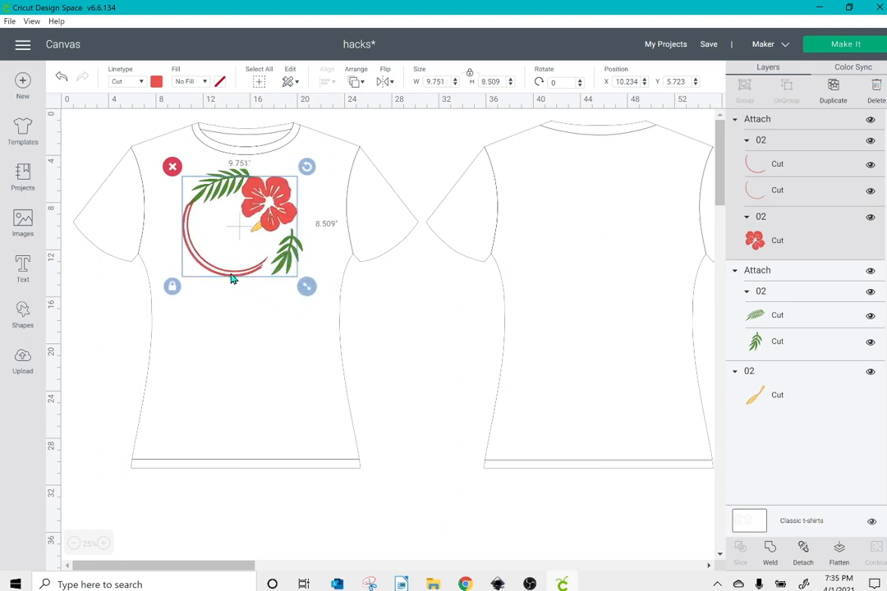
{"action": "left_click_drag", "start_coordinate": [232, 279], "coordinate": [236, 281]}
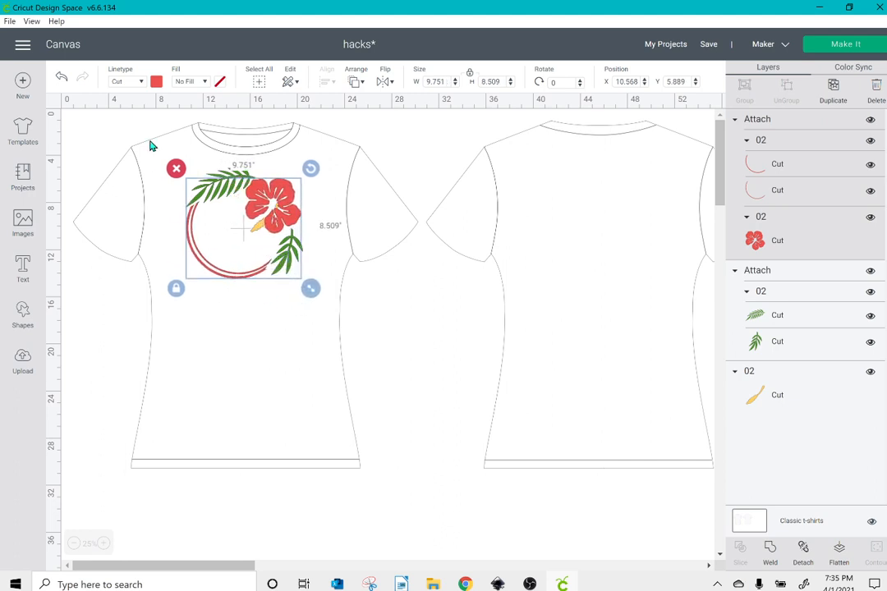
{"action": "left_click_drag", "start_coordinate": [149, 141], "coordinate": [260, 252]}
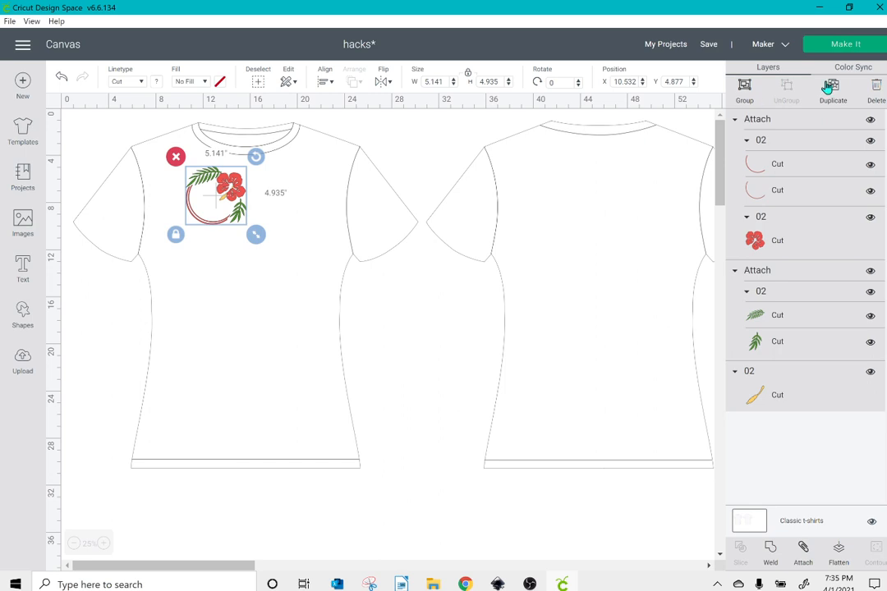
- Check each color's mat layout for the smaller wreath and return to the canvas
{"action": "left_click", "coordinate": [845, 44]}
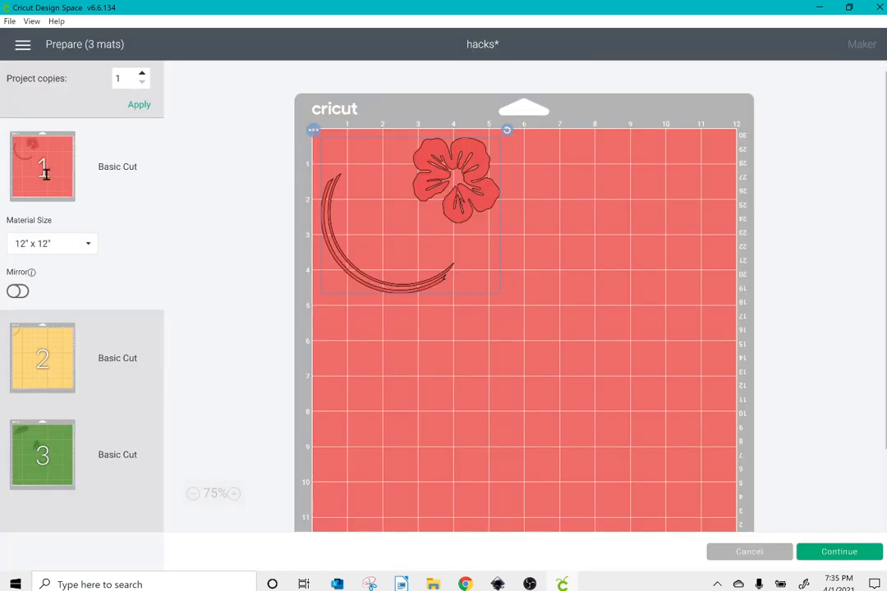
{"action": "left_click", "coordinate": [29, 345]}
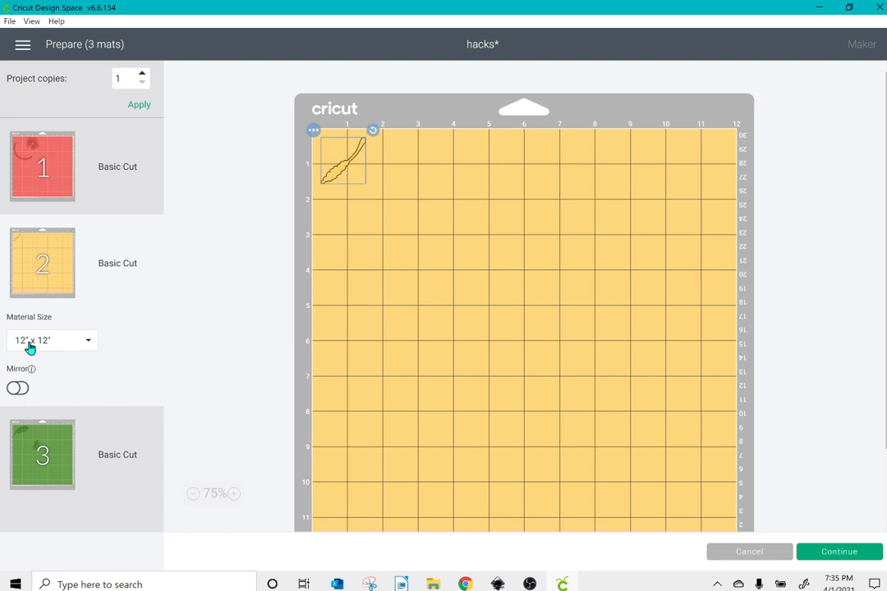
{"action": "left_click", "coordinate": [36, 455]}
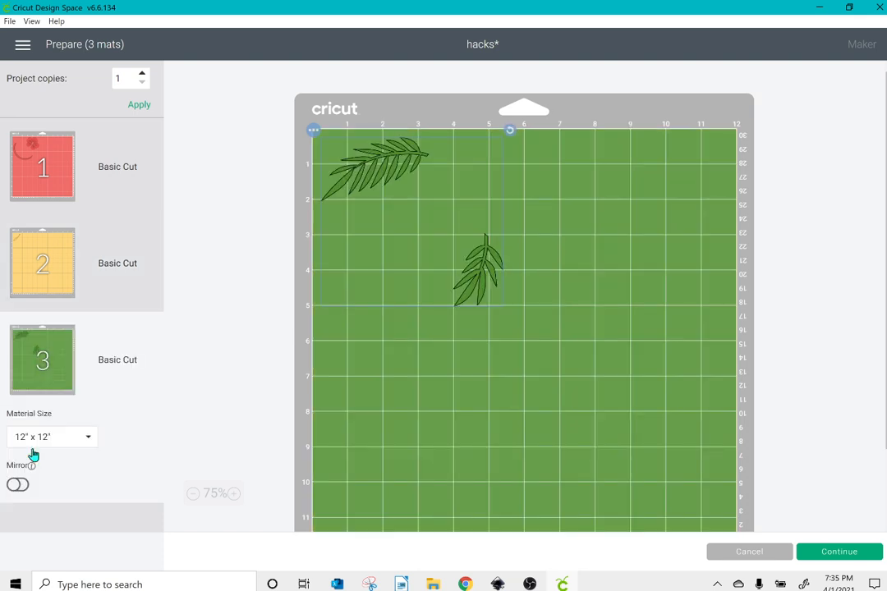
{"action": "left_click", "coordinate": [728, 559]}
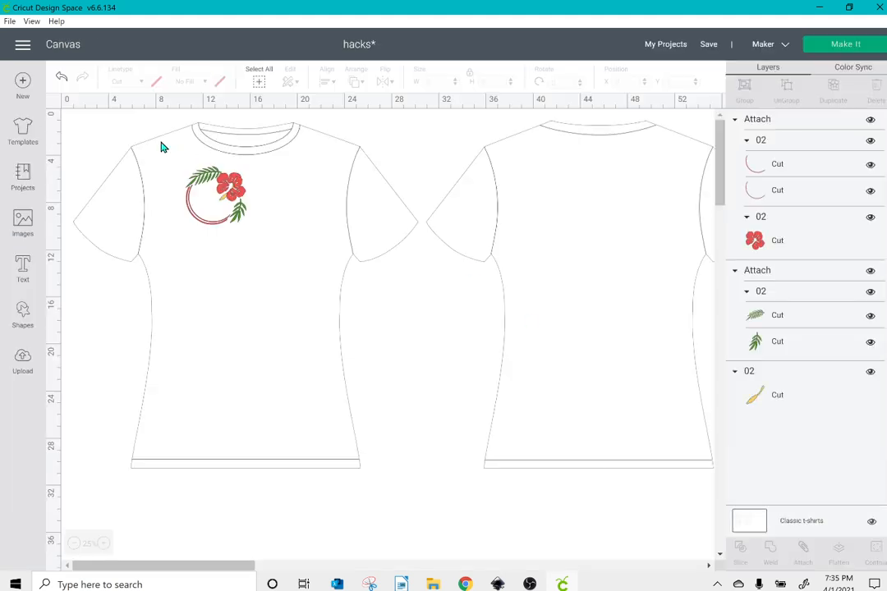
- Recolor all the wreath pieces with the yellow material color and open the mat preview
{"action": "left_click_drag", "start_coordinate": [161, 146], "coordinate": [281, 283]}
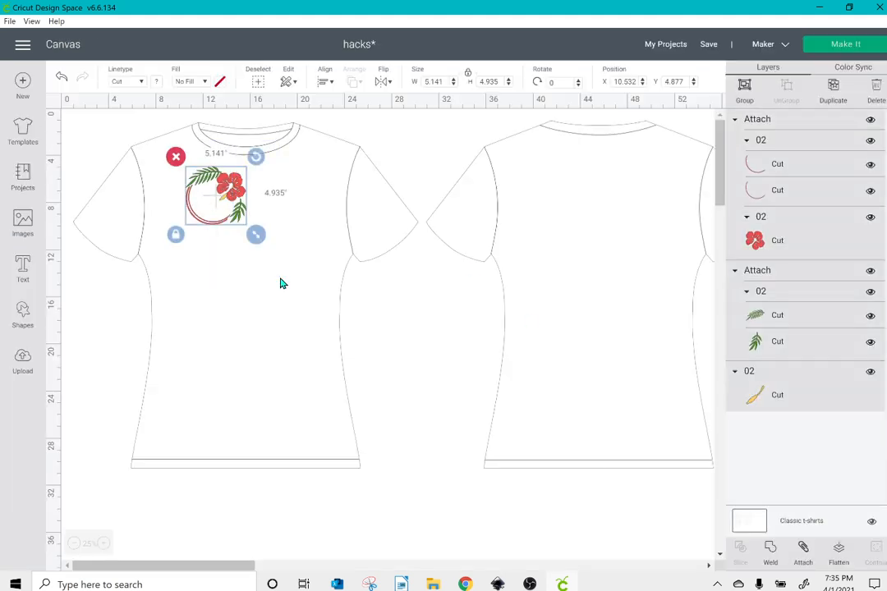
{"action": "left_click", "coordinate": [155, 82]}
{"action": "left_click", "coordinate": [170, 133]}
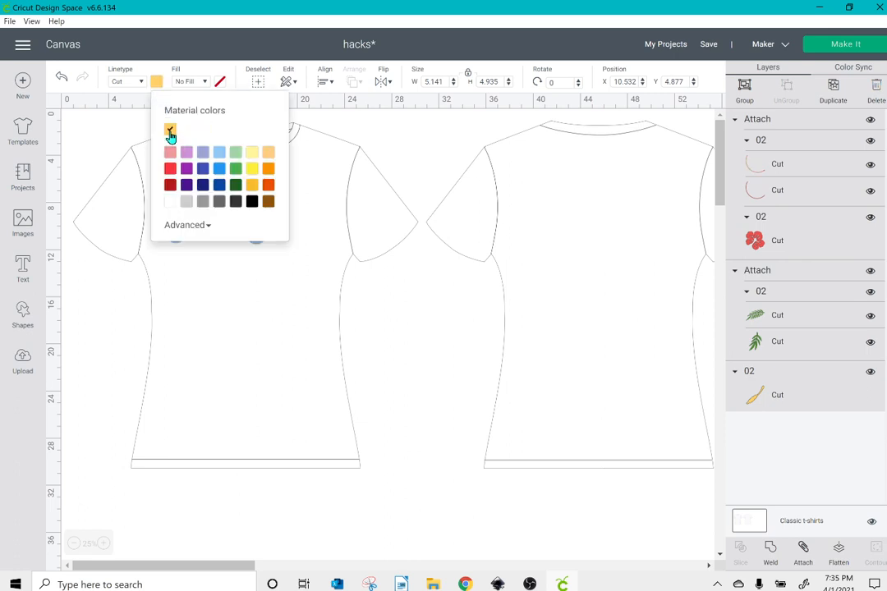
{"action": "left_click", "coordinate": [314, 210]}
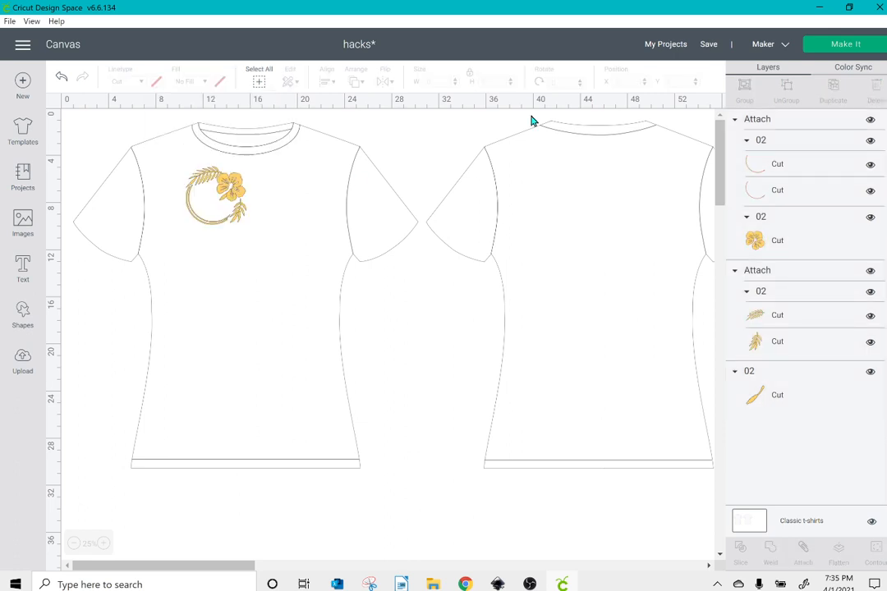
{"action": "left_click", "coordinate": [841, 43]}
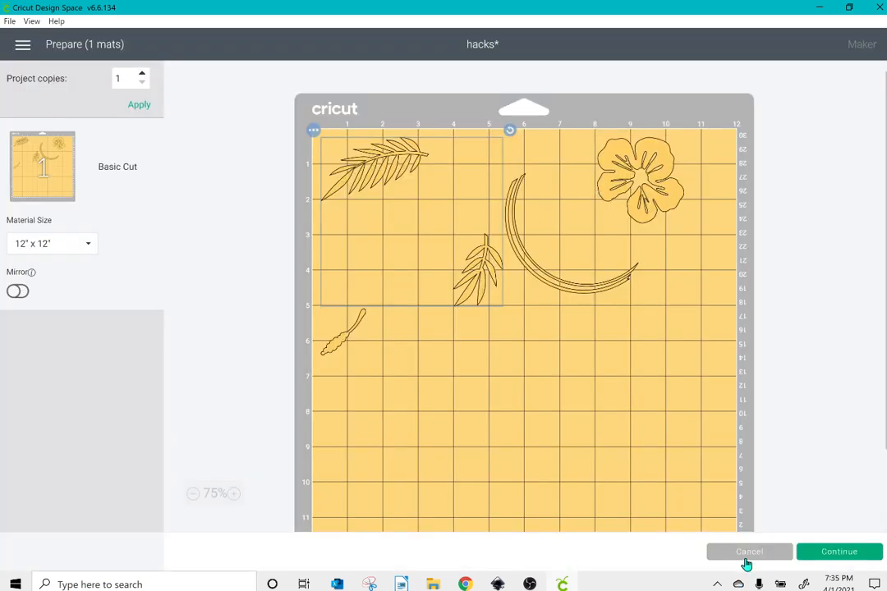
- Return to the canvas, undo the yellow recoloring of the wreath, and reopen the mat preview
{"action": "left_click", "coordinate": [746, 565]}
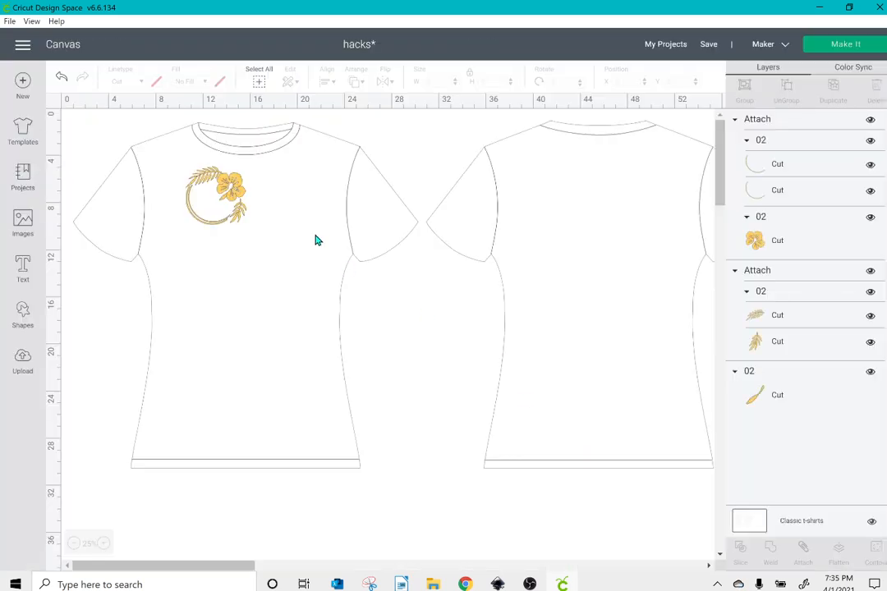
{"action": "left_click", "coordinate": [243, 202]}
{"action": "left_click", "coordinate": [63, 78]}
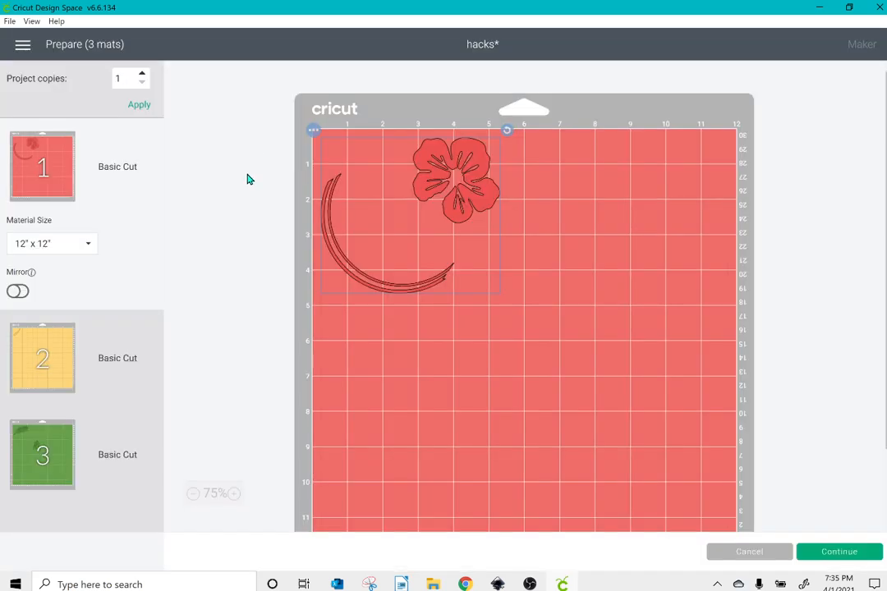
- Move the attached red flower and ring from the red mat to the green mat
{"action": "left_click", "coordinate": [316, 135]}
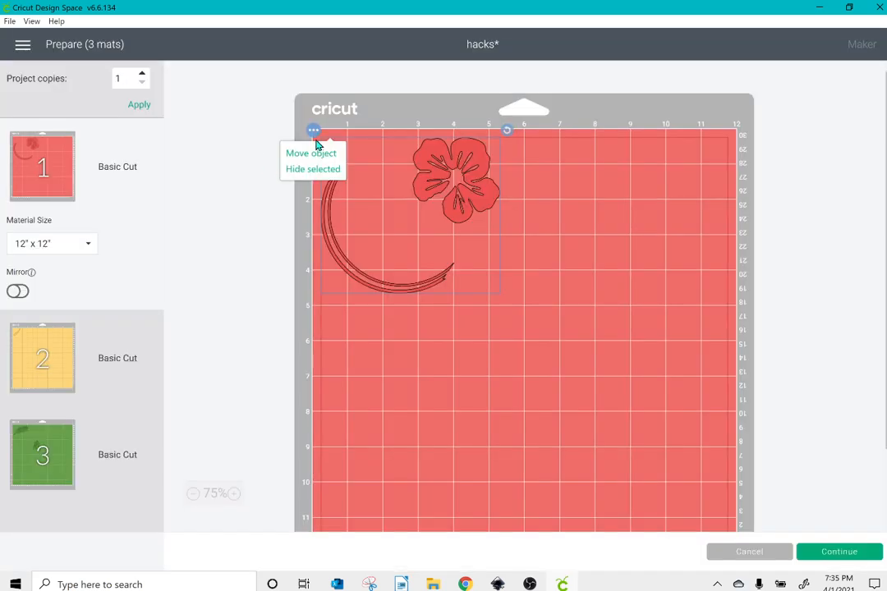
{"action": "left_click", "coordinate": [312, 154]}
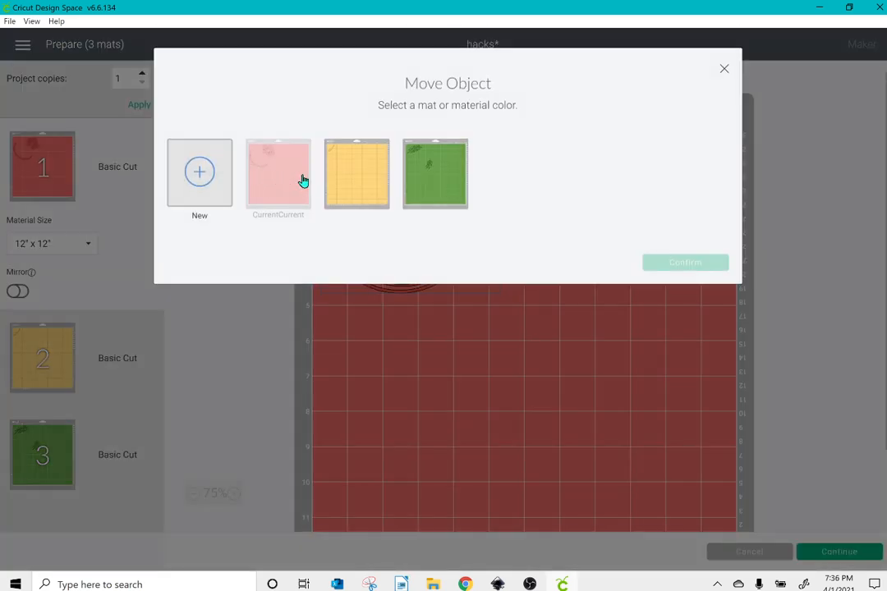
{"action": "left_click", "coordinate": [434, 174]}
{"action": "left_click", "coordinate": [685, 262]}
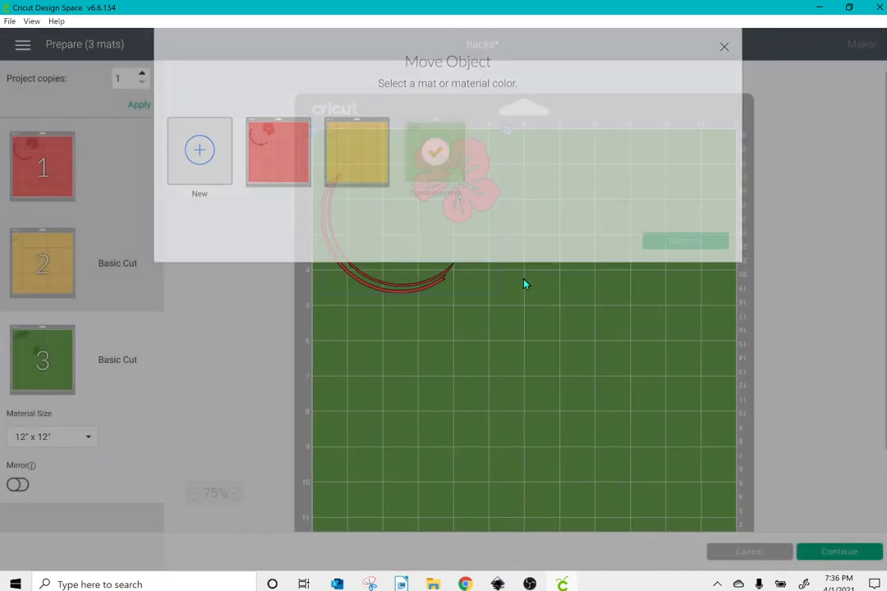
- Move the small stamen piece from the yellow mat to the green mat
{"action": "left_click", "coordinate": [49, 260]}
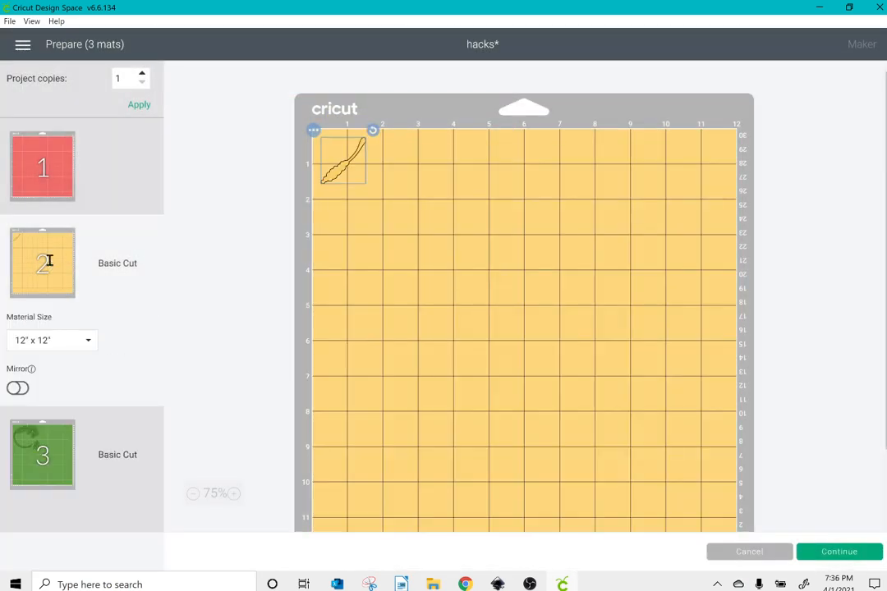
{"action": "left_click", "coordinate": [313, 130]}
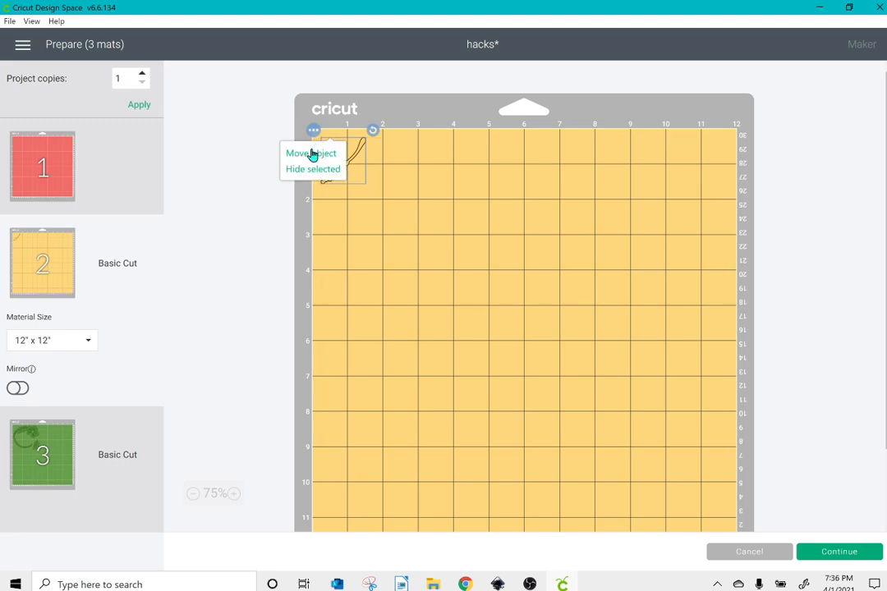
{"action": "left_click", "coordinate": [311, 152]}
{"action": "left_click", "coordinate": [431, 193]}
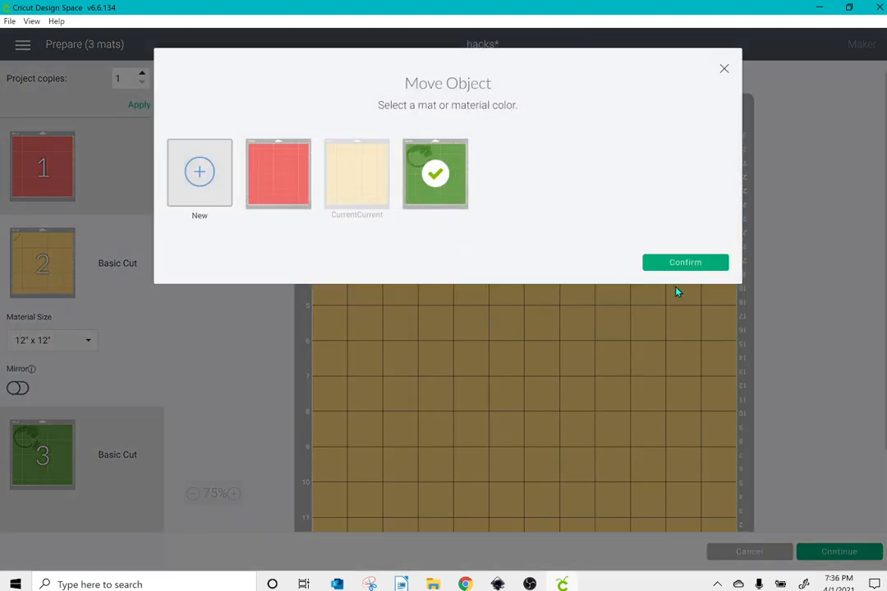
{"action": "left_click", "coordinate": [687, 266]}
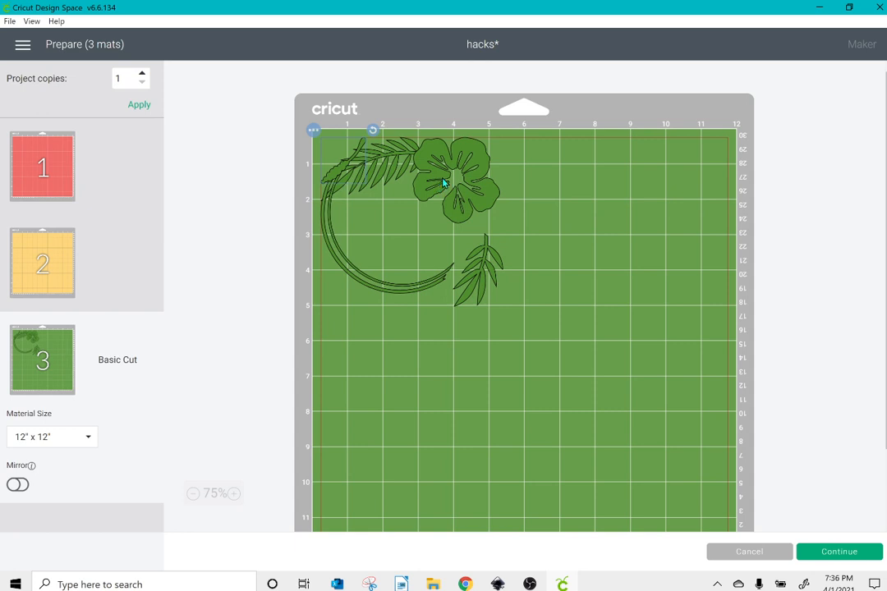
- Spread the overlapping pieces across the green mat, with the flower and ring at the upper right and the leaves at the lower right
{"action": "left_click_drag", "start_coordinate": [443, 182], "coordinate": [676, 186]}
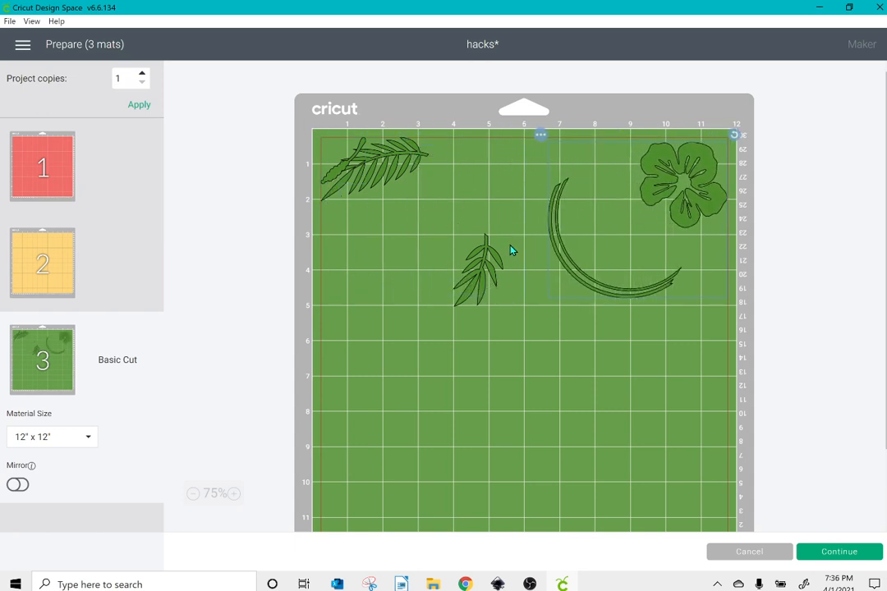
{"action": "left_click_drag", "start_coordinate": [484, 259], "coordinate": [680, 496]}
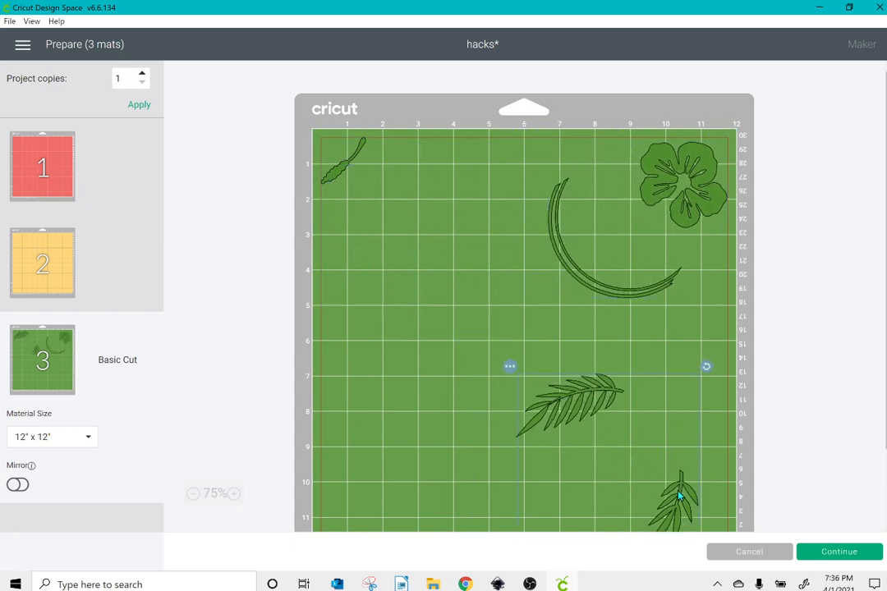
{"action": "scroll", "coordinate": [739, 460], "scroll_direction": "down", "scroll_amount": 2}
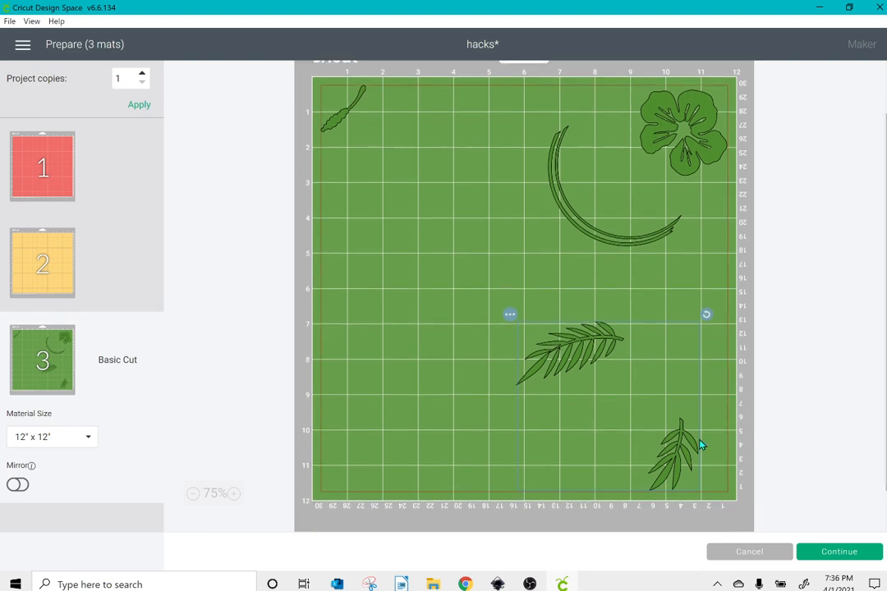
{"action": "left_click_drag", "start_coordinate": [683, 452], "coordinate": [701, 445]}
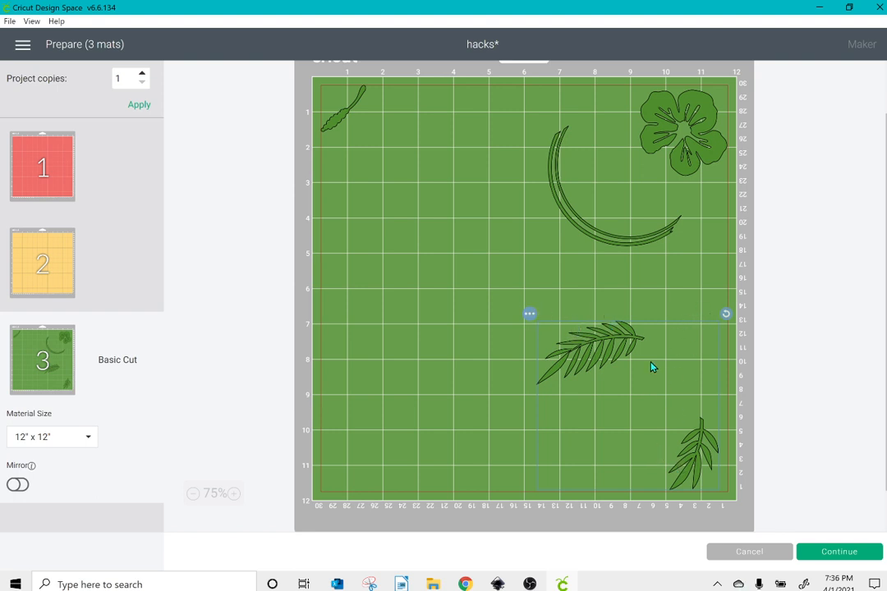
{"action": "left_click", "coordinate": [692, 137]}
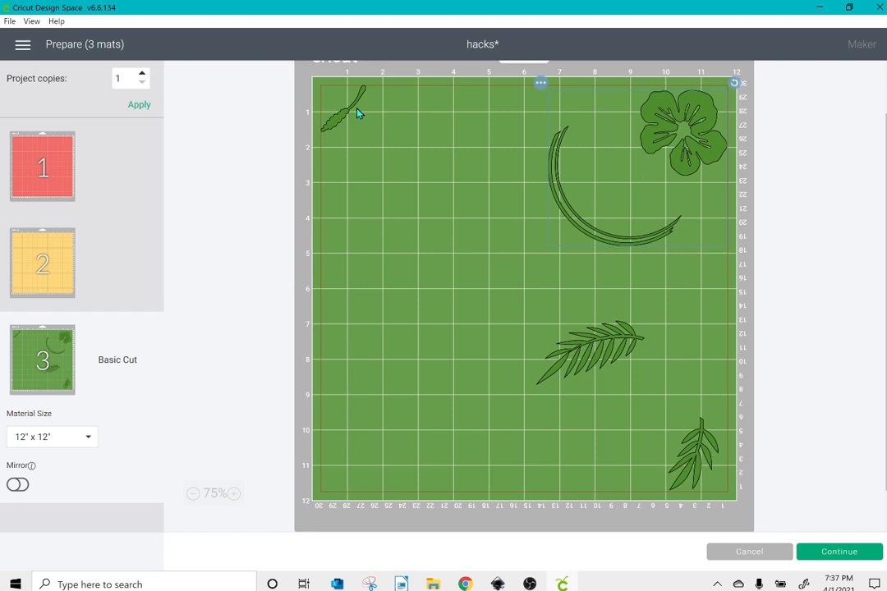
- Turn on mirroring for the green, yellow and red mats, and cancel back to the canvas
{"action": "left_click", "coordinate": [19, 488]}
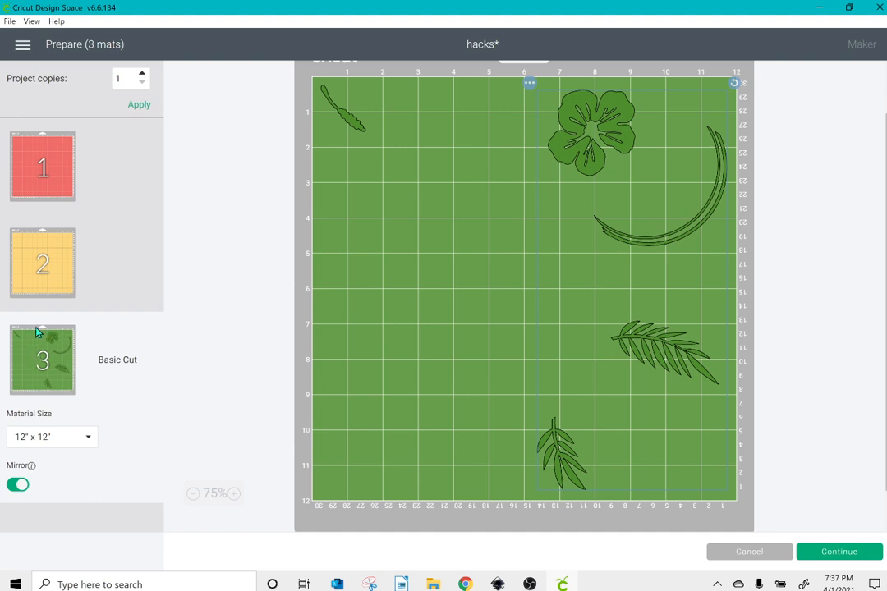
{"action": "left_click", "coordinate": [41, 273]}
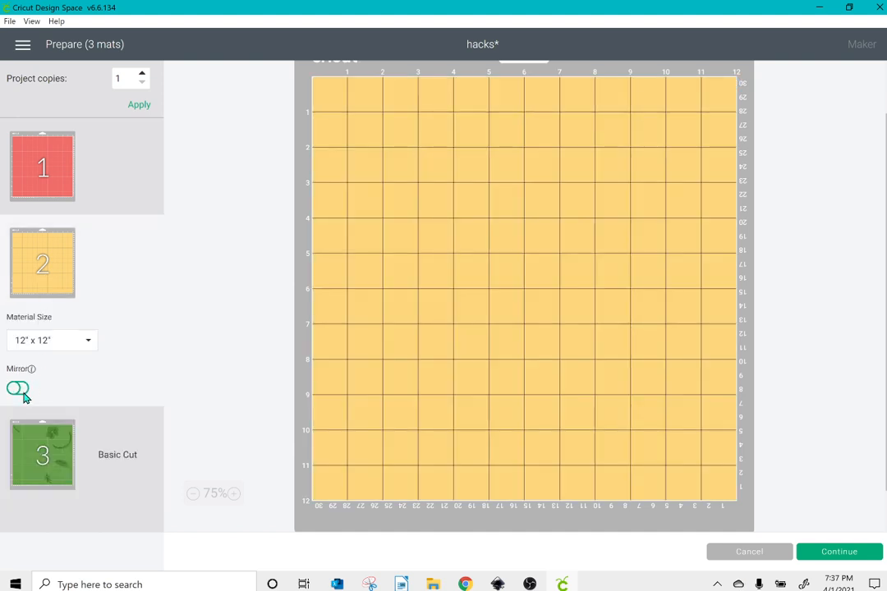
{"action": "left_click", "coordinate": [19, 389]}
{"action": "left_click", "coordinate": [45, 188]}
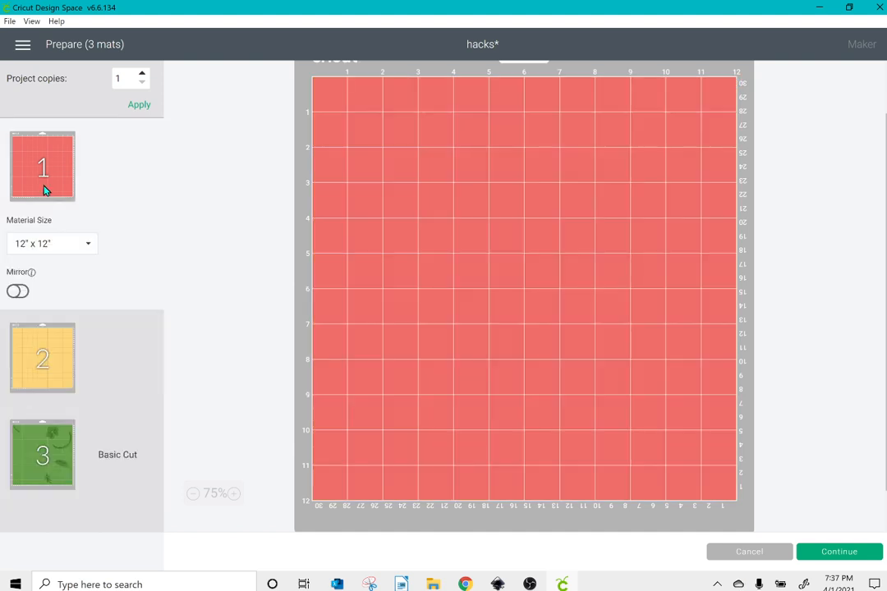
{"action": "left_click", "coordinate": [23, 293]}
{"action": "left_click", "coordinate": [716, 552]}
- Select all the wreath pieces on the shirt and flip them horizontally
{"action": "left_click", "coordinate": [211, 176]}
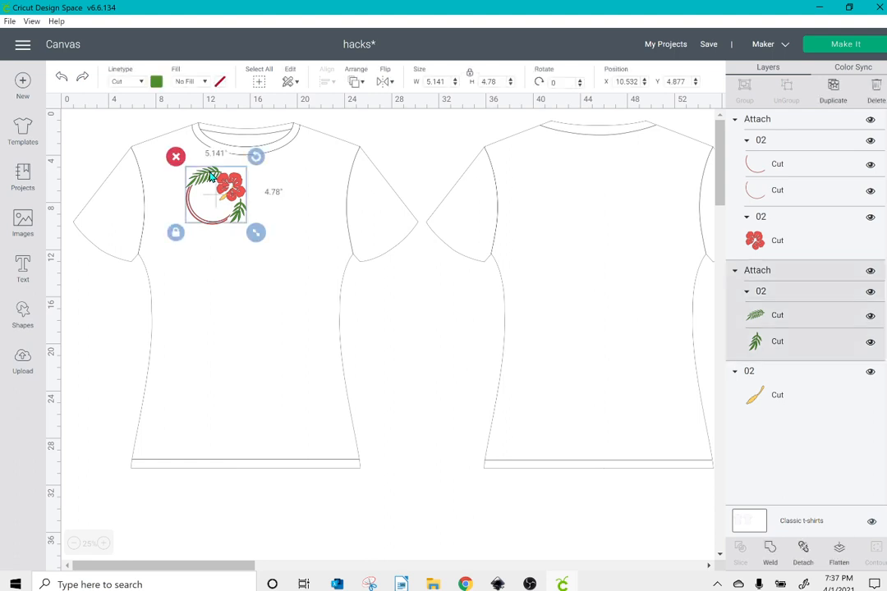
{"action": "left_click", "coordinate": [149, 153]}
{"action": "left_click_drag", "start_coordinate": [148, 152], "coordinate": [297, 266]}
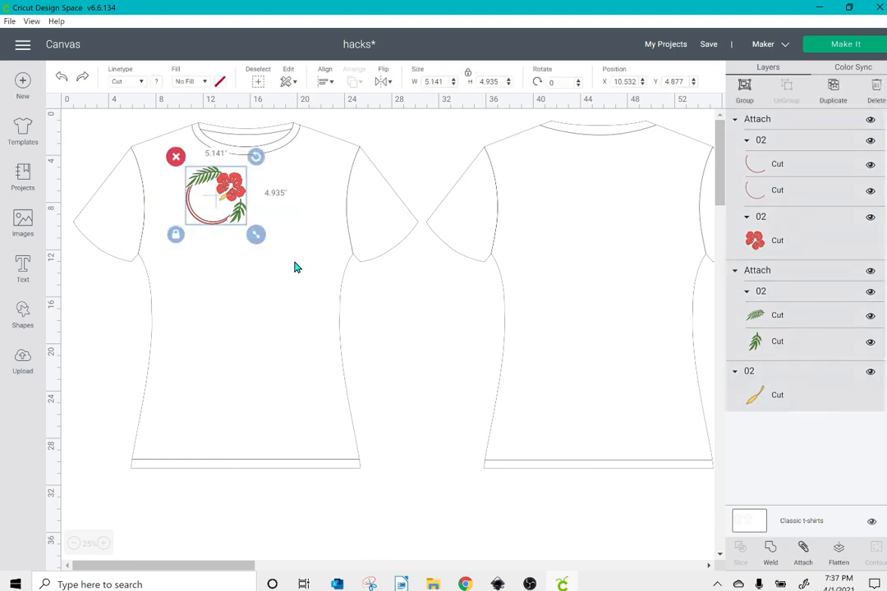
{"action": "left_click", "coordinate": [385, 84]}
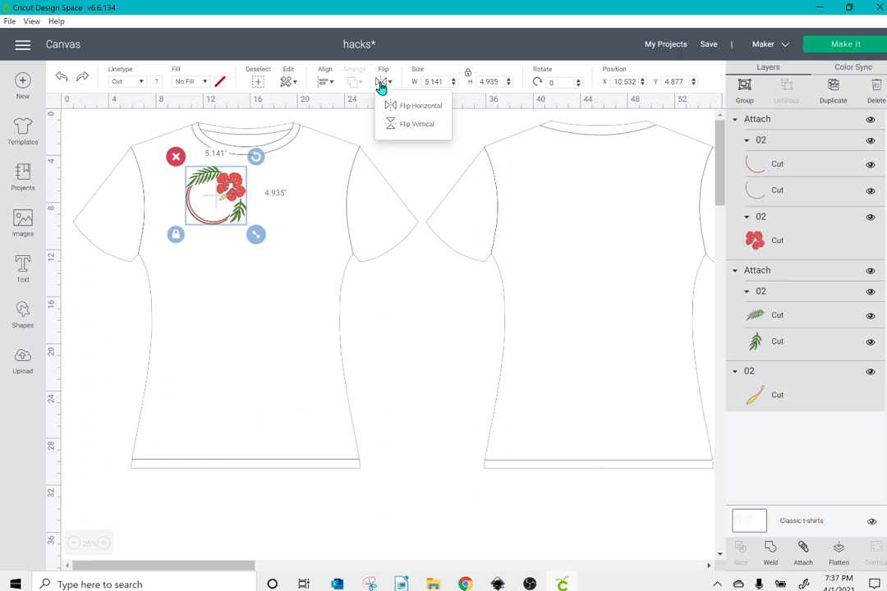
{"action": "left_click", "coordinate": [414, 112]}
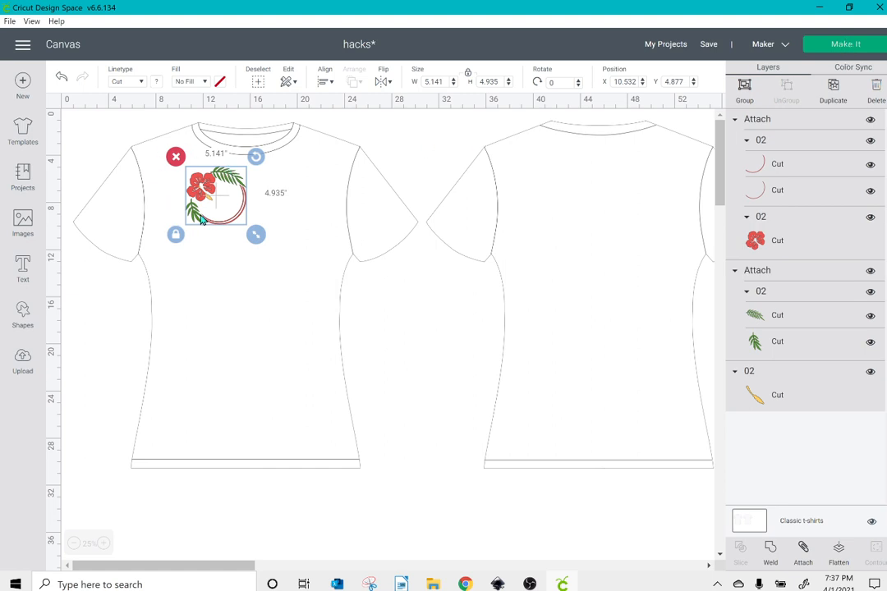
- Preview the flipped wreath's mats, toggle mirroring on and off for the green mat, and return to the canvas
{"action": "left_click", "coordinate": [828, 43]}
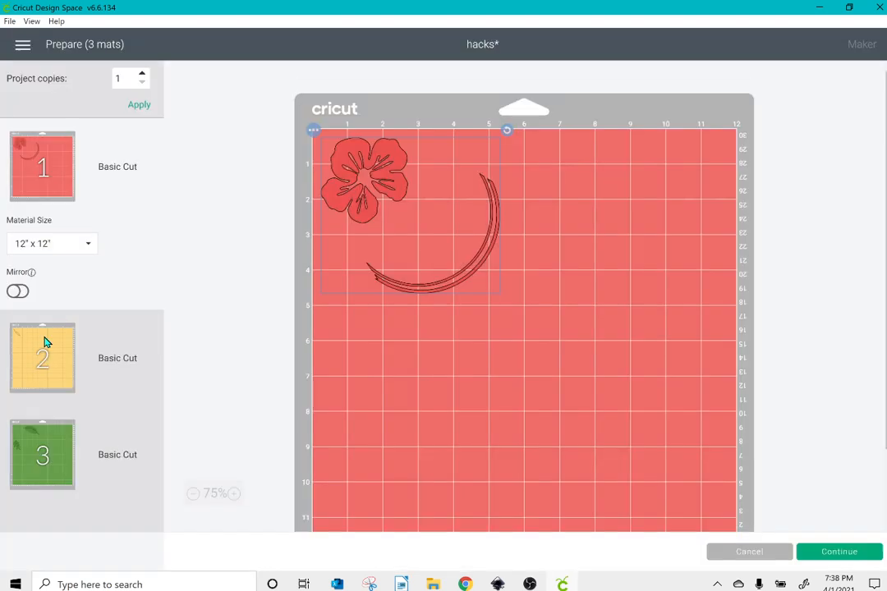
{"action": "left_click", "coordinate": [45, 342]}
{"action": "left_click", "coordinate": [39, 441]}
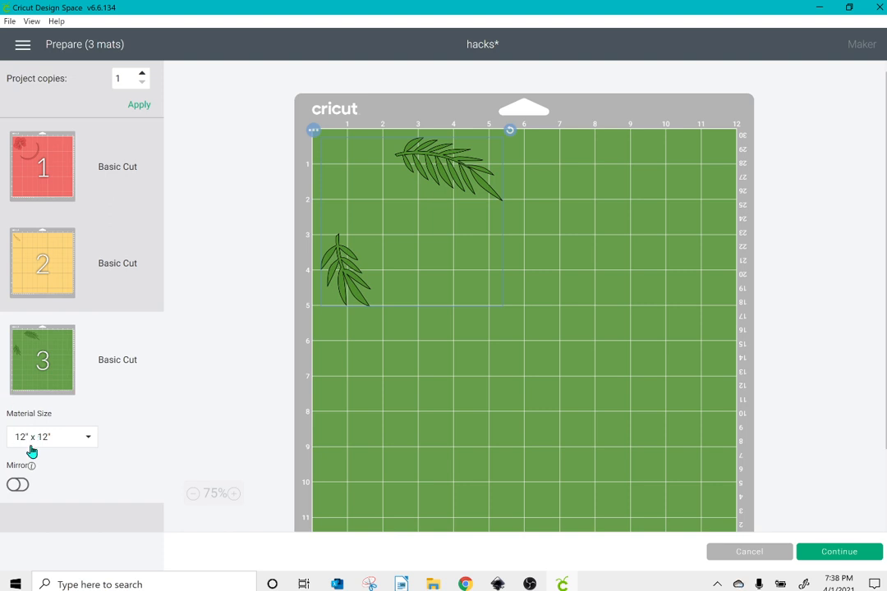
{"action": "left_click", "coordinate": [25, 487]}
{"action": "left_click", "coordinate": [26, 488]}
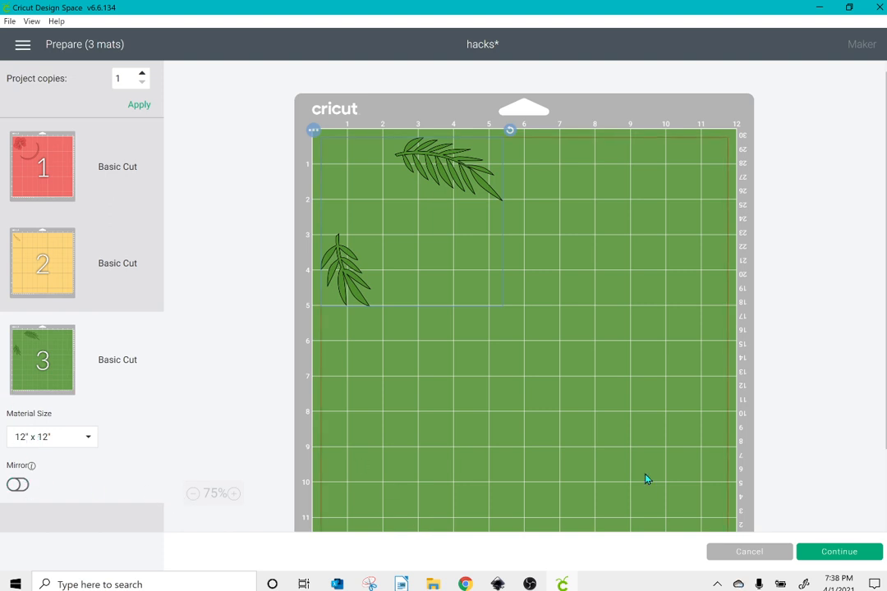
{"action": "left_click", "coordinate": [722, 560]}
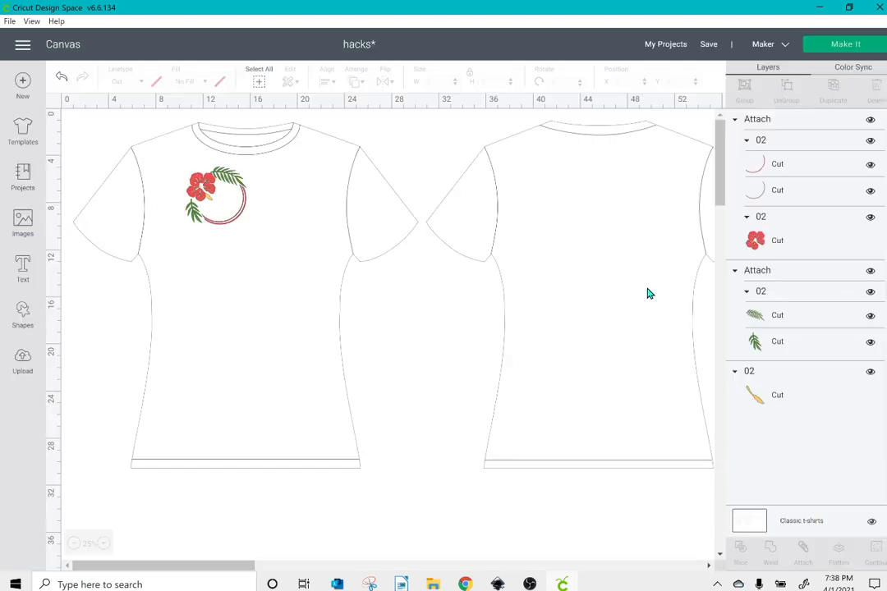
- Enlarge the attached green leaves to about 5.42 by 5.04 inches and nudge them into place around the wreath
{"action": "left_click", "coordinate": [228, 182]}
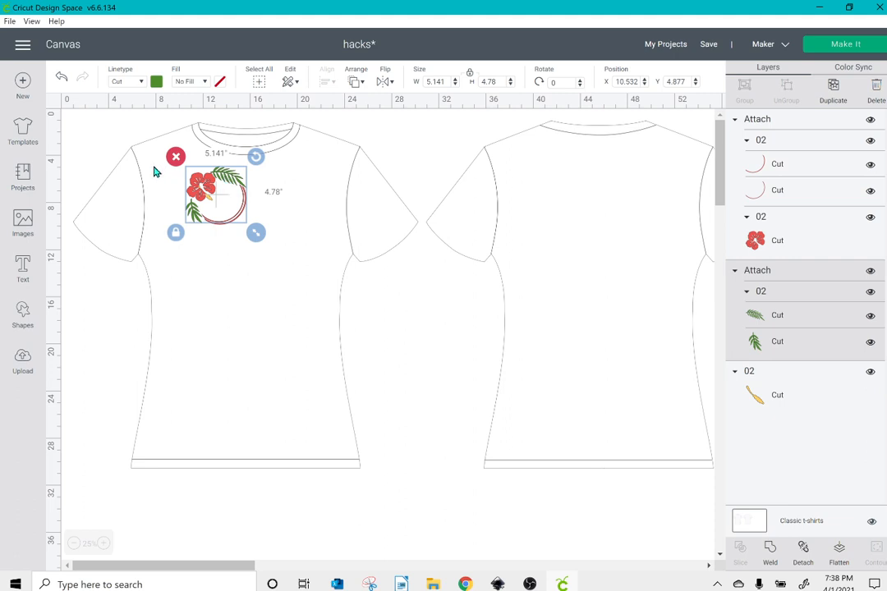
{"action": "mouse_move", "coordinate": [255, 232]}
{"action": "left_mouse_down"}
{"action": "mouse_move", "coordinate": [333, 299]}
{"action": "mouse_move", "coordinate": [259, 239]}
{"action": "left_mouse_up"}
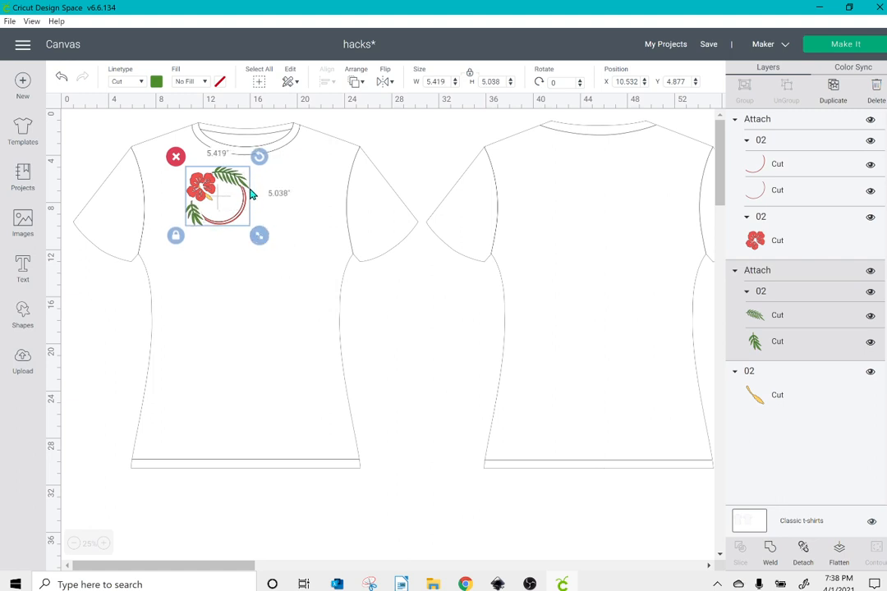
{"action": "left_click_drag", "start_coordinate": [242, 189], "coordinate": [242, 190]}
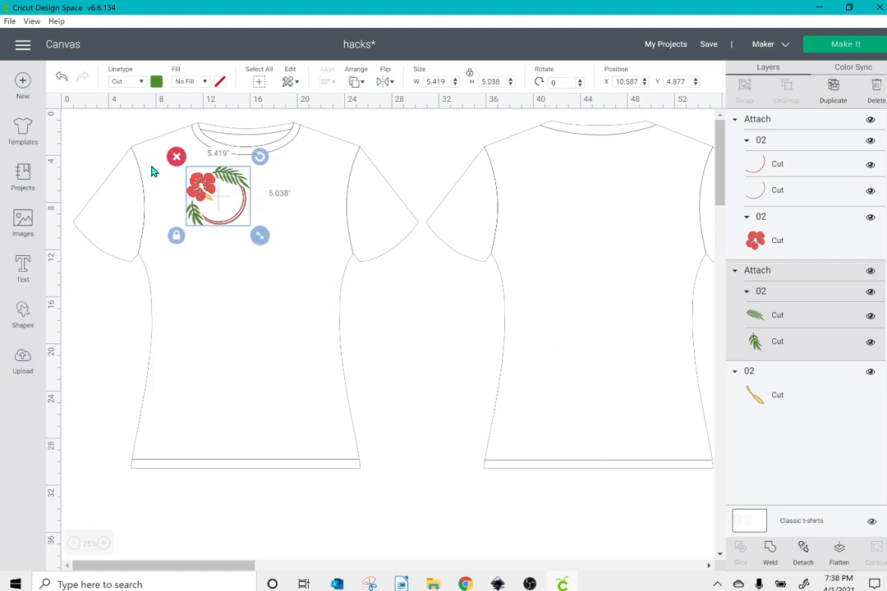
- Scale the whole wreath to about 22.86 by 21.26 inches and shift it over the front of the shirt
{"action": "left_click_drag", "start_coordinate": [150, 168], "coordinate": [467, 422]}
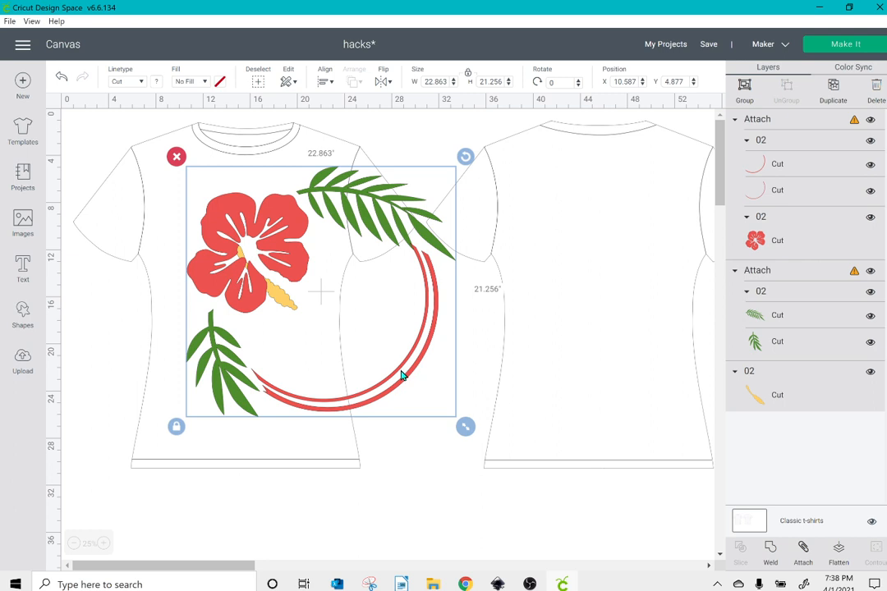
{"action": "left_click_drag", "start_coordinate": [400, 374], "coordinate": [356, 381]}
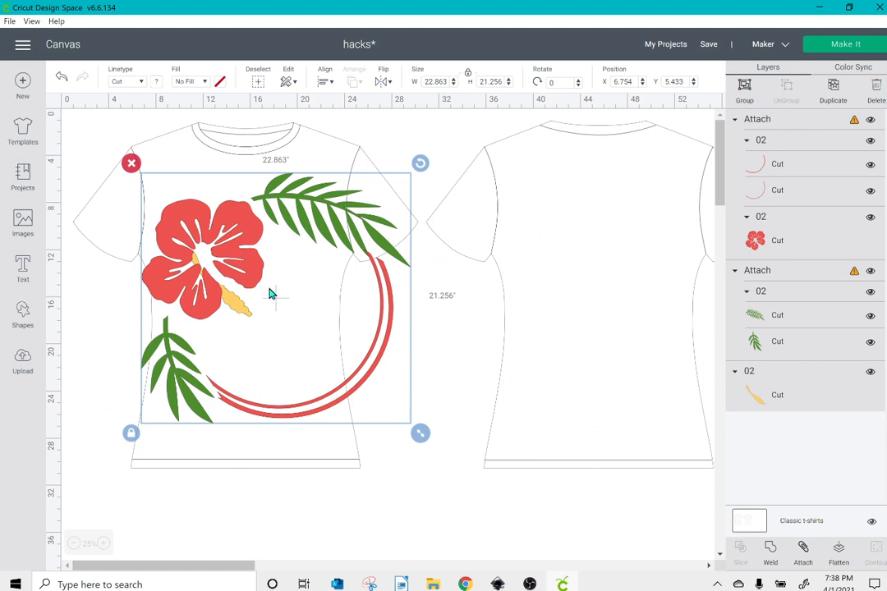
- Recolor all the wreath pieces with the yellow material color and move the wreath to about X 4.92, Y 4.99
{"action": "left_click", "coordinate": [157, 81]}
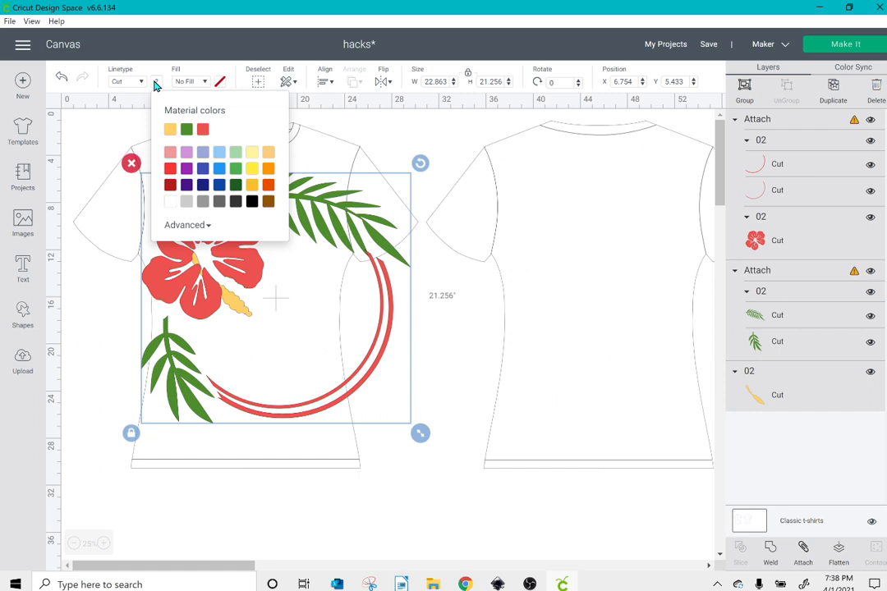
{"action": "left_click", "coordinate": [171, 130]}
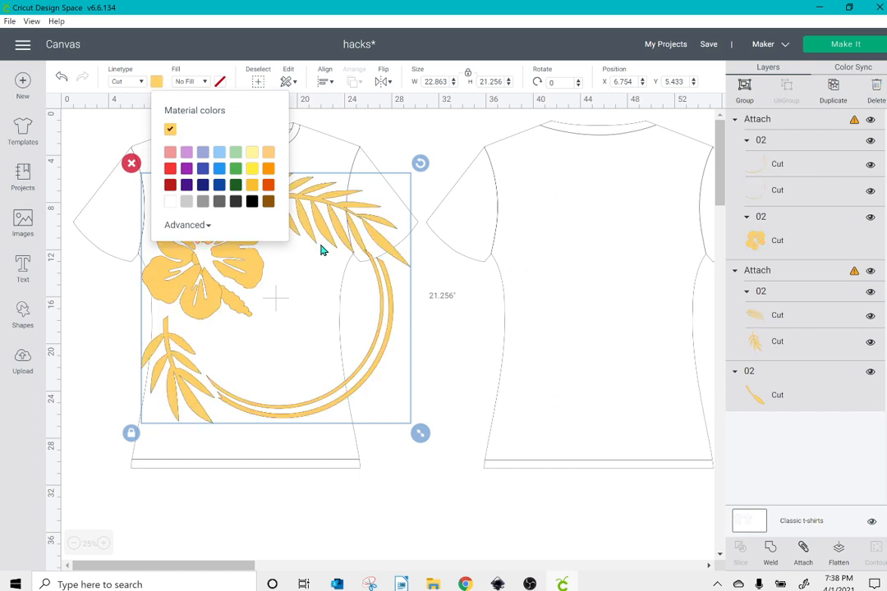
{"action": "left_click_drag", "start_coordinate": [322, 250], "coordinate": [301, 245]}
{"action": "left_click", "coordinate": [198, 82]}
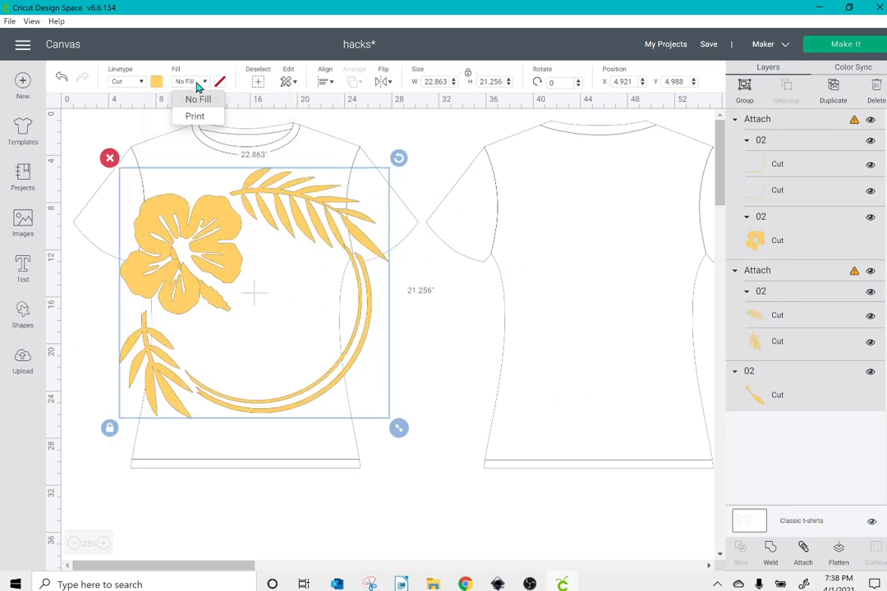
- Try to detach the flower and ring pieces of the yellow wreath
{"action": "left_click", "coordinate": [855, 121]}
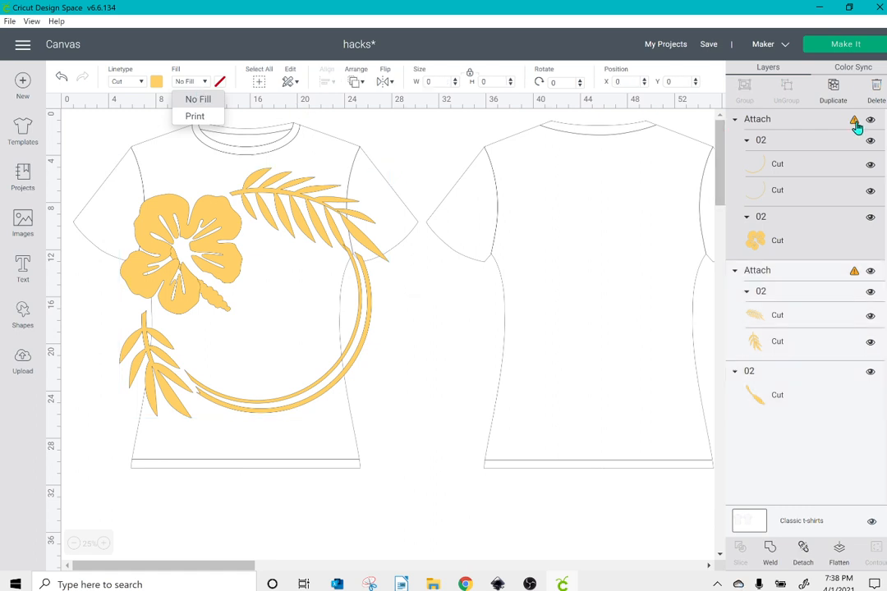
{"action": "left_click", "coordinate": [747, 141]}
{"action": "left_click", "coordinate": [747, 144]}
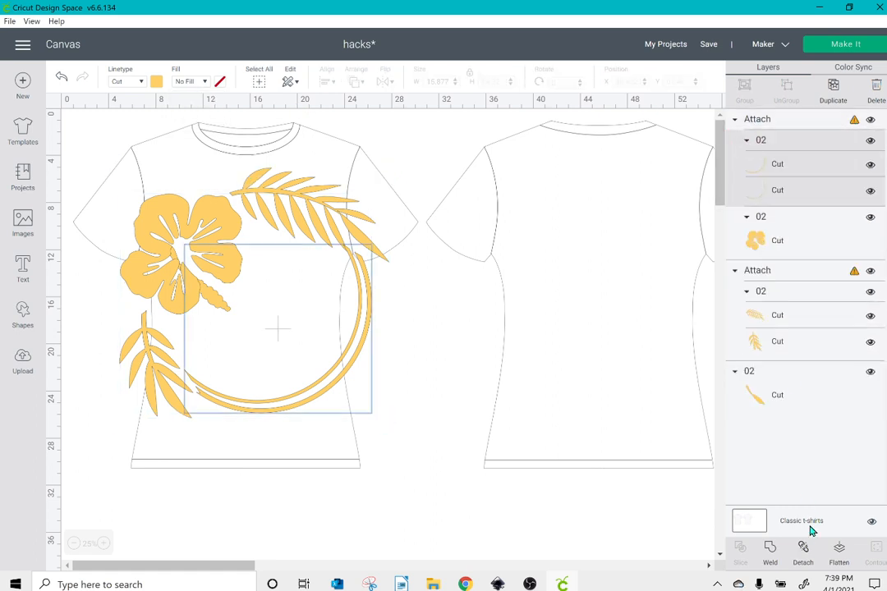
{"action": "left_click", "coordinate": [803, 552]}
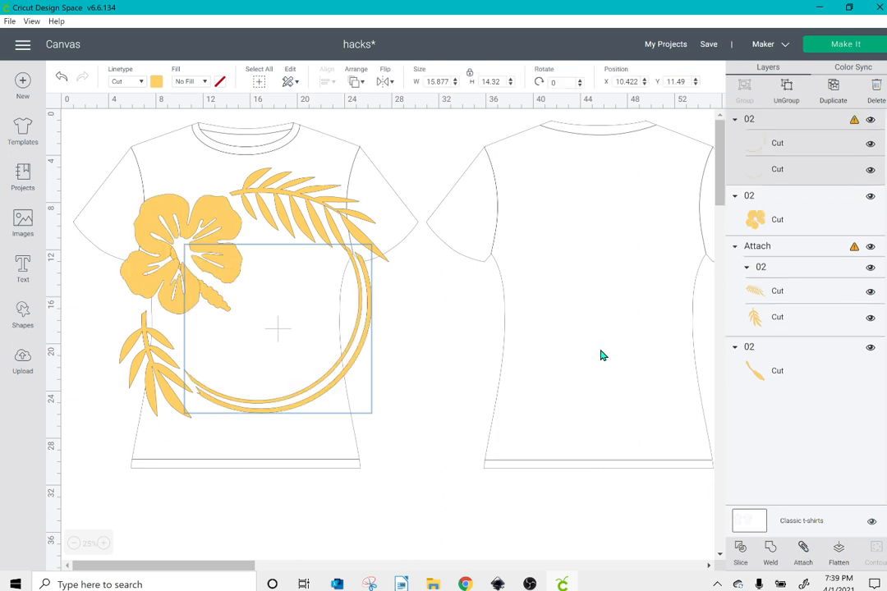
- Undo the detaching, the last move and the yellow recoloring of the wreath
{"action": "left_click", "coordinate": [61, 76]}
{"action": "left_click", "coordinate": [61, 78]}
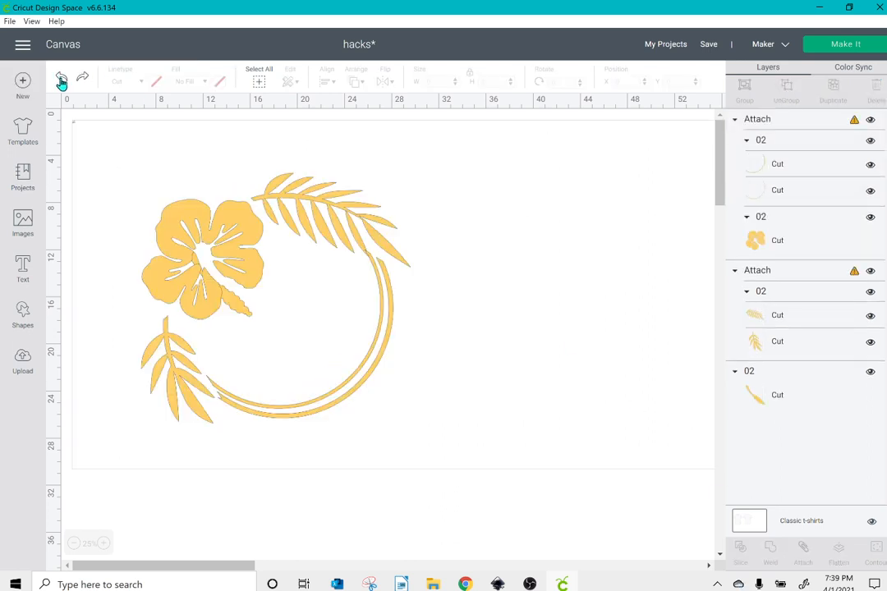
{"action": "left_click", "coordinate": [61, 78]}
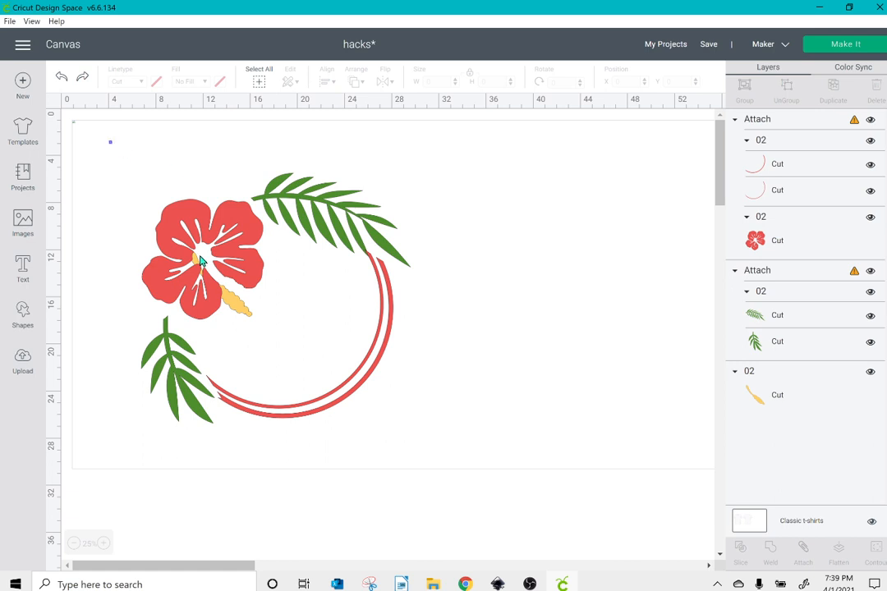
- Shift the whole wreath to about X 6.2, Y 5.54 and detach the red flower and ring pieces
{"action": "left_click_drag", "start_coordinate": [110, 140], "coordinate": [445, 457]}
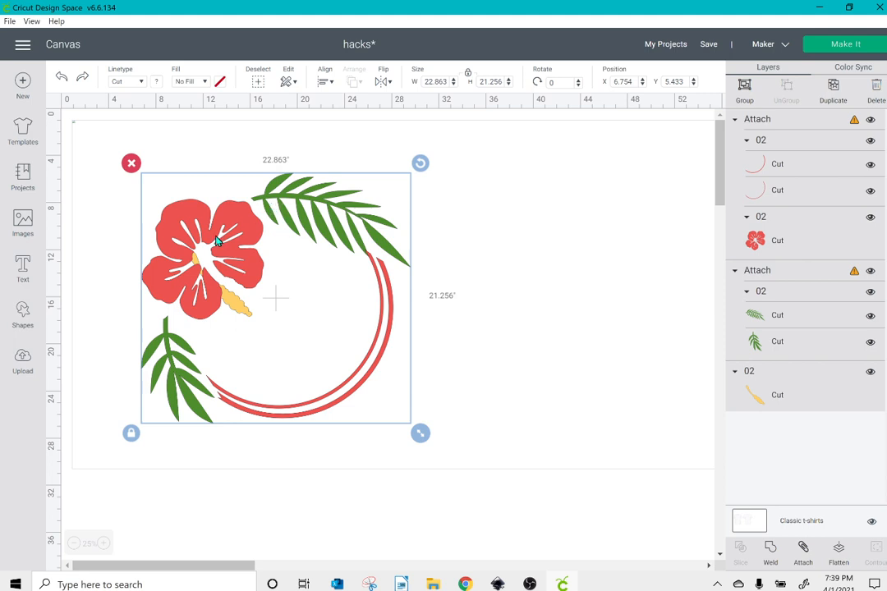
{"action": "left_click_drag", "start_coordinate": [216, 239], "coordinate": [211, 243]}
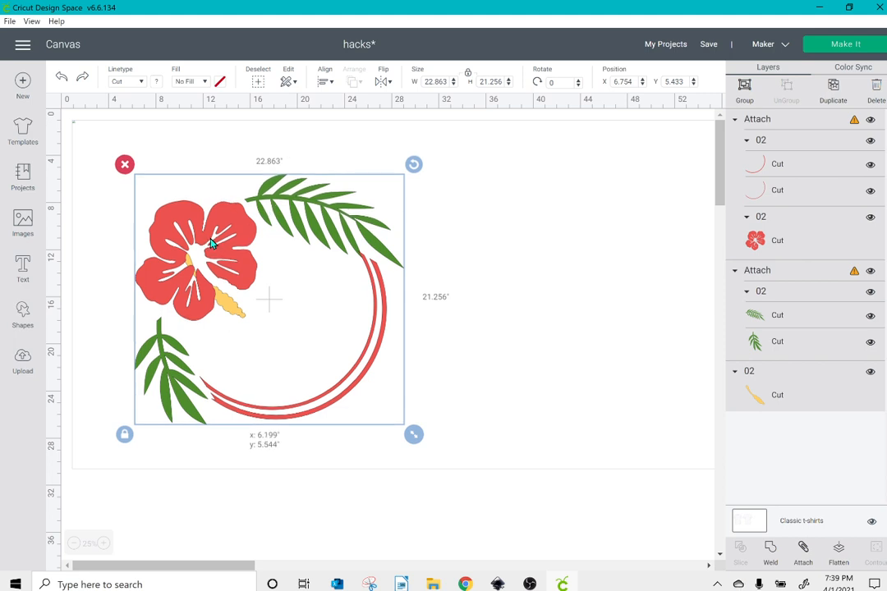
{"action": "left_click", "coordinate": [757, 127]}
{"action": "left_click", "coordinate": [802, 550]}
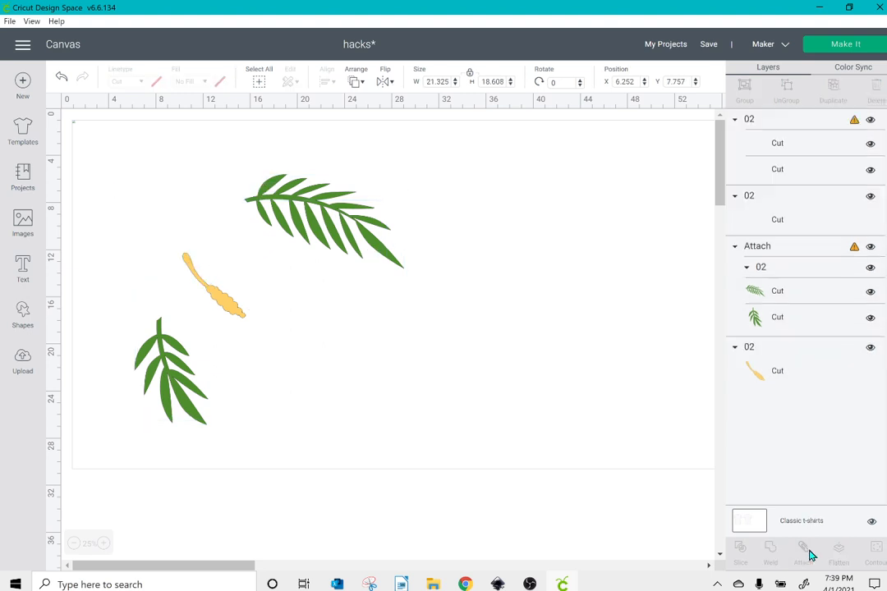
{"action": "left_click", "coordinate": [371, 328]}
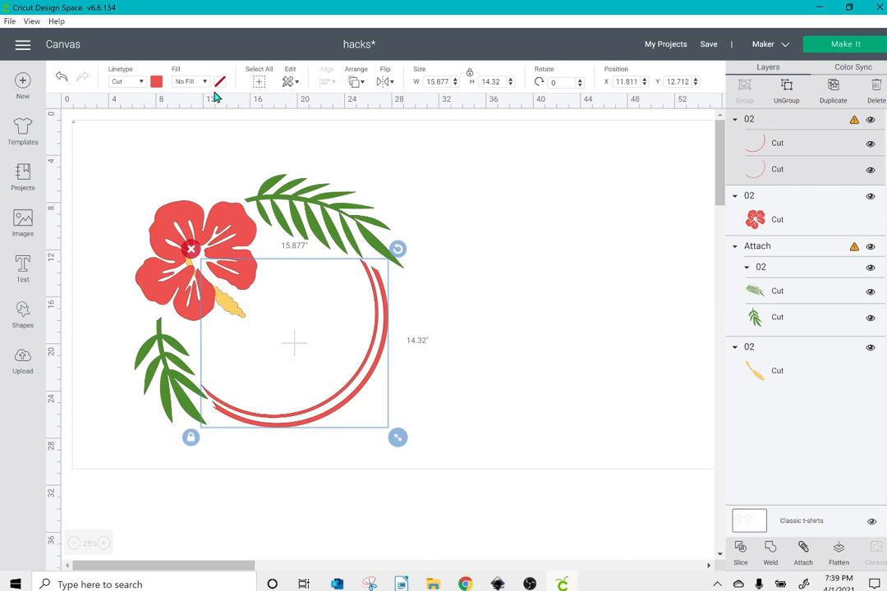
- Detach the two green leaves and recolor them with the dark green material color
{"action": "left_click", "coordinate": [276, 190], "text": "shift"}
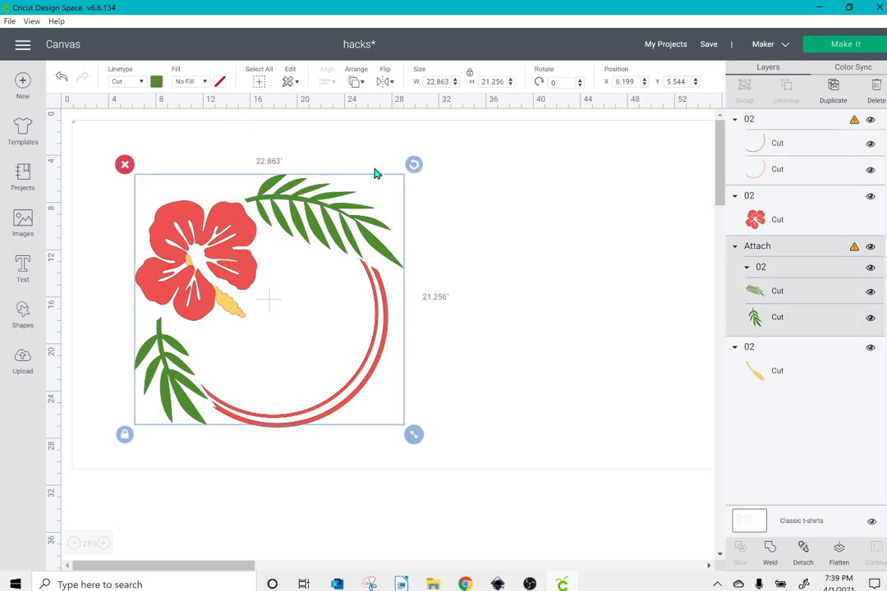
{"action": "left_click", "coordinate": [803, 561]}
{"action": "left_click", "coordinate": [341, 198]}
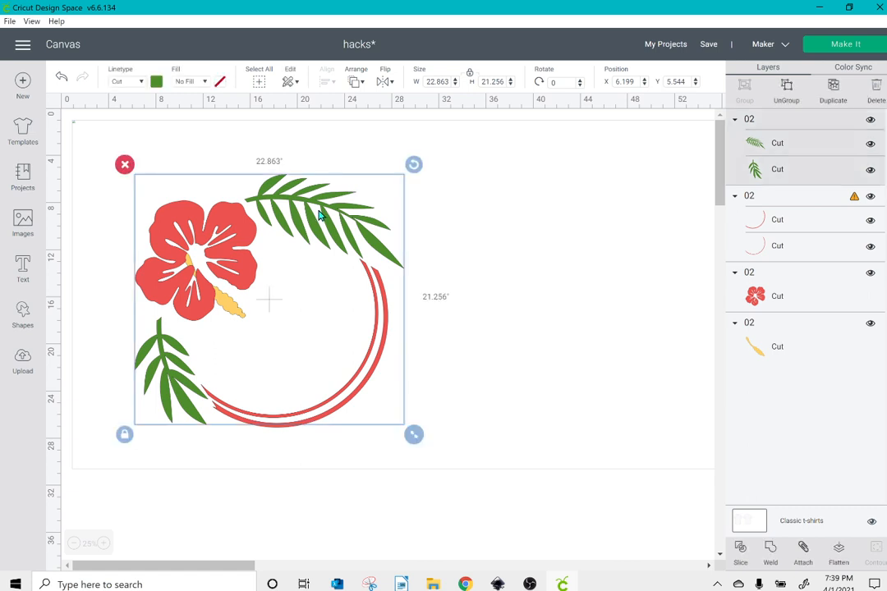
{"action": "left_click", "coordinate": [157, 82]}
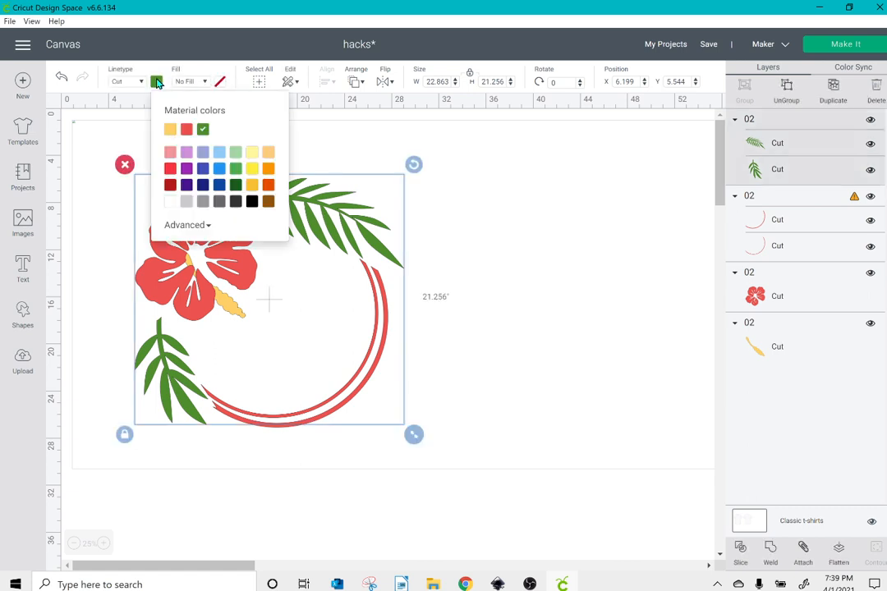
{"action": "left_click", "coordinate": [238, 186]}
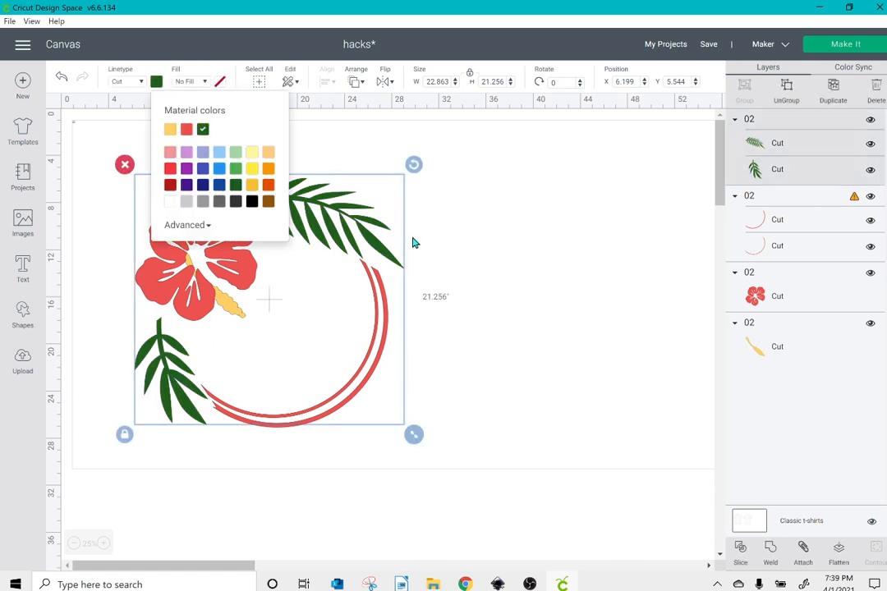
- Ungroup the two dark green leaves and recolor the upper one light green
{"action": "left_click", "coordinate": [763, 153]}
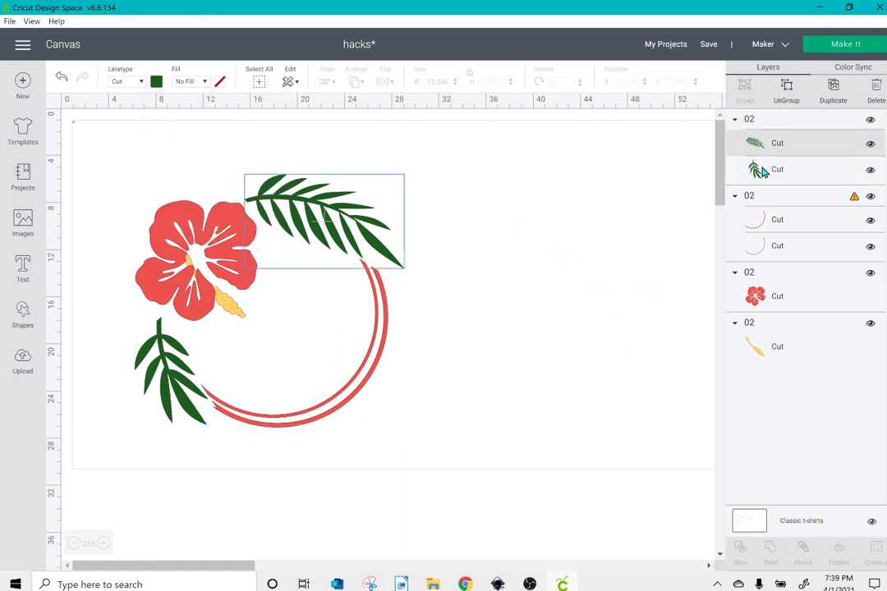
{"action": "left_click", "coordinate": [763, 170]}
{"action": "left_click", "coordinate": [378, 242]}
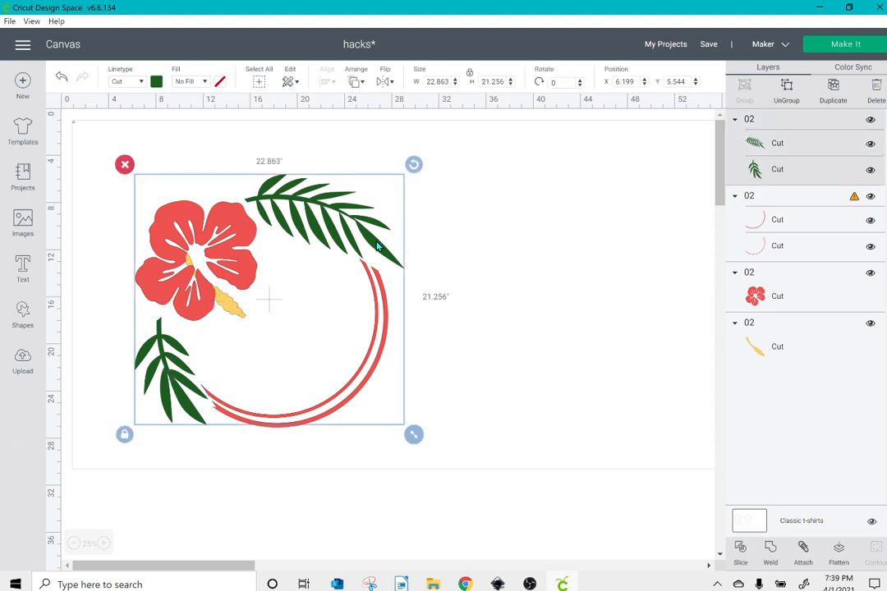
{"action": "left_click", "coordinate": [786, 86]}
{"action": "left_click", "coordinate": [312, 238]}
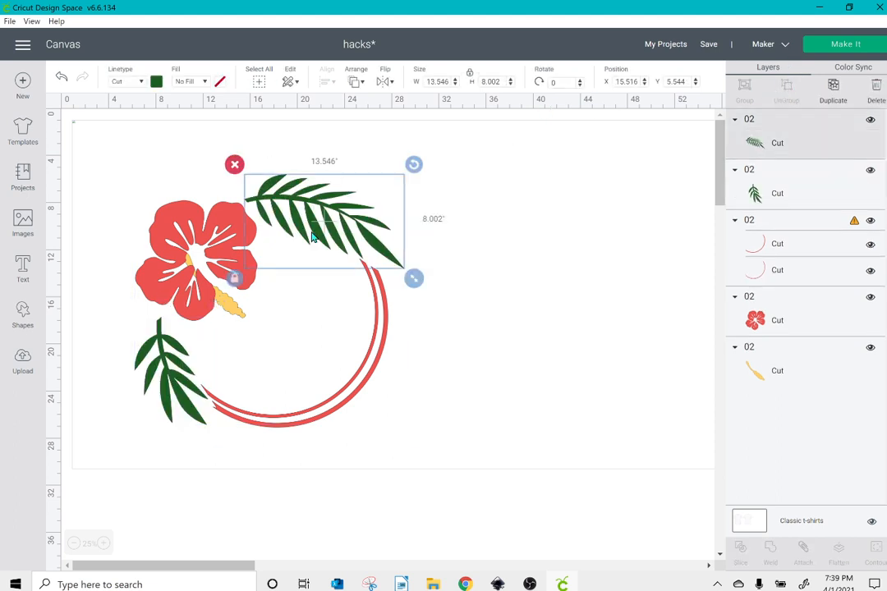
{"action": "left_click", "coordinate": [156, 82]}
{"action": "left_click", "coordinate": [235, 154]}
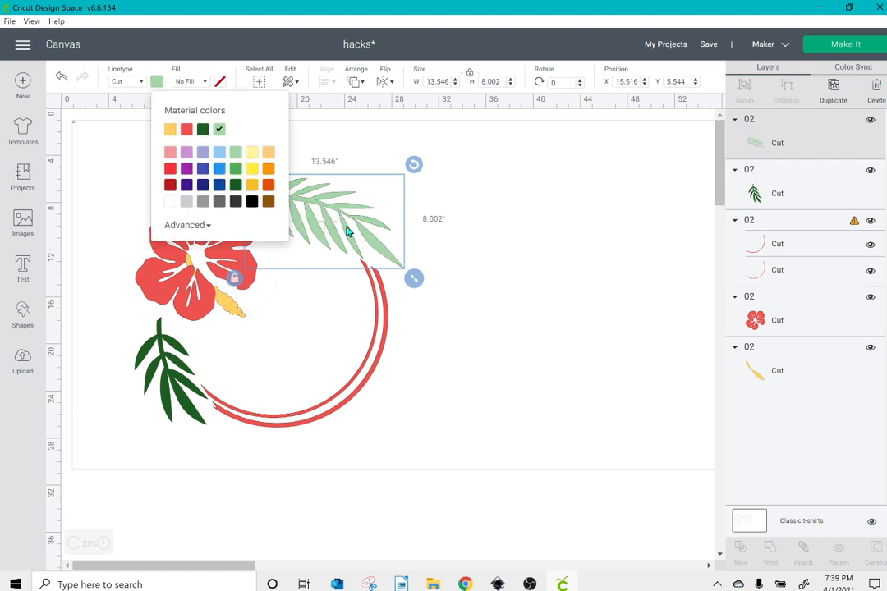
{"action": "left_click", "coordinate": [472, 204]}
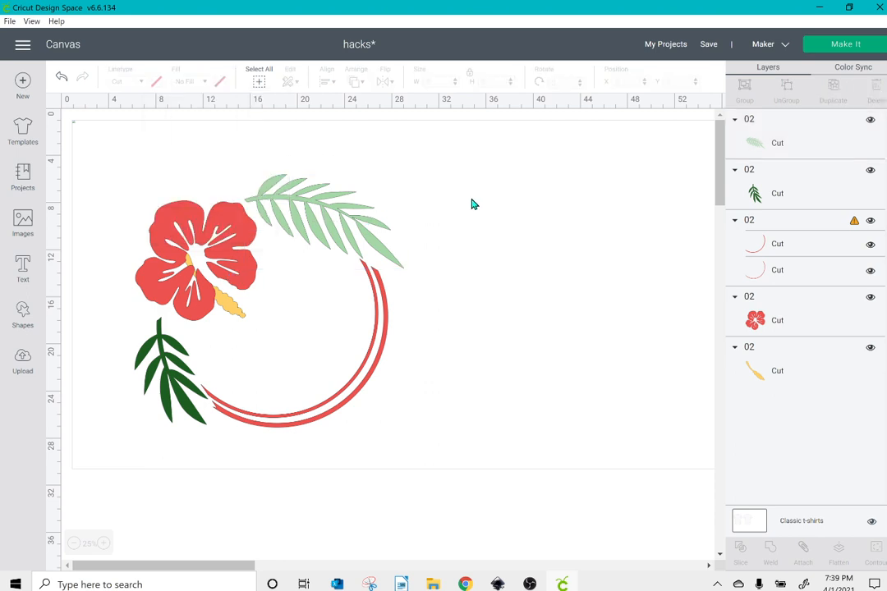
- Use Color Sync to match the dark green leaf to the light green leaf's color
{"action": "left_click", "coordinate": [328, 220]}
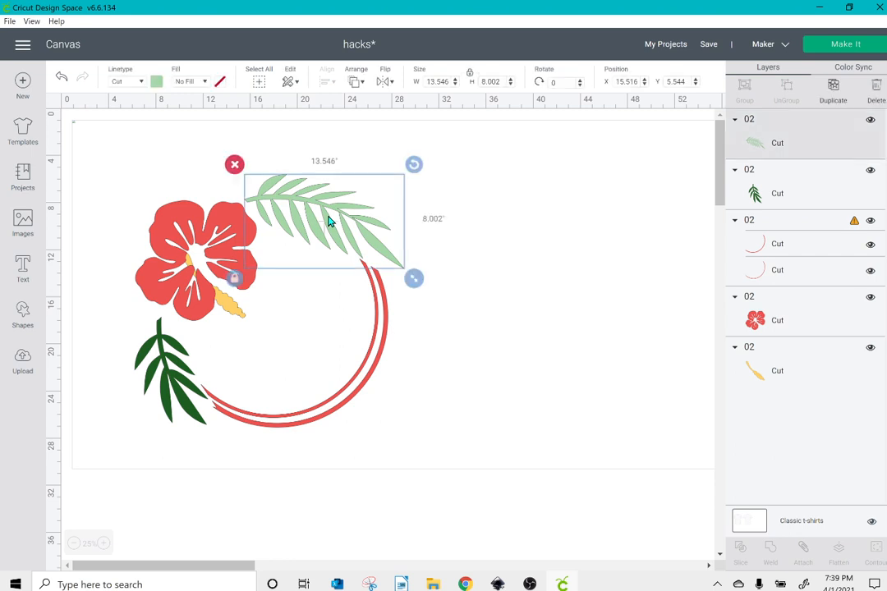
{"action": "left_click", "coordinate": [168, 377]}
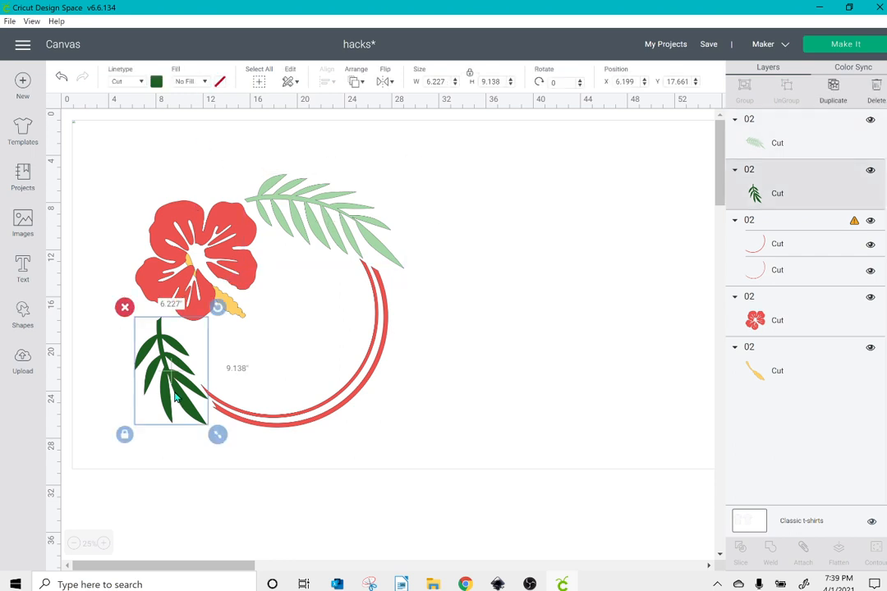
{"action": "left_click", "coordinate": [156, 82]}
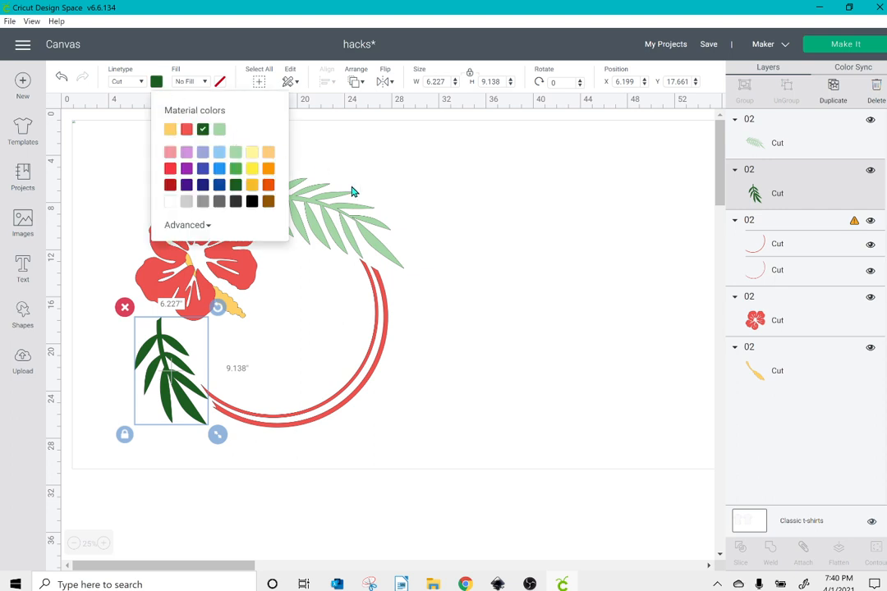
{"action": "left_click", "coordinate": [425, 198]}
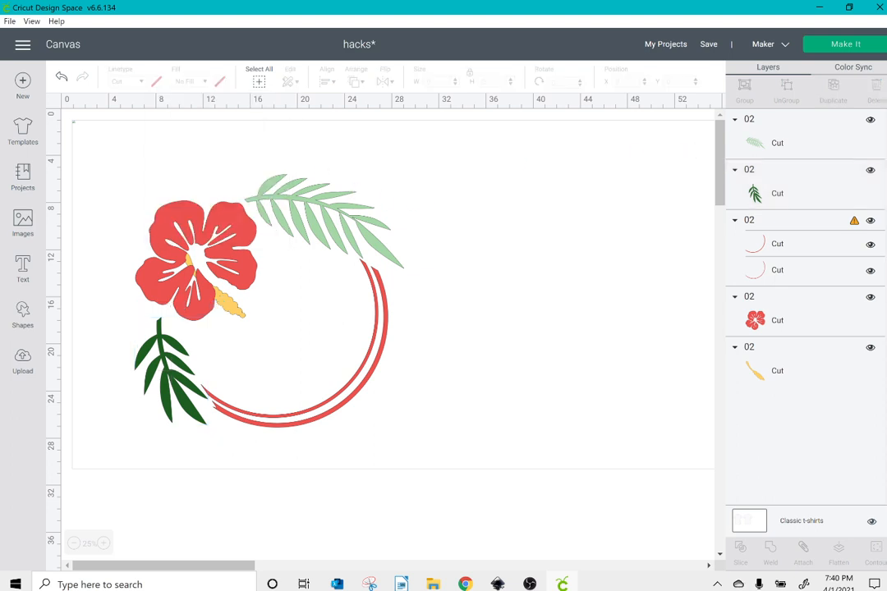
{"action": "left_click", "coordinate": [852, 74]}
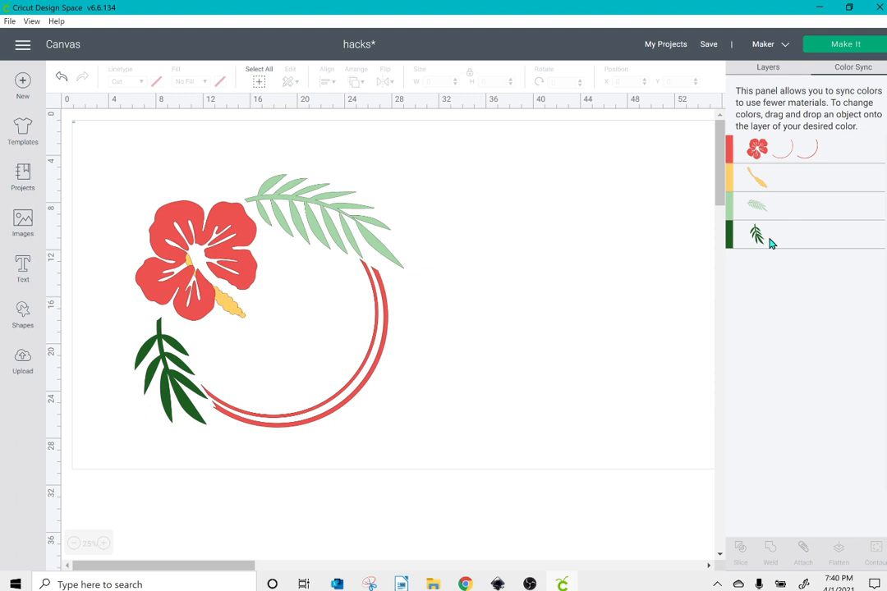
{"action": "left_click_drag", "start_coordinate": [772, 243], "coordinate": [791, 210]}
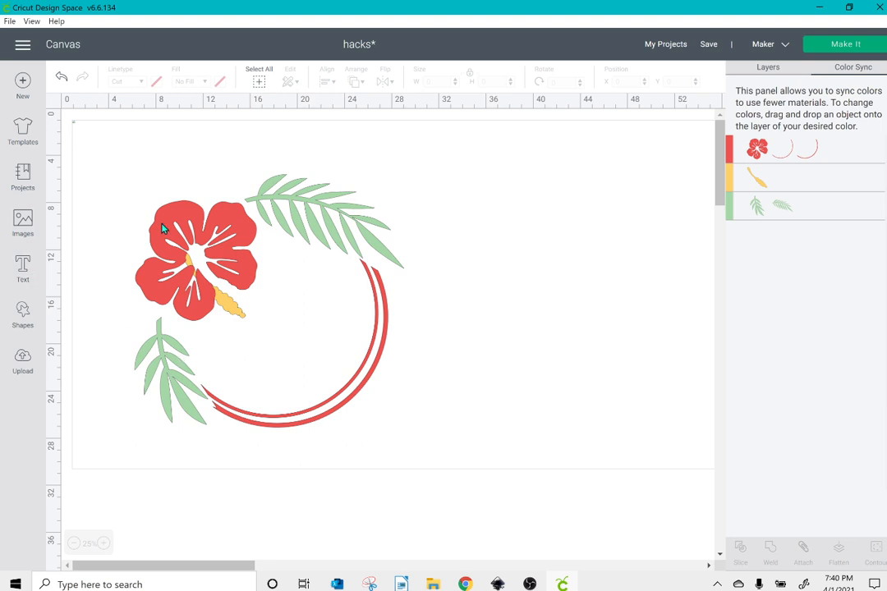
- Select all the wreath pieces and delete them from the canvas
{"action": "left_click", "coordinate": [240, 295]}
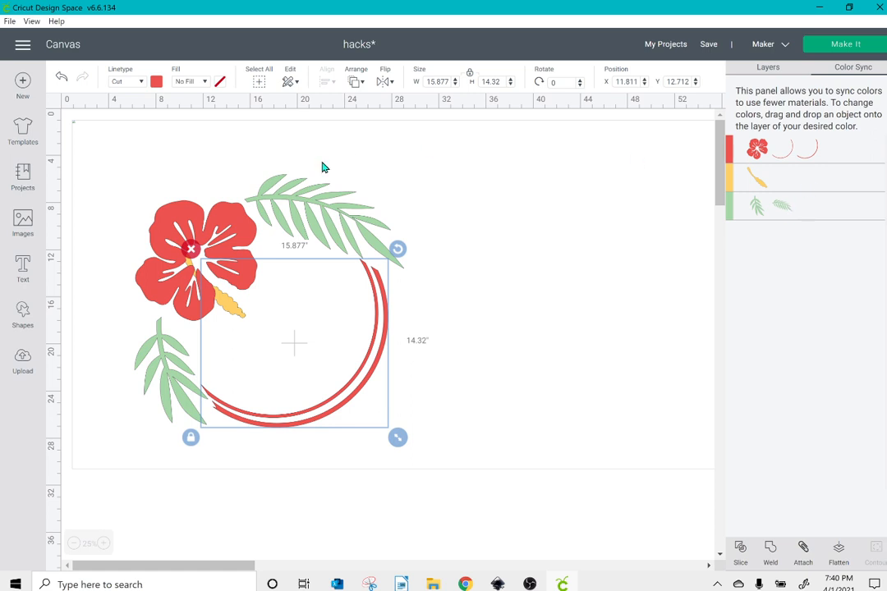
{"action": "left_click", "coordinate": [104, 170]}
{"action": "left_click_drag", "start_coordinate": [104, 170], "coordinate": [400, 454]}
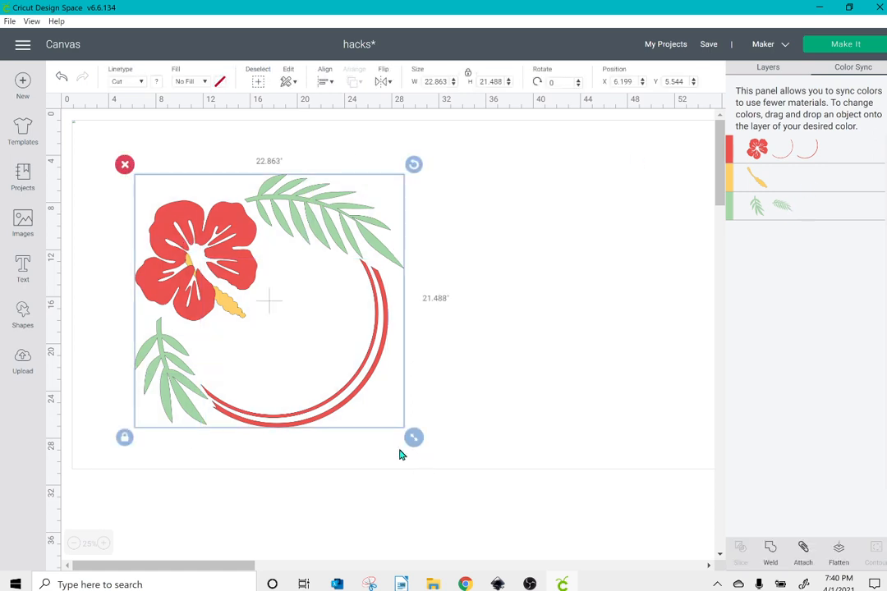
{"action": "left_click", "coordinate": [125, 167]}
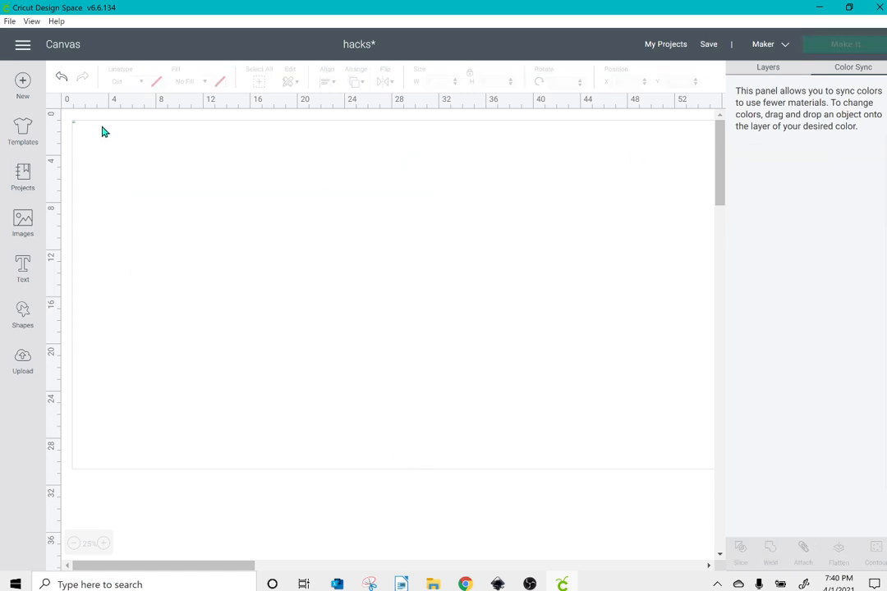
- Set the Canvas Style to New in the Design Space settings and replace the unsaved project on the canvas
{"action": "left_click", "coordinate": [27, 49]}
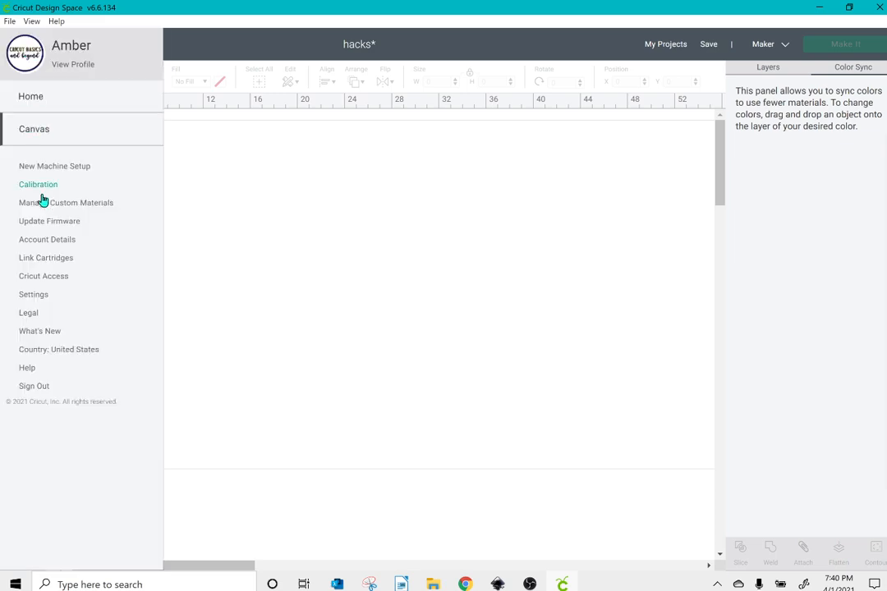
{"action": "left_click", "coordinate": [36, 294]}
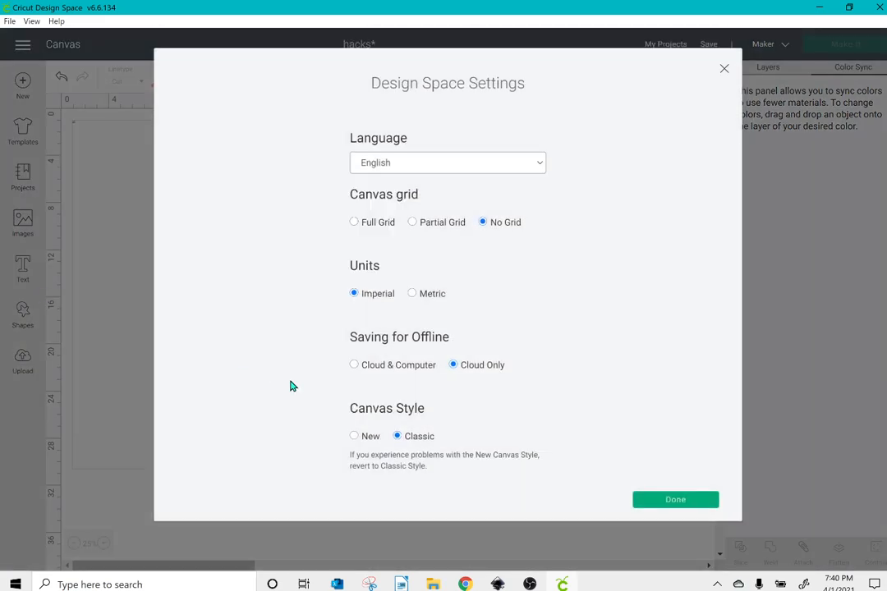
{"action": "left_click", "coordinate": [354, 436]}
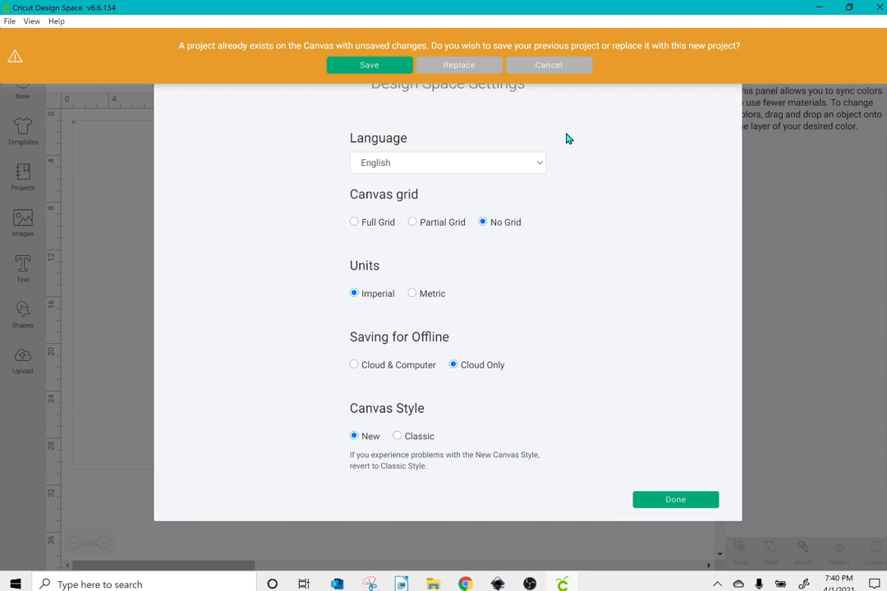
{"action": "left_click", "coordinate": [458, 65]}
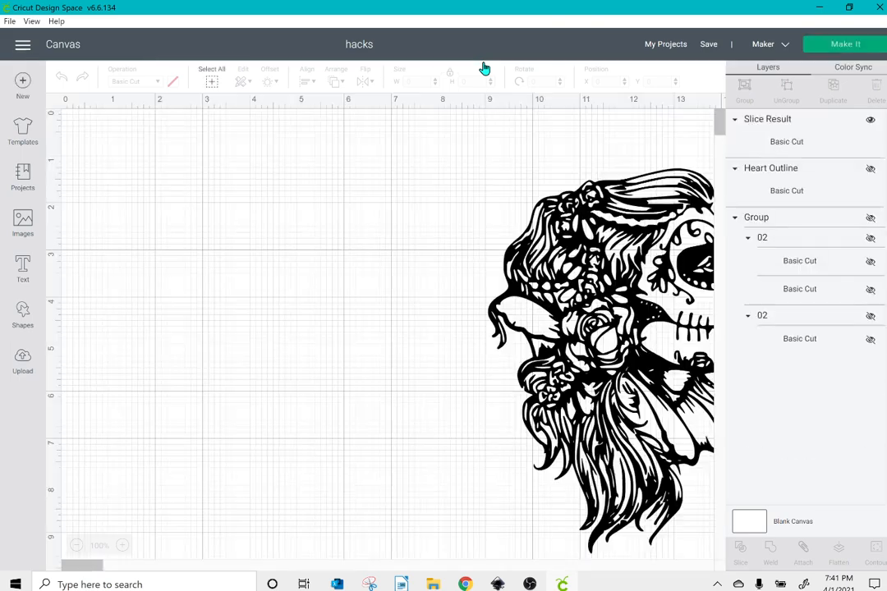
- Move the sugar skull woman design to about X 1.46, Y 0.65 on the canvas
{"action": "left_click_drag", "start_coordinate": [611, 269], "coordinate": [254, 239]}
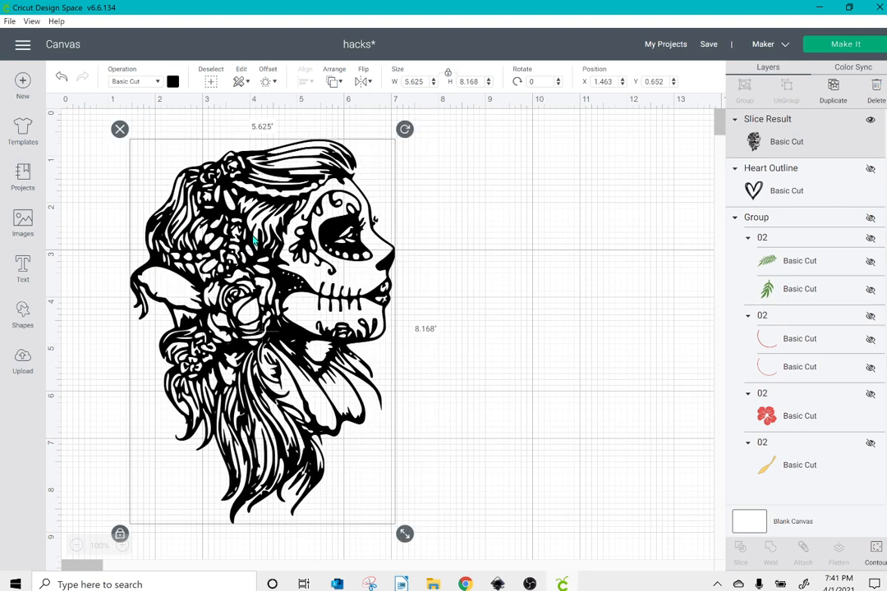
{"action": "scroll", "coordinate": [255, 240], "scroll_direction": "down", "scroll_amount": 1}
{"action": "scroll", "coordinate": [255, 241], "scroll_direction": "right", "scroll_amount": 1}
- Open a second Design Space window and maximize it
{"action": "left_click", "coordinate": [8, 23]}
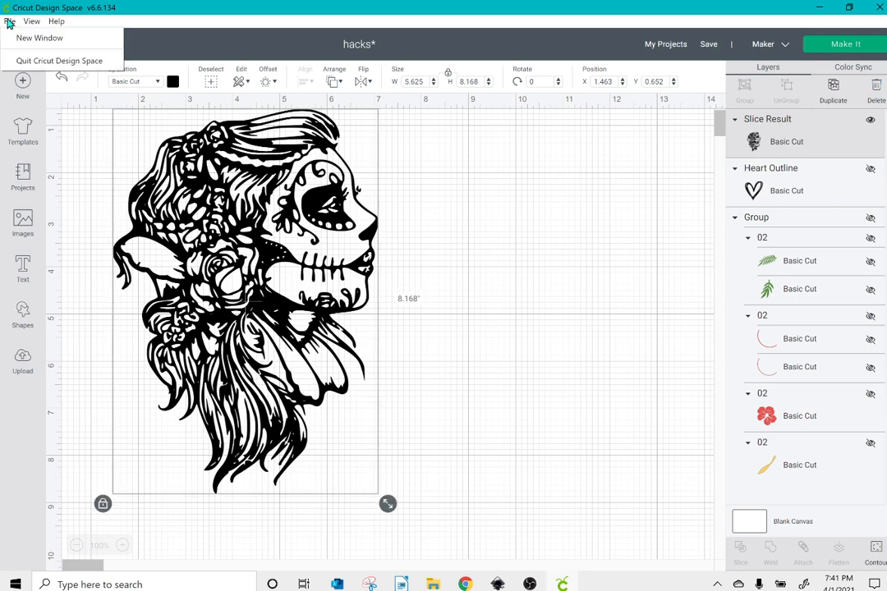
{"action": "left_click", "coordinate": [25, 37]}
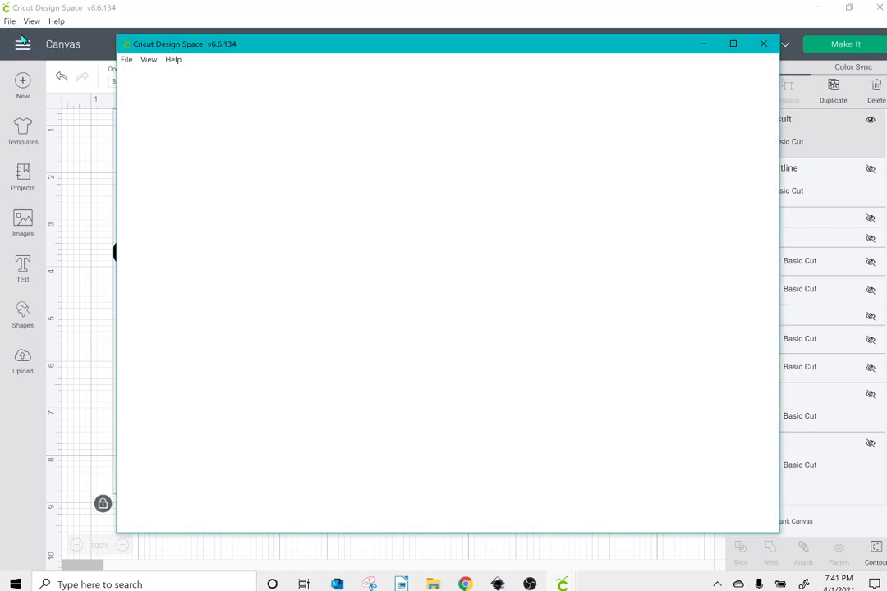
{"action": "left_click", "coordinate": [731, 44]}
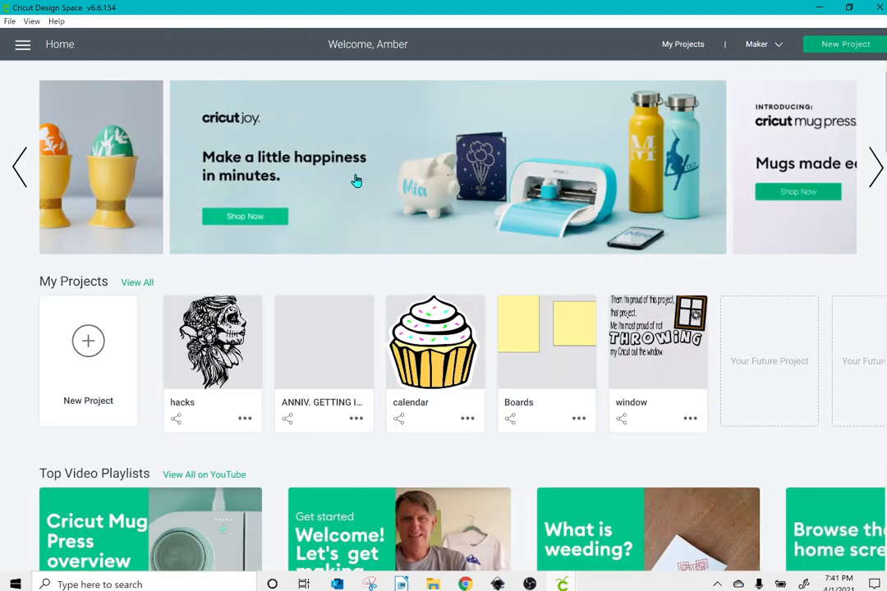
- Open the saved calendar project for customizing on the canvas
{"action": "left_click", "coordinate": [466, 352]}
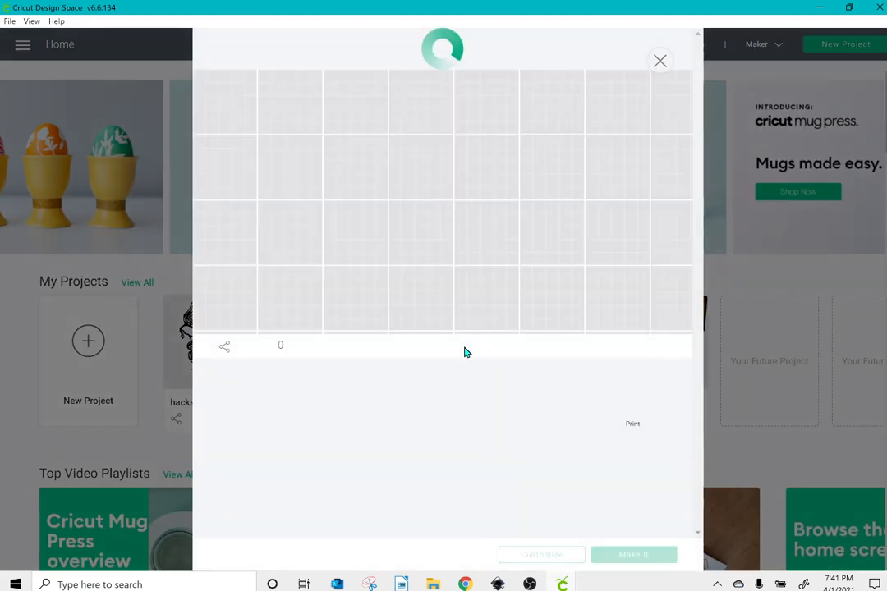
{"action": "mouse_move", "coordinate": [535, 578]}
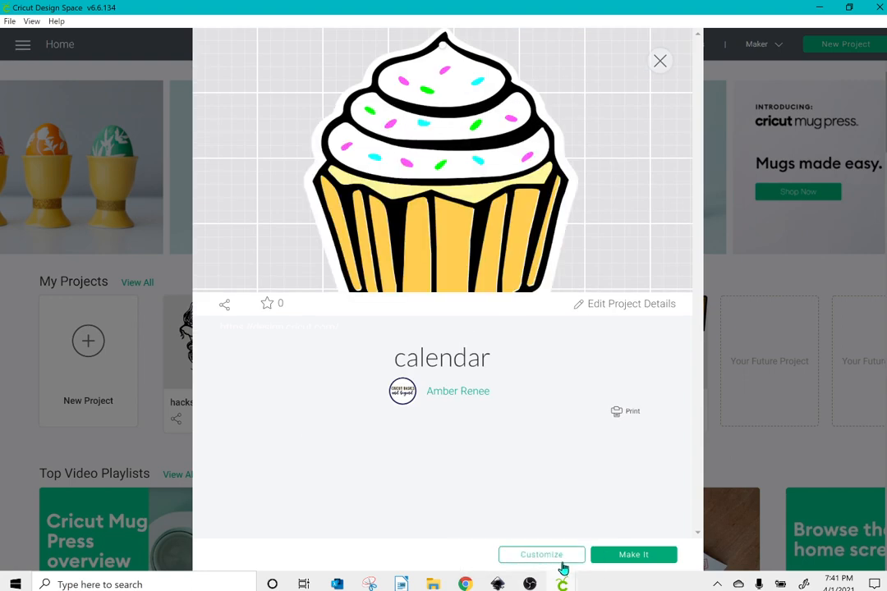
{"action": "left_click", "coordinate": [562, 564]}
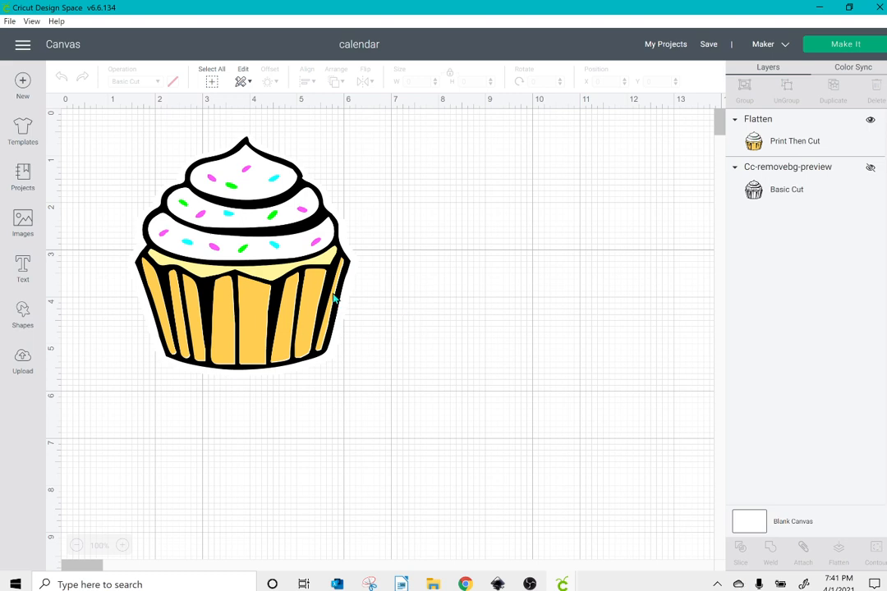
- Check the Canvas Style in the Design Space settings and close them without changes
{"action": "left_click", "coordinate": [27, 45]}
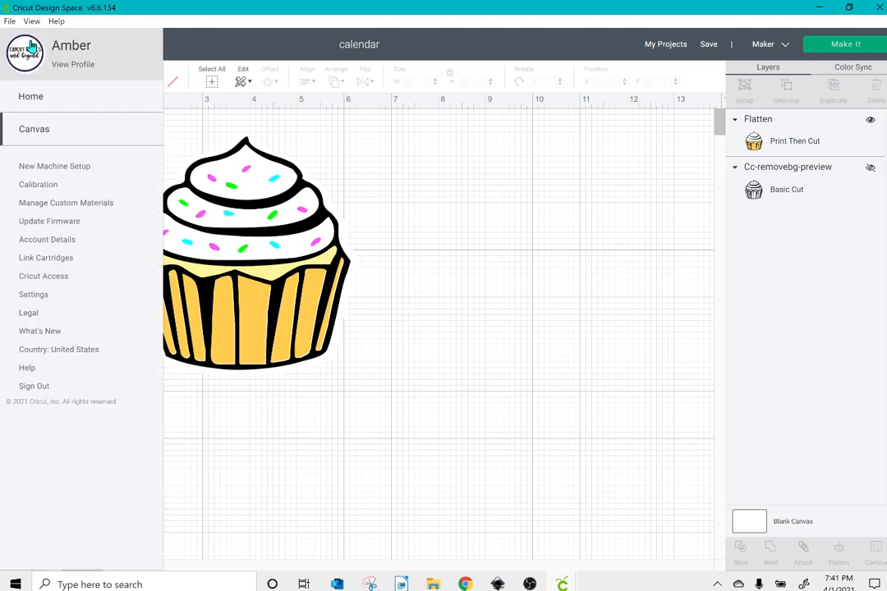
{"action": "left_click", "coordinate": [35, 296]}
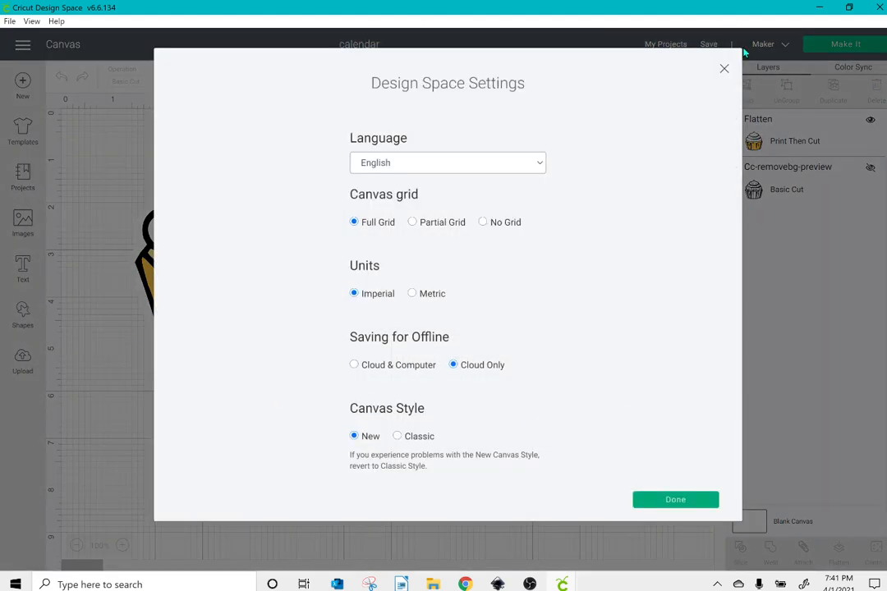
{"action": "left_click", "coordinate": [724, 69]}
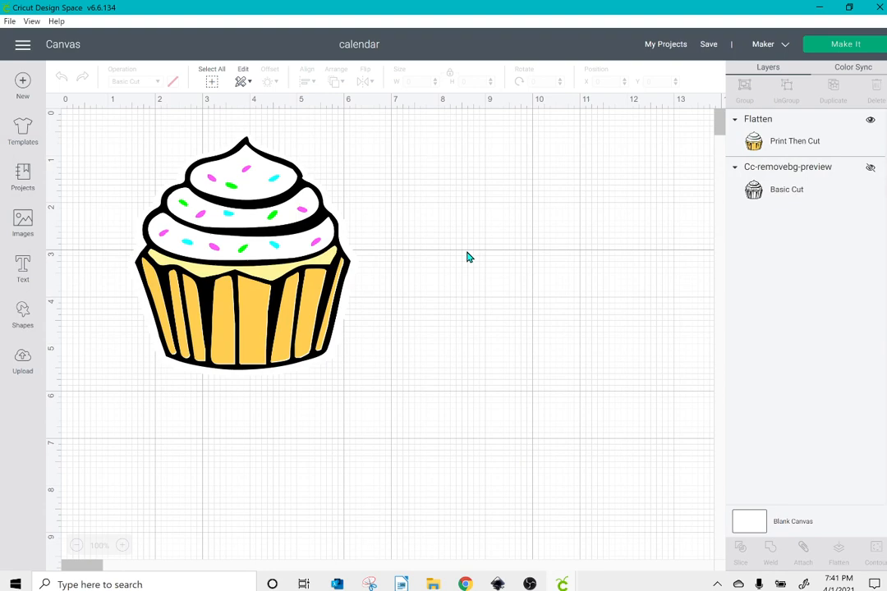
- Paste the sugar skull woman at about X 7.14, Y 0.40 and give it a 0.181 in offset
{"action": "key", "text": "ctrl+z"}
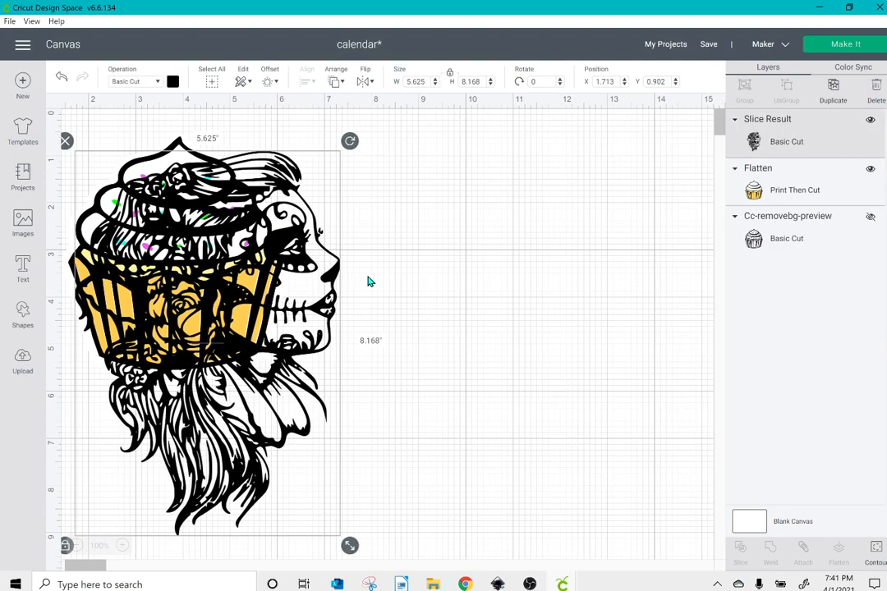
{"action": "left_click_drag", "start_coordinate": [264, 286], "coordinate": [519, 263]}
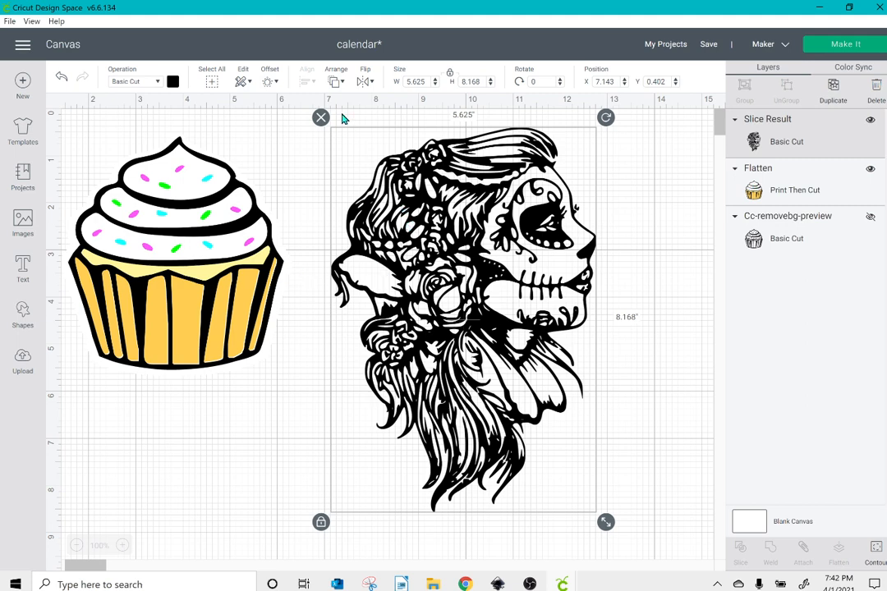
{"action": "left_click", "coordinate": [270, 84]}
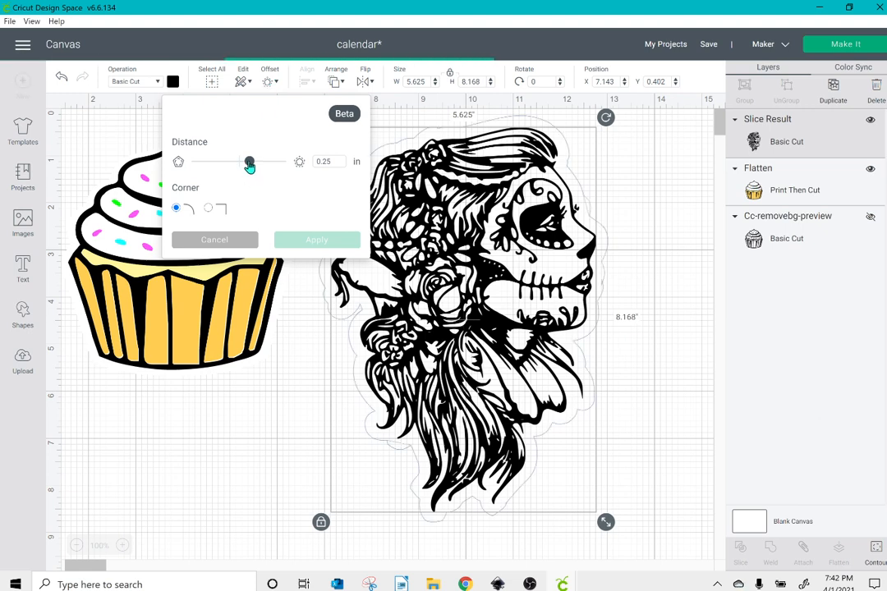
{"action": "mouse_move", "coordinate": [249, 165]}
{"action": "left_mouse_down"}
{"action": "mouse_move", "coordinate": [262, 168]}
{"action": "mouse_move", "coordinate": [247, 170]}
{"action": "left_mouse_up"}
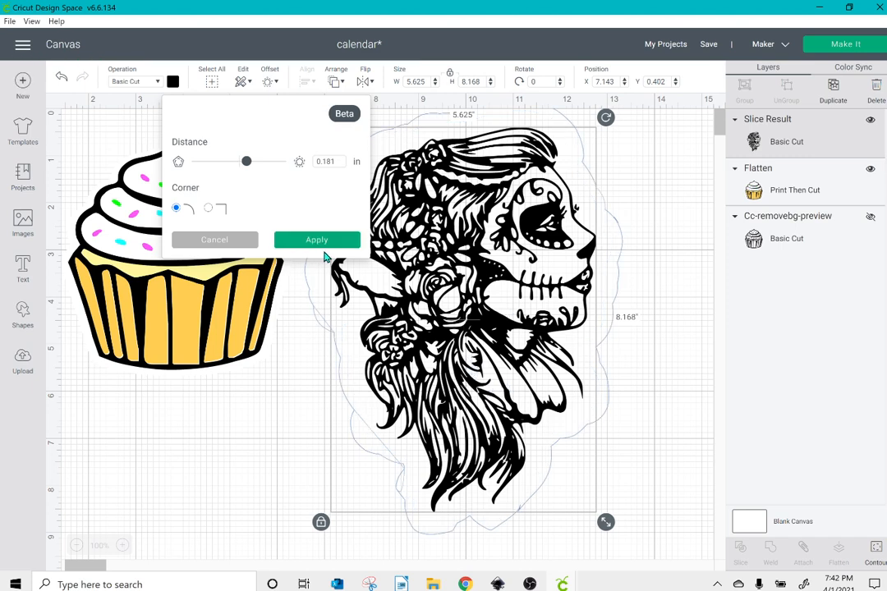
{"action": "left_click", "coordinate": [324, 245]}
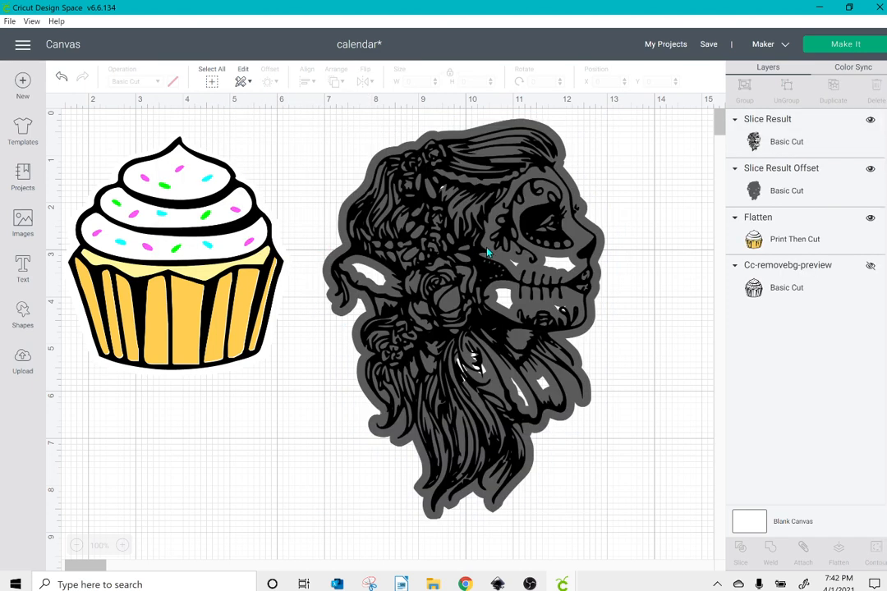
- Delete the cupcake and move the sugar skull woman off its offset to about X 1.52, Y 0.33
{"action": "left_click_drag", "start_coordinate": [535, 156], "coordinate": [462, 143]}
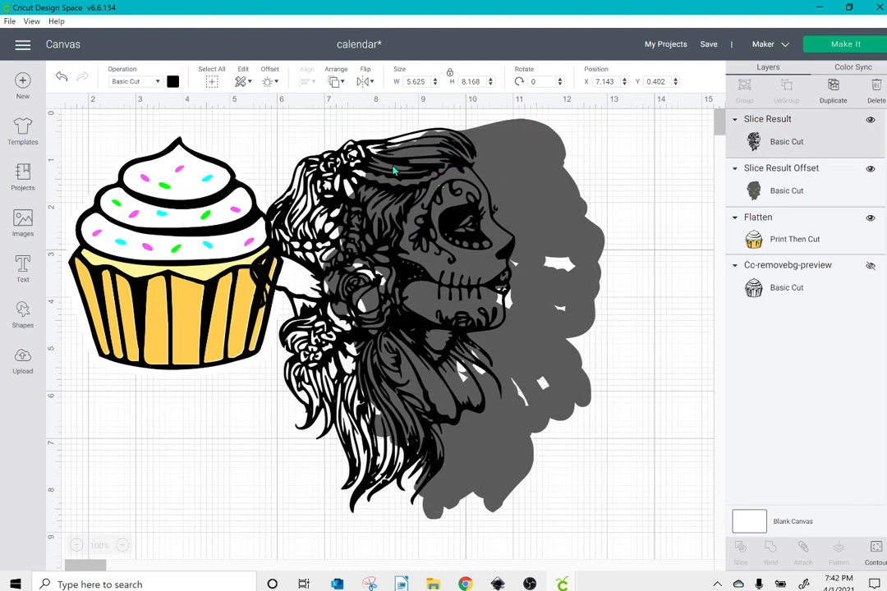
{"action": "left_click", "coordinate": [195, 214]}
{"action": "left_click", "coordinate": [150, 180]}
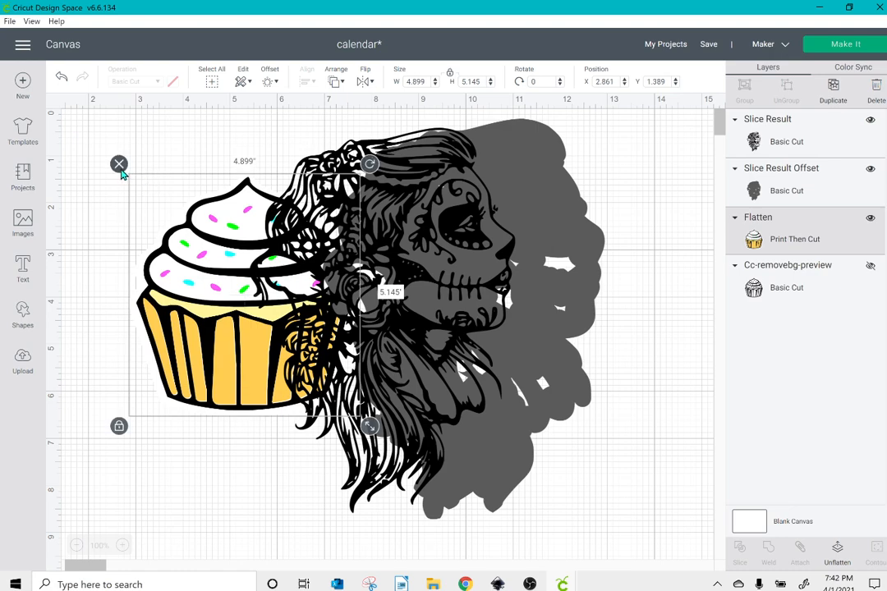
{"action": "left_click", "coordinate": [120, 165]}
{"action": "left_click_drag", "start_coordinate": [316, 183], "coordinate": [144, 192]}
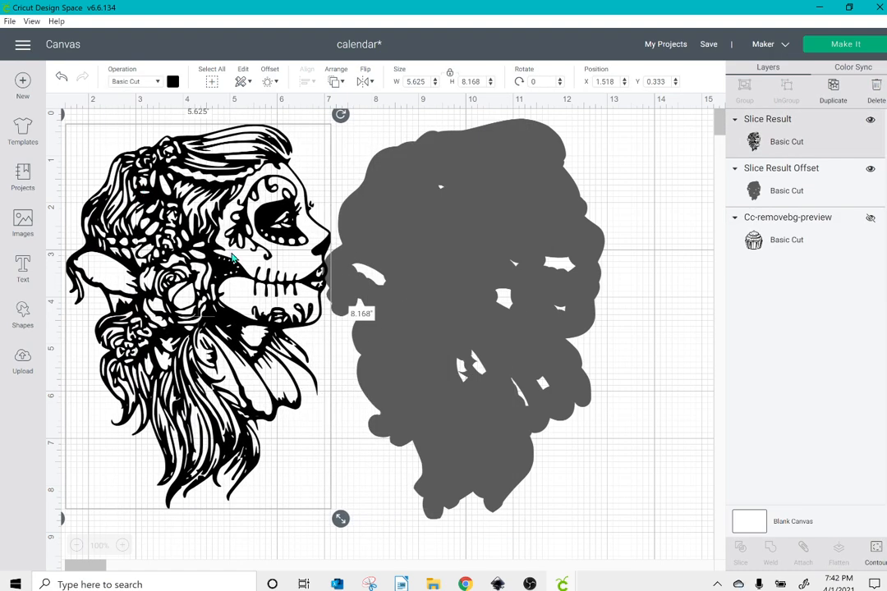
- Hide all contours of the offset shape and recolor it light yellow
{"action": "scroll", "coordinate": [455, 260], "scroll_direction": "down", "scroll_amount": 1}
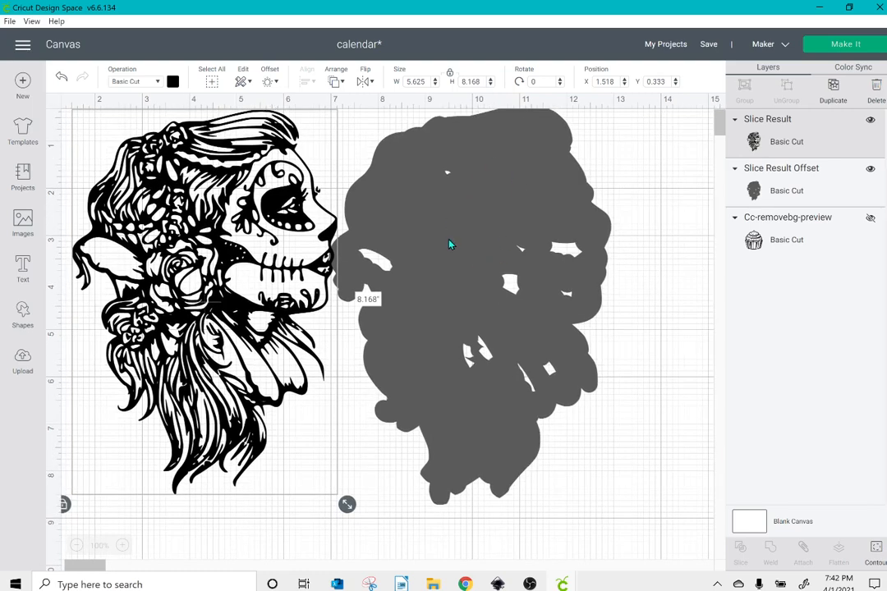
{"action": "left_click", "coordinate": [449, 244]}
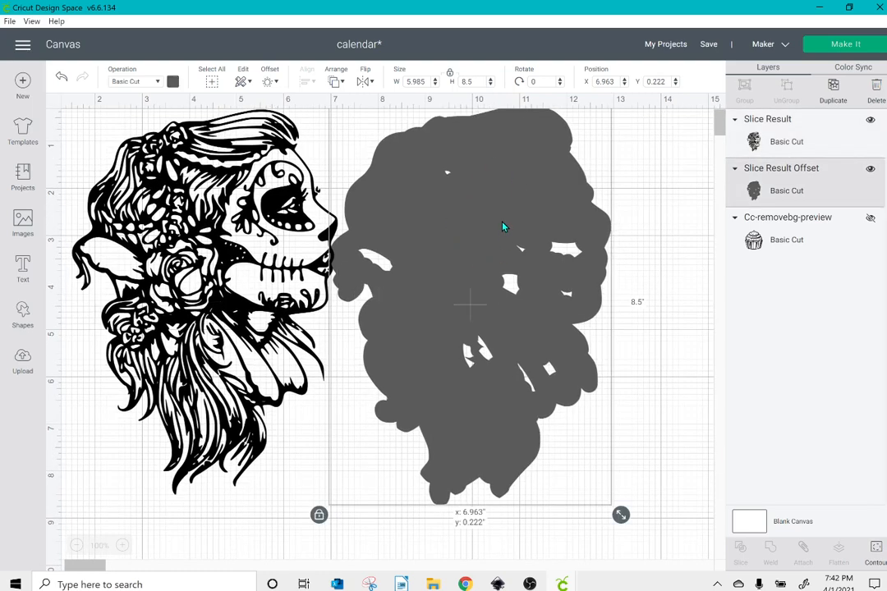
{"action": "left_click", "coordinate": [877, 557]}
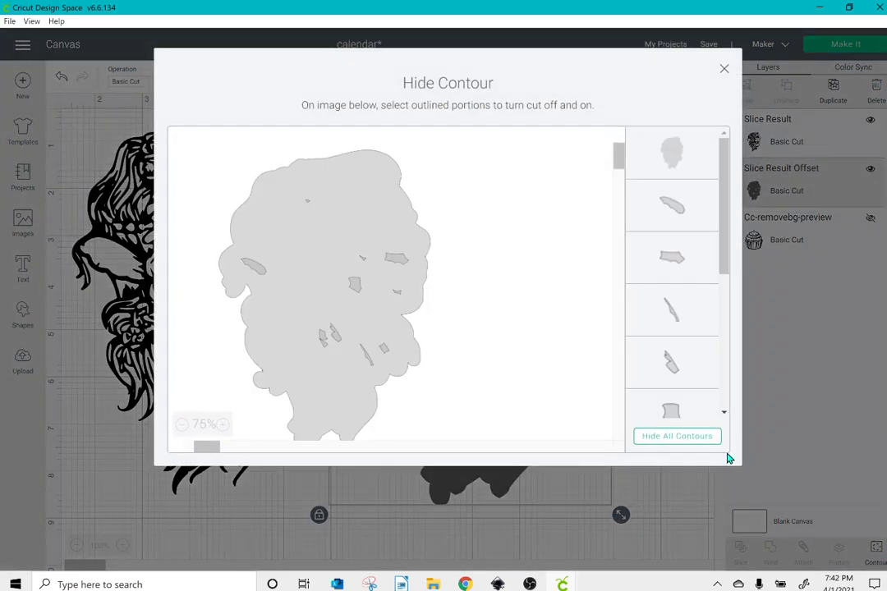
{"action": "left_click", "coordinate": [697, 444]}
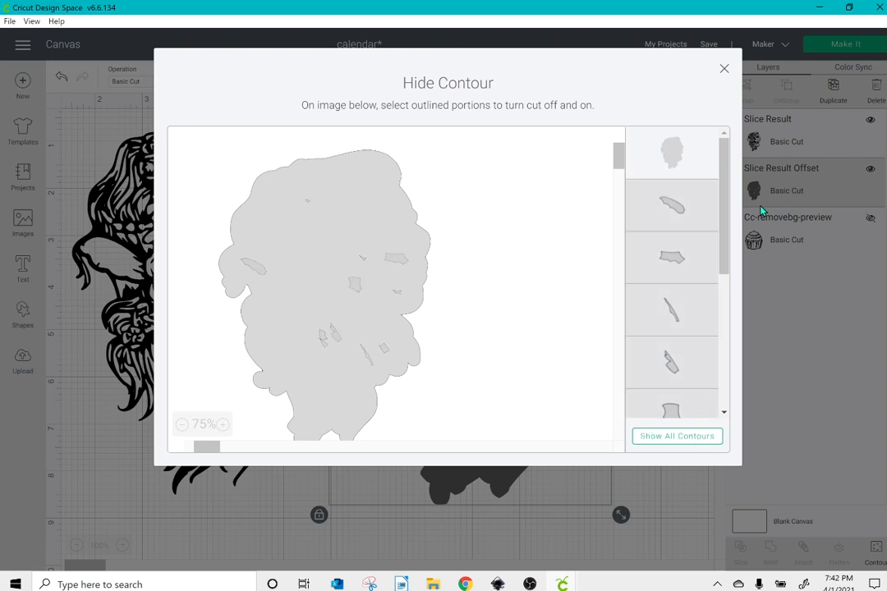
{"action": "left_click", "coordinate": [724, 72]}
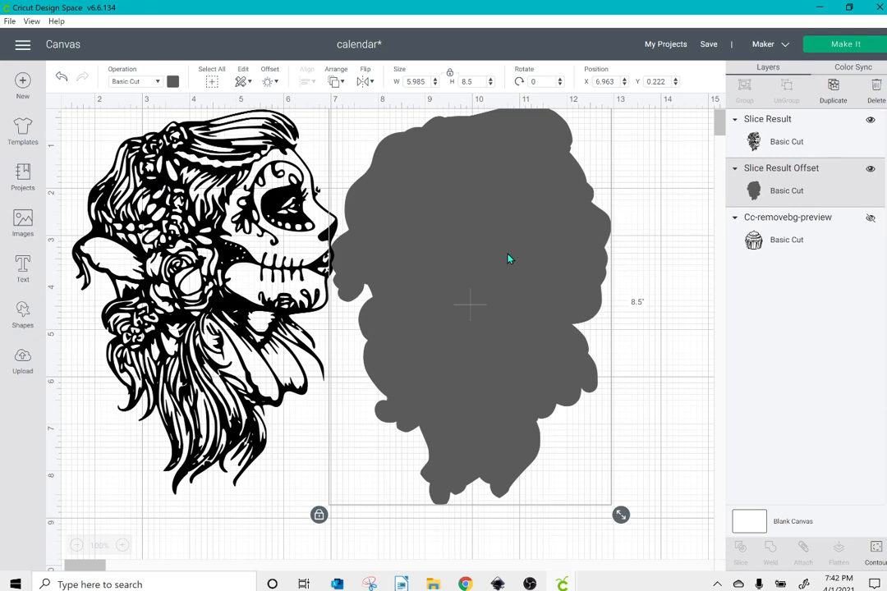
{"action": "left_click", "coordinate": [173, 83]}
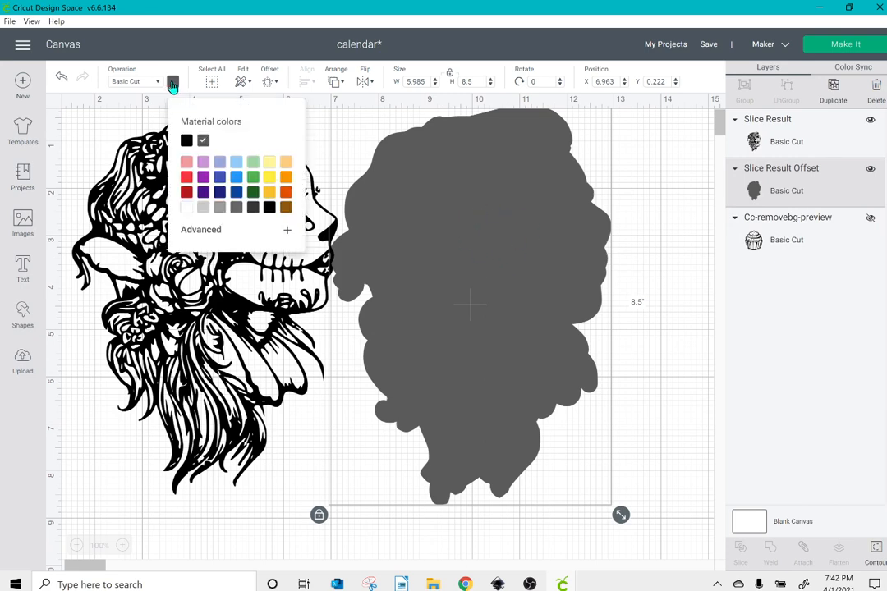
{"action": "left_click", "coordinate": [269, 163]}
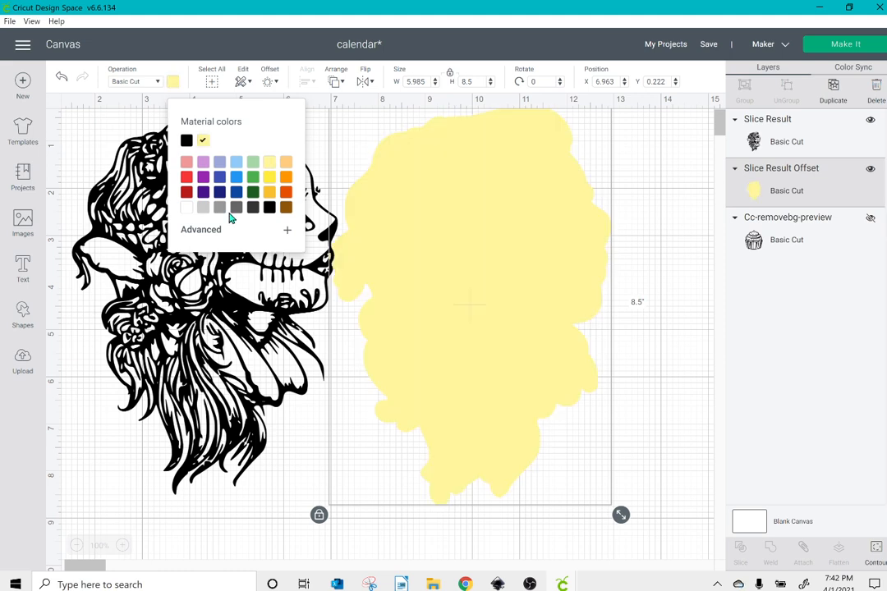
- Place the sugar skull woman over the yellow offset, select both layers and align them with Center
{"action": "left_click_drag", "start_coordinate": [243, 285], "coordinate": [444, 302]}
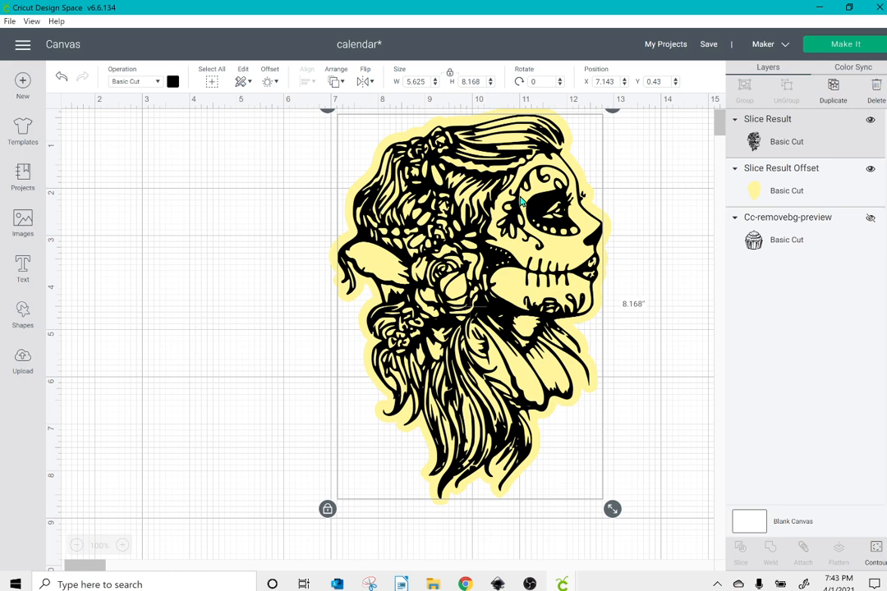
{"action": "left_click_drag", "start_coordinate": [520, 201], "coordinate": [520, 202]}
{"action": "left_click", "coordinate": [293, 163]}
{"action": "left_click_drag", "start_coordinate": [232, 141], "coordinate": [448, 282]}
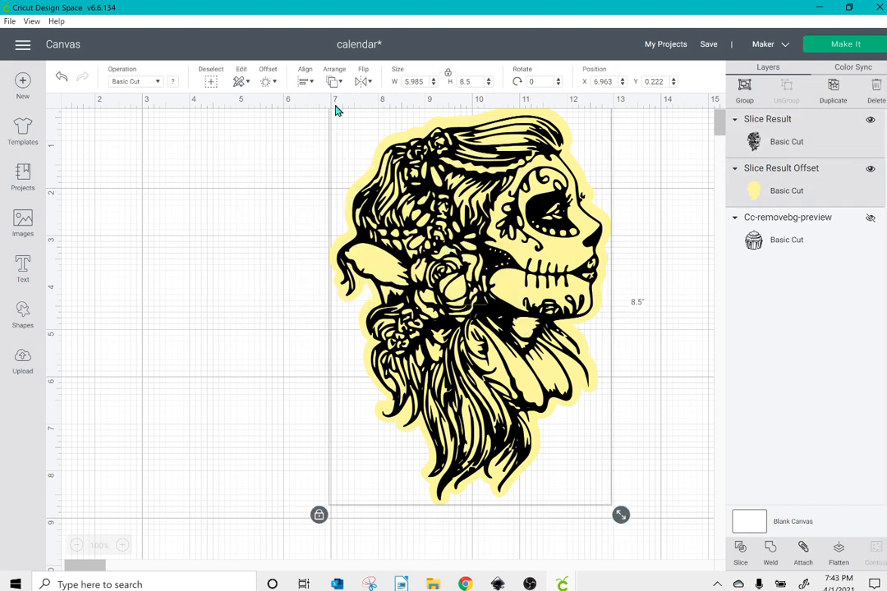
{"action": "left_click", "coordinate": [308, 83]}
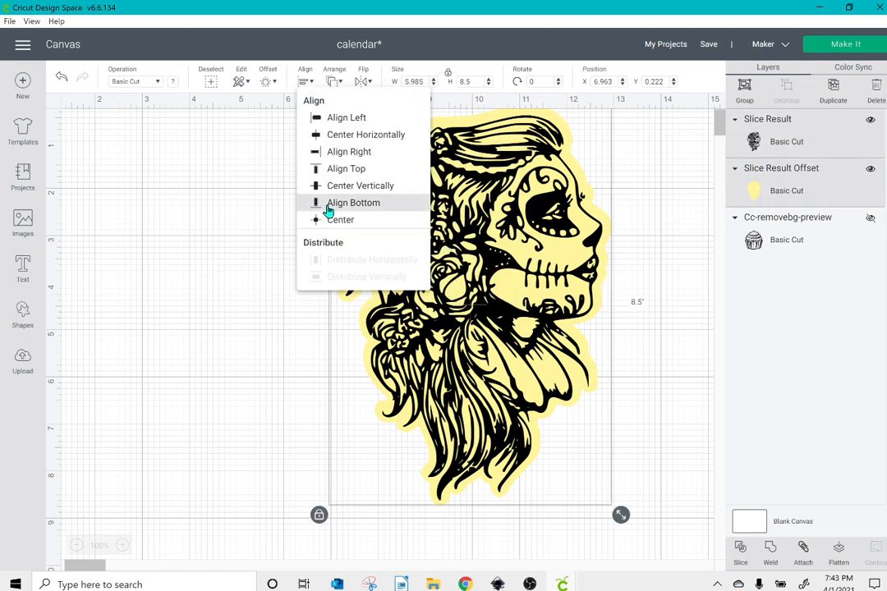
{"action": "left_click", "coordinate": [329, 220]}
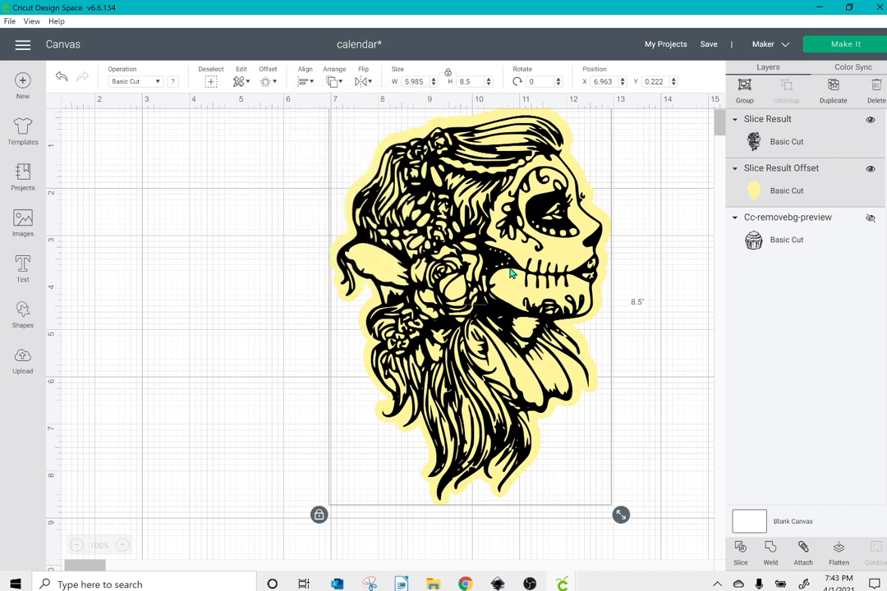
- Try to attach and flatten the sugar skull woman with its offset, and to move the flattened piece aside
{"action": "left_click", "coordinate": [803, 559]}
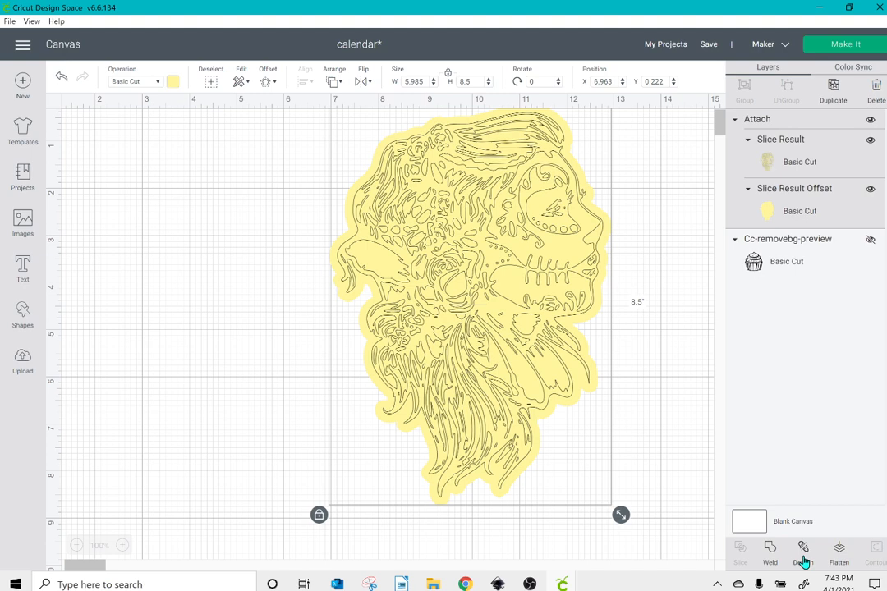
{"action": "left_click", "coordinate": [838, 551]}
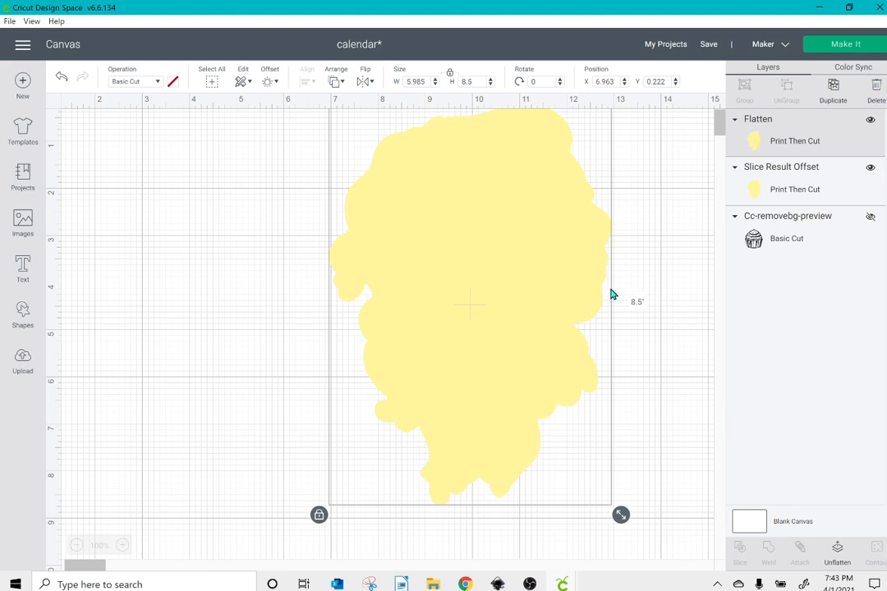
{"action": "left_click_drag", "start_coordinate": [546, 301], "coordinate": [307, 299]}
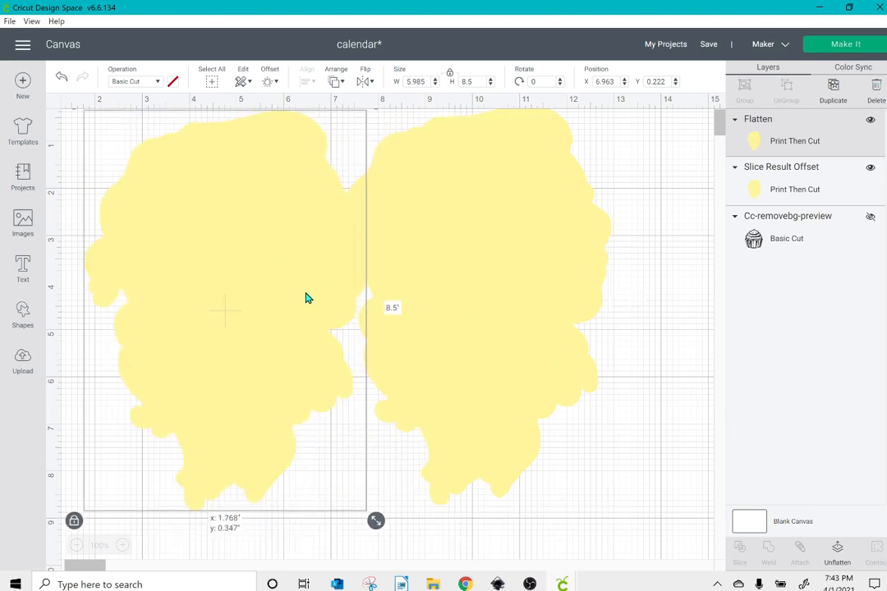
{"action": "key", "text": "ctrl+z"}
{"action": "left_click_drag", "start_coordinate": [534, 281], "coordinate": [320, 367]}
{"action": "key", "text": "ctrl+z"}
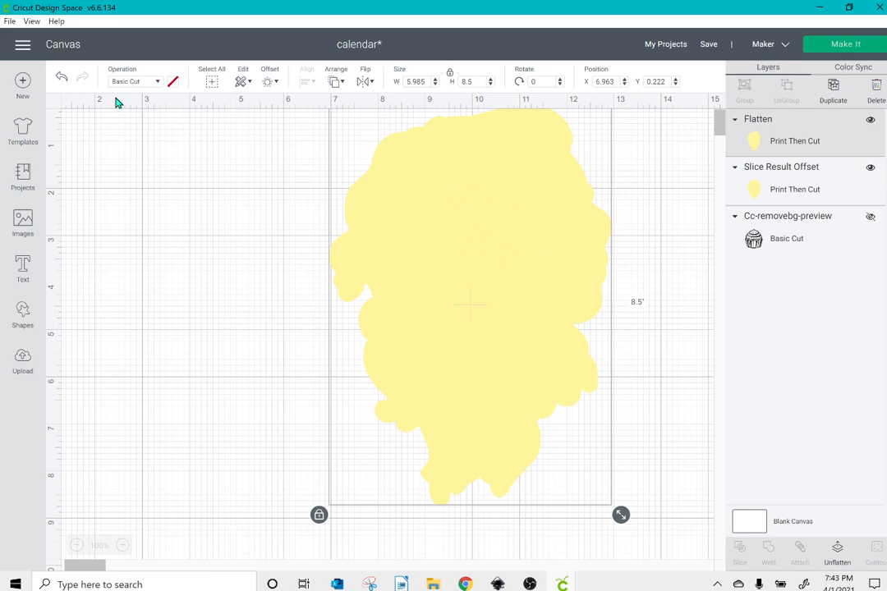
- Undo the moves, the flattening and the attaching of the sugar skull woman and its offset
{"action": "left_click", "coordinate": [61, 84]}
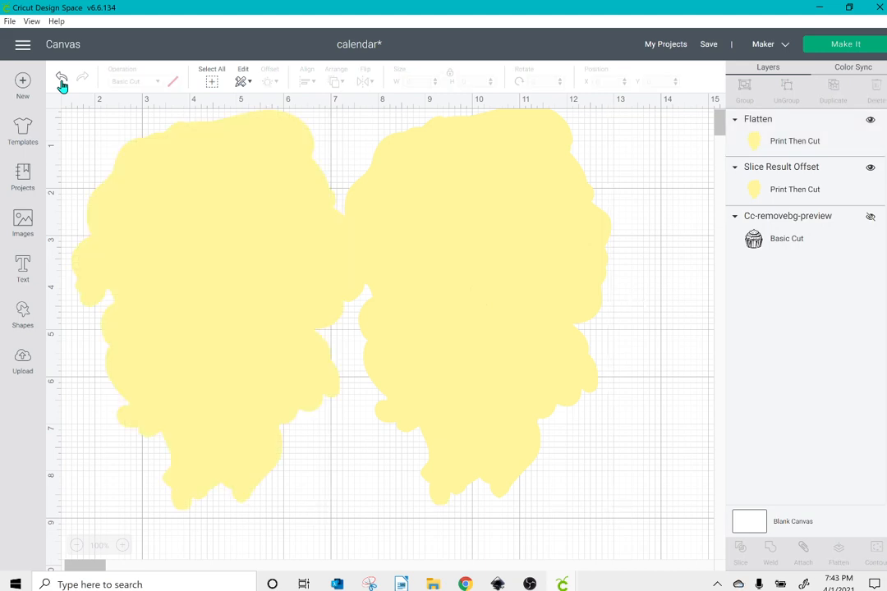
{"action": "left_click", "coordinate": [62, 84]}
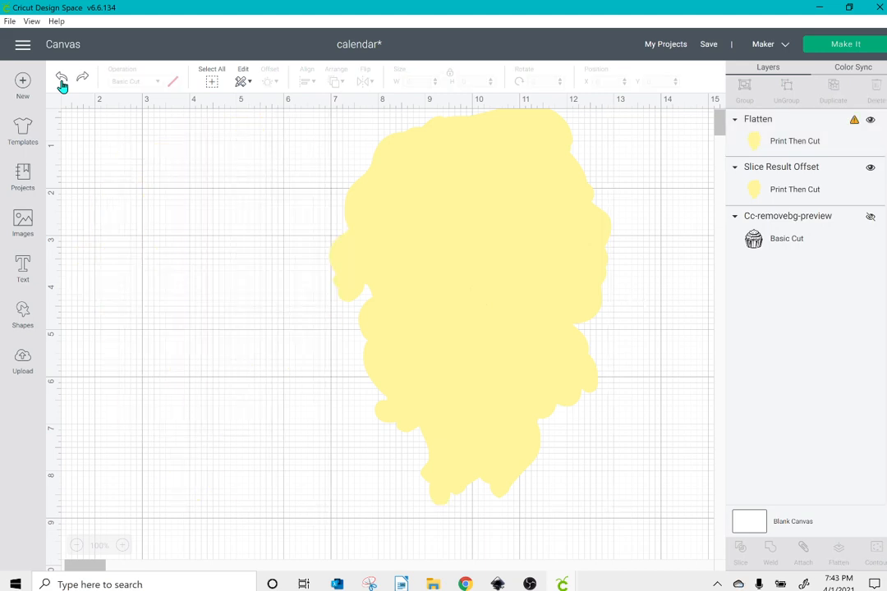
{"action": "left_click", "coordinate": [62, 84]}
{"action": "left_click", "coordinate": [62, 83]}
{"action": "left_click", "coordinate": [62, 84]}
{"action": "left_click", "coordinate": [61, 84]}
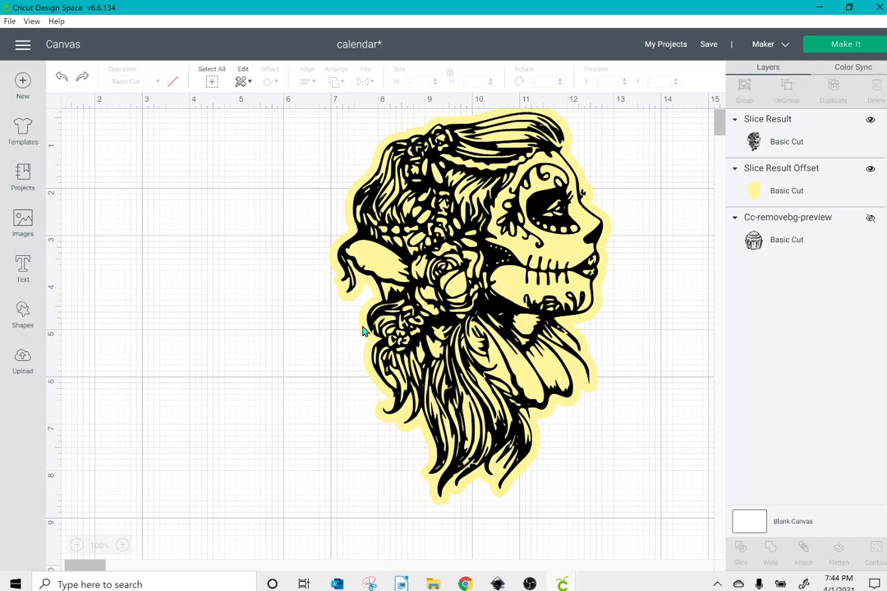
- Switch the canvas style from New to Classic in the settings and replace the current project without saving it
{"action": "scroll", "coordinate": [359, 271], "scroll_direction": "down", "scroll_amount": 1}
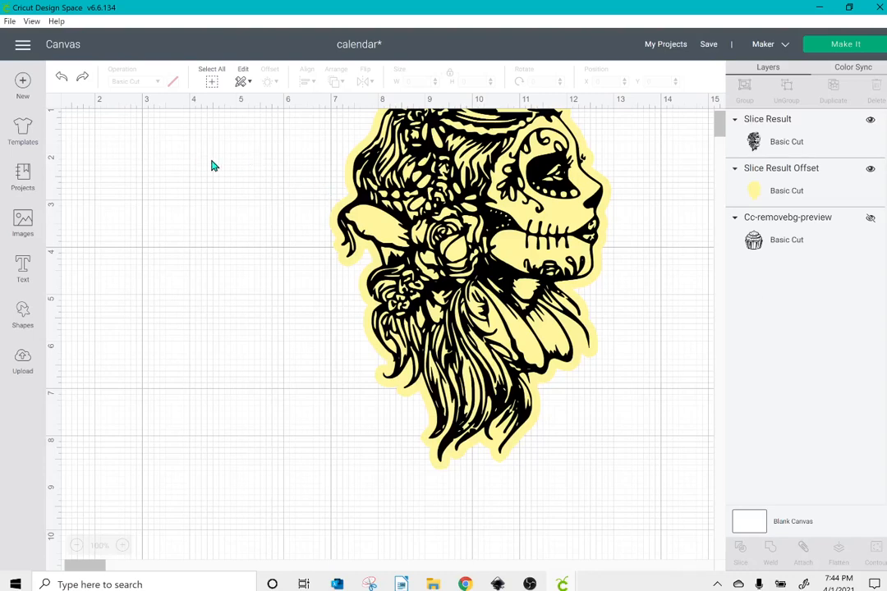
{"action": "left_click_drag", "start_coordinate": [207, 105], "coordinate": [475, 275]}
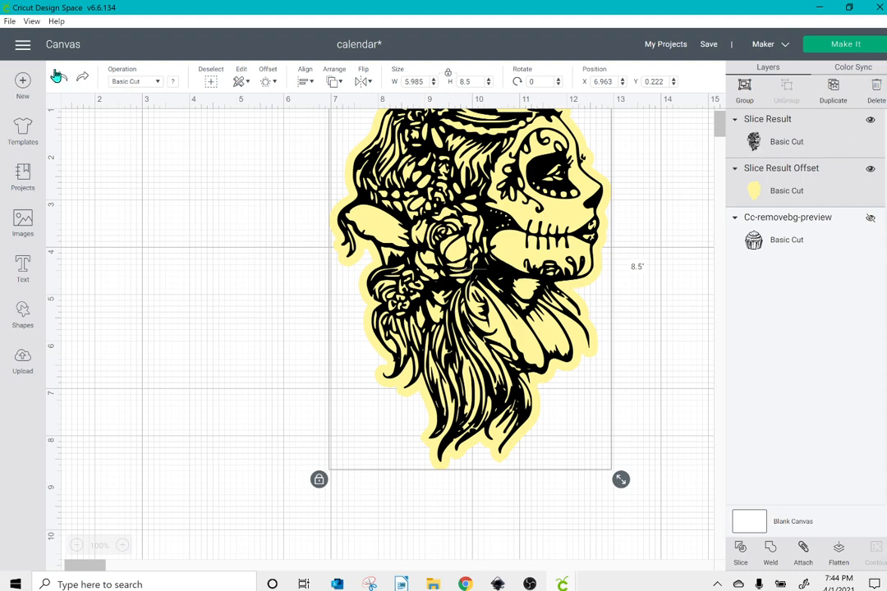
{"action": "left_click", "coordinate": [23, 47]}
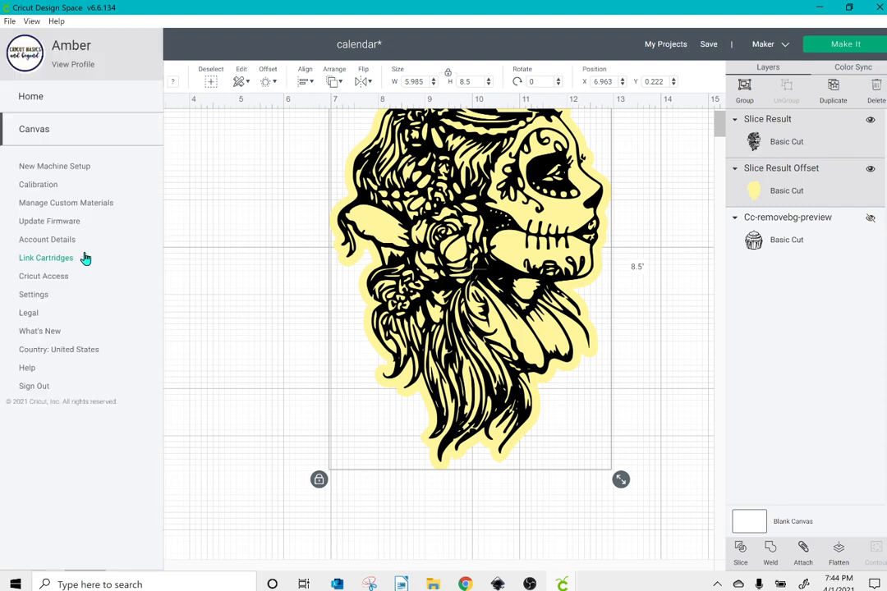
{"action": "left_click", "coordinate": [34, 295]}
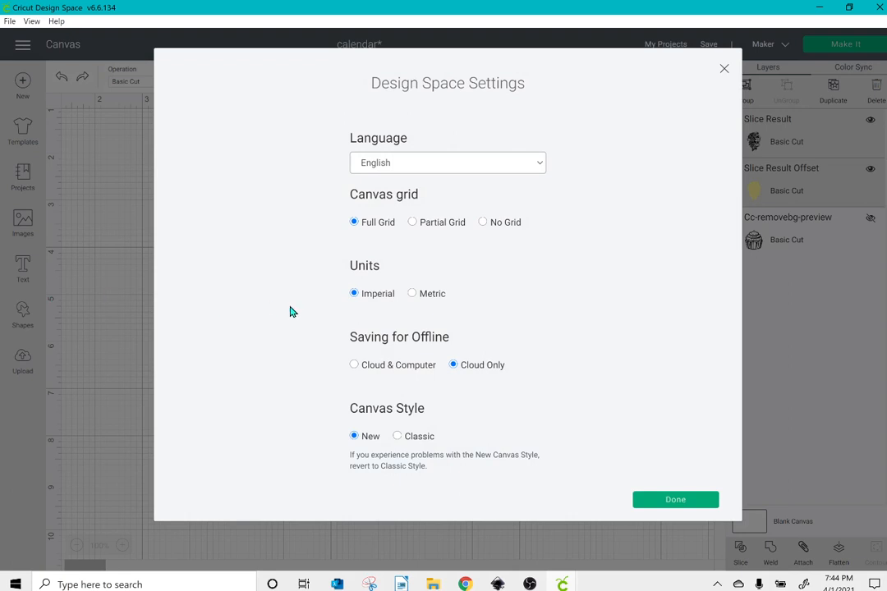
{"action": "left_click", "coordinate": [399, 437]}
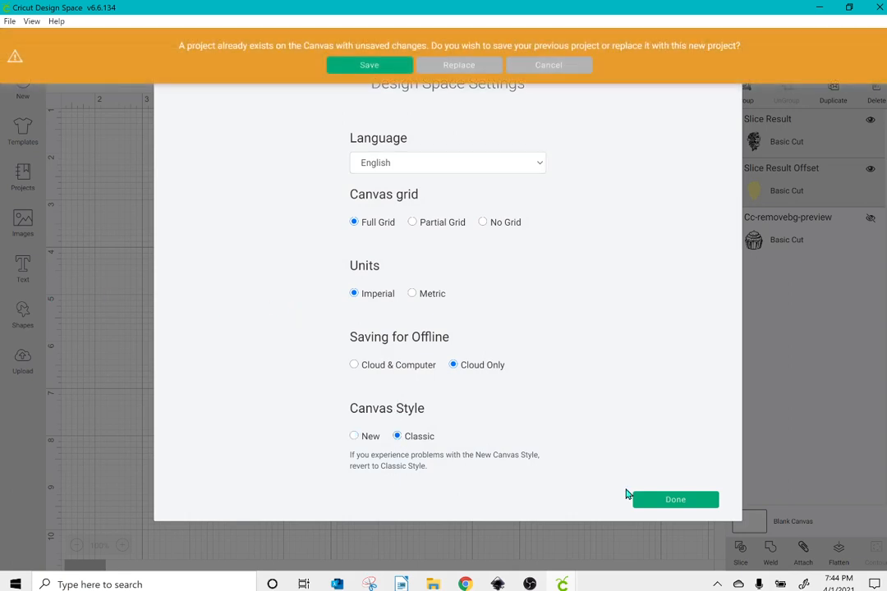
{"action": "left_click", "coordinate": [460, 65]}
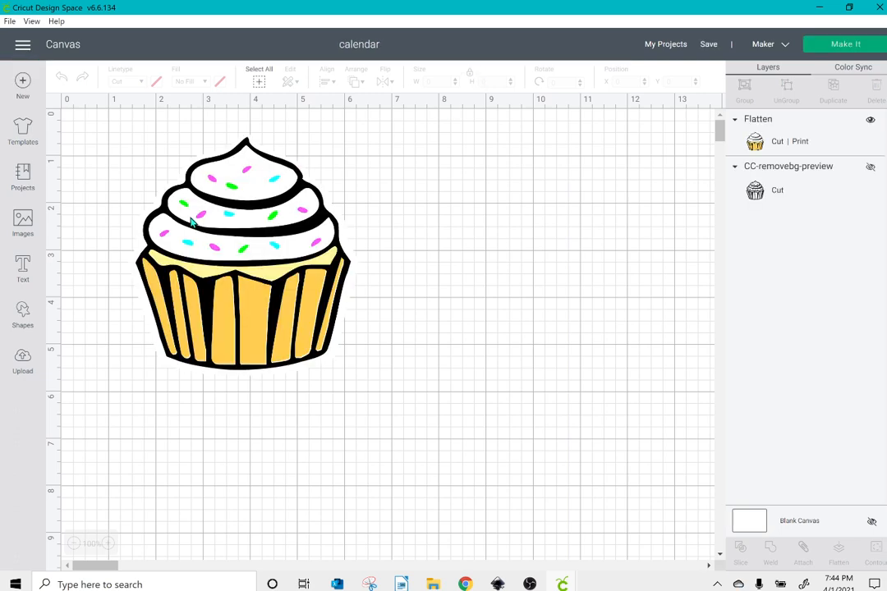
- Move the flattened cupcake to about X 3.75, Y 1.833 on the canvas
{"action": "left_click", "coordinate": [209, 257]}
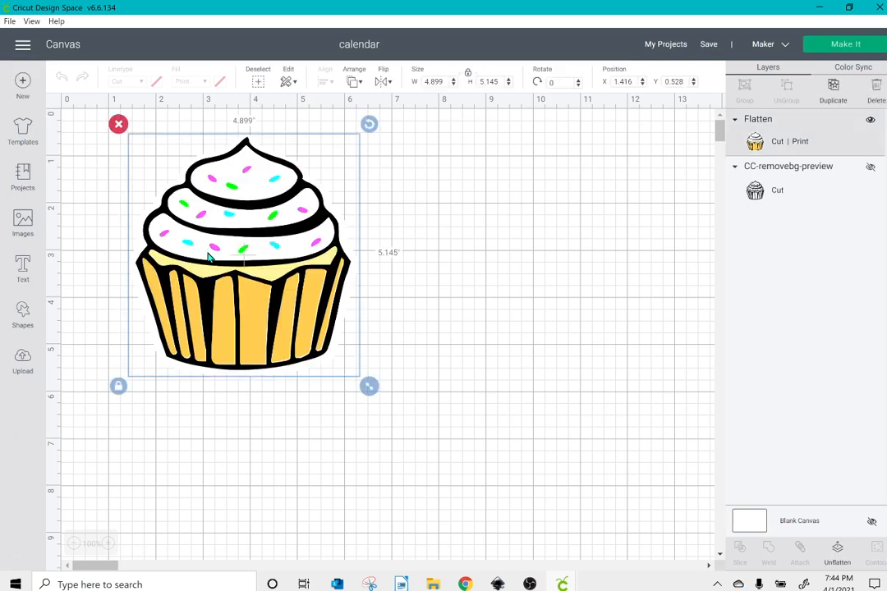
{"action": "left_click_drag", "start_coordinate": [209, 257], "coordinate": [320, 323]}
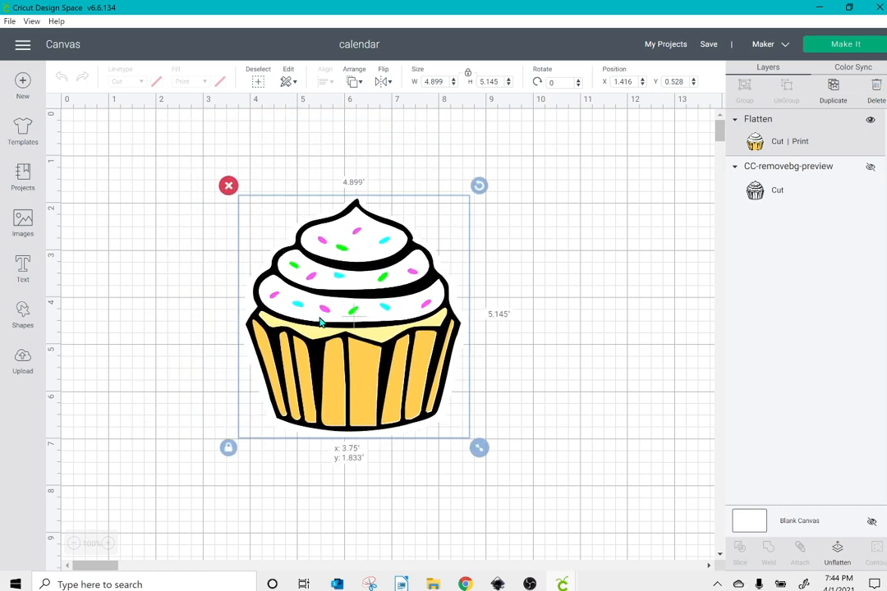
{"action": "left_click_drag", "start_coordinate": [320, 322], "coordinate": [320, 323]}
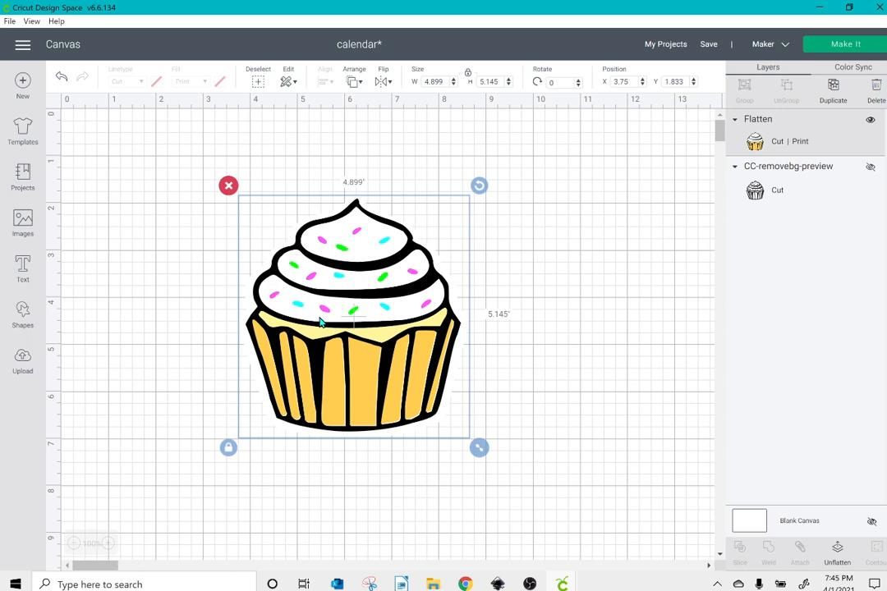
- Insert a square, move it up, unlock its proportions and resize it to 5 inches wide by 6 inches high
{"action": "left_click", "coordinate": [30, 321]}
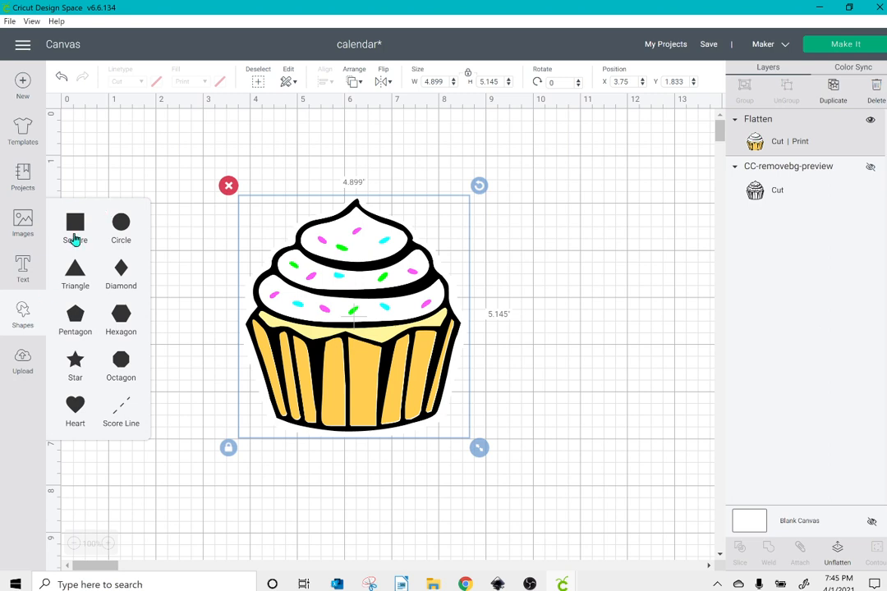
{"action": "left_click", "coordinate": [75, 238]}
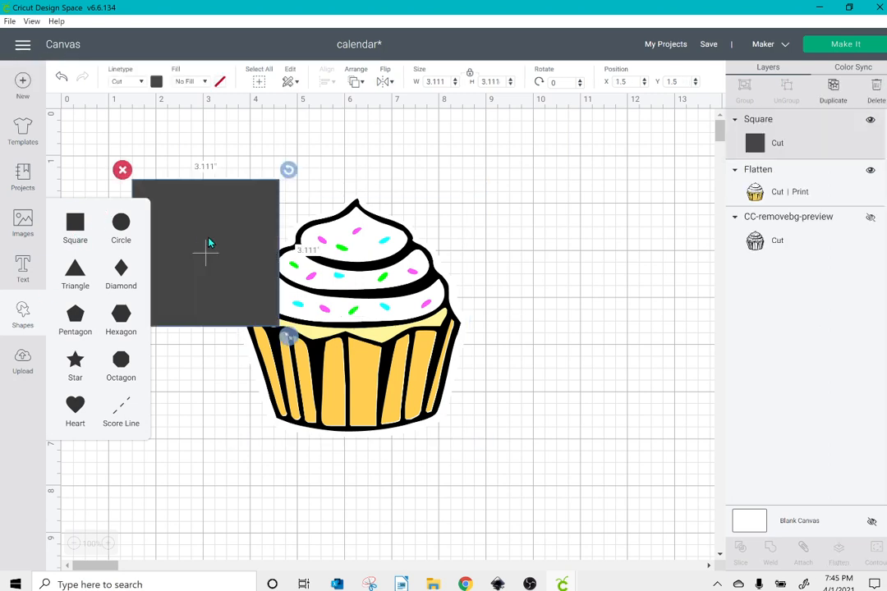
{"action": "left_click_drag", "start_coordinate": [209, 243], "coordinate": [233, 225]}
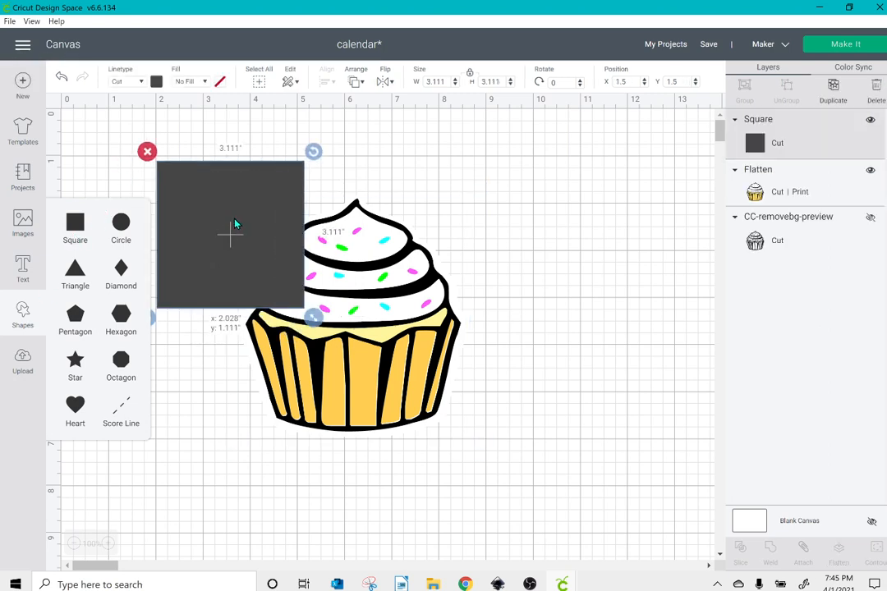
{"action": "left_click", "coordinate": [470, 75]}
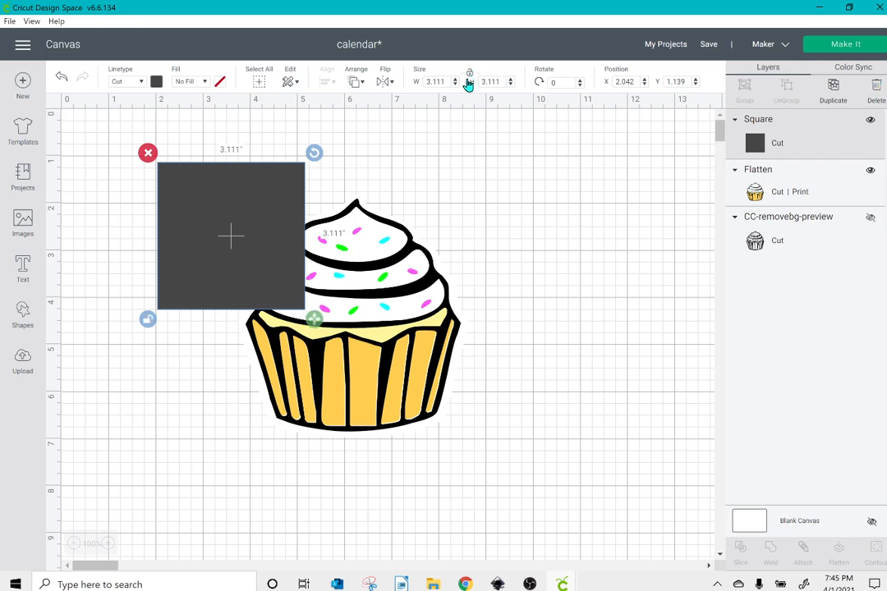
{"action": "left_click", "coordinate": [444, 81]}
{"action": "type", "text": "5"}
{"action": "key", "text": "Tab"}
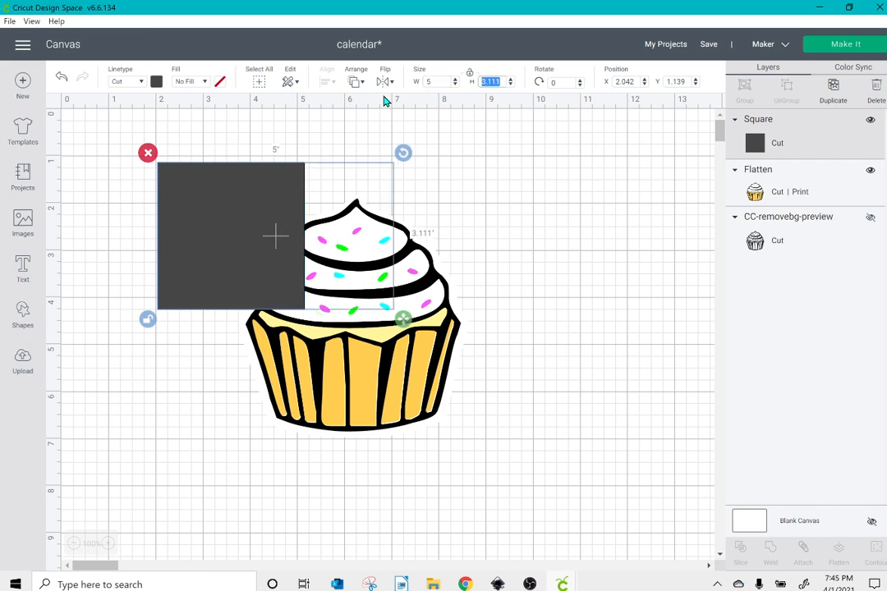
{"action": "type", "text": "6"}
{"action": "key", "text": "Return"}
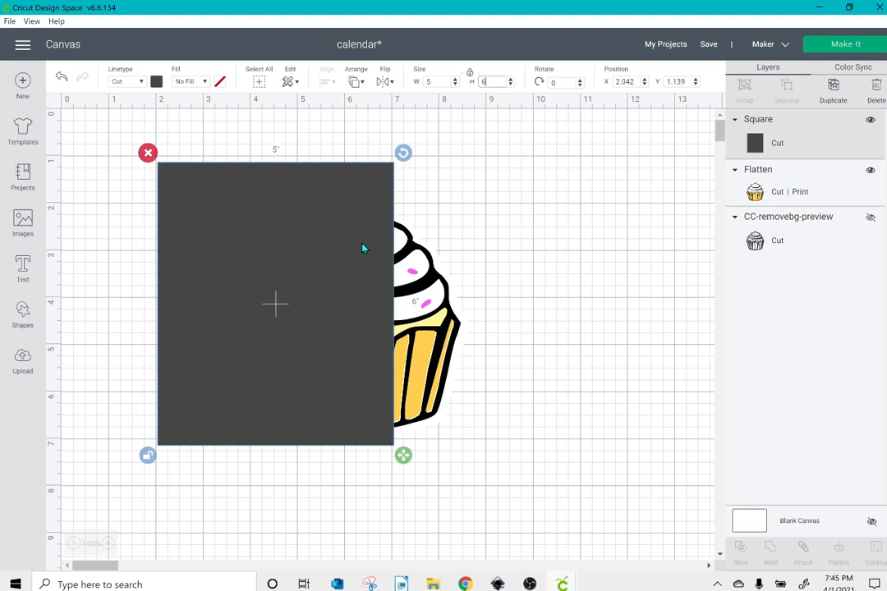
- Send the dark rectangle to the back and move the cupcake onto it
{"action": "left_click", "coordinate": [356, 83]}
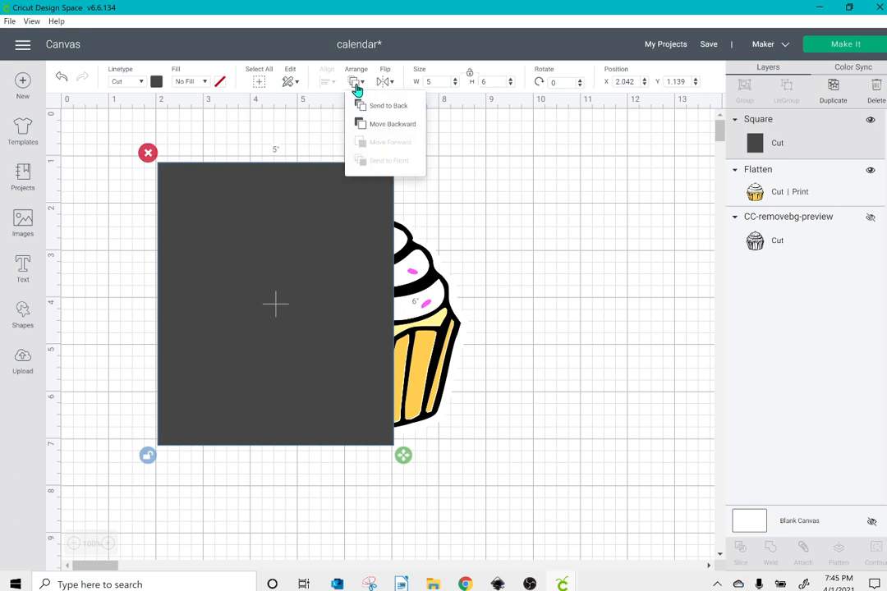
{"action": "left_click", "coordinate": [371, 107]}
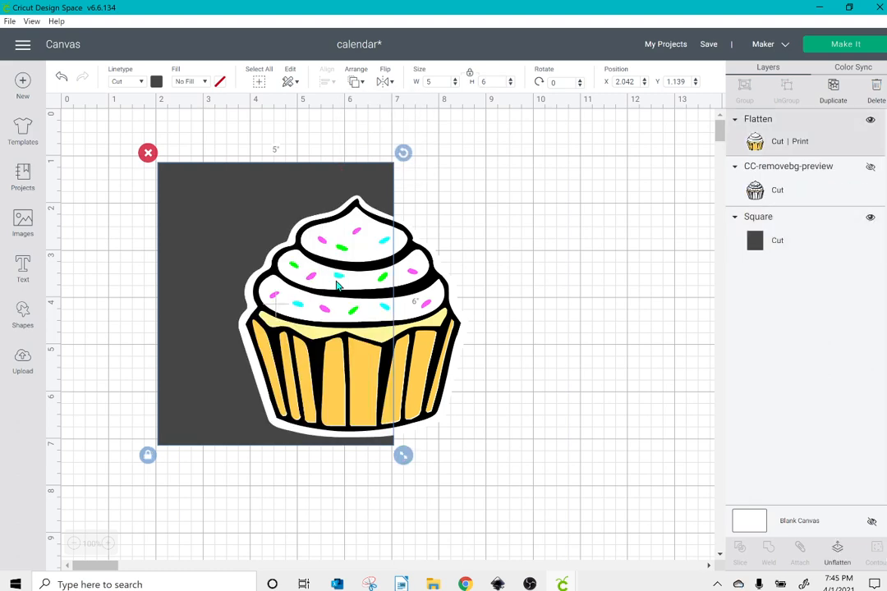
{"action": "left_click_drag", "start_coordinate": [341, 276], "coordinate": [257, 285]}
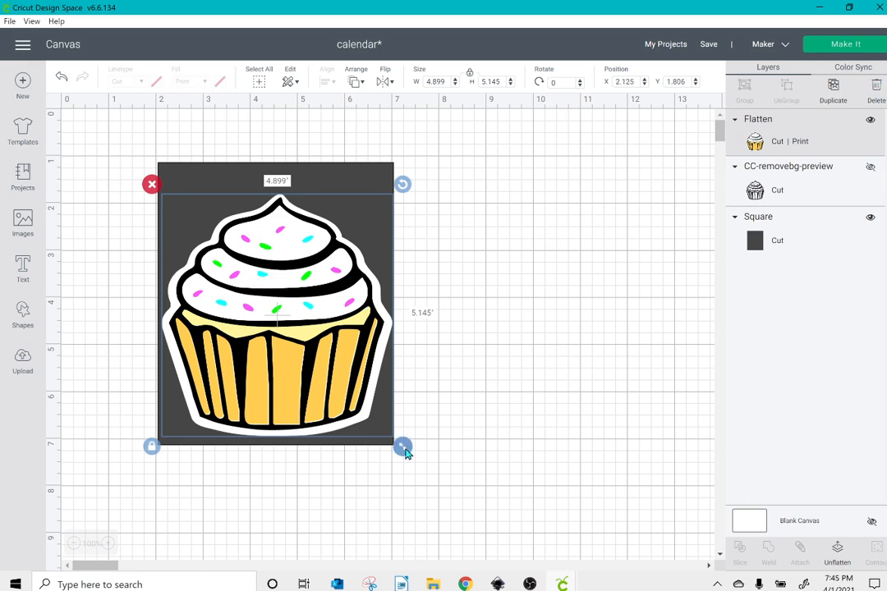
- Shrink the cupcake to about 3.68 by 3.87 inches and position it near the middle of the dark rectangle
{"action": "left_click_drag", "start_coordinate": [403, 450], "coordinate": [346, 394]}
{"action": "left_click_drag", "start_coordinate": [274, 332], "coordinate": [298, 343]}
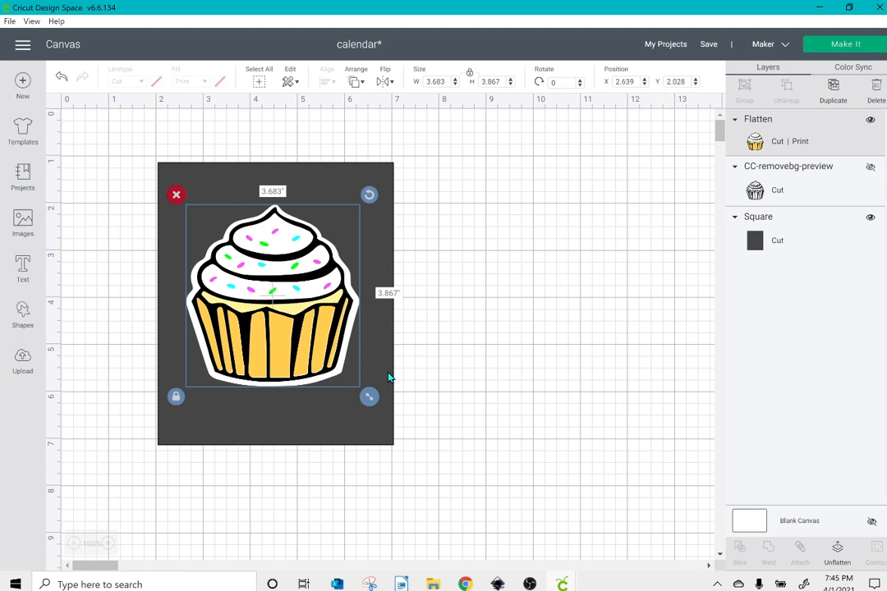
{"action": "left_click", "coordinate": [333, 187]}
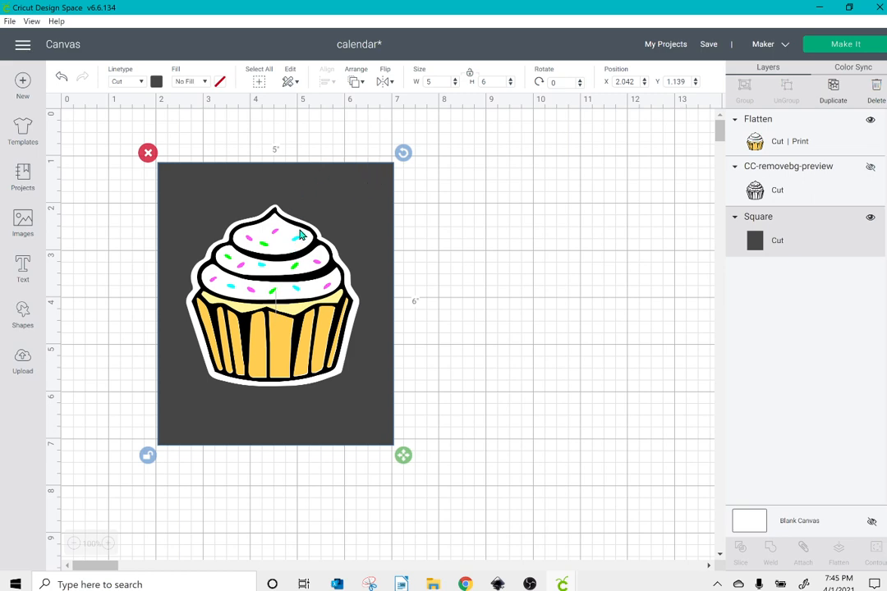
{"action": "left_click_drag", "start_coordinate": [300, 244], "coordinate": [300, 251]}
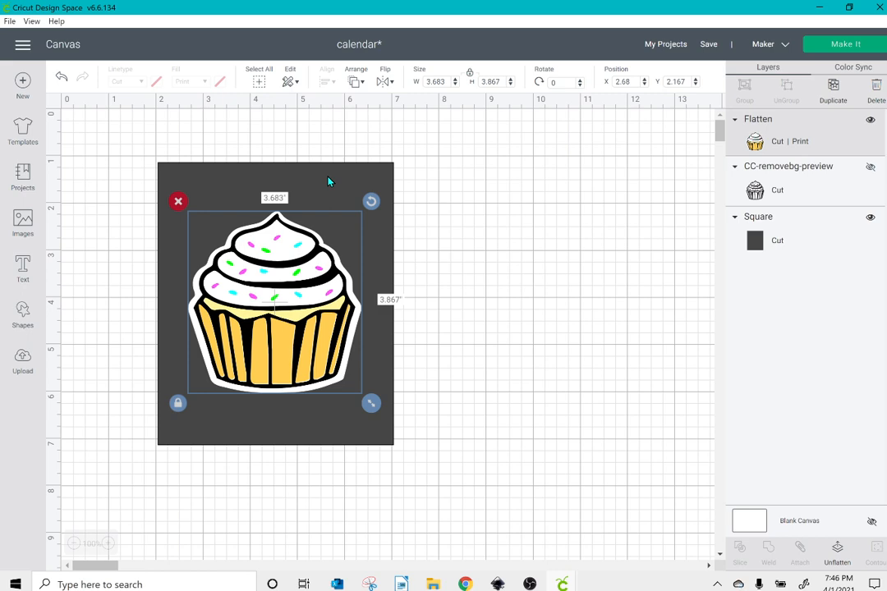
- Delete the dark rectangle and the flattened cupcake from the canvas
{"action": "left_click", "coordinate": [221, 184]}
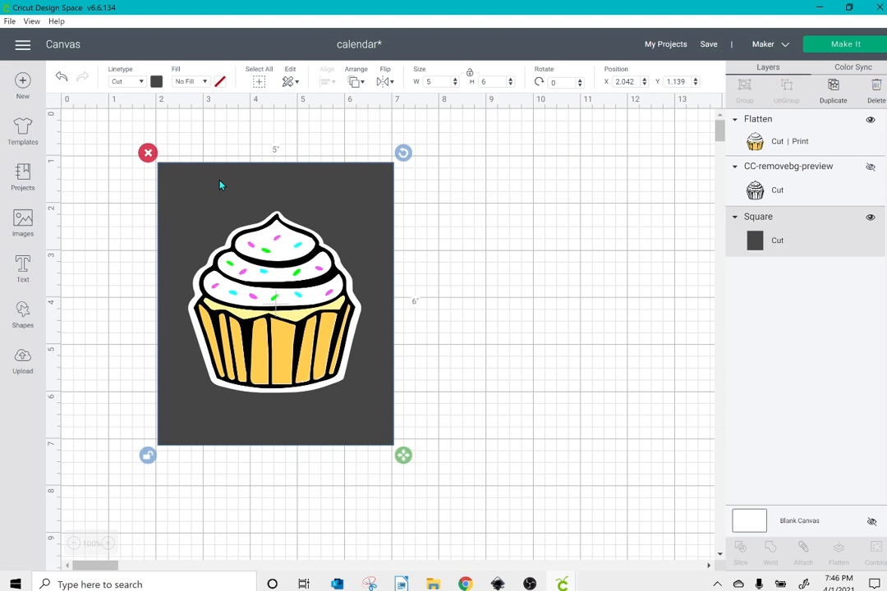
{"action": "left_click", "coordinate": [148, 153]}
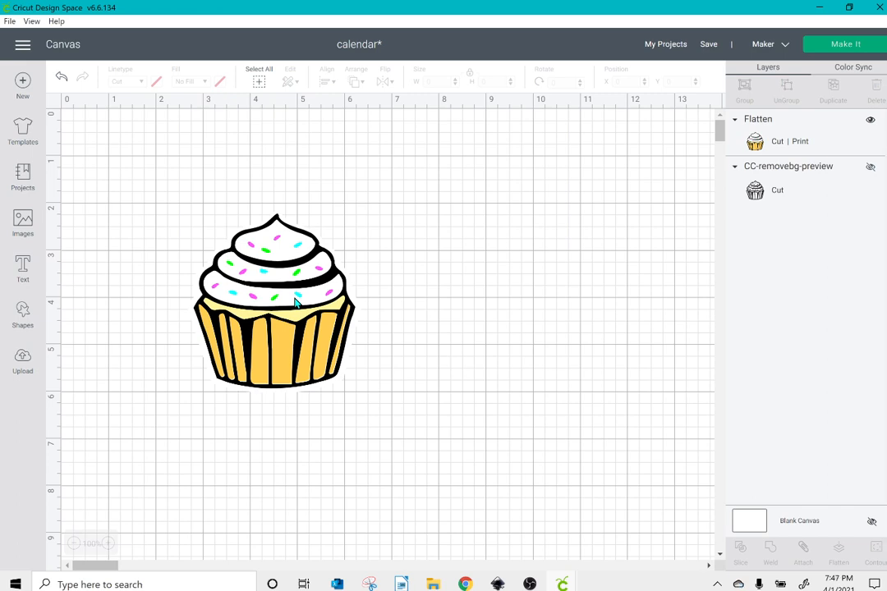
{"action": "left_click", "coordinate": [297, 302]}
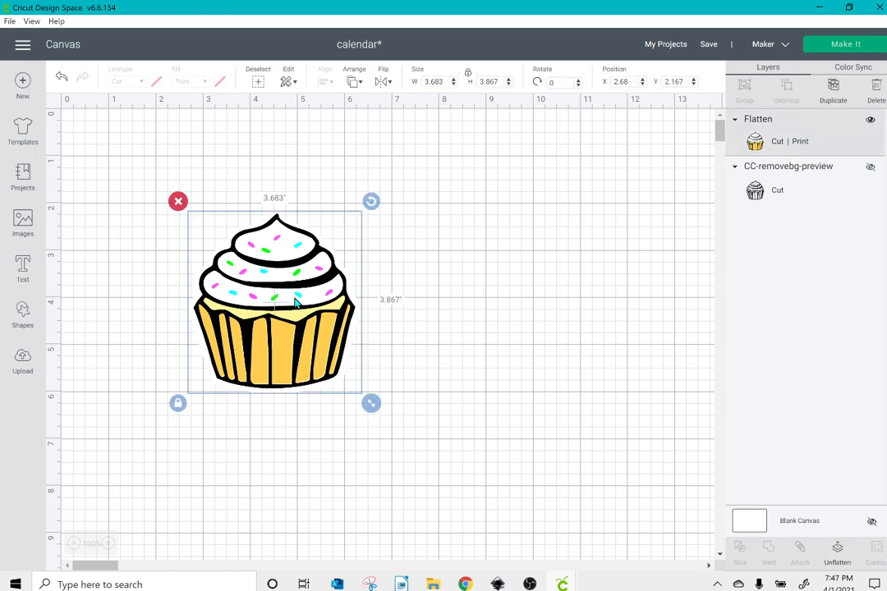
{"action": "left_click", "coordinate": [178, 200]}
- Insert a heart shape, move it up and enlarge it to about 6.53 by 6.18 inches
{"action": "left_click", "coordinate": [21, 313]}
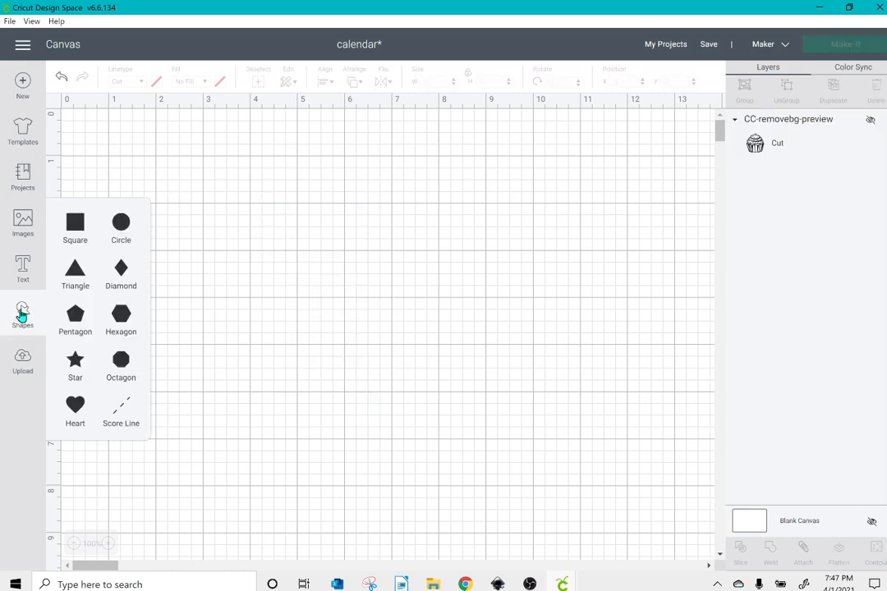
{"action": "left_click", "coordinate": [22, 314]}
{"action": "left_click", "coordinate": [21, 320]}
{"action": "left_click", "coordinate": [75, 406]}
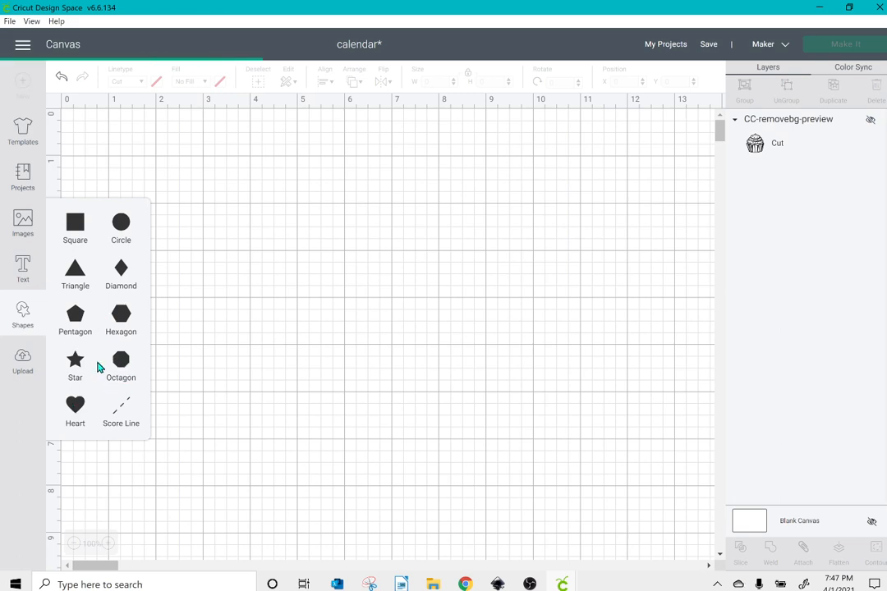
{"action": "left_click_drag", "start_coordinate": [238, 263], "coordinate": [253, 215]}
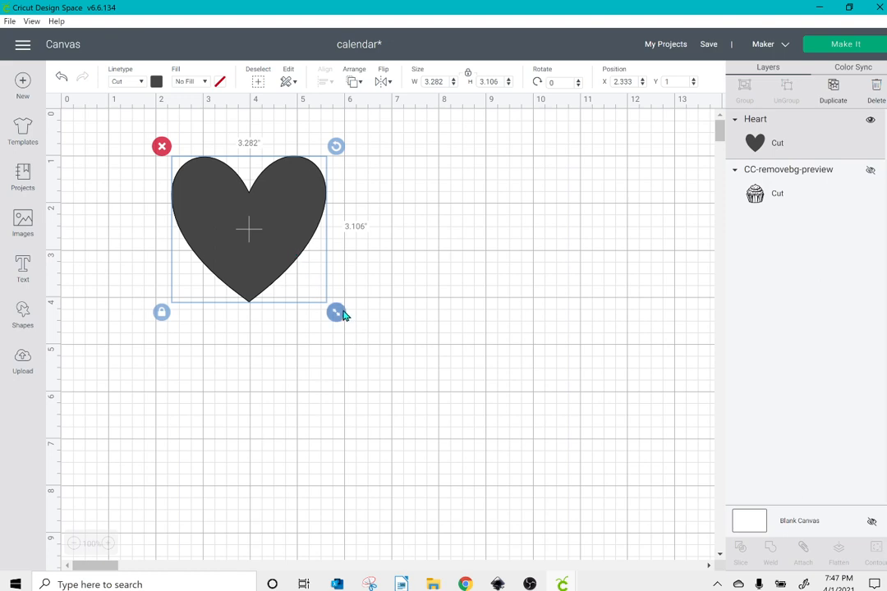
{"action": "left_click_drag", "start_coordinate": [337, 313], "coordinate": [495, 475]}
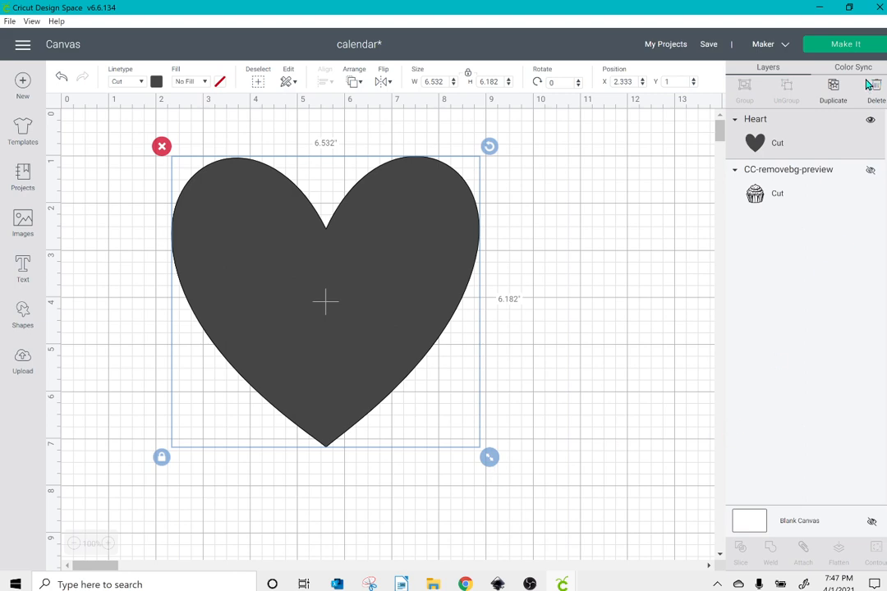
- Send the heart to be made on its mat, continue to material selection and browse all materials to the end of the list
{"action": "left_click", "coordinate": [846, 44]}
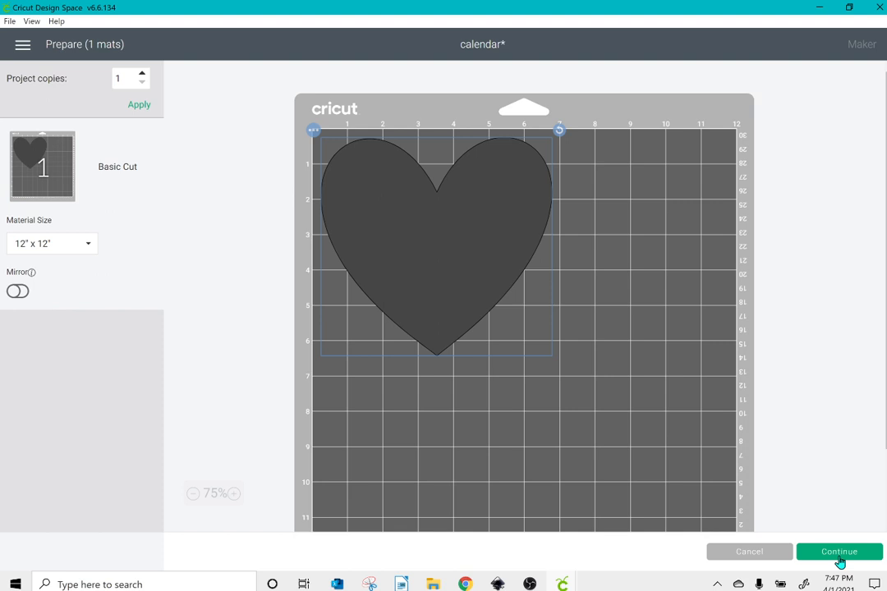
{"action": "left_click", "coordinate": [839, 551]}
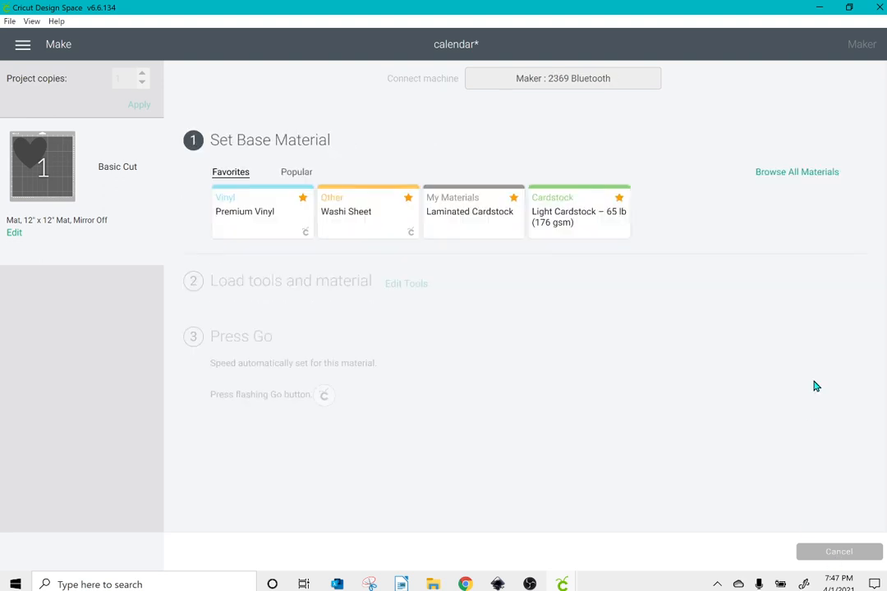
{"action": "left_click", "coordinate": [807, 174]}
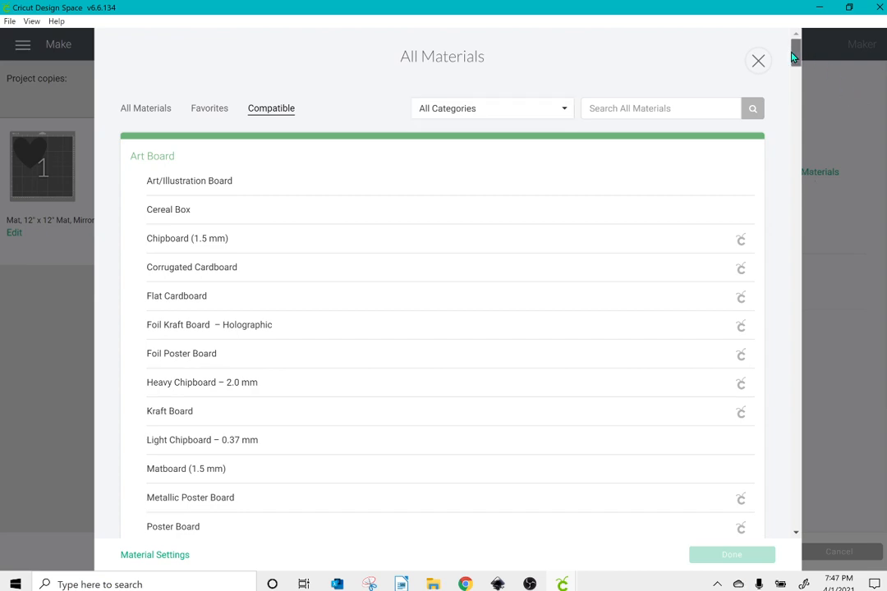
{"action": "left_click_drag", "start_coordinate": [794, 56], "coordinate": [800, 530]}
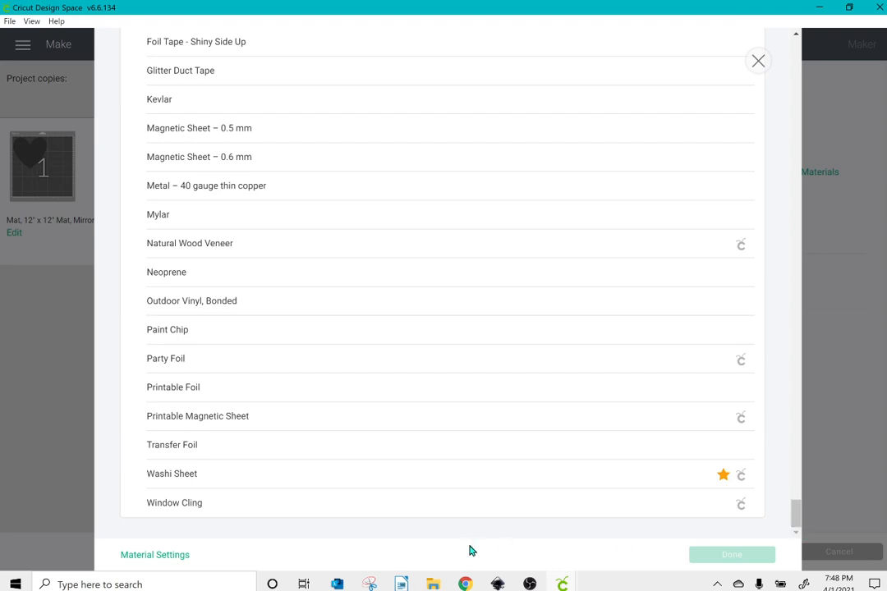
- Open the material settings and add a new custom material named "laminated cardstock 2" at the end of the custom materials list
{"action": "left_click", "coordinate": [164, 561]}
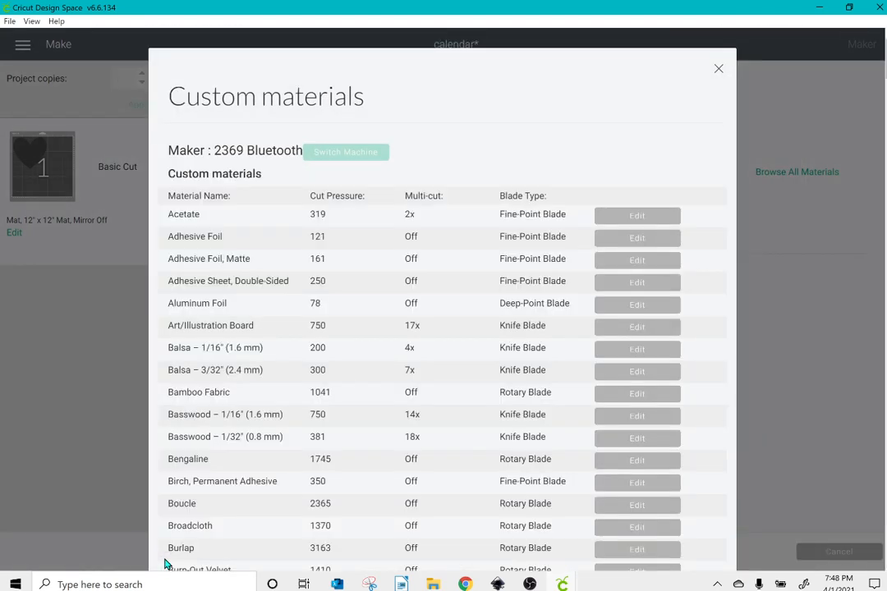
{"action": "scroll", "coordinate": [165, 563], "scroll_direction": "down", "scroll_amount": 10}
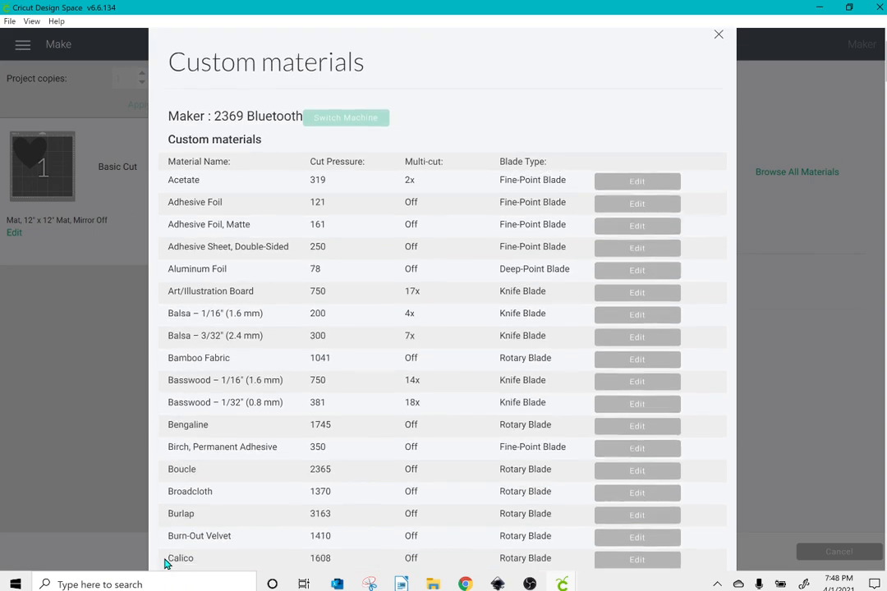
{"action": "scroll", "coordinate": [165, 563], "scroll_direction": "down", "scroll_amount": 20}
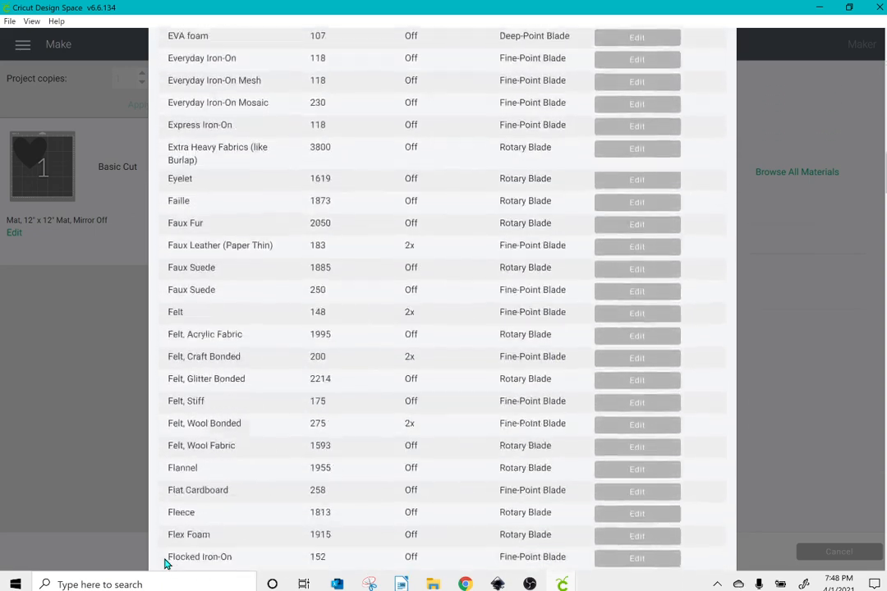
{"action": "scroll", "coordinate": [164, 564], "scroll_direction": "down", "scroll_amount": 20}
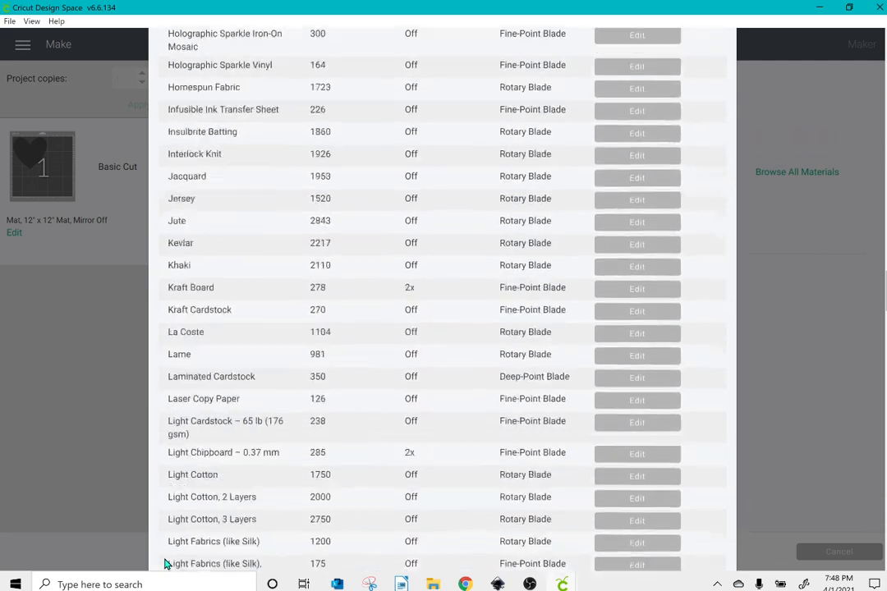
{"action": "scroll", "coordinate": [164, 563], "scroll_direction": "down", "scroll_amount": 20}
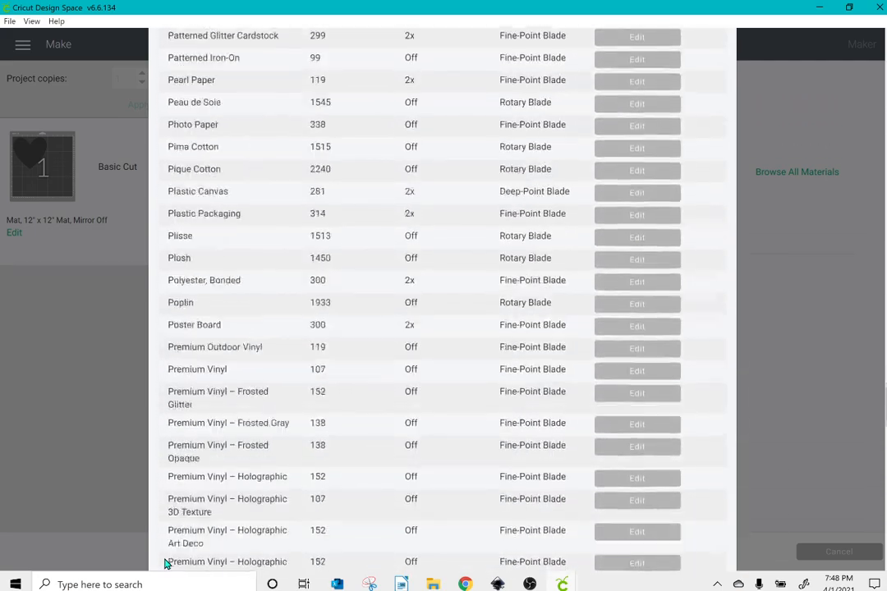
{"action": "scroll", "coordinate": [164, 563], "scroll_direction": "down", "scroll_amount": 15}
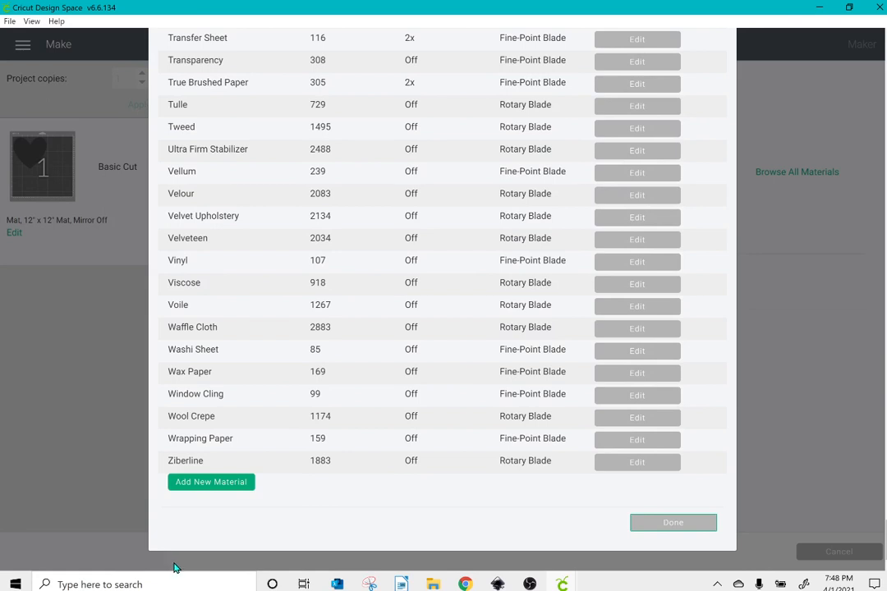
{"action": "left_click", "coordinate": [197, 484]}
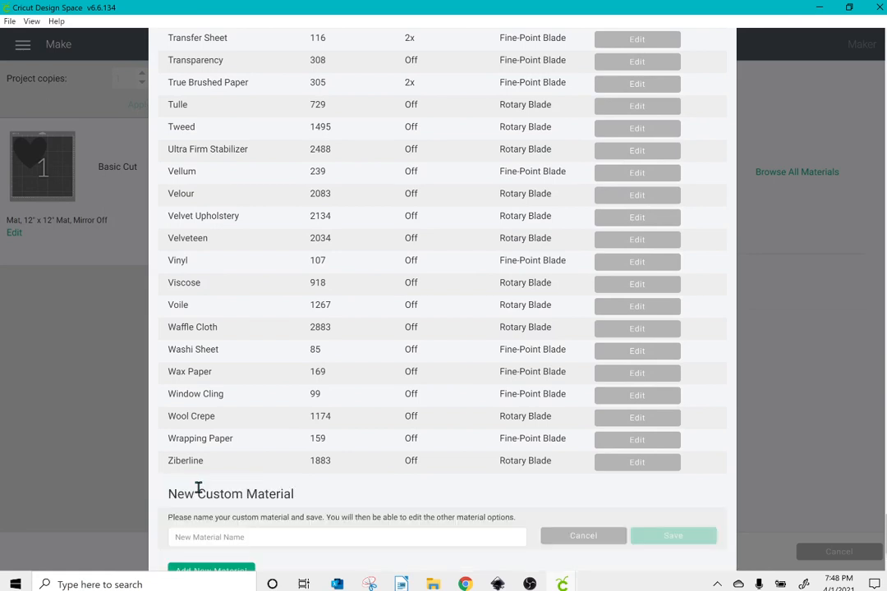
{"action": "left_click", "coordinate": [218, 538]}
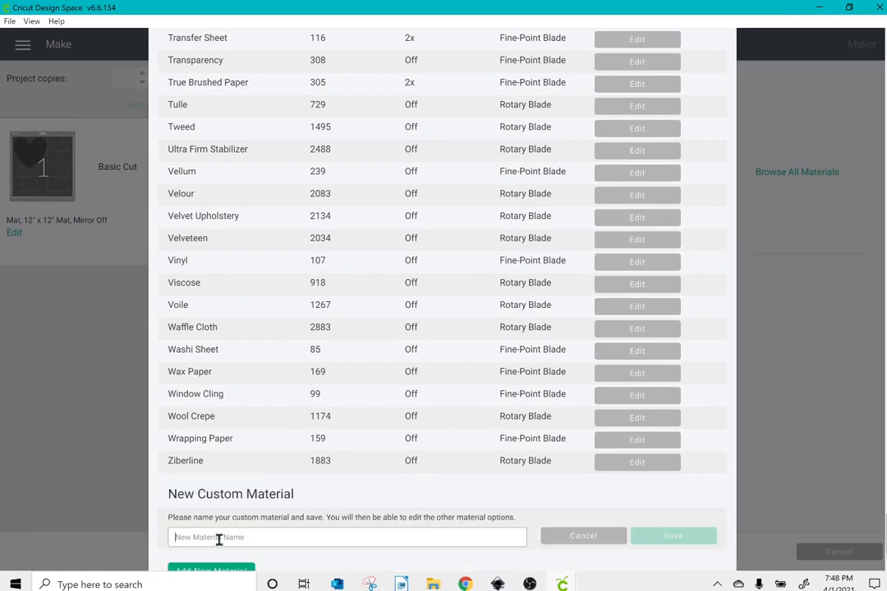
{"action": "type", "text": "lamin"}
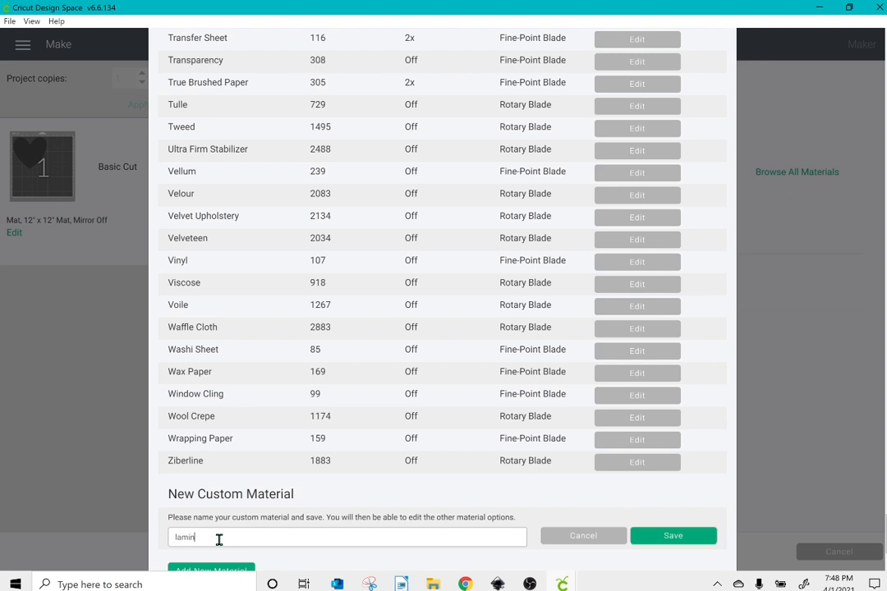
{"action": "type", "text": "ated cardstock 2"}
{"action": "left_click", "coordinate": [671, 548]}
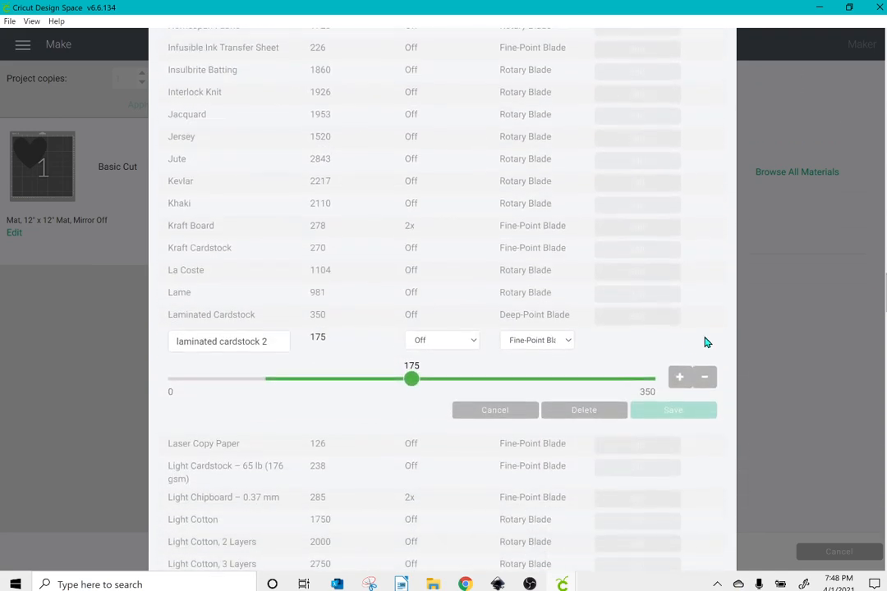
- Set laminated cardstock 2 to a cut pressure of 350 with multi-cut off, save it and close the custom materials
{"action": "left_click_drag", "start_coordinate": [407, 387], "coordinate": [660, 387]}
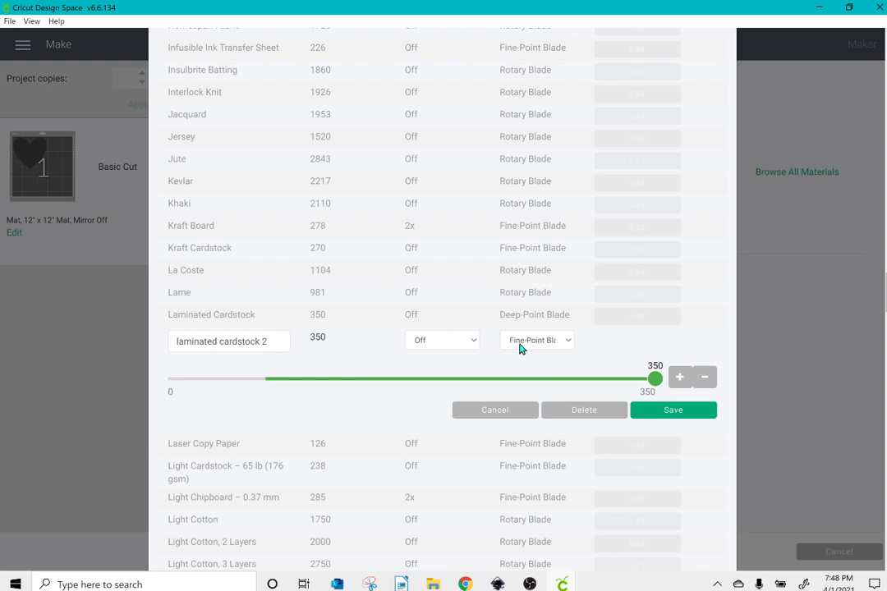
{"action": "left_click", "coordinate": [461, 348]}
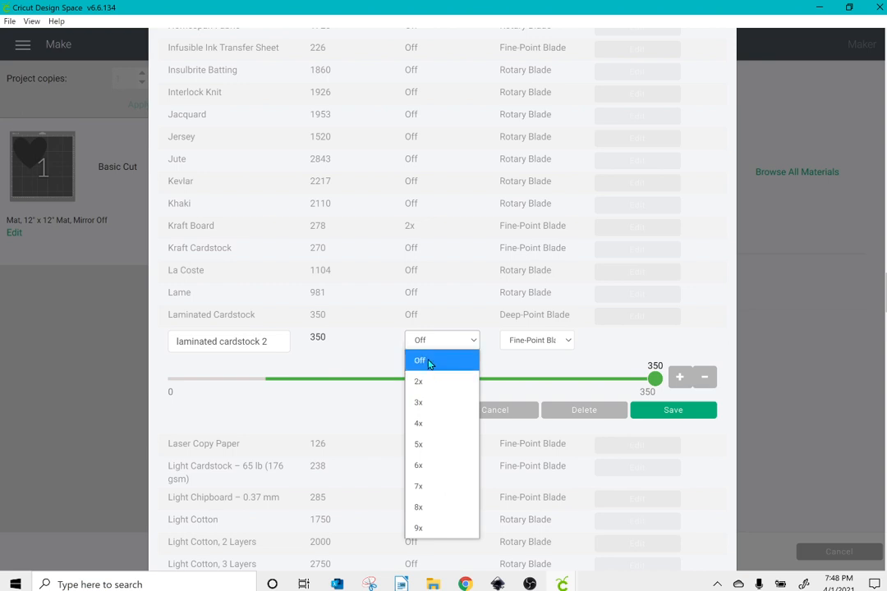
{"action": "left_click", "coordinate": [428, 364]}
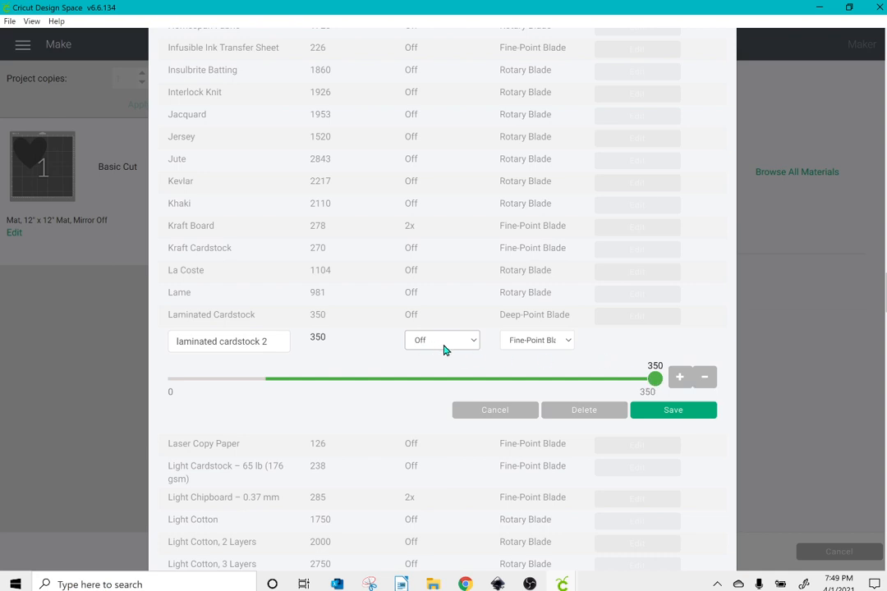
{"action": "left_click", "coordinate": [655, 411]}
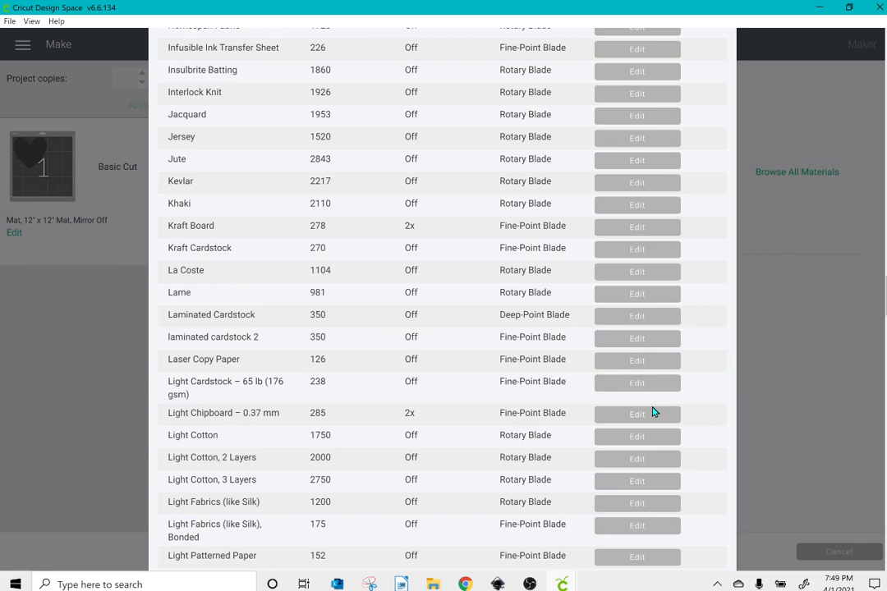
{"action": "scroll", "coordinate": [808, 310], "scroll_direction": "up", "scroll_amount": 5}
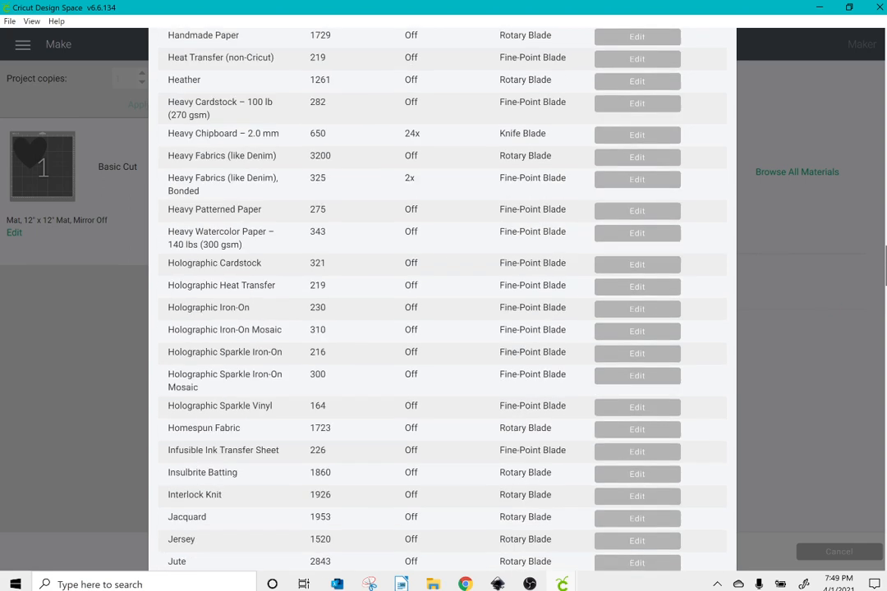
{"action": "scroll", "coordinate": [441, 300], "scroll_direction": "up", "scroll_amount": 10}
{"action": "left_click_drag", "start_coordinate": [884, 148], "coordinate": [884, 31]}
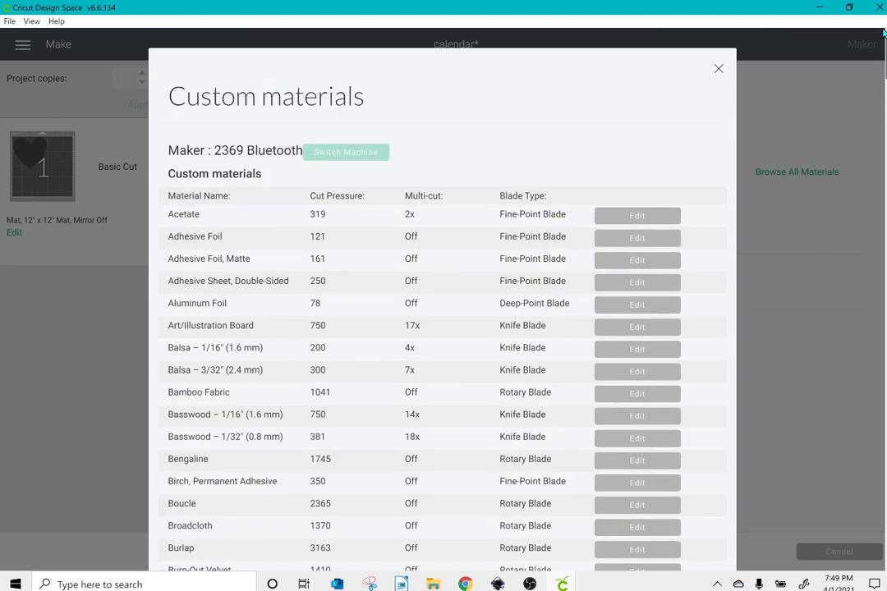
{"action": "left_click", "coordinate": [720, 67]}
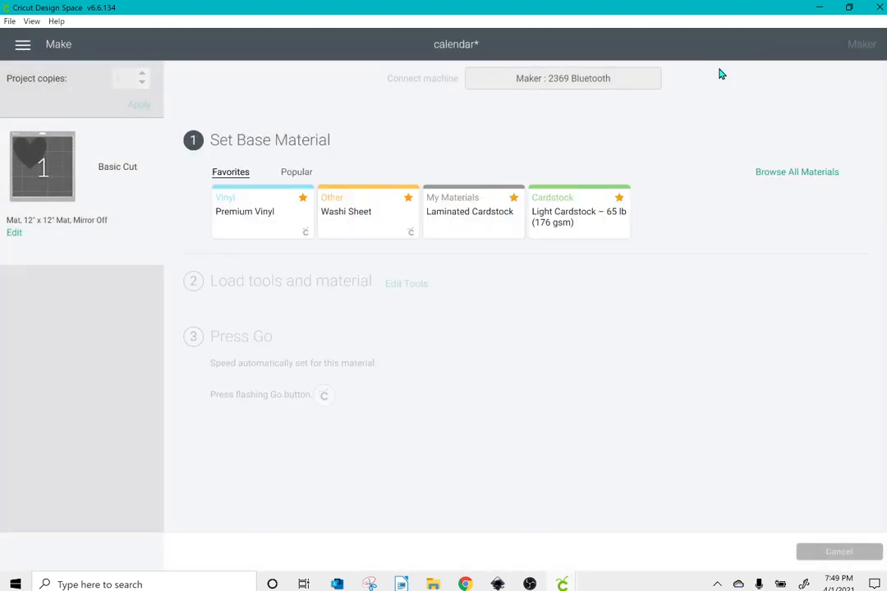
- Choose Laminated Cardstock from the favorite base materials and show its pressure options
{"action": "left_click", "coordinate": [468, 225]}
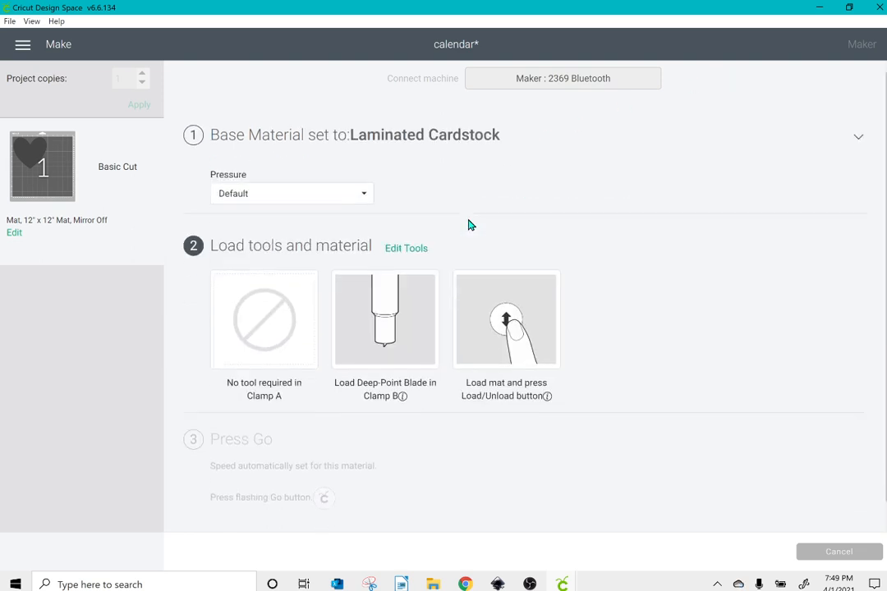
{"action": "left_click", "coordinate": [352, 201]}
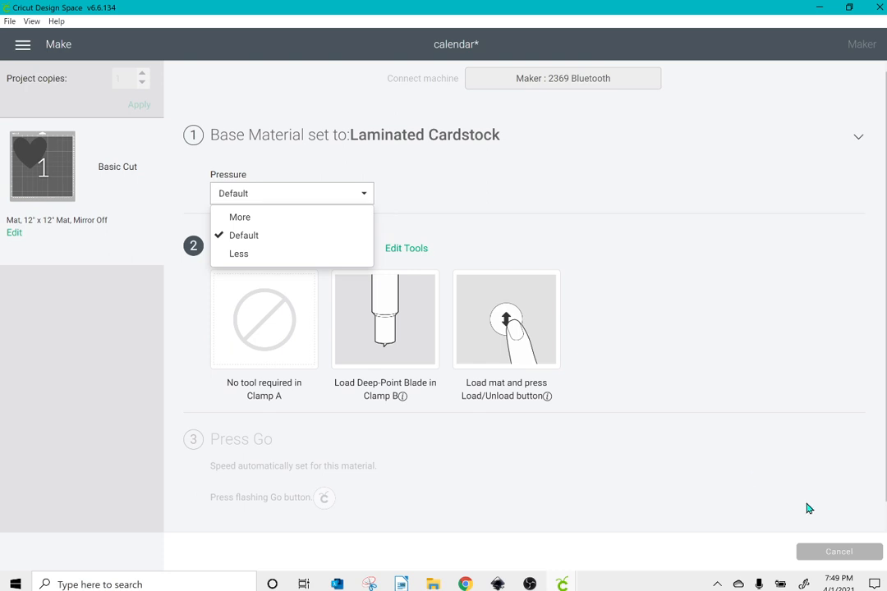
- Cancel the cut to return to the canvas and delete the heart
{"action": "left_click", "coordinate": [836, 552]}
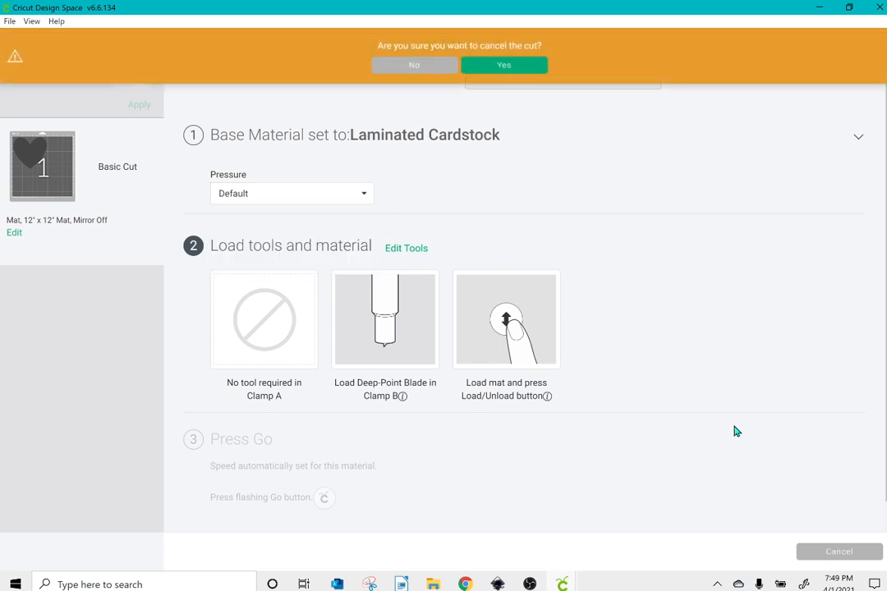
{"action": "left_click", "coordinate": [503, 65]}
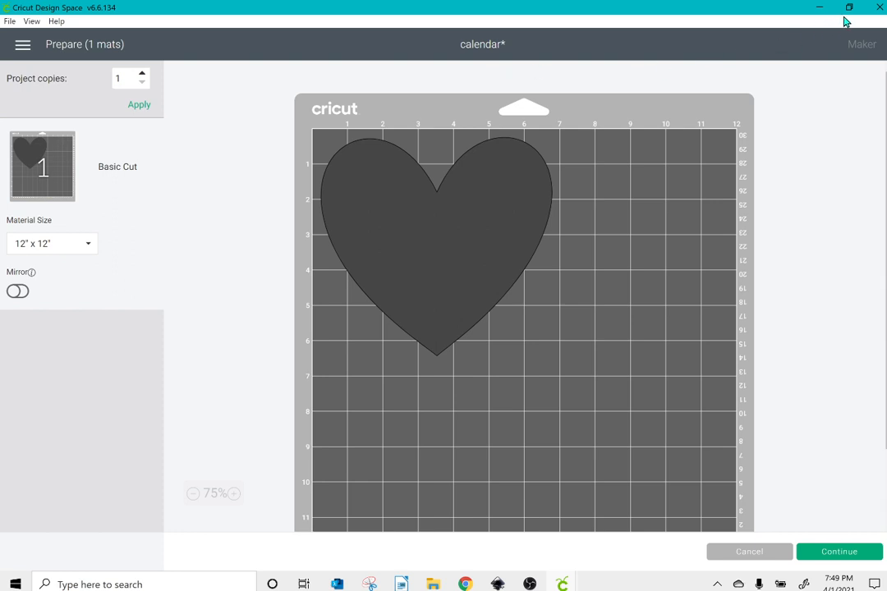
{"action": "left_click", "coordinate": [749, 552]}
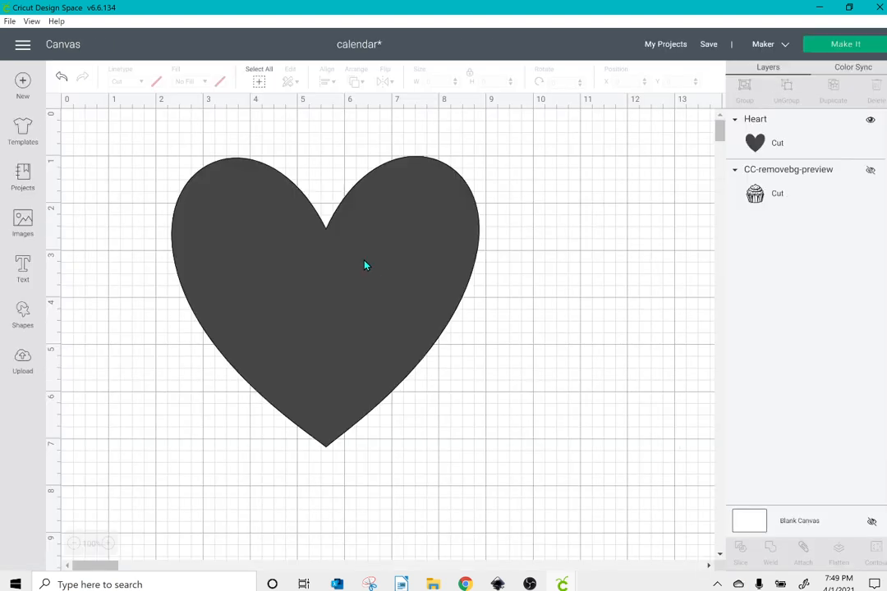
{"action": "left_click_drag", "start_coordinate": [308, 245], "coordinate": [338, 280]}
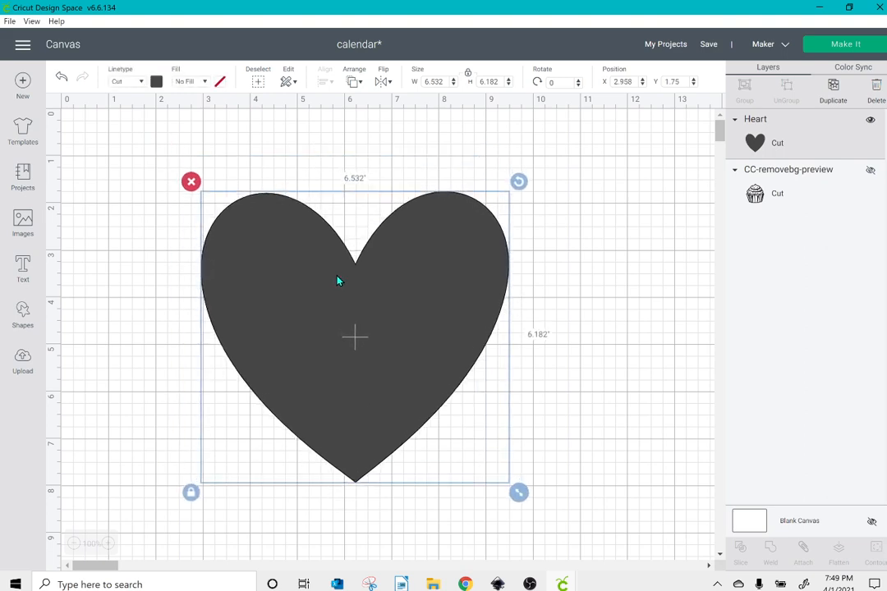
{"action": "left_click", "coordinate": [191, 181]}
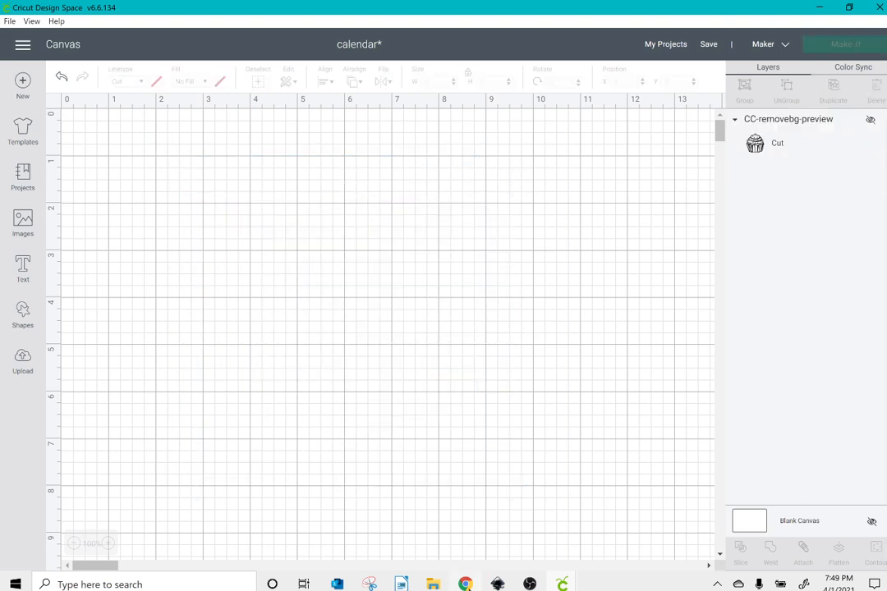
- Switch to Chrome, close the cheetah print search and dafont pages, and bring up Wordmark.it
{"action": "left_click", "coordinate": [465, 584]}
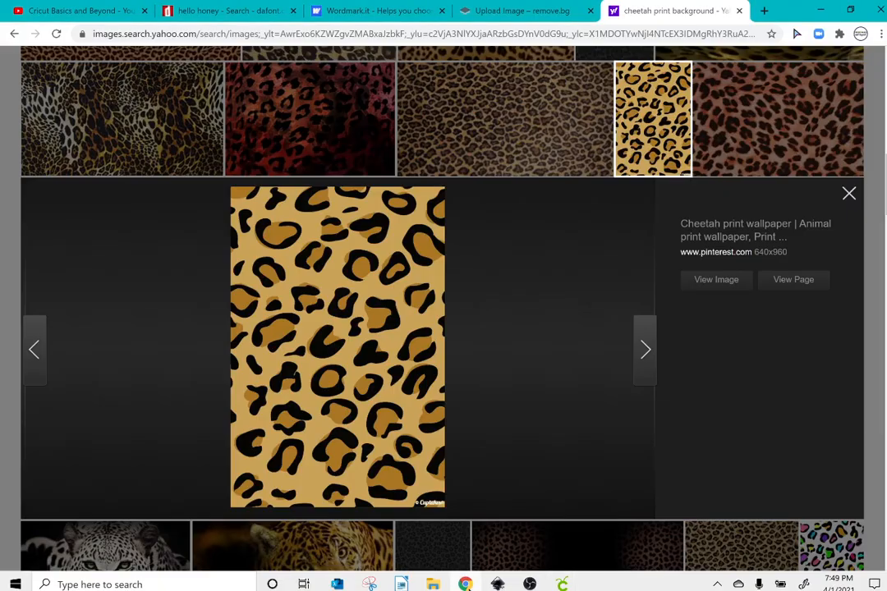
{"action": "left_click", "coordinate": [738, 11]}
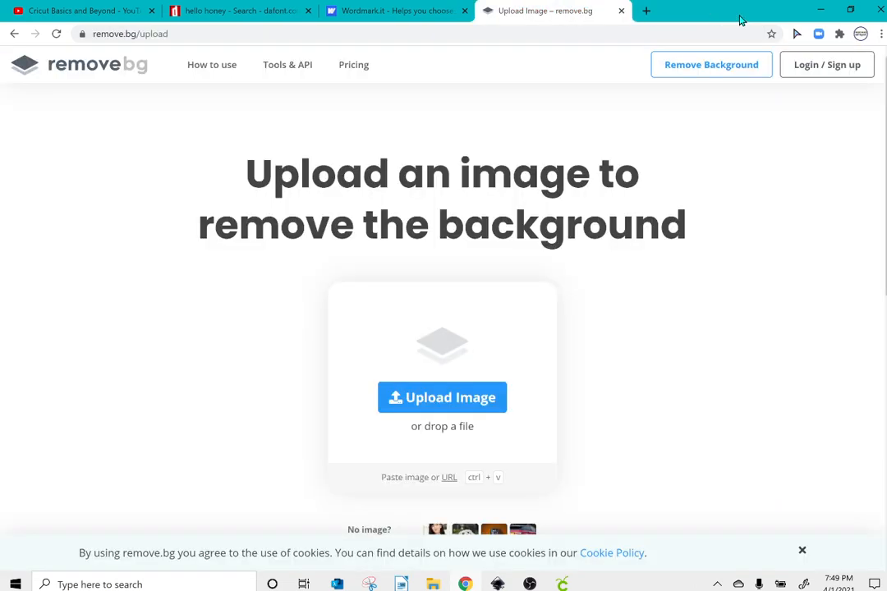
{"action": "left_click", "coordinate": [308, 11]}
{"action": "left_click", "coordinate": [236, 12]}
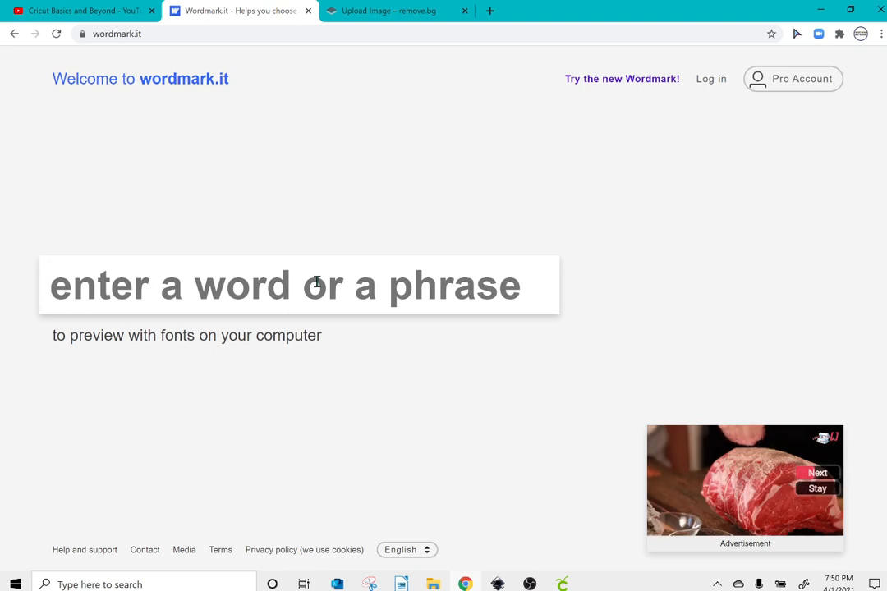
- Preview the word "hello" in the computer's installed fonts, select the Baby Monkey font and browse further through the font previews
{"action": "type", "text": "hello"}
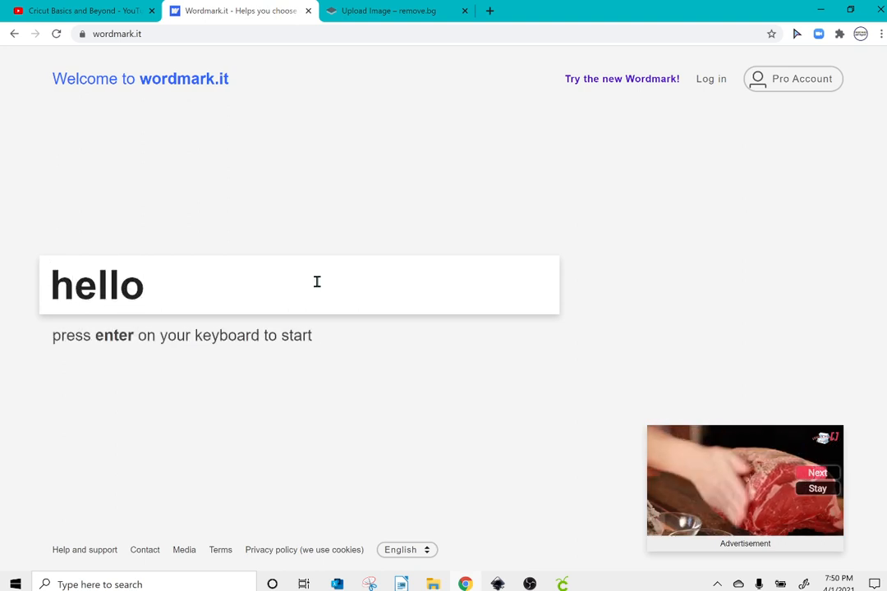
{"action": "key", "text": "Return"}
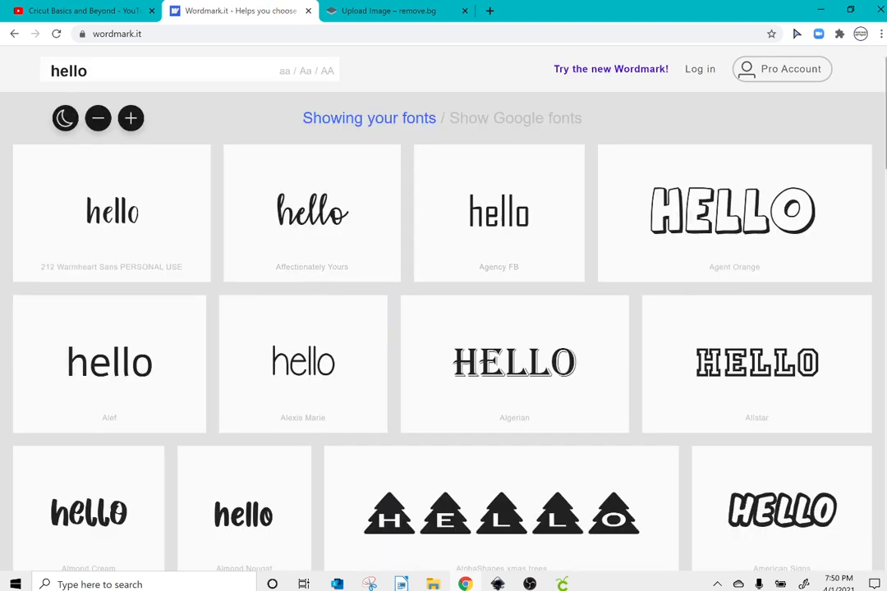
{"action": "scroll", "coordinate": [443, 312], "scroll_direction": "down", "scroll_amount": 6}
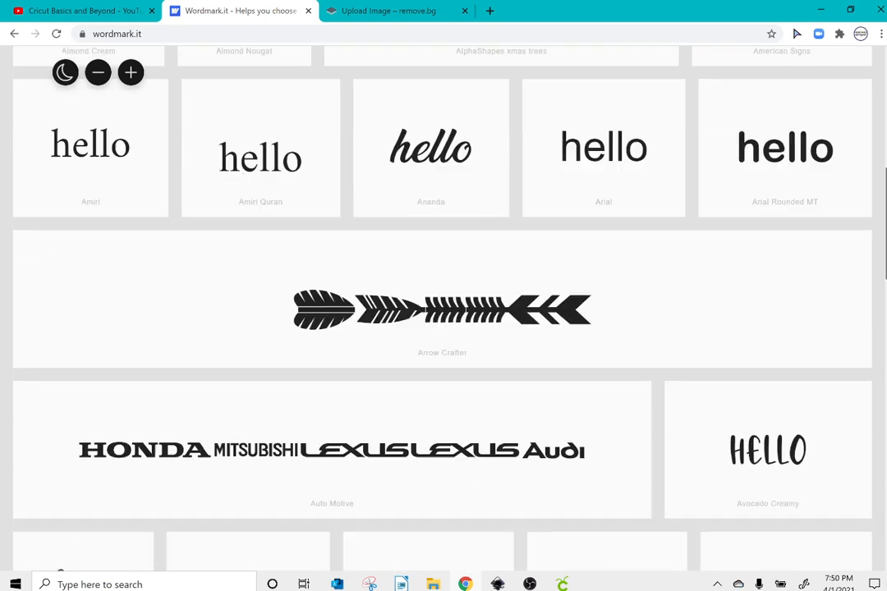
{"action": "scroll", "coordinate": [443, 312], "scroll_direction": "down", "scroll_amount": 5}
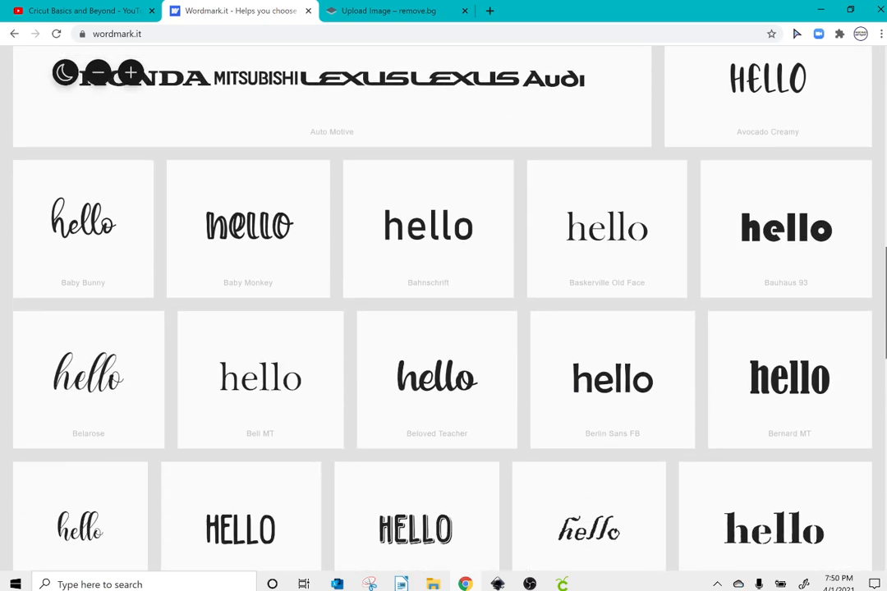
{"action": "scroll", "coordinate": [444, 312], "scroll_direction": "down", "scroll_amount": 1}
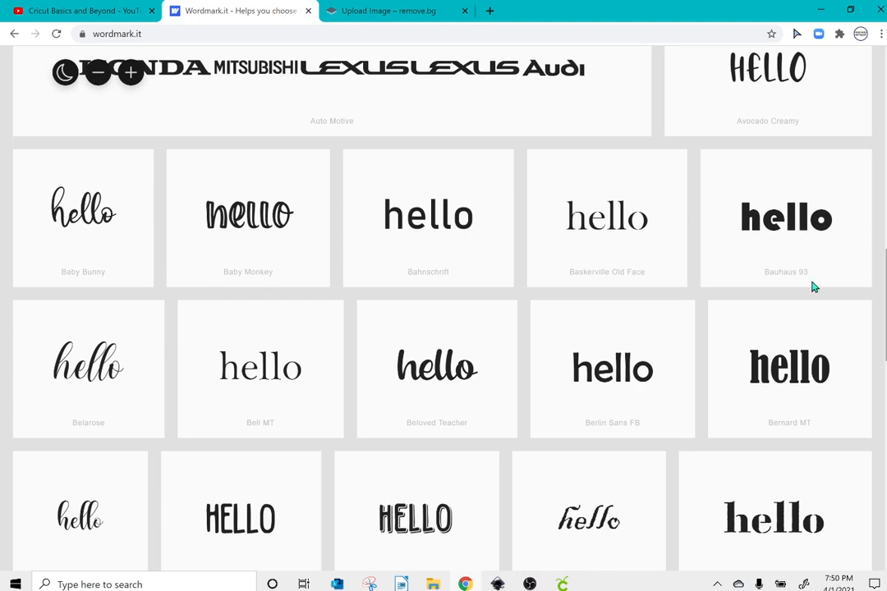
{"action": "left_click", "coordinate": [275, 244]}
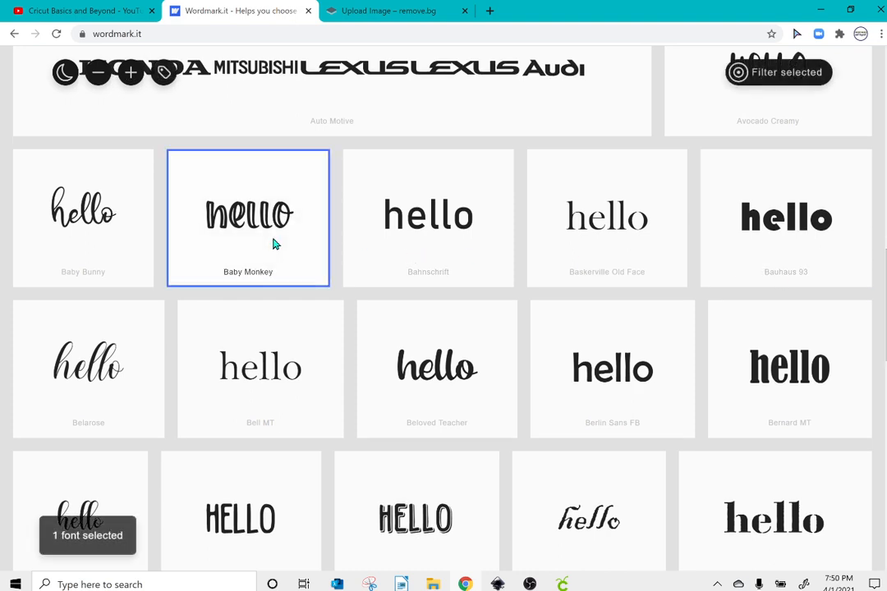
{"action": "scroll", "coordinate": [444, 312], "scroll_direction": "down", "scroll_amount": 10}
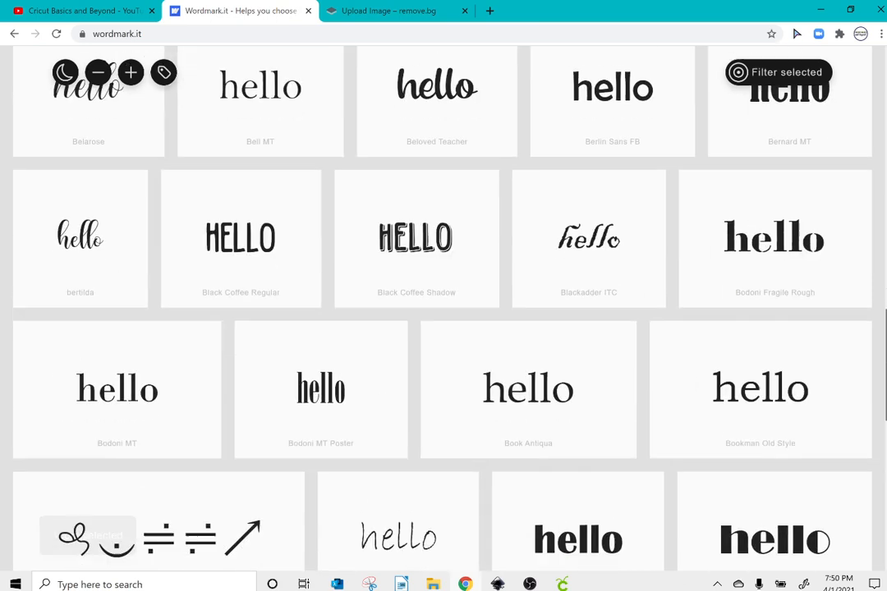
{"action": "scroll", "coordinate": [815, 460], "scroll_direction": "down", "scroll_amount": 4}
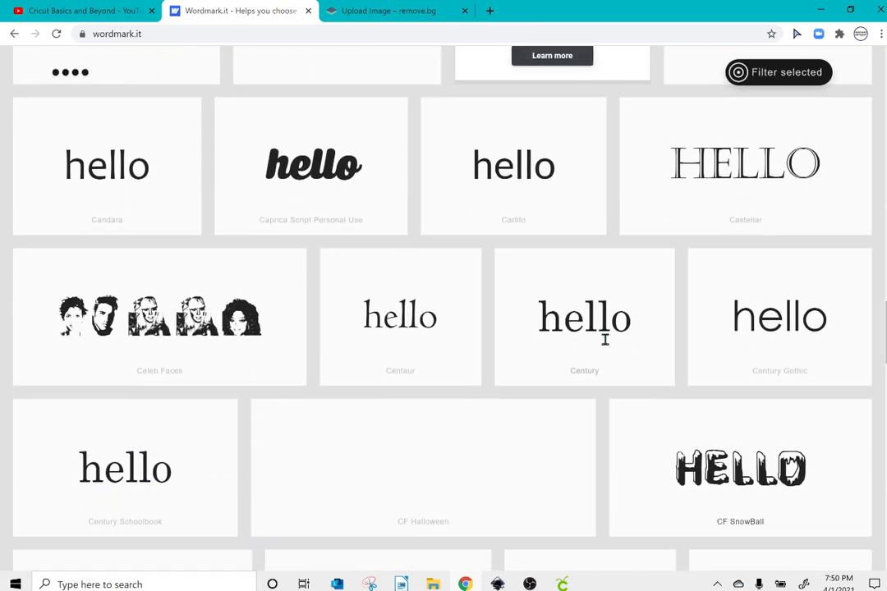
- Add Carlito, Century Gothic, Castellar and Century to the selected fonts, filter the previews to the selection, and try dark mode
{"action": "left_click", "coordinate": [517, 172]}
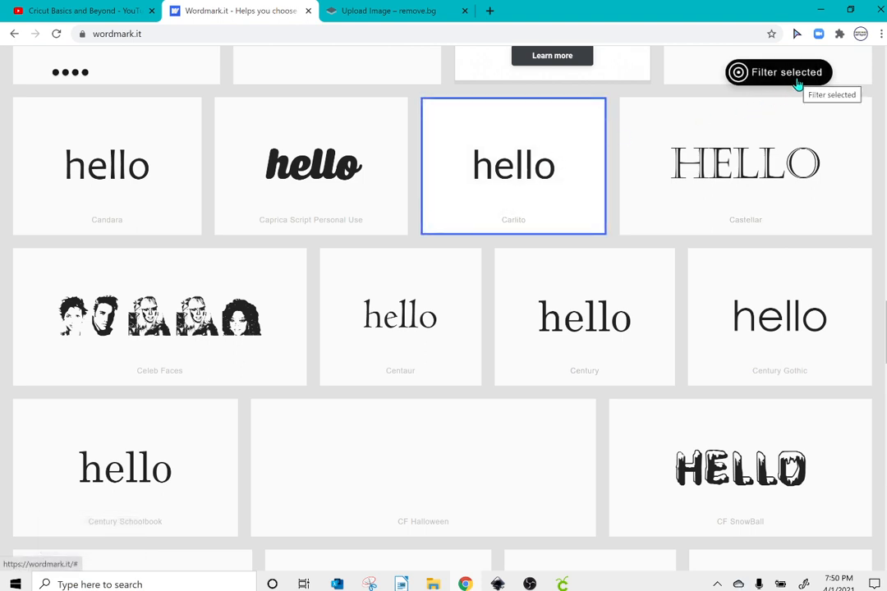
{"action": "left_click", "coordinate": [737, 300]}
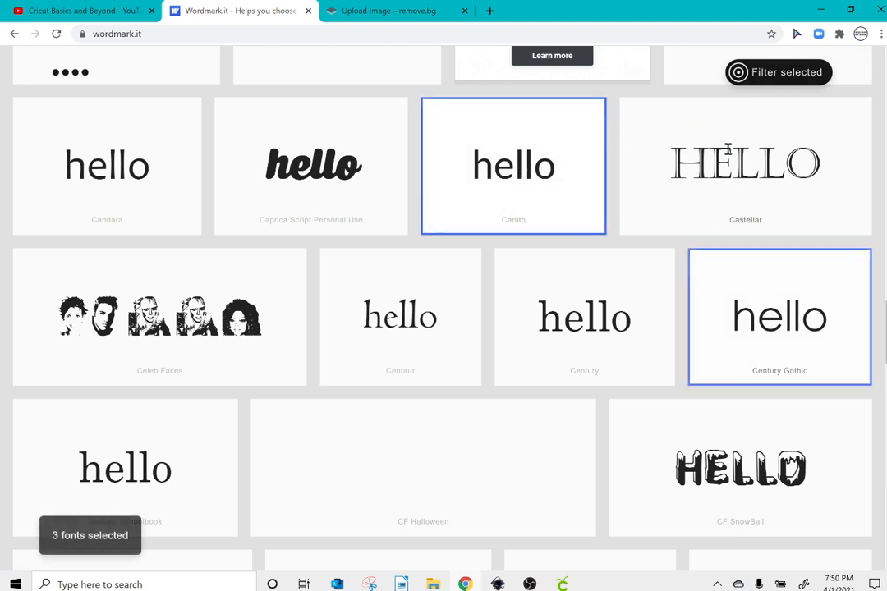
{"action": "left_click", "coordinate": [728, 149]}
{"action": "left_click", "coordinate": [628, 306]}
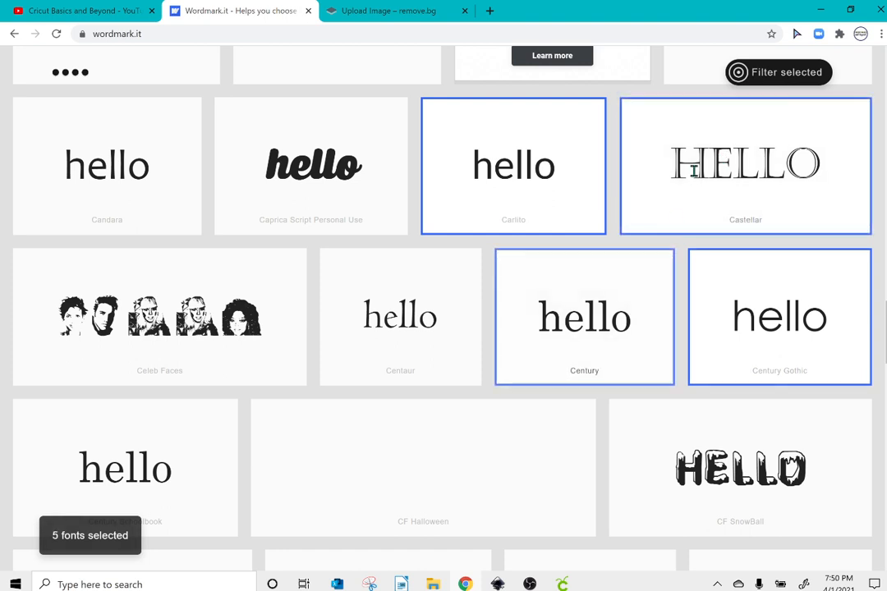
{"action": "left_click", "coordinate": [767, 75]}
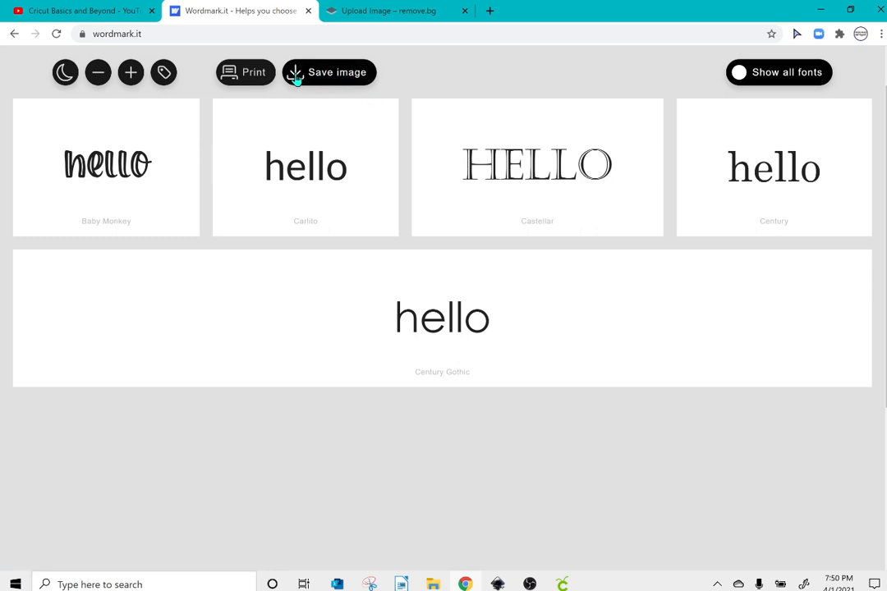
{"action": "left_click", "coordinate": [65, 73]}
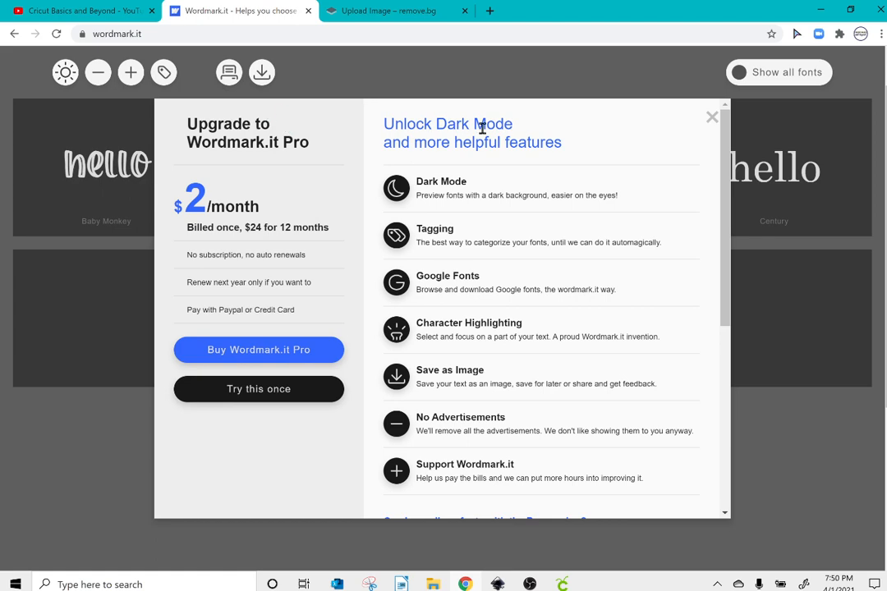
{"action": "left_click", "coordinate": [712, 117]}
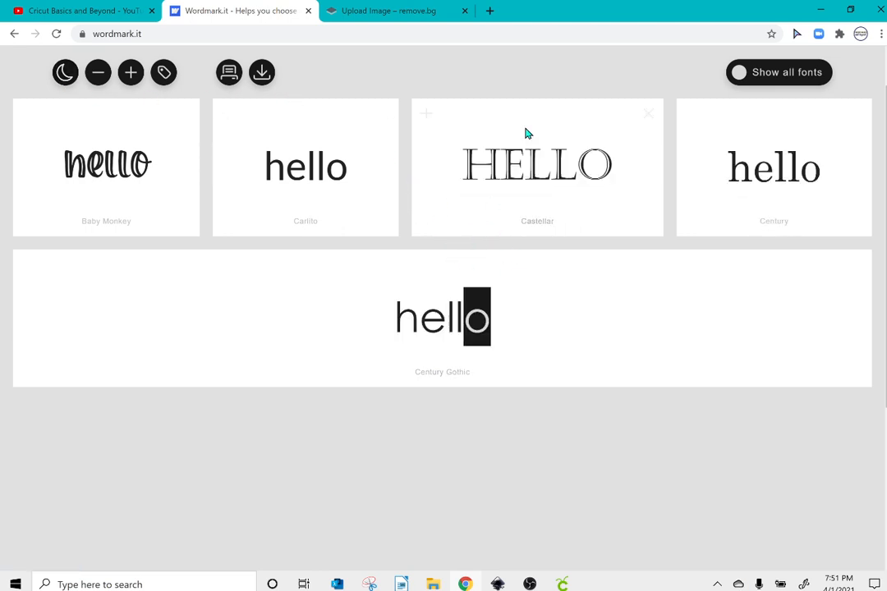
- On remove.bg, remove the background from the skull image in Downloads and download the preview-size result
{"action": "left_click", "coordinate": [409, 12]}
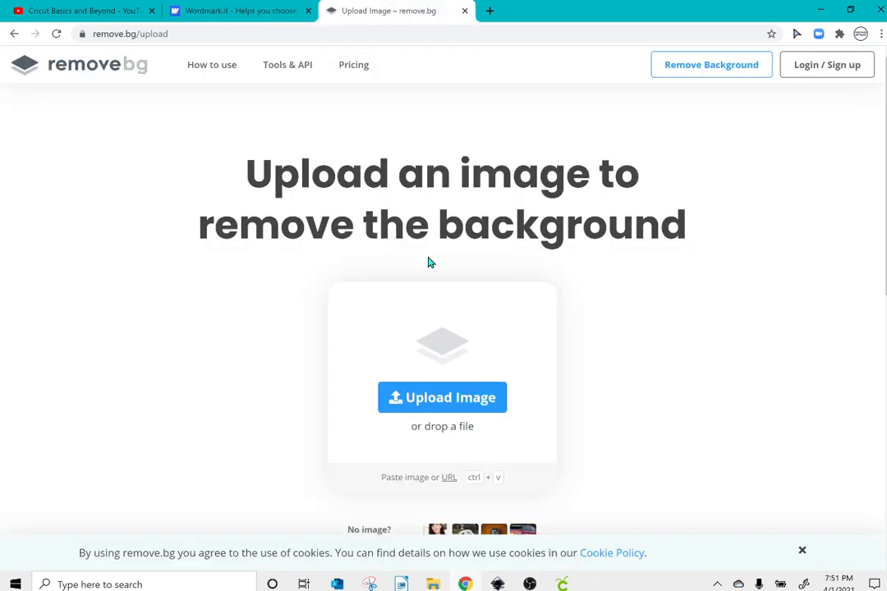
{"action": "left_click", "coordinate": [452, 401]}
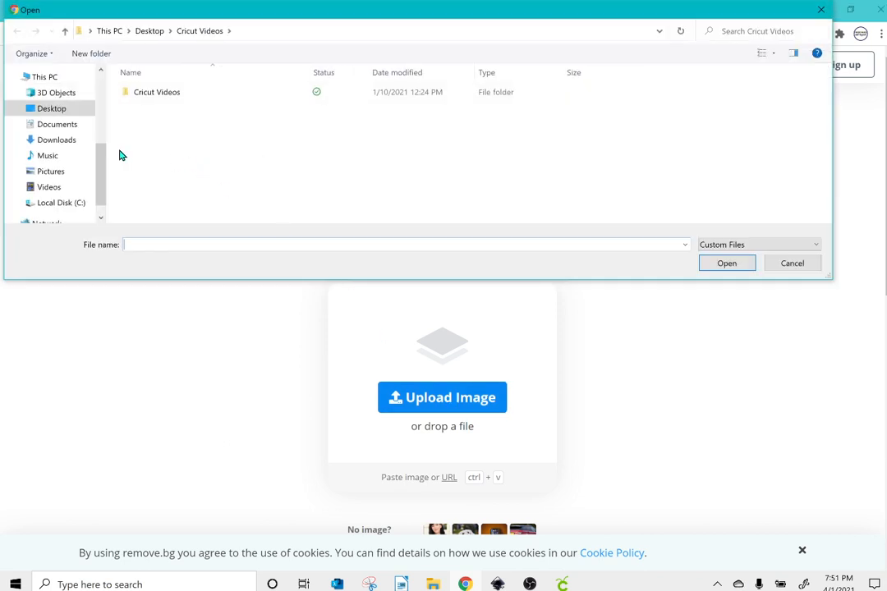
{"action": "left_click", "coordinate": [57, 140]}
{"action": "left_click", "coordinate": [168, 156]}
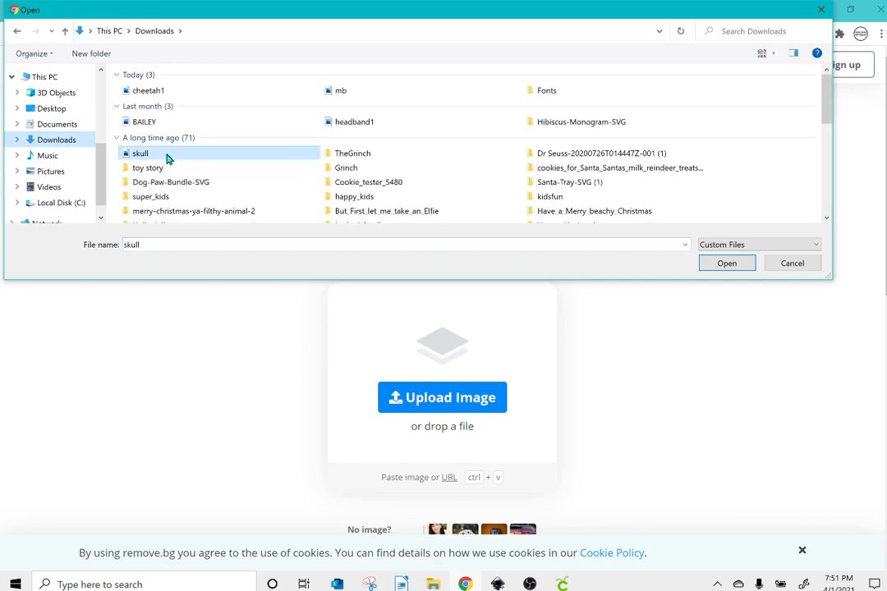
{"action": "left_click", "coordinate": [727, 262]}
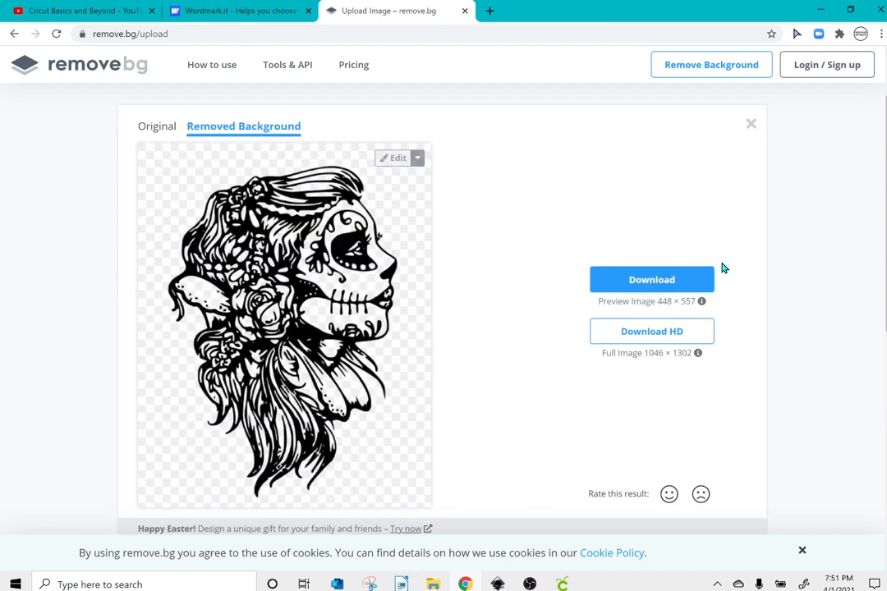
{"action": "left_click", "coordinate": [673, 283]}
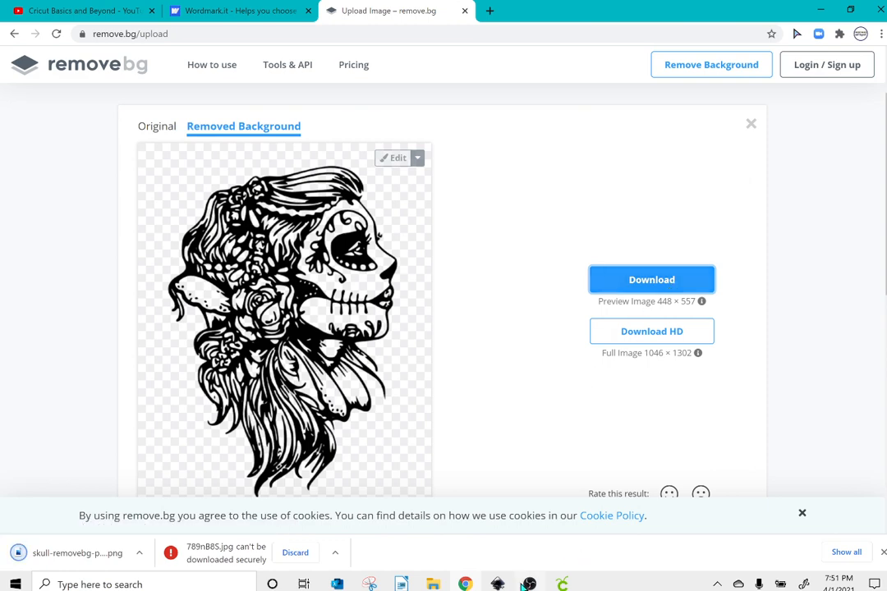
- Switch to the Cricut Design Space calendar project and load skull-removebg-preview from Downloads as a new image upload
{"action": "mouse_move", "coordinate": [559, 585]}
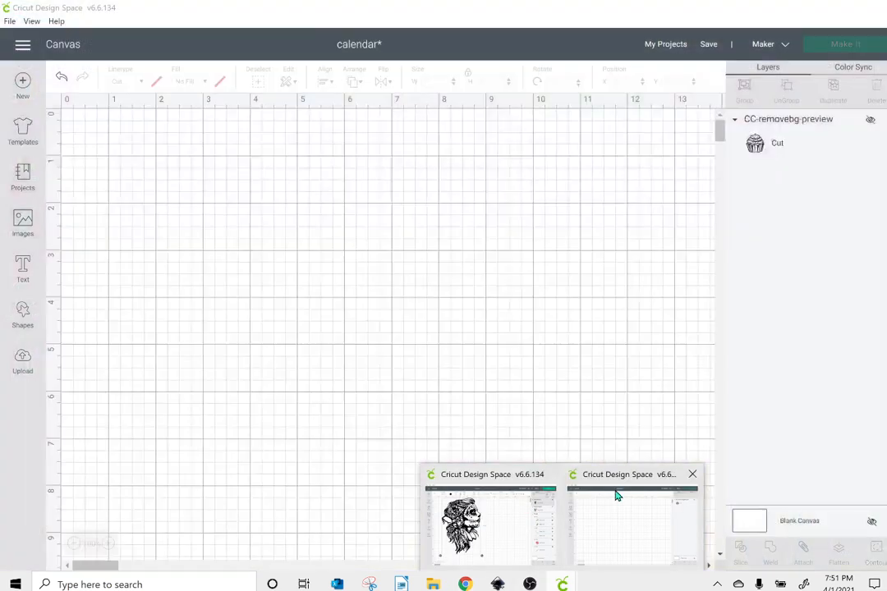
{"action": "left_click", "coordinate": [619, 494]}
{"action": "left_click", "coordinate": [25, 361]}
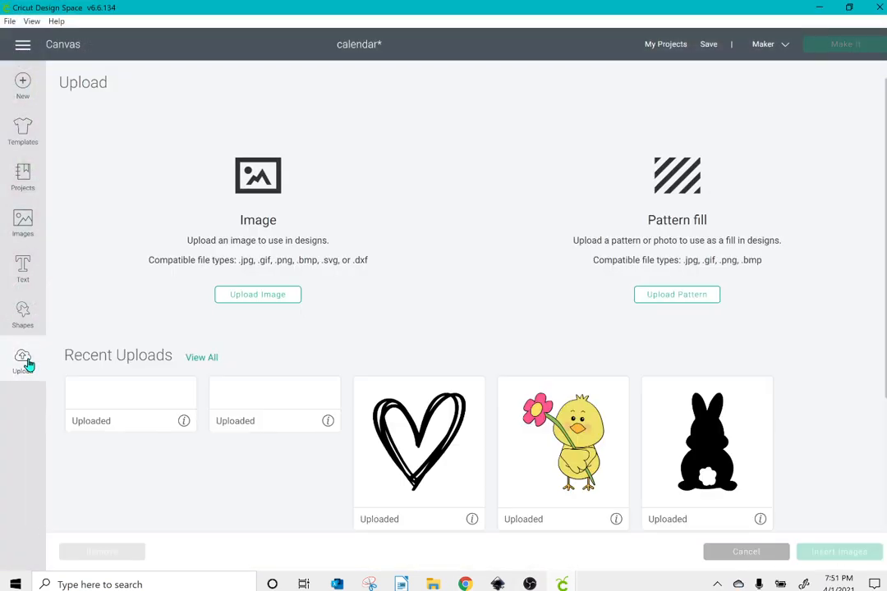
{"action": "left_click", "coordinate": [247, 297]}
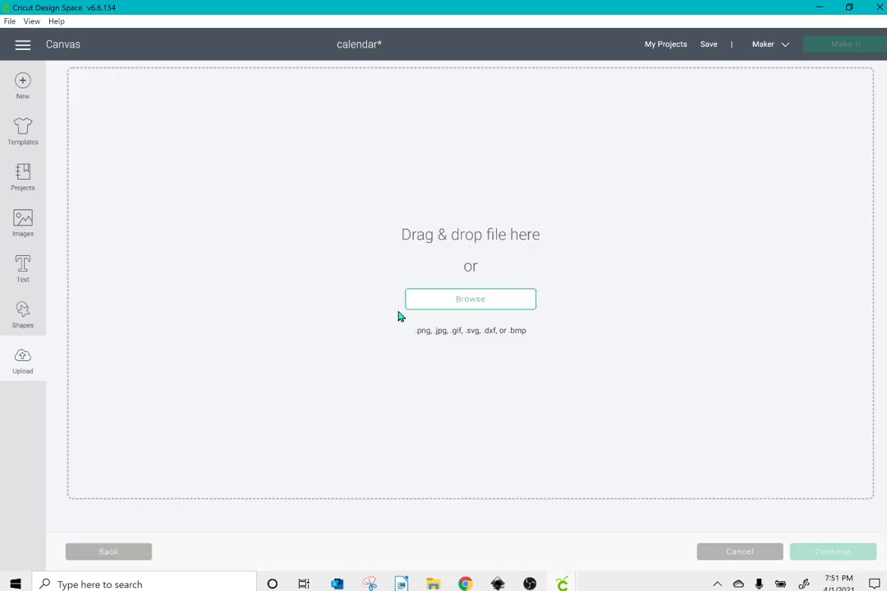
{"action": "left_click", "coordinate": [426, 301]}
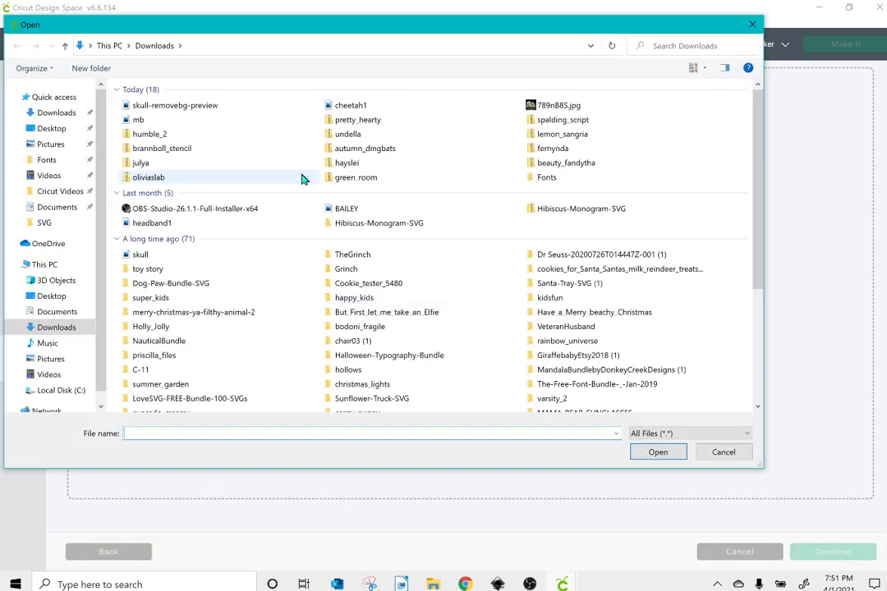
{"action": "left_click", "coordinate": [200, 106]}
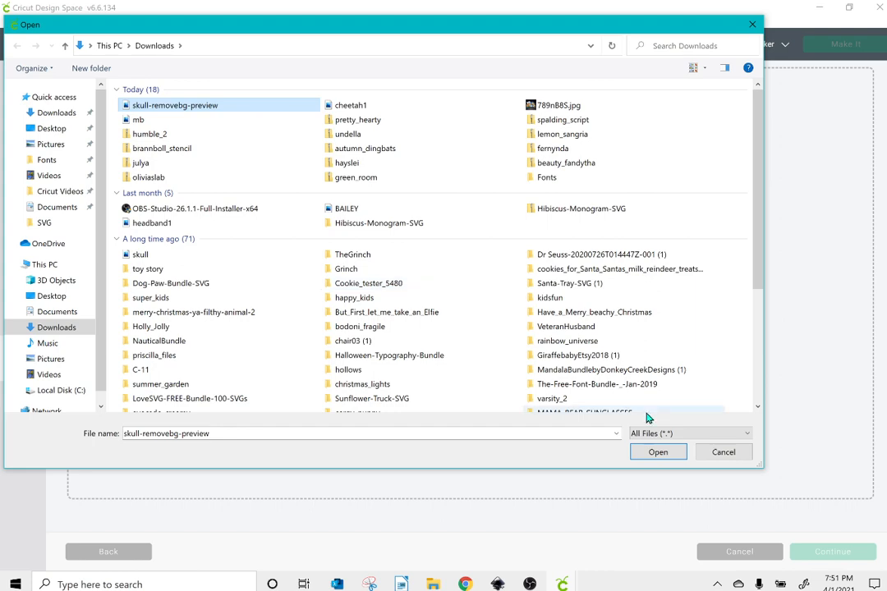
{"action": "left_click", "coordinate": [646, 451]}
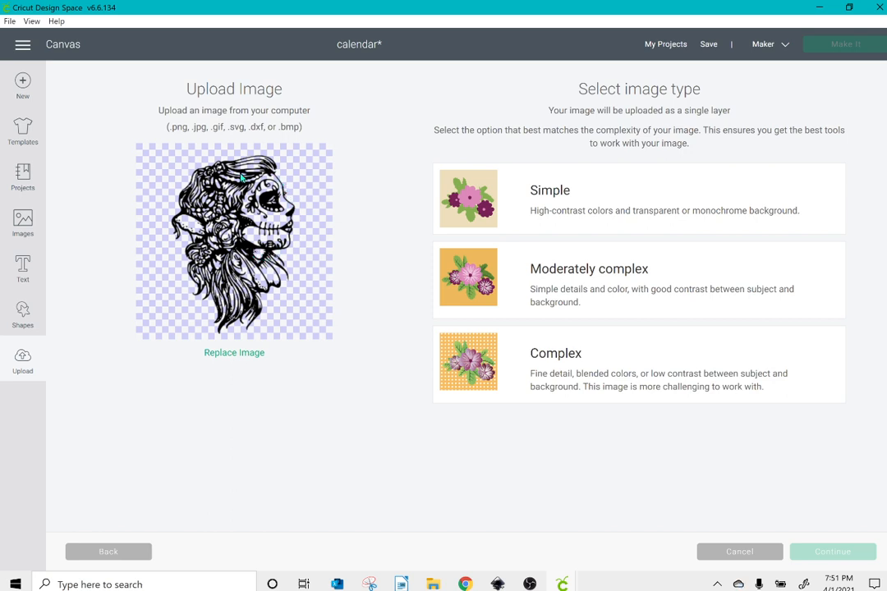
- Set the skull's image type to Complex, leave its background unedited, and upload it as a Cut Image
{"action": "left_click", "coordinate": [538, 380]}
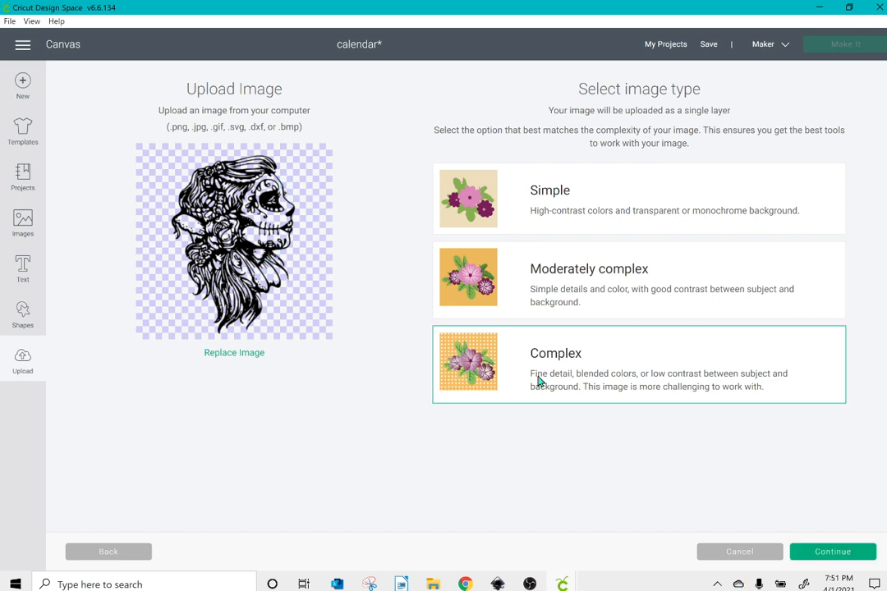
{"action": "left_click", "coordinate": [829, 552]}
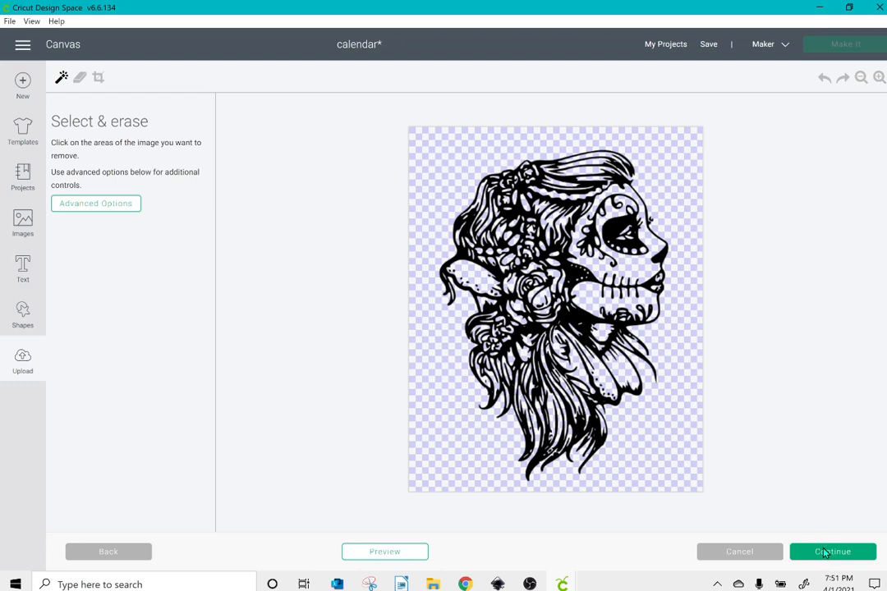
{"action": "left_click", "coordinate": [825, 553]}
{"action": "left_click", "coordinate": [294, 308]}
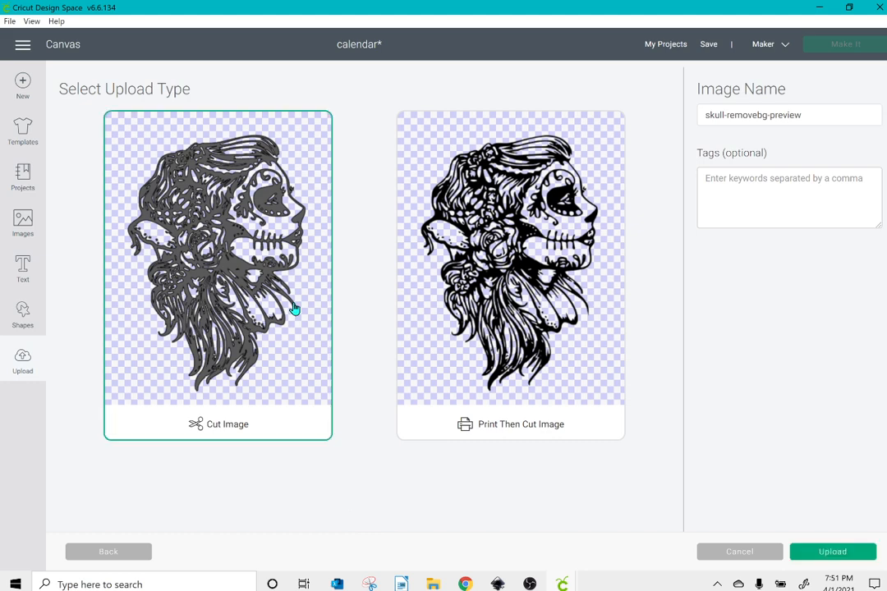
{"action": "left_click", "coordinate": [808, 555]}
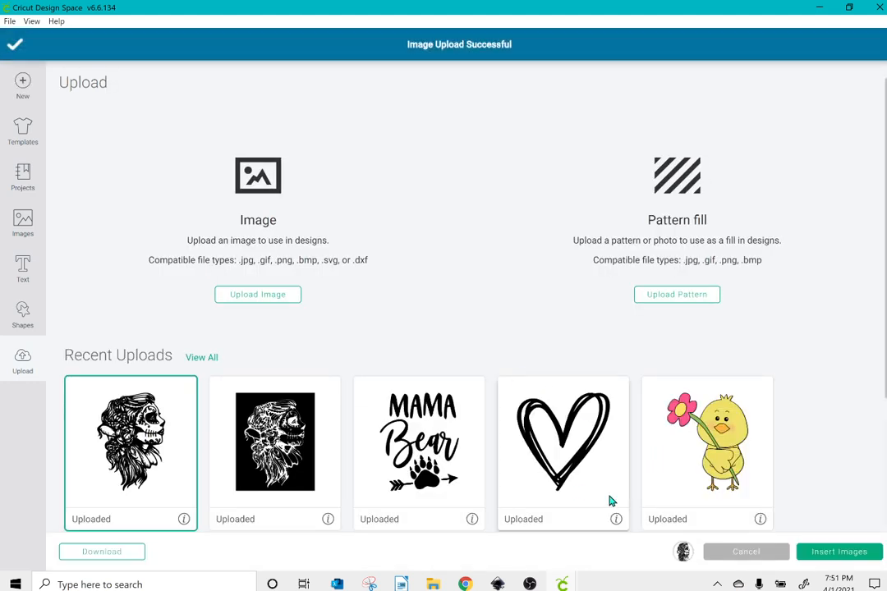
- Insert the uploaded skull on the canvas, placing it near the grid origin and enlarging it to about 5.95 by 8.59 inches
{"action": "left_click", "coordinate": [830, 552]}
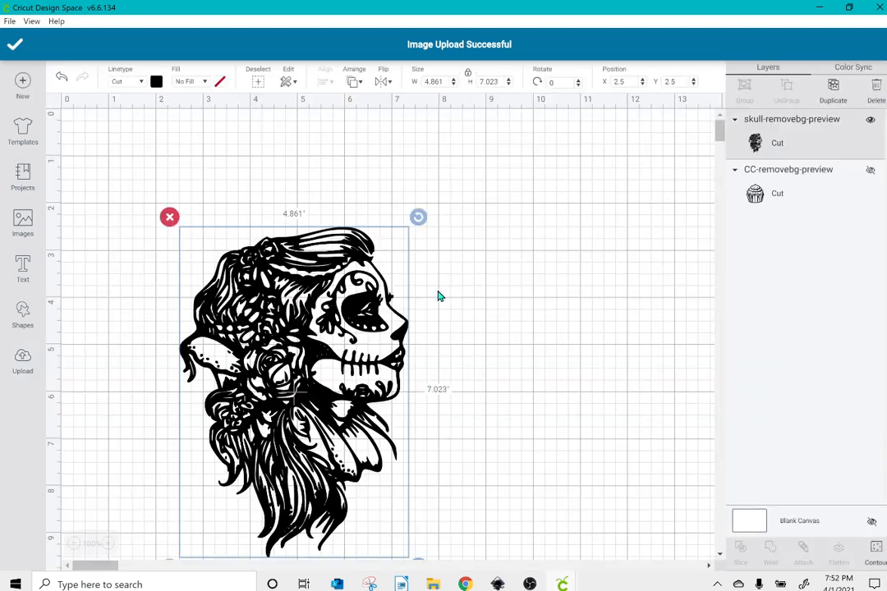
{"action": "left_click_drag", "start_coordinate": [326, 289], "coordinate": [234, 193]}
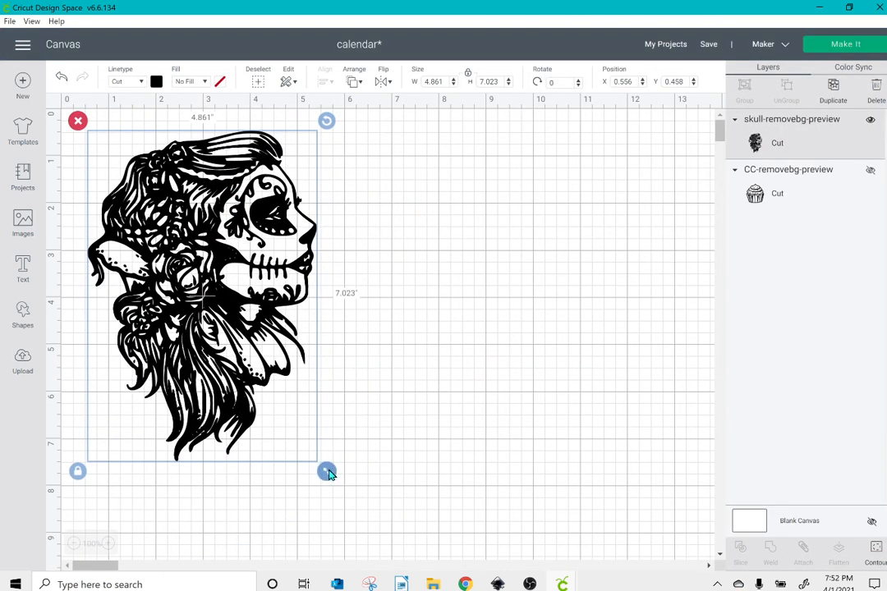
{"action": "left_click_drag", "start_coordinate": [329, 474], "coordinate": [386, 548]}
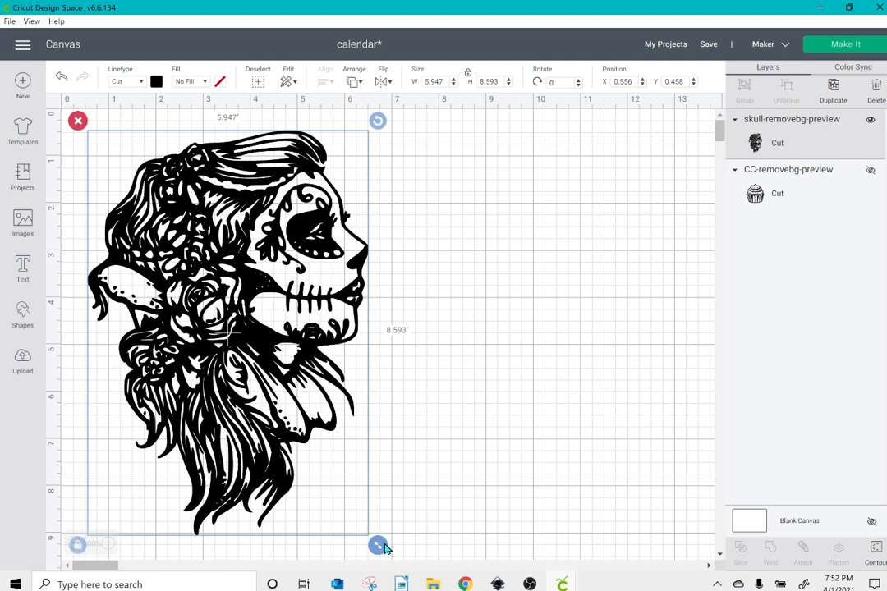